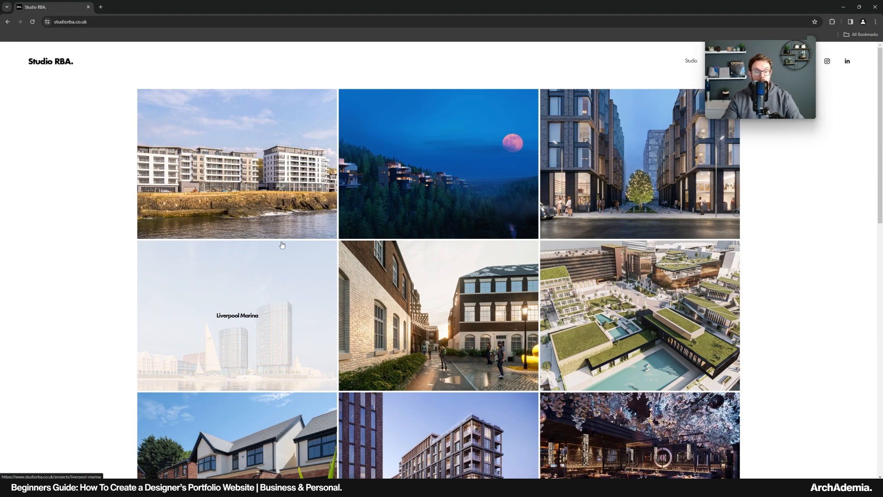
# Examine the project image grid and footer on the Studio RBA homepage as a portfolio layout example
pyautogui.scroll(-6, 68, 253)
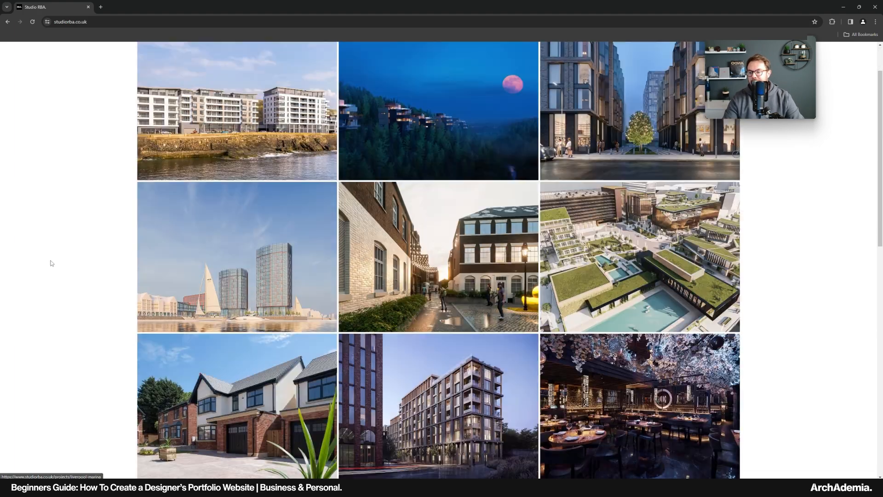
pyautogui.scroll(-3, 65, 299)
pyautogui.scroll(10, 65, 299)
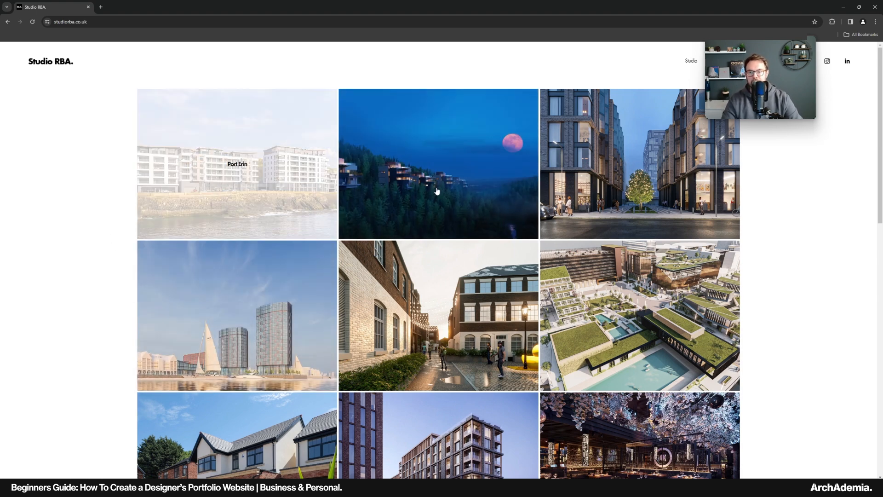
pyautogui.scroll(-2, 264, 296)
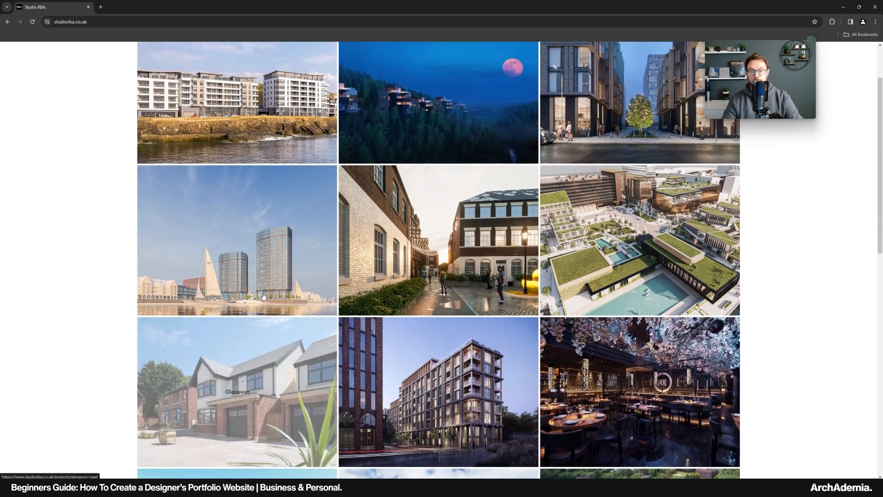
pyautogui.scroll(2, 264, 295)
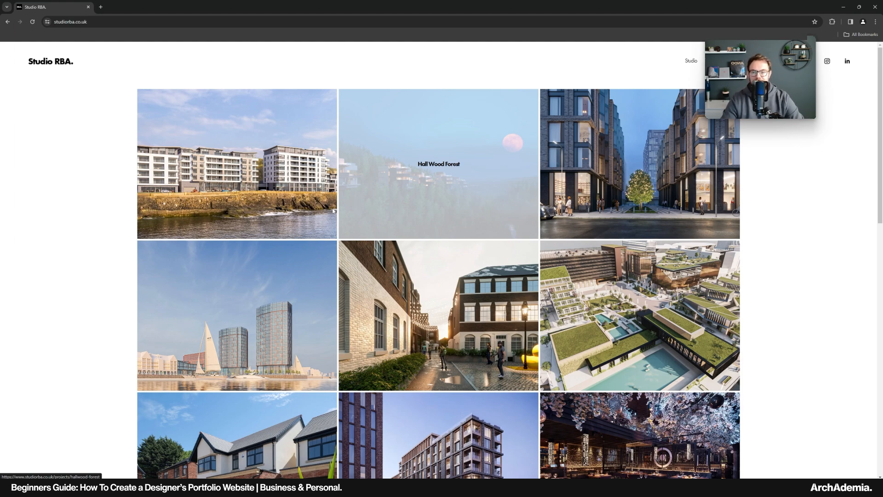
pyautogui.scroll(-4, 344, 290)
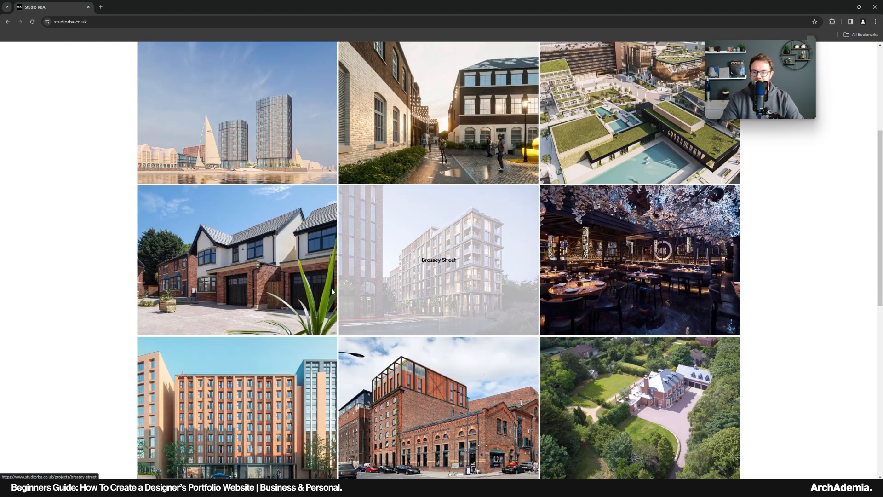
pyautogui.scroll(-4, 344, 290)
pyautogui.scroll(-5, 516, 335)
pyautogui.scroll(12, 516, 336)
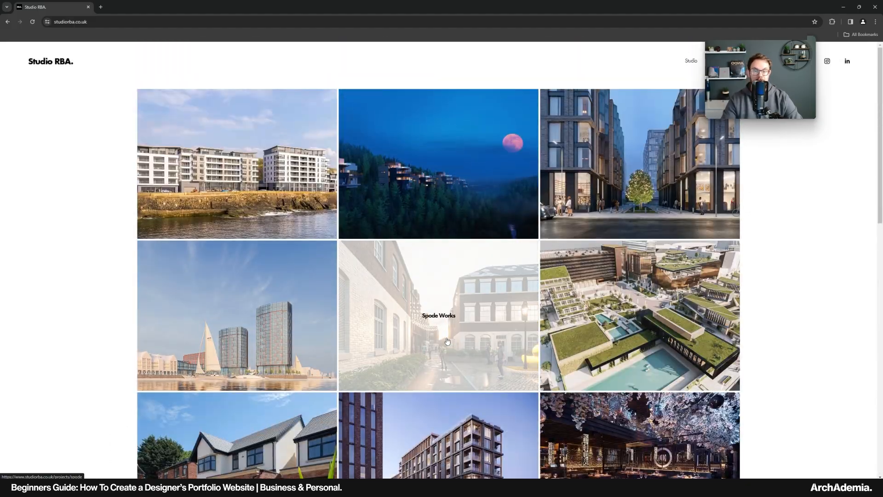
pyautogui.scroll(-12, 447, 341)
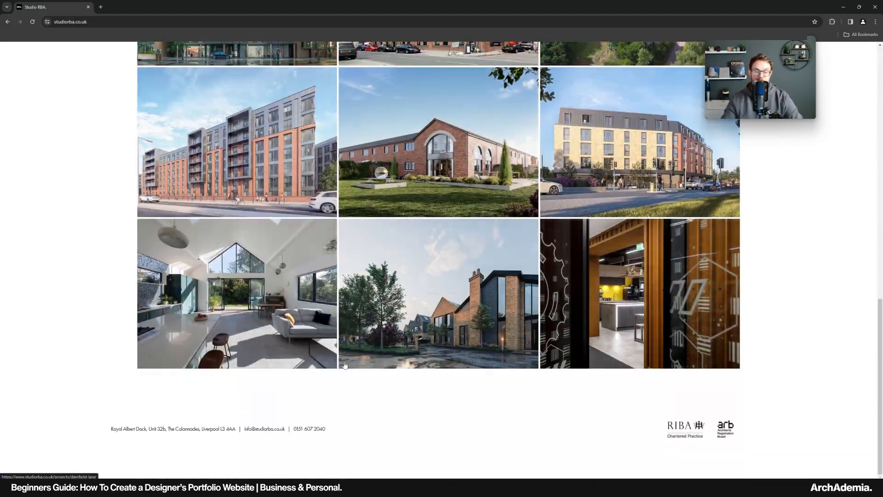
pyautogui.scroll(3, 491, 366)
pyautogui.scroll(-3, 384, 365)
pyautogui.scroll(5, 463, 387)
pyautogui.scroll(9, 325, 384)
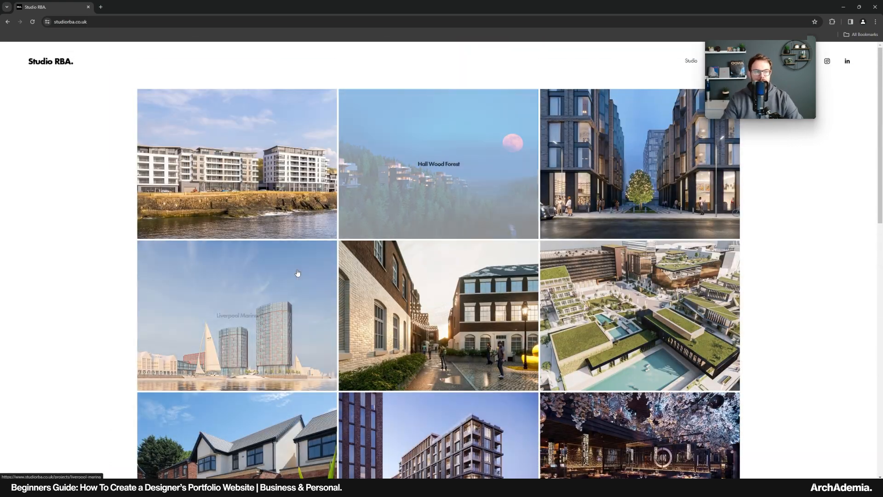
pyautogui.scroll(-3, 359, 315)
pyautogui.scroll(3, 359, 314)
# Open the site's Studio page and look through its practice description and Meet the Team section
pyautogui.moveTo(755, 50); pyautogui.dragTo(758, 100)
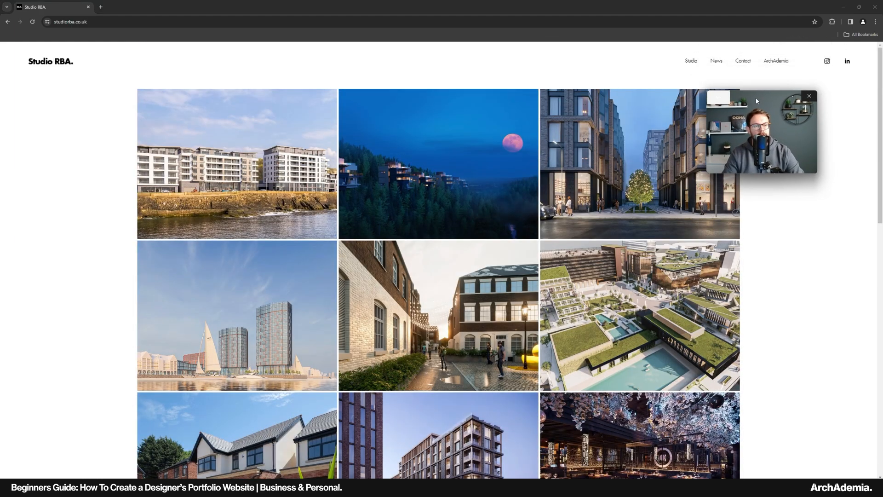
pyautogui.click(691, 61)
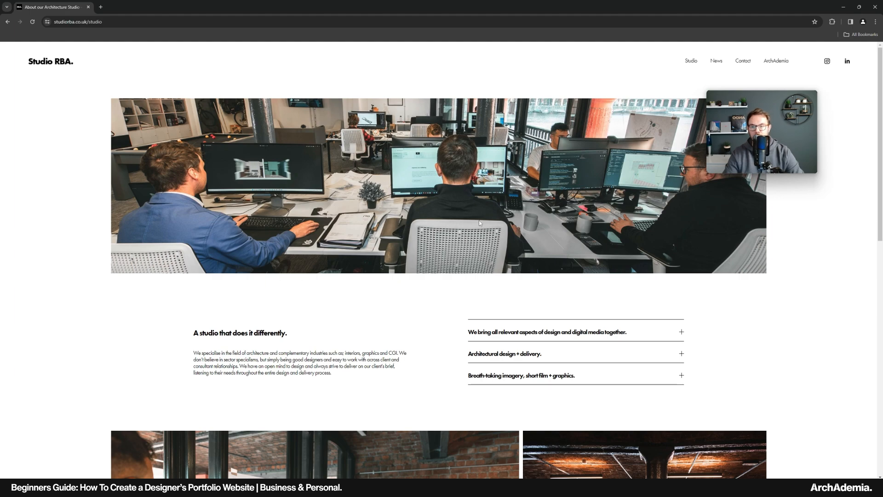
pyautogui.scroll(-10, 304, 295)
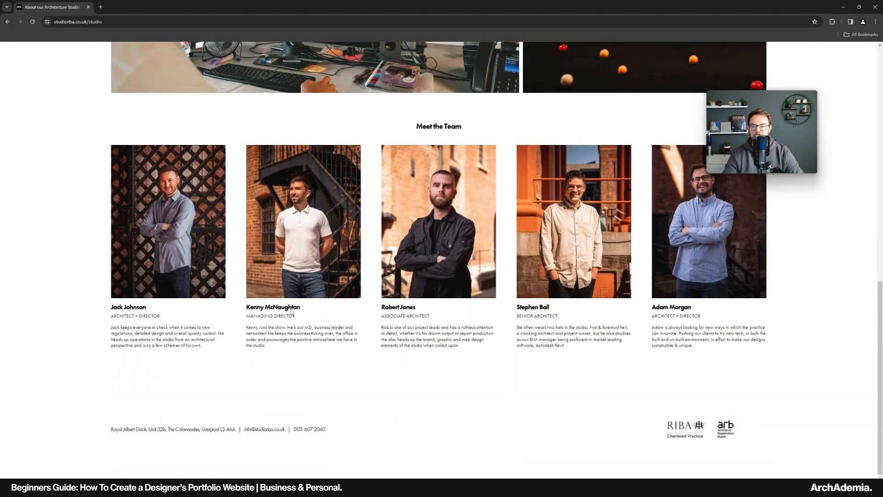
pyautogui.scroll(2, 291, 312)
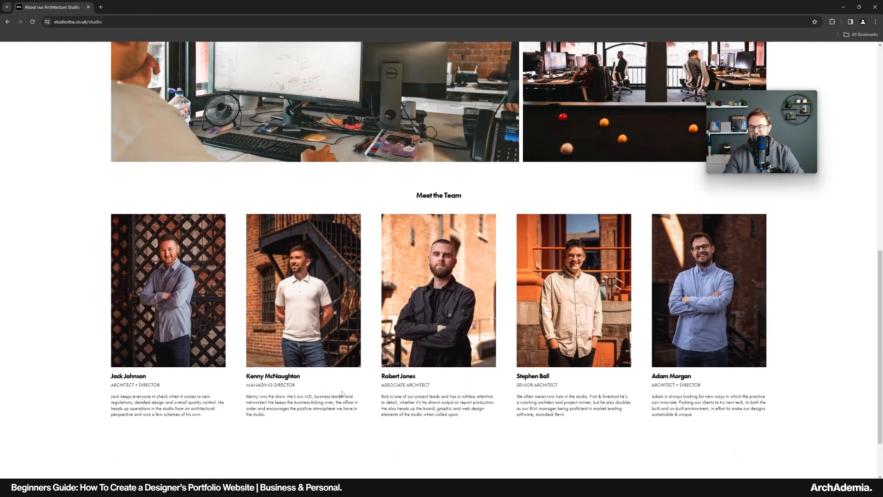
pyautogui.scroll(10, 342, 394)
# Review the site's News and Contact pages, finishing back on the homepage
pyautogui.click(716, 62)
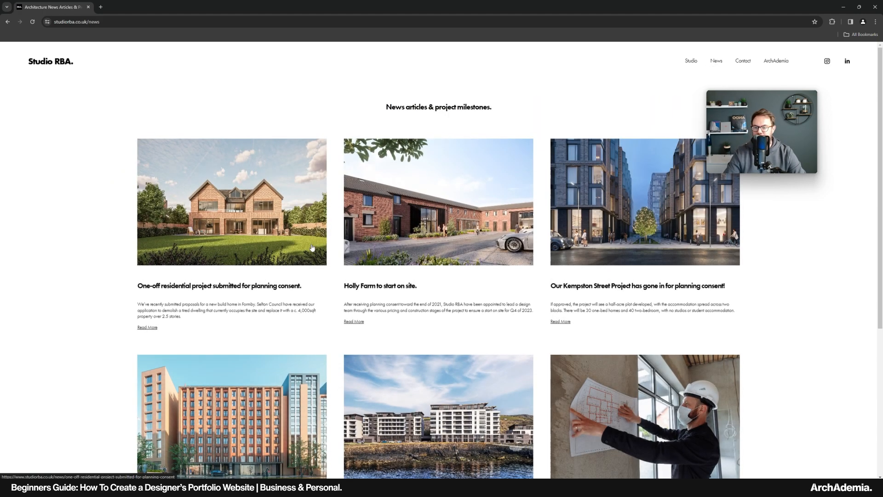
pyautogui.scroll(-6, 231, 238)
pyautogui.scroll(6, 335, 276)
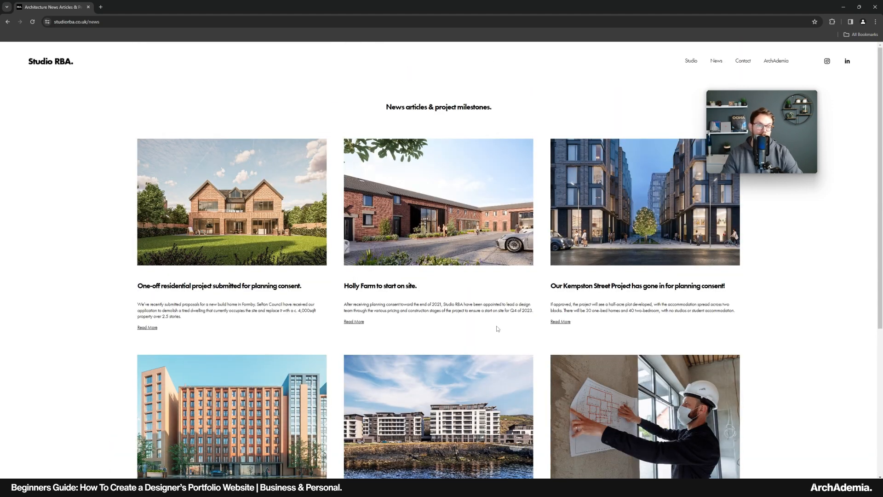
pyautogui.click(743, 61)
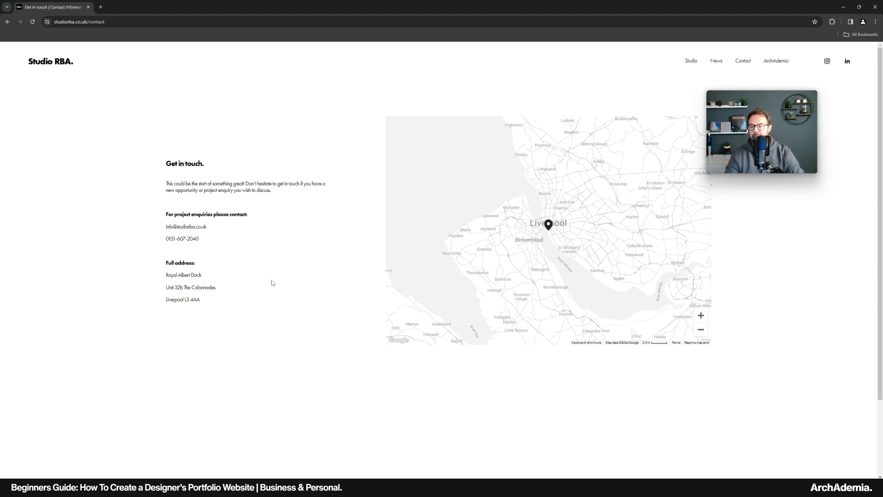
pyautogui.click(73, 64)
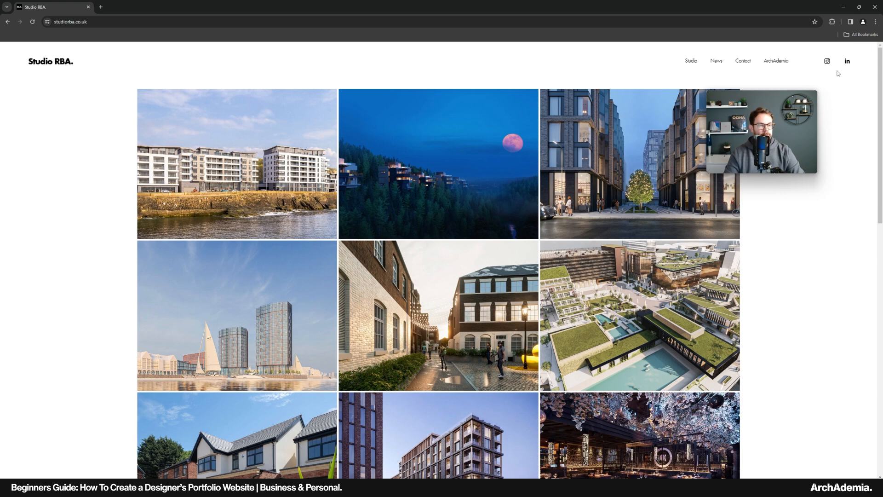
# Search for squarespace in a new browser tab, open the Squarespace website builder homepage and accept its cookies
pyautogui.moveTo(769, 102); pyautogui.dragTo(780, 63)
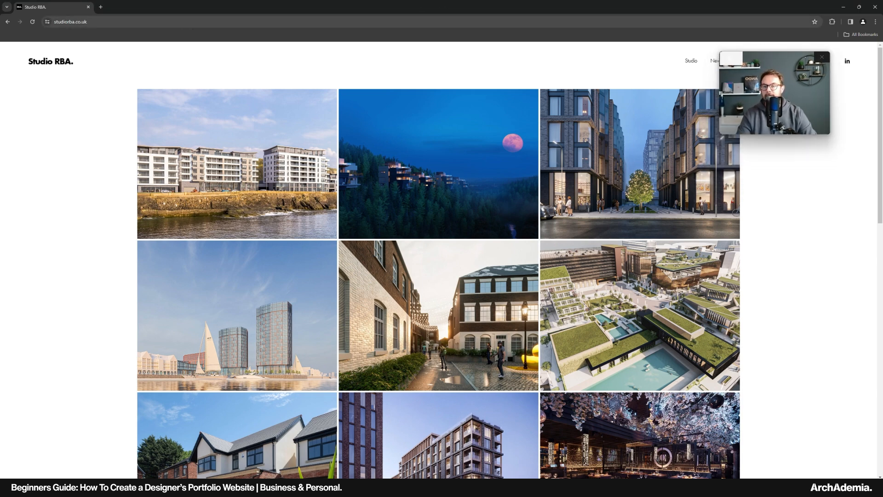
pyautogui.click(100, 7)
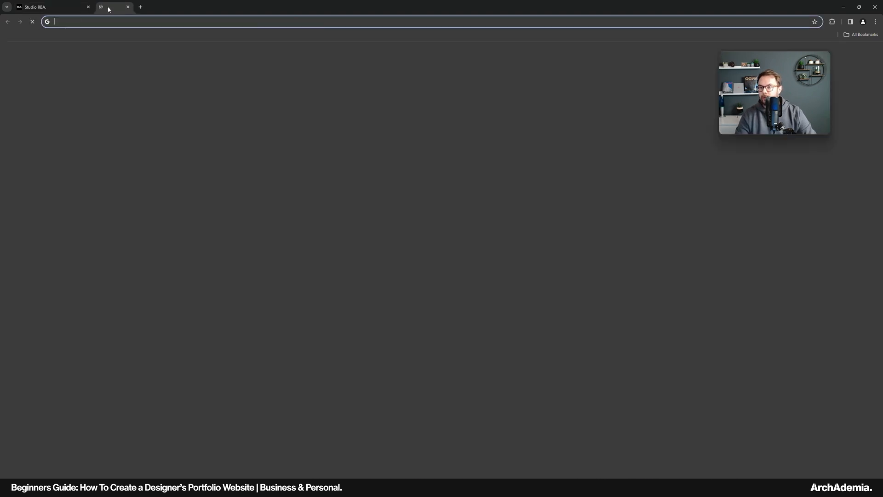
pyautogui.write('squarespace')
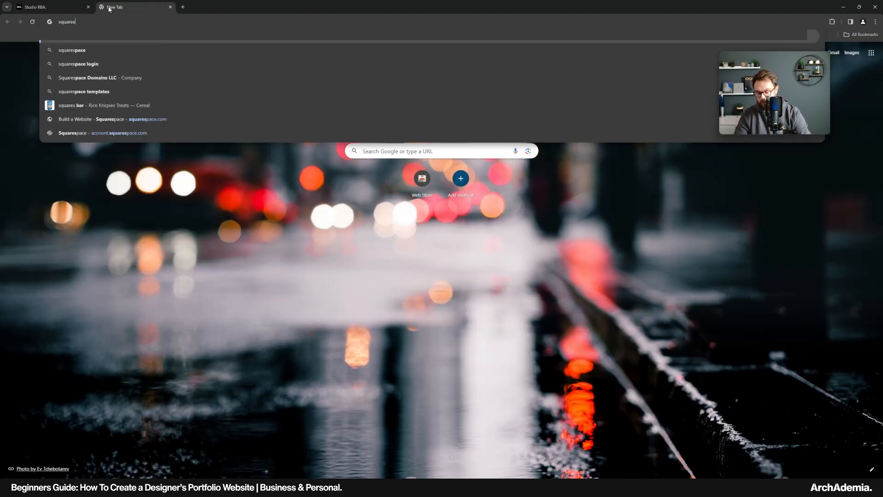
pyautogui.press('Return')
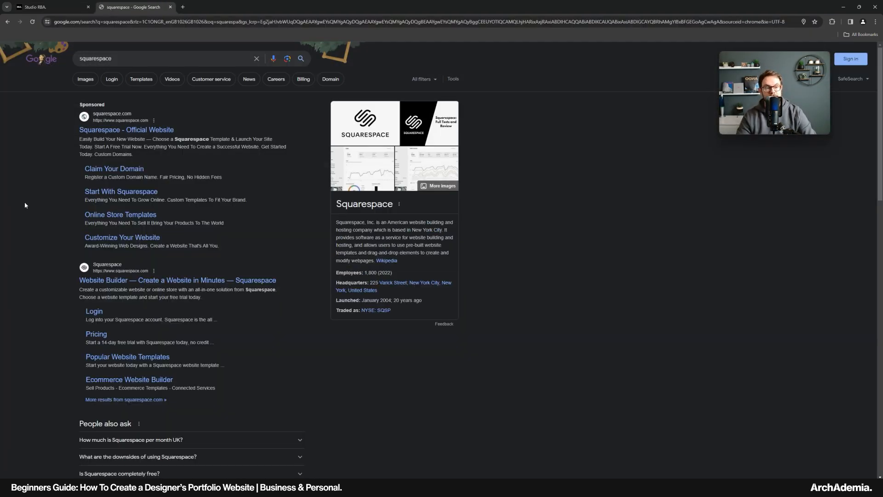
pyautogui.click(88, 281)
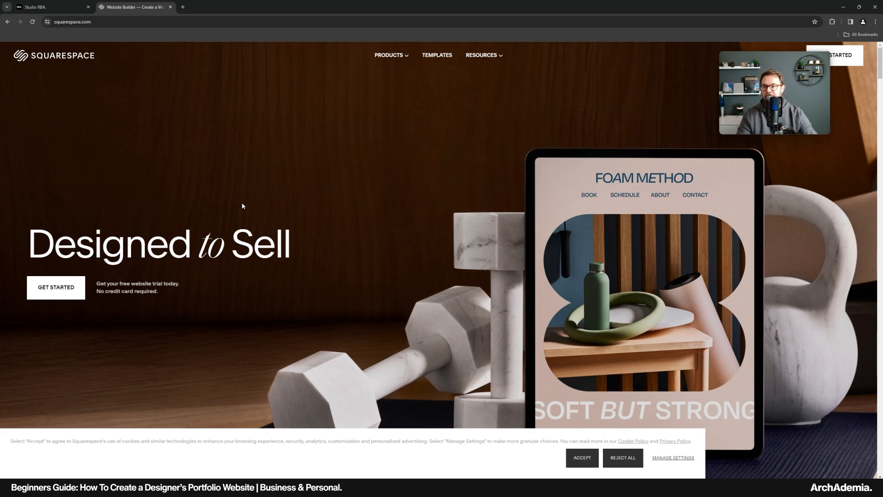
pyautogui.click(582, 458)
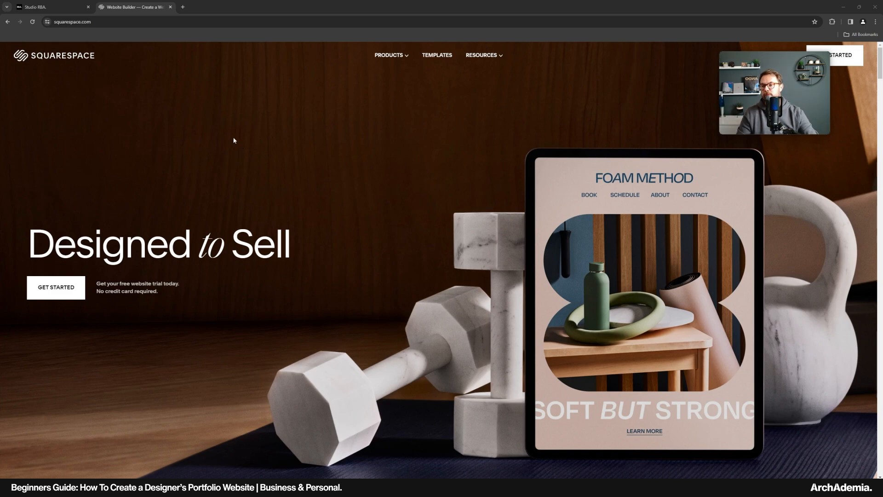
pyautogui.click(50, 7)
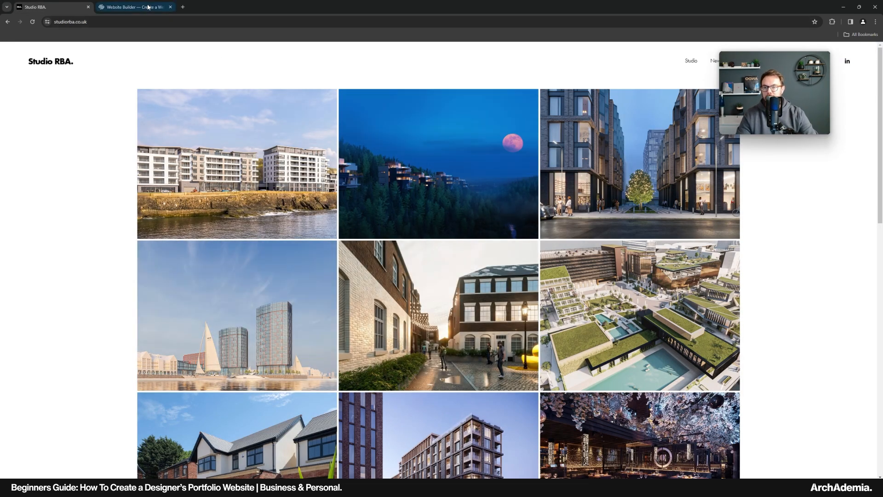
pyautogui.click(138, 7)
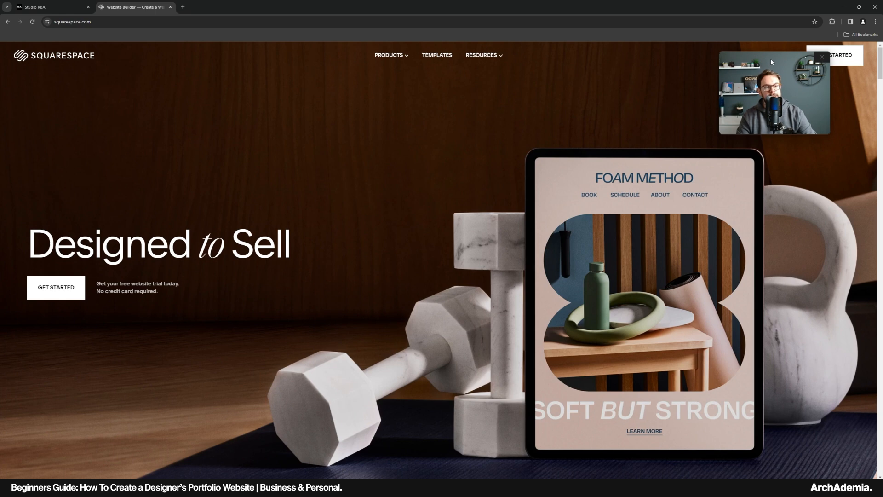
pyautogui.moveTo(757, 64); pyautogui.dragTo(726, 77)
pyautogui.click(610, 3)
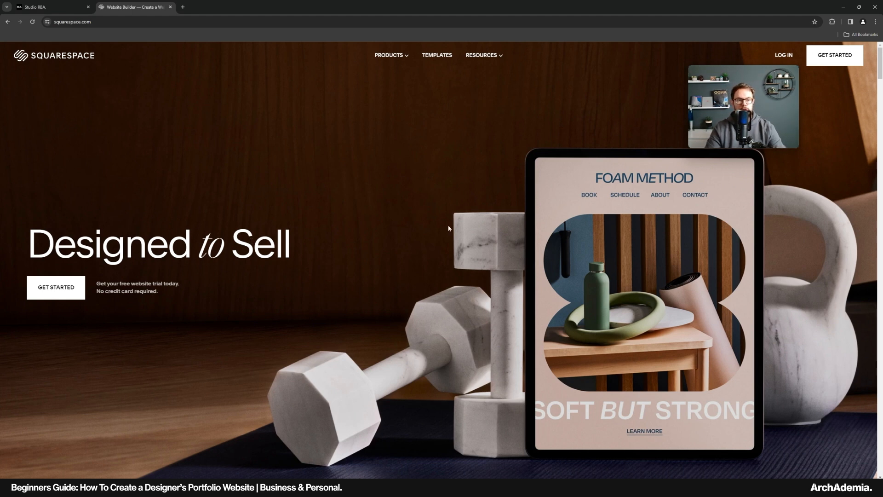
# Get started with a new Squarespace website and submit Design as what the site is about
pyautogui.click(833, 56)
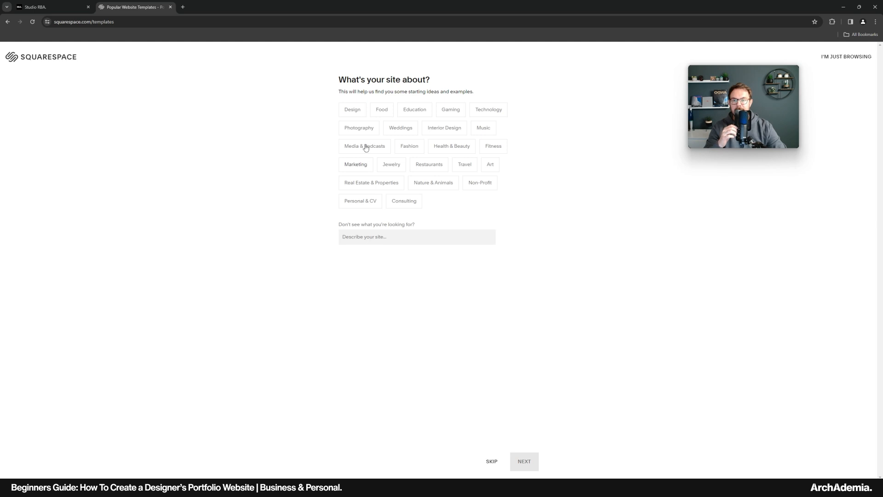
pyautogui.click(359, 114)
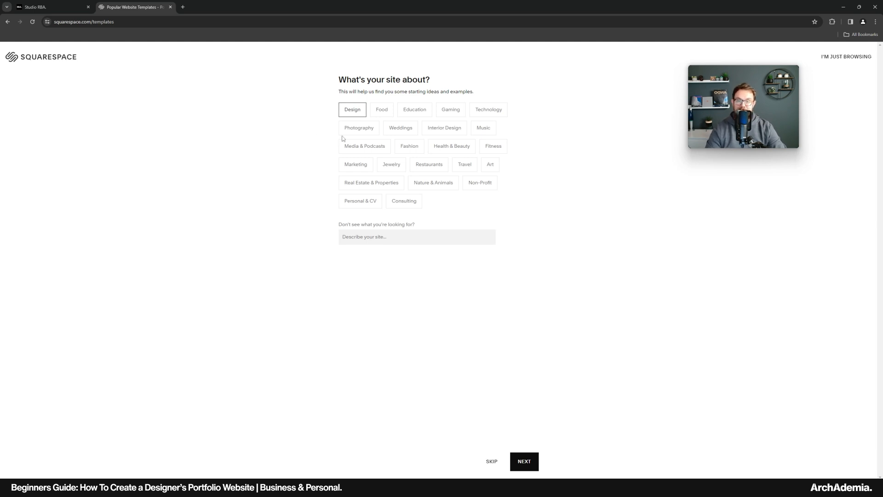
pyautogui.click(364, 131)
pyautogui.click(344, 186)
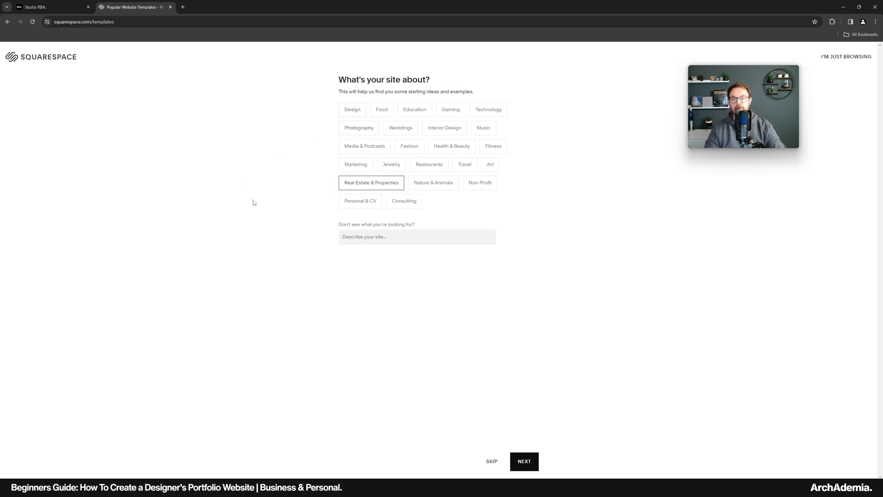
pyautogui.click(367, 130)
pyautogui.click(356, 114)
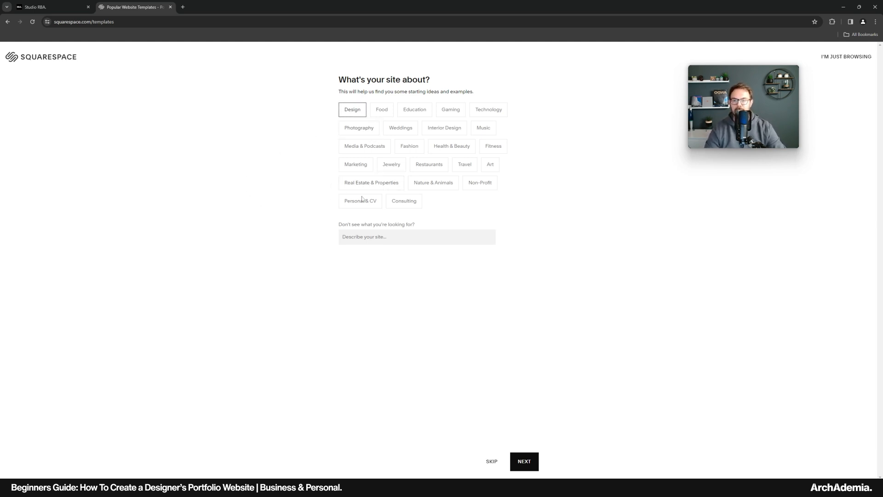
pyautogui.click(355, 132)
pyautogui.click(352, 182)
pyautogui.click(352, 111)
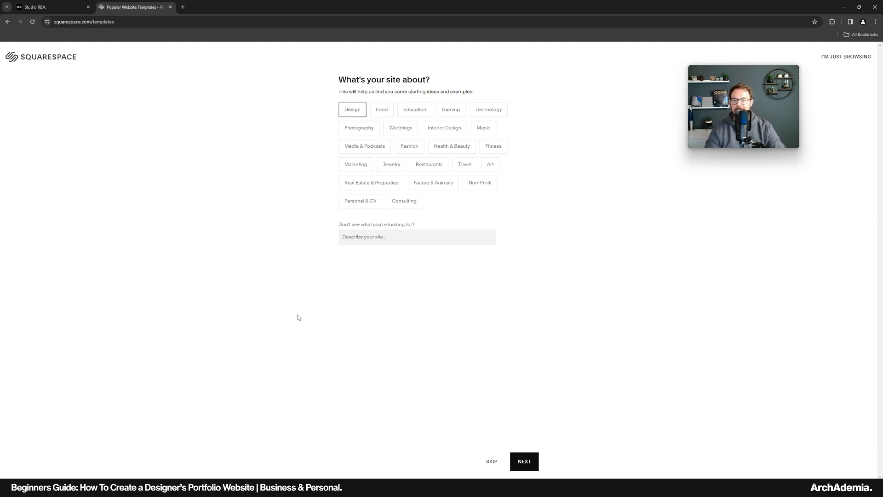
pyautogui.click(524, 461)
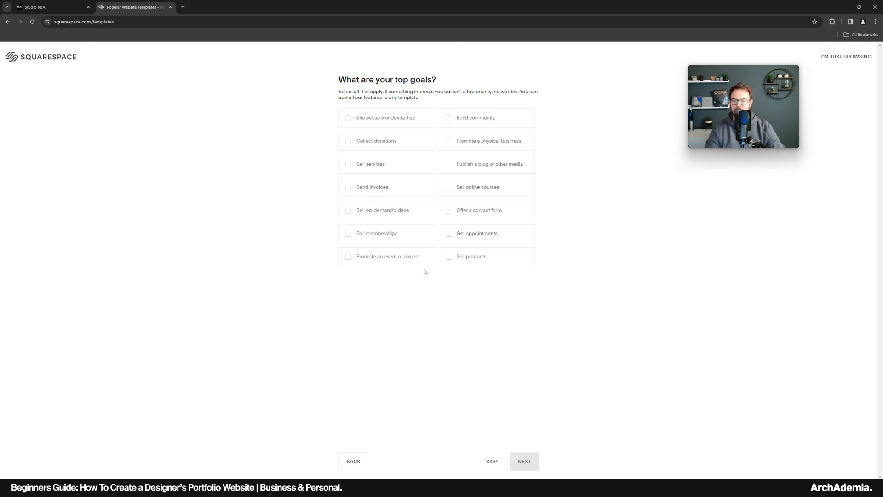
# Set Showcase work/expertise as the top goal and finish the setup with the professionally designed website template option
pyautogui.click(387, 121)
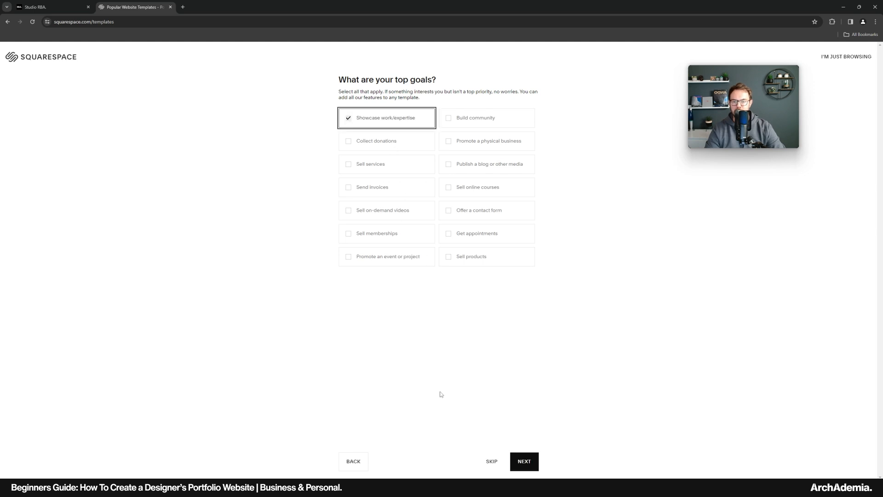
pyautogui.click(536, 462)
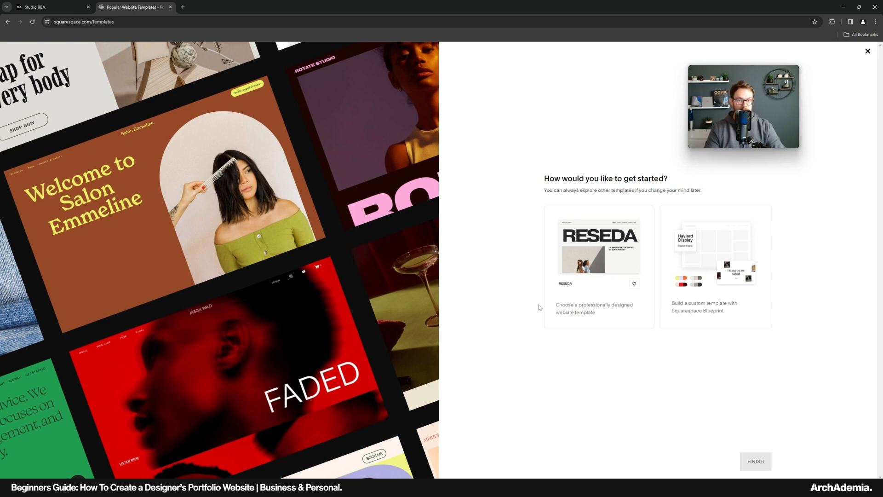
pyautogui.click(559, 305)
pyautogui.click(755, 461)
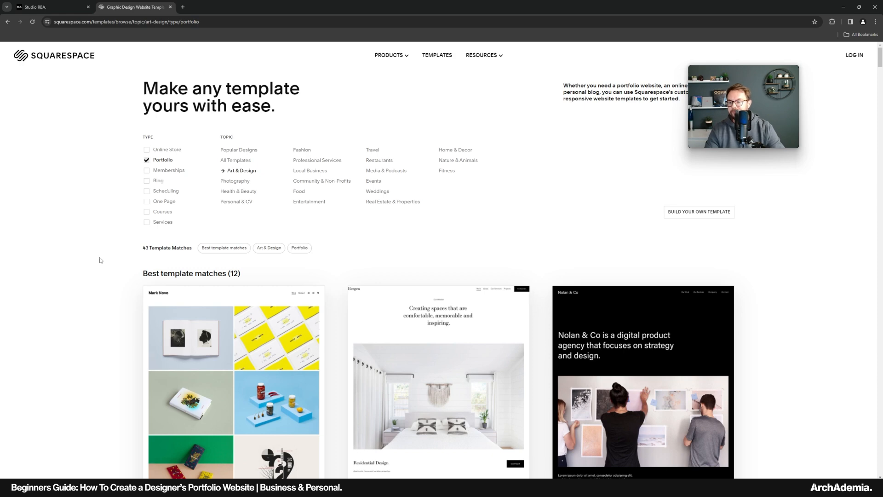
# Compare the best-matching Art & Design portfolio templates with the layout of the Studio RBA homepage
pyautogui.scroll(-4, 99, 257)
pyautogui.scroll(1, 92, 253)
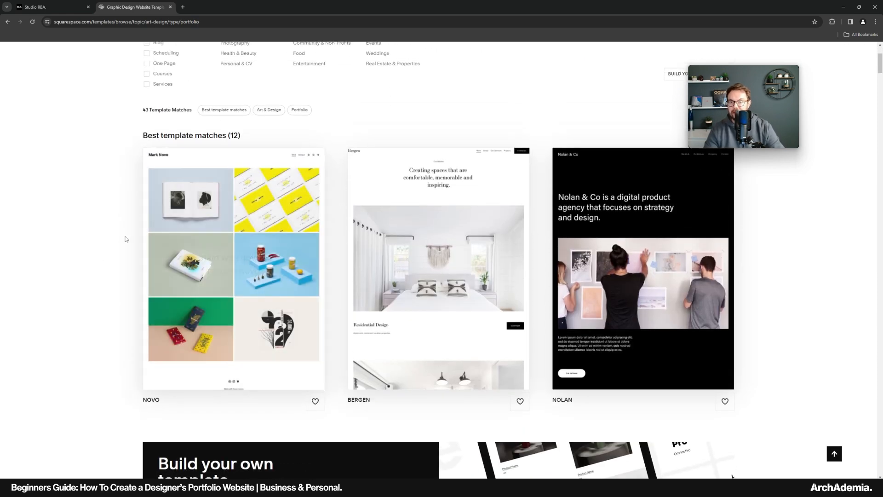
pyautogui.scroll(1, 125, 240)
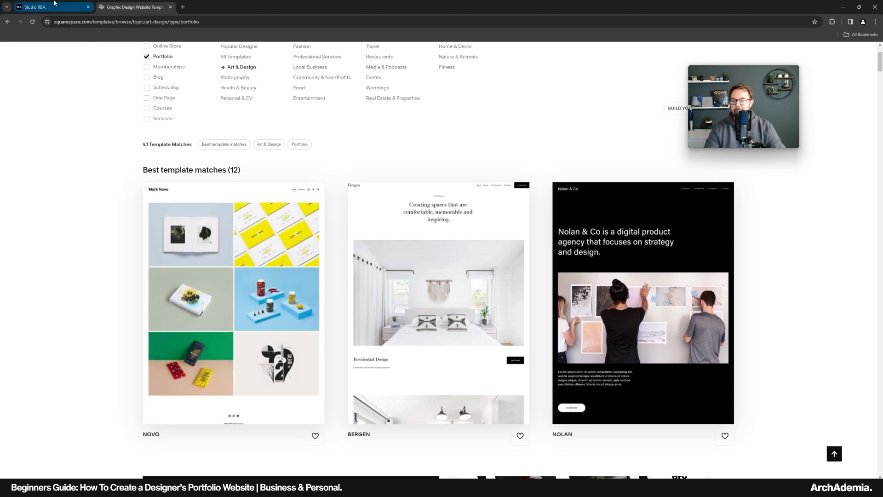
pyautogui.moveTo(54, 4)
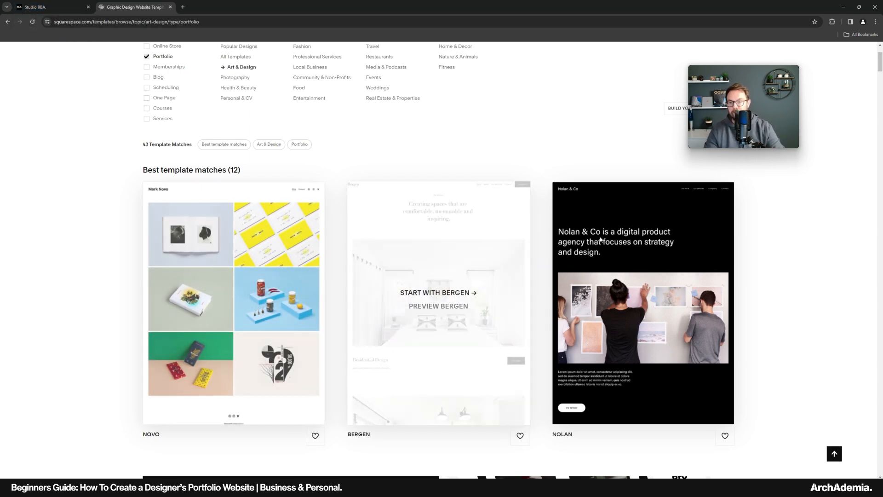
pyautogui.scroll(-2, 95, 255)
pyautogui.scroll(3, 94, 255)
pyautogui.moveTo(166, 321)
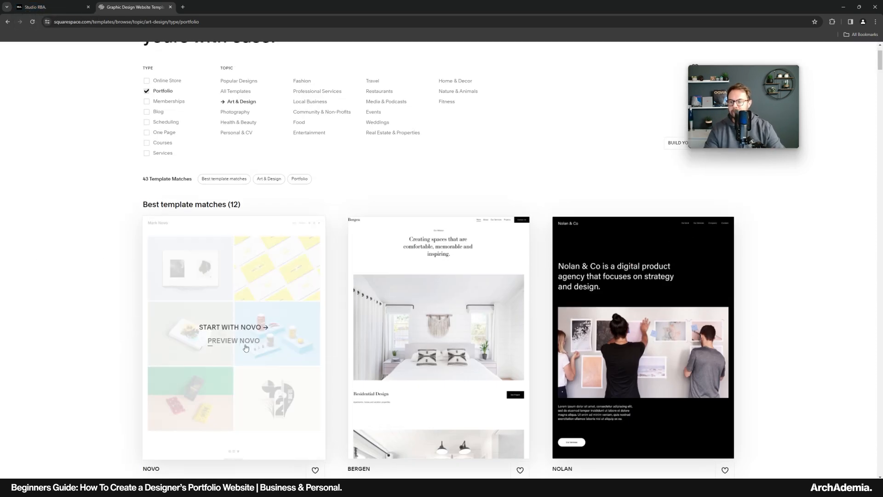
pyautogui.scroll(-1, 167, 321)
pyautogui.click(48, 7)
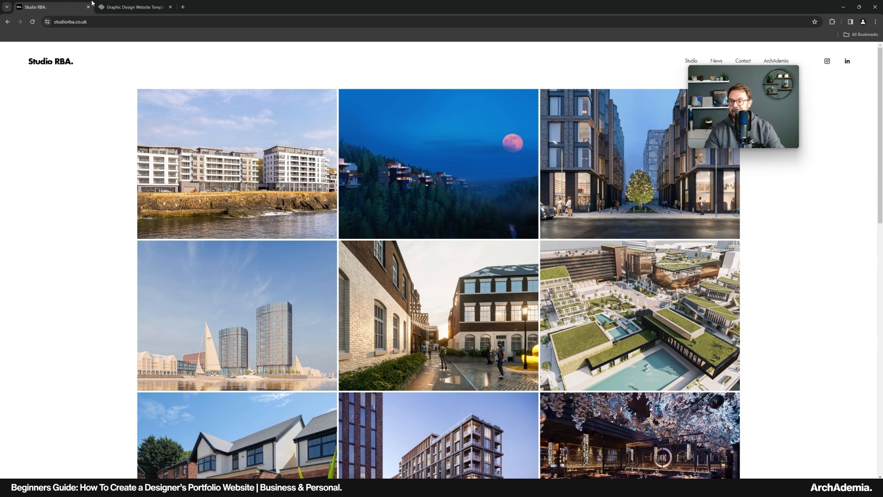
pyautogui.click(122, 7)
pyautogui.scroll(-3, 94, 262)
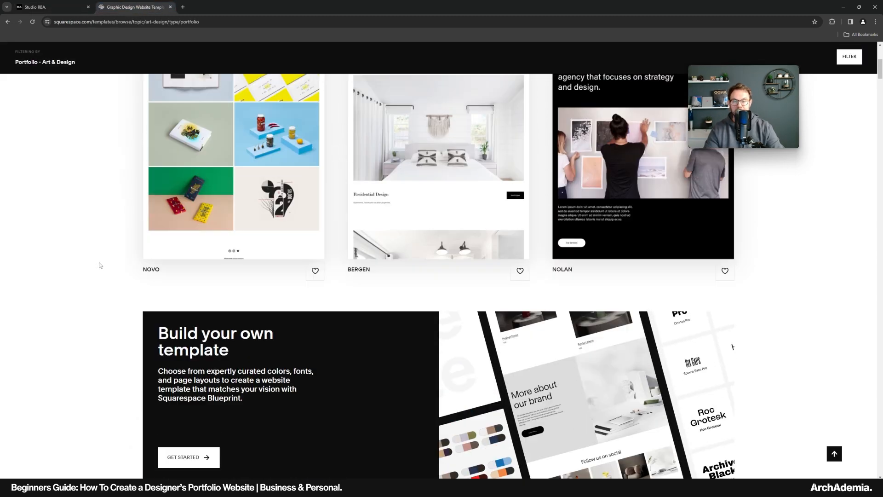
pyautogui.scroll(2, 100, 264)
pyautogui.click(42, 6)
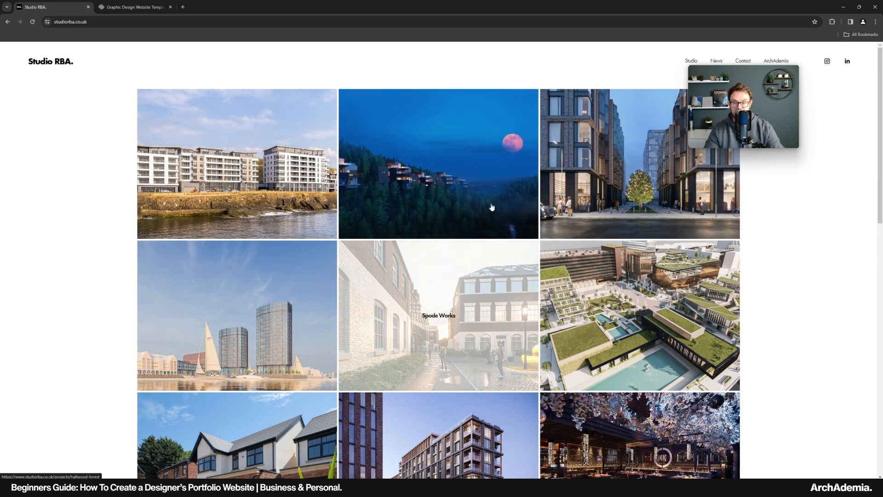
pyautogui.click(141, 4)
# Preview the Sackett template, review its demo homepage down to the footer and return to the template list
pyautogui.scroll(-10, 98, 288)
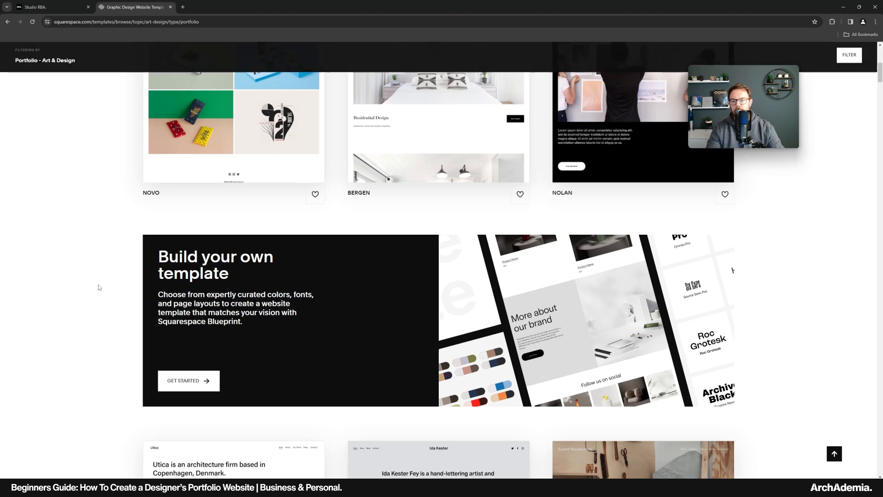
pyautogui.scroll(1, 98, 290)
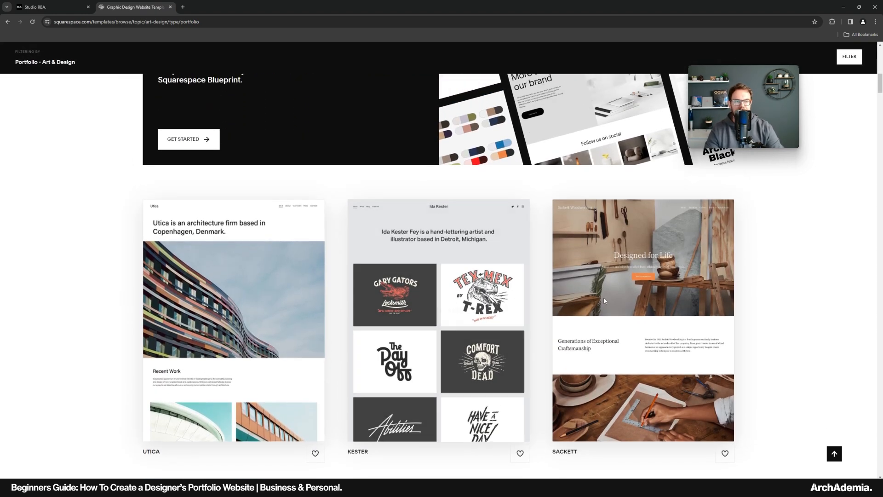
pyautogui.moveTo(700, 268)
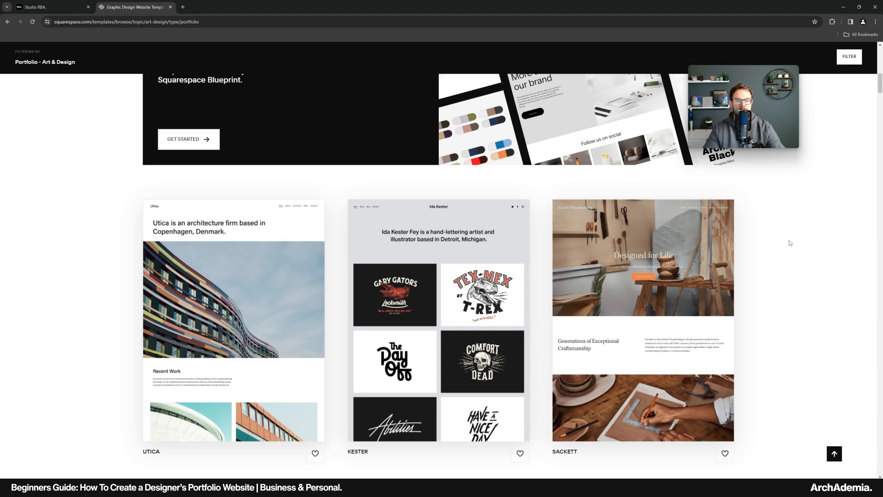
pyautogui.click(628, 327)
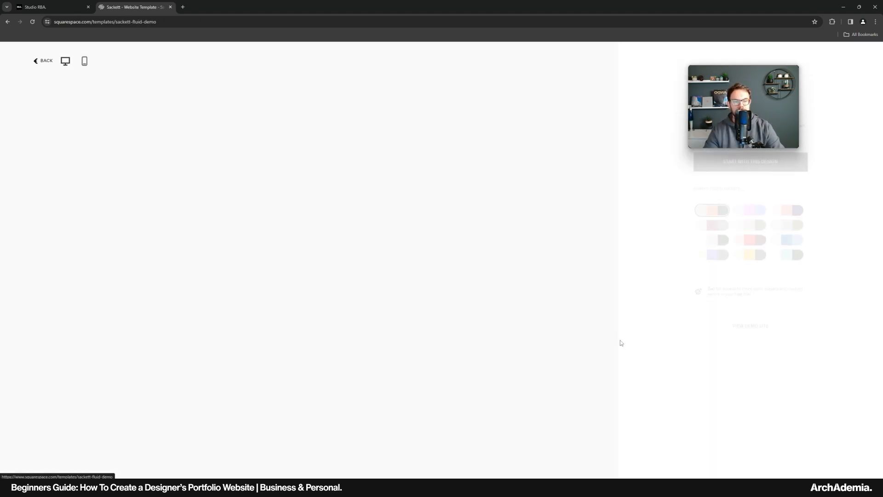
pyautogui.scroll(-1, 465, 248)
pyautogui.scroll(1, 463, 248)
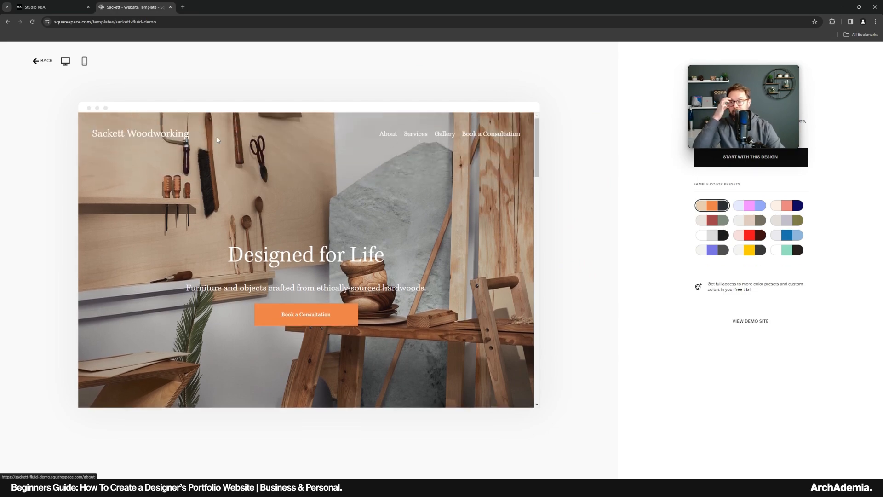
pyautogui.scroll(-10, 467, 258)
pyautogui.scroll(-10, 353, 264)
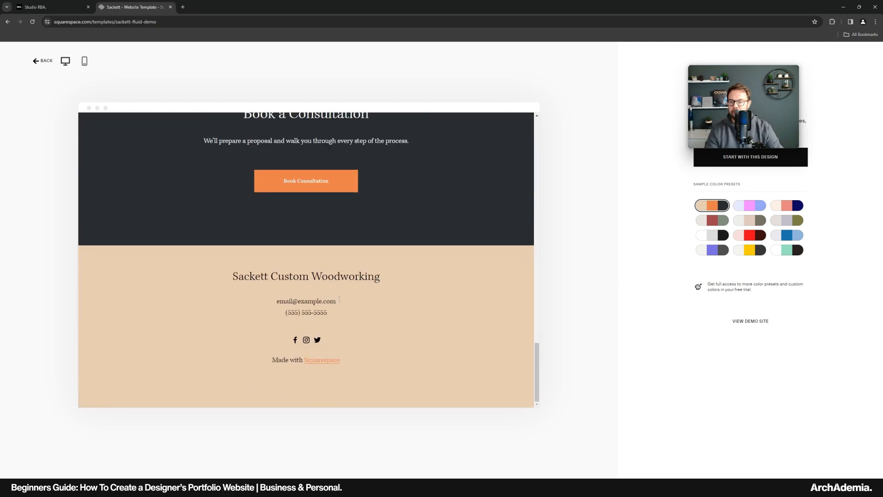
pyautogui.scroll(20, 397, 322)
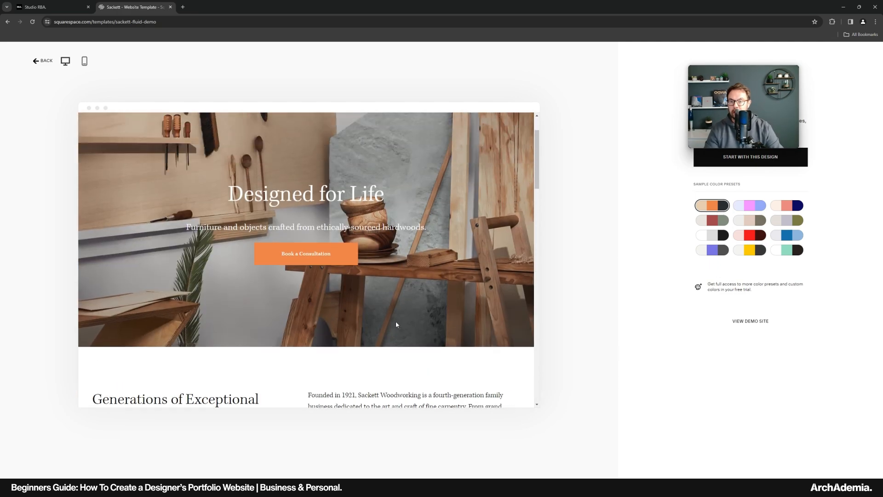
pyautogui.click(43, 60)
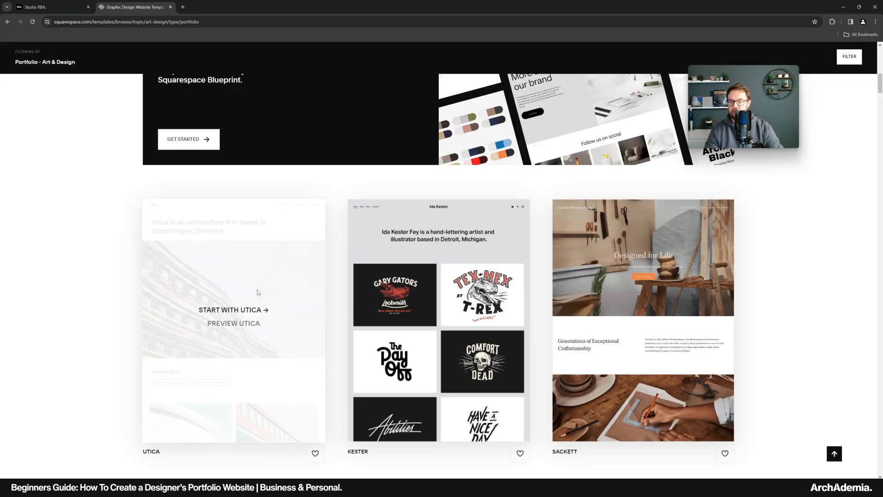
# Browse the remaining Art & Design templates and start the new site with the Sackett template
pyautogui.scroll(-5, 96, 271)
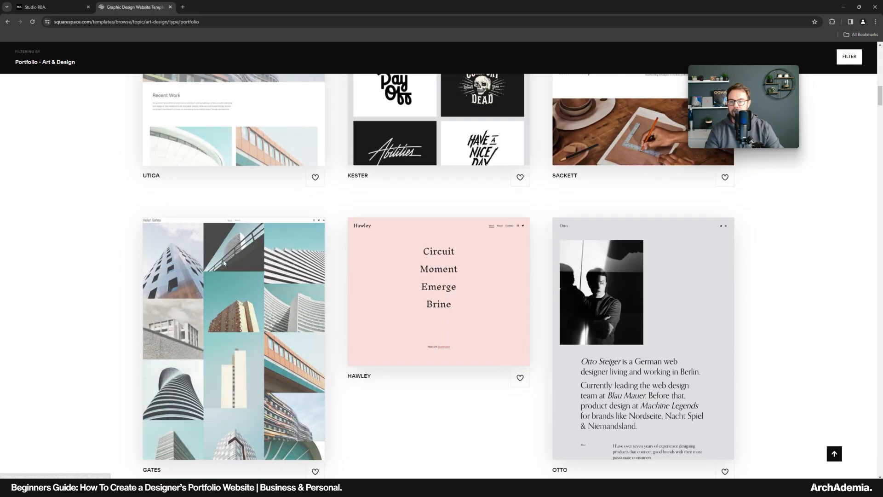
pyautogui.scroll(-1, 206, 221)
pyautogui.moveTo(252, 204)
pyautogui.scroll(-6, 113, 224)
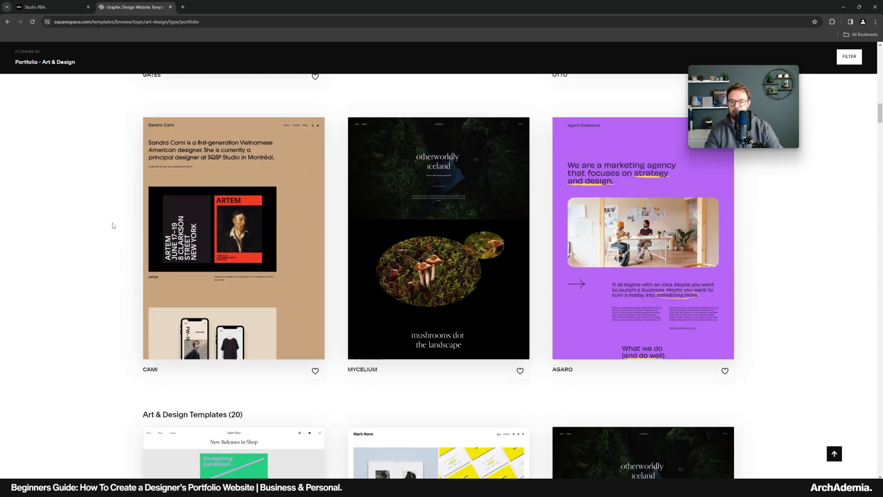
pyautogui.scroll(1, 113, 225)
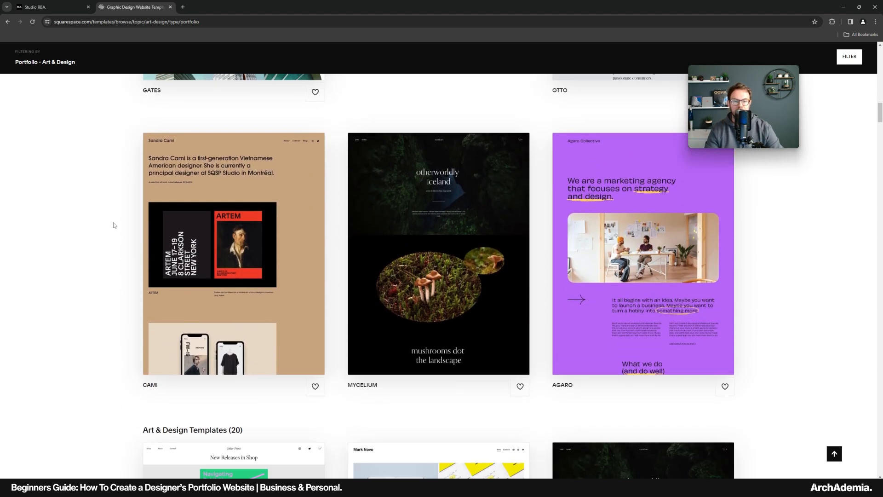
pyautogui.moveTo(716, 198)
pyautogui.scroll(-6, 722, 253)
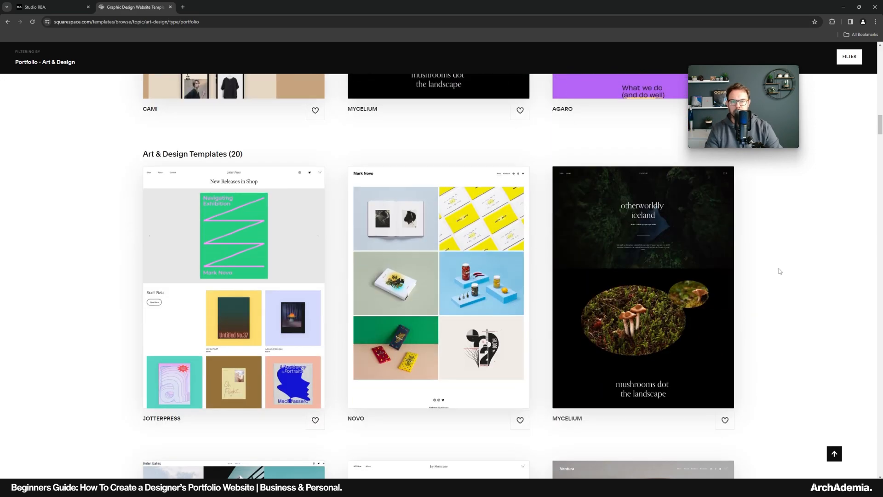
pyautogui.scroll(-18, 779, 271)
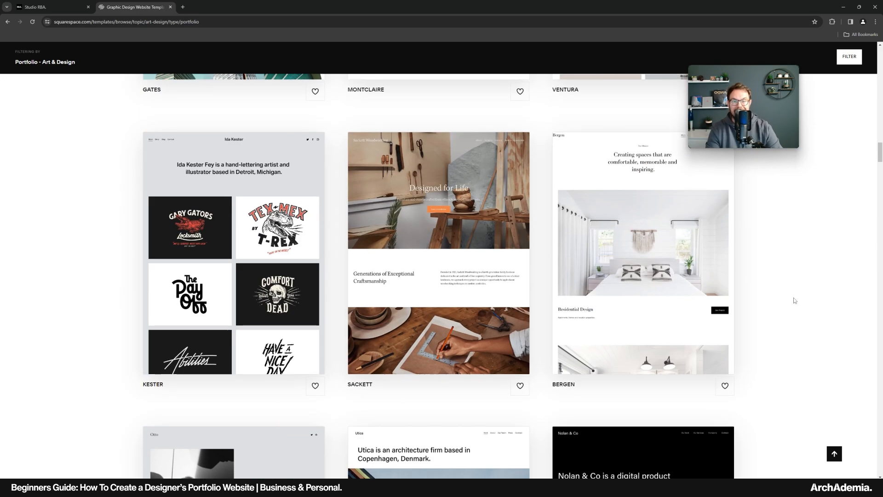
pyautogui.scroll(4, 788, 290)
pyautogui.scroll(-4, 788, 289)
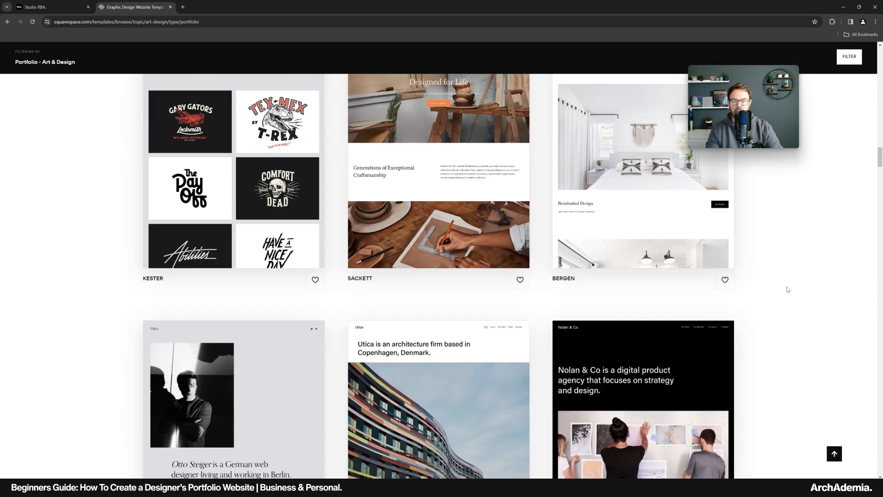
pyautogui.scroll(4, 788, 290)
pyautogui.moveTo(431, 282)
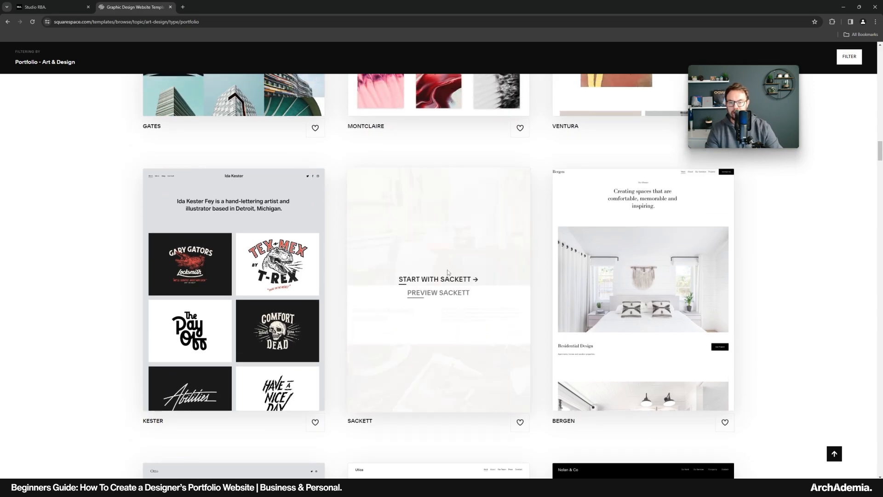
pyautogui.click(431, 279)
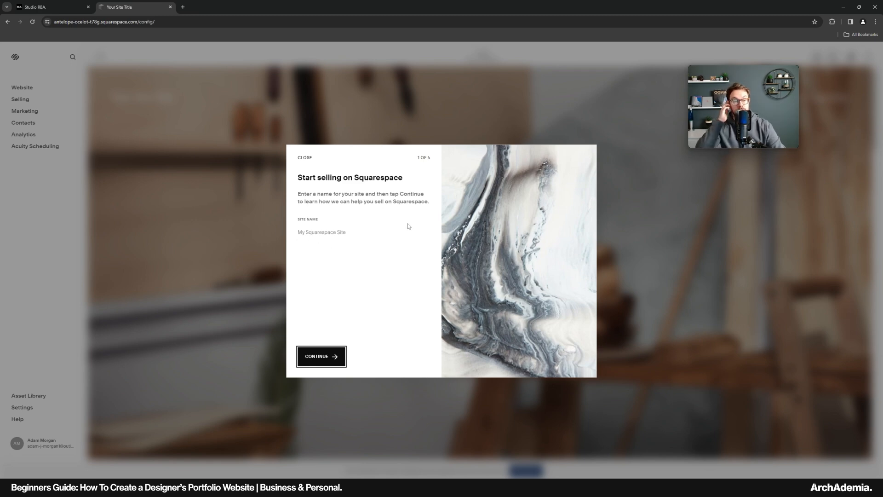
pyautogui.click(341, 232)
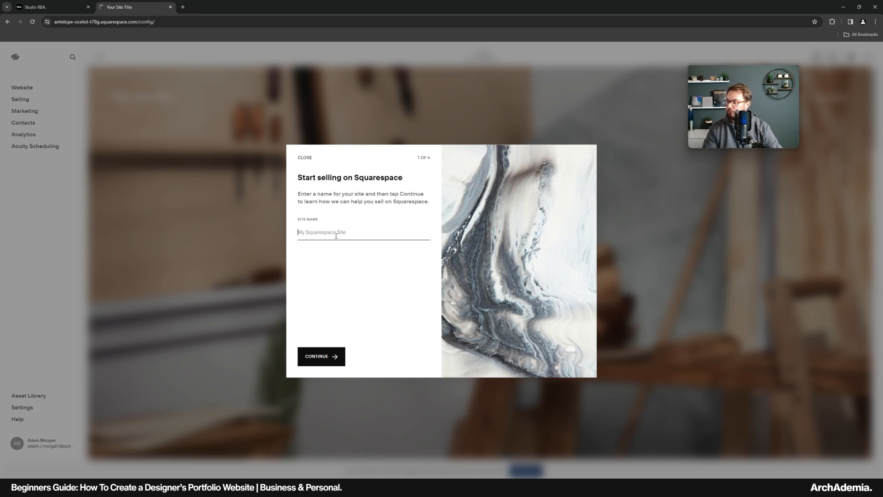
pyautogui.write('Morgan Architect')
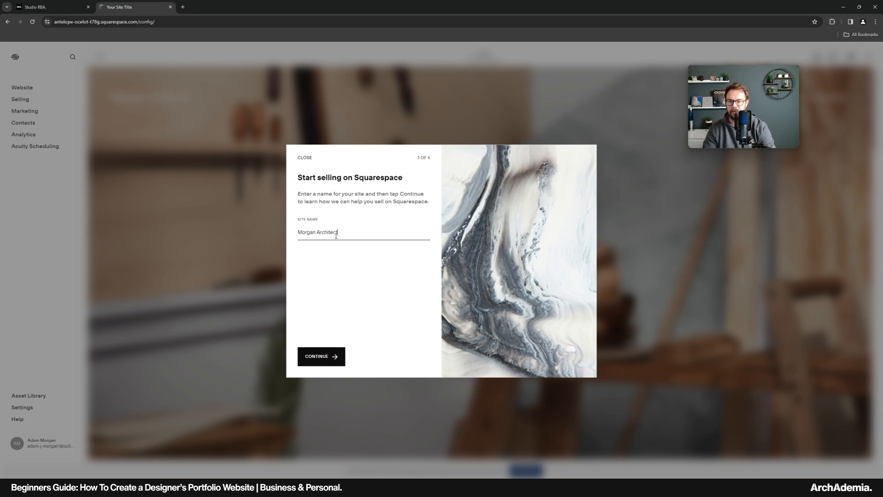
pyautogui.press('BackSpace')
pyautogui.press('BackSpace')
pyautogui.press('BackSpace')
pyautogui.press('BackSpace')
pyautogui.press('BackSpace')
pyautogui.press('BackSpace')
pyautogui.press('BackSpace')
pyautogui.press('BackSpace')
pyautogui.press('BackSpace')
pyautogui.press('BackSpace')
pyautogui.press('BackSpace')
pyautogui.press('BackSpace')
pyautogui.press('BackSpace')
pyautogui.press('BackSpace')
pyautogui.press('BackSpace')
pyautogui.press('BackSpace')
# Set the site name to AJM Architects and complete the selling introduction, dismissing the invoicing announcement
pyautogui.write('AJ')
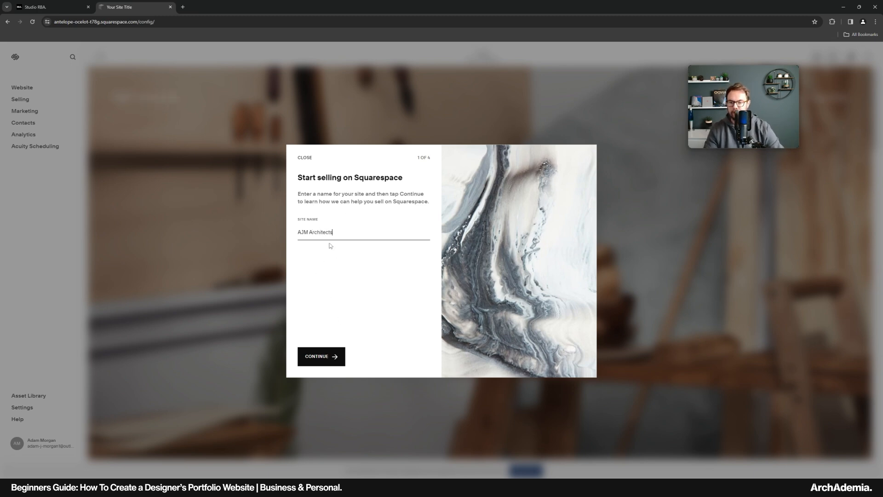
pyautogui.click(330, 351)
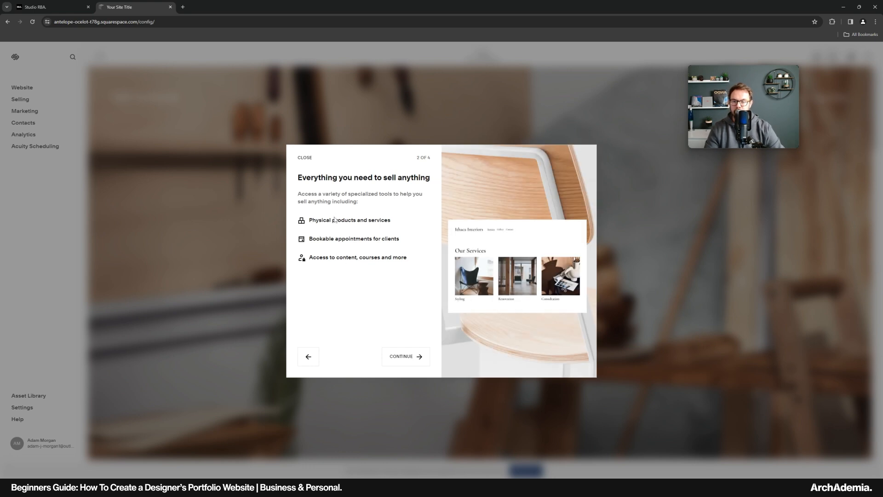
pyautogui.click(405, 359)
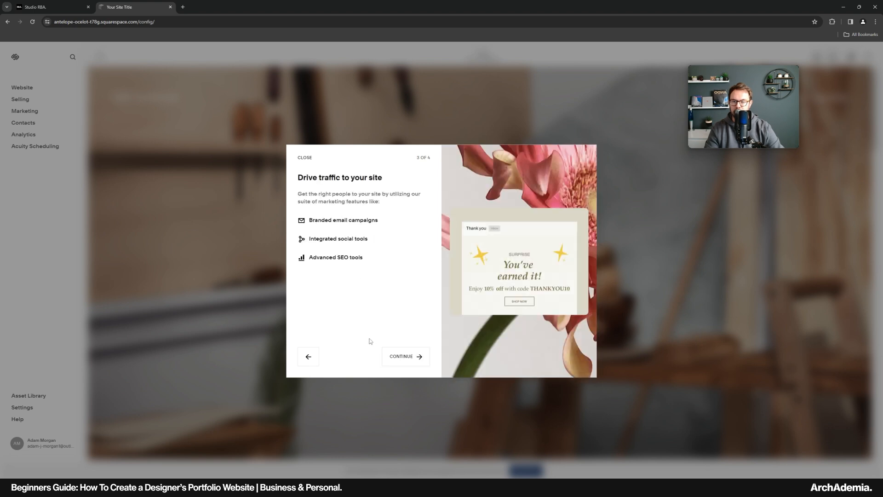
pyautogui.click(405, 356)
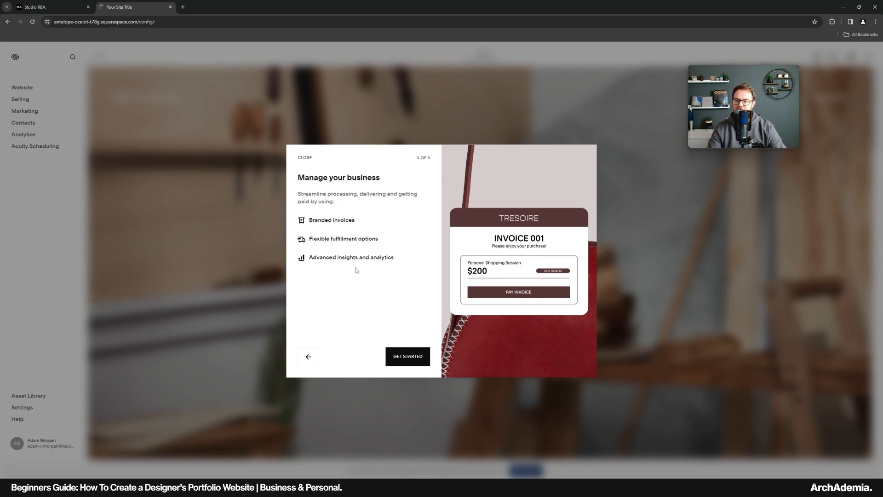
pyautogui.click(408, 356)
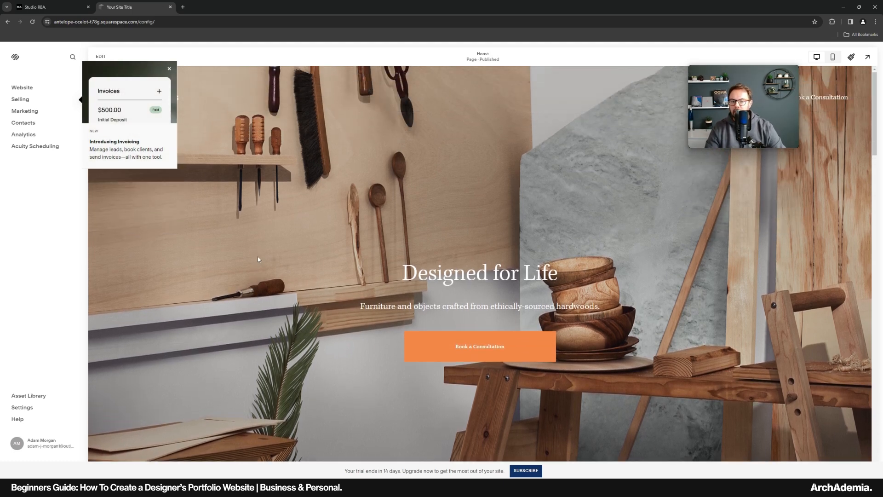
pyautogui.click(169, 69)
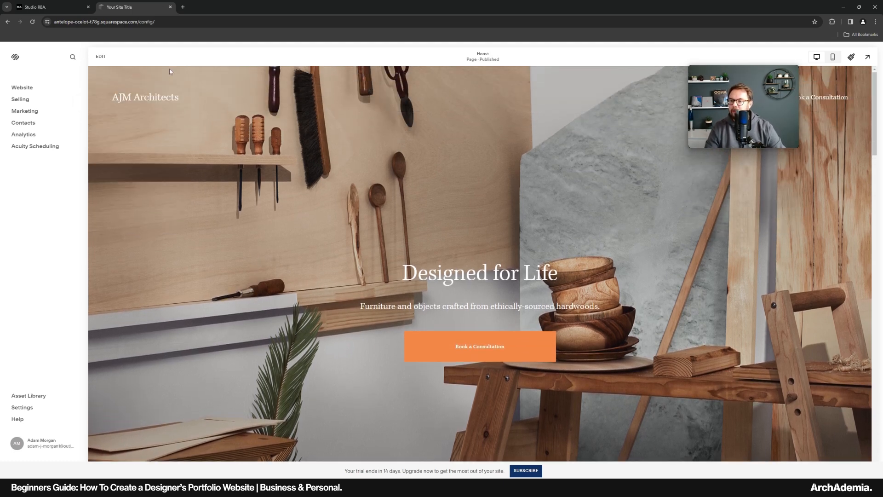
# Look over the new site's Home page and open the website's list of pages
pyautogui.scroll(-15, 318, 289)
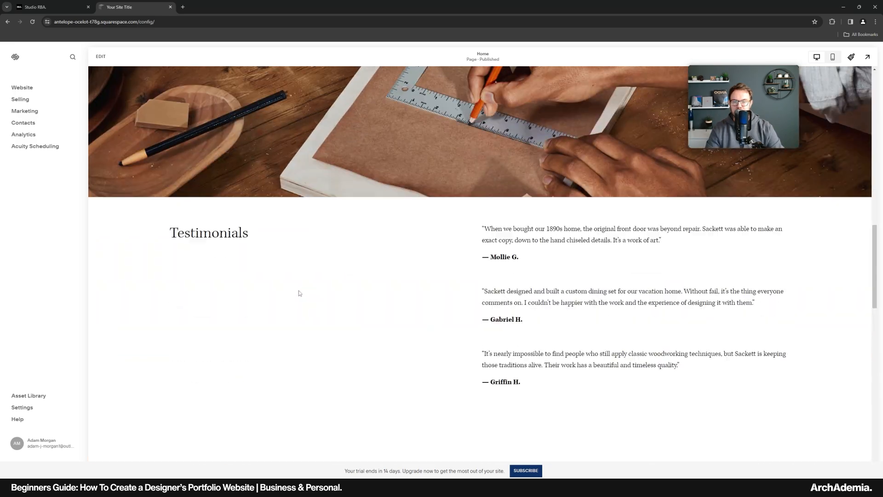
pyautogui.scroll(15, 297, 295)
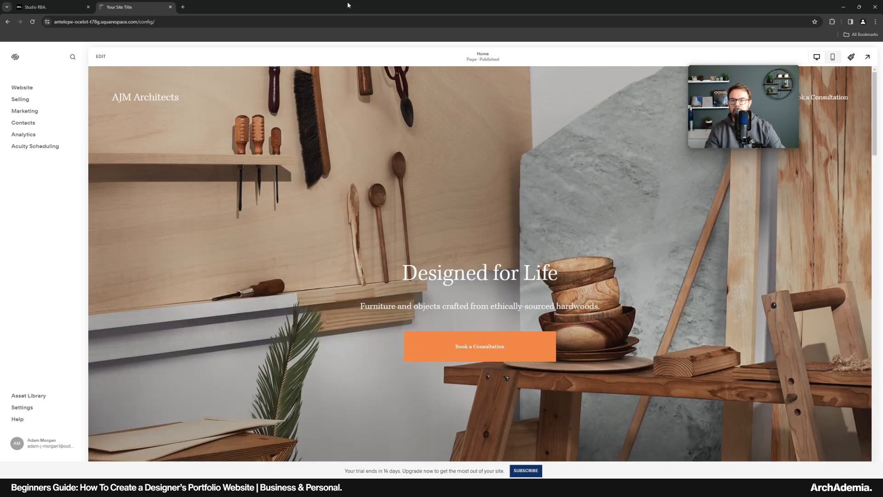
pyautogui.scroll(-15, 302, 241)
pyautogui.scroll(15, 298, 245)
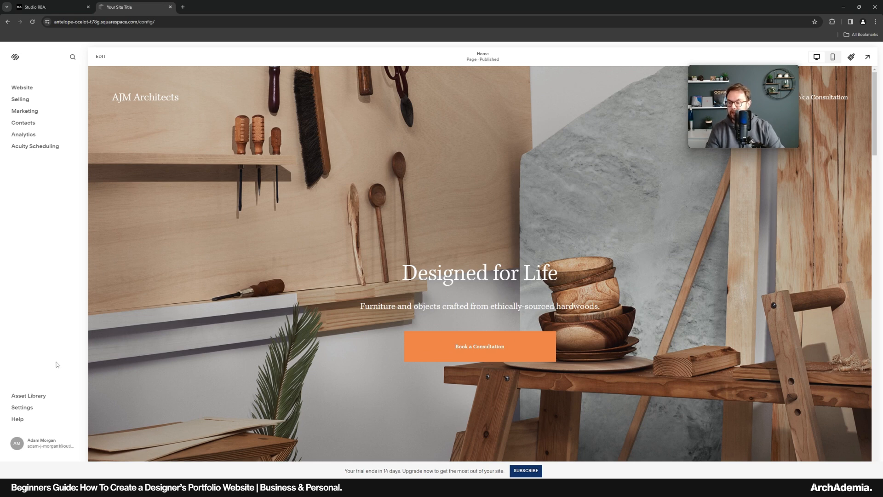
pyautogui.click(22, 88)
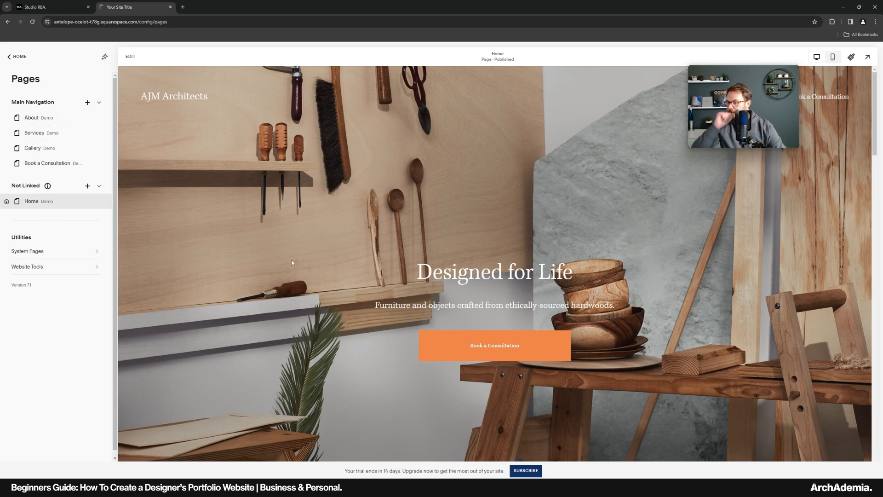
# Open the Pexels website in a new browser tab, dismiss its company-name notice and reject the cookies
pyautogui.click(182, 7)
pyautogui.write('pexels')
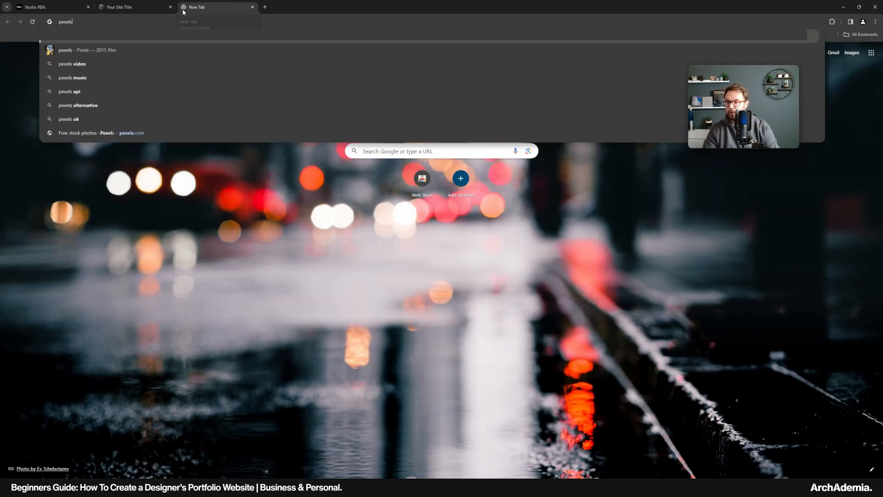
pyautogui.press('Return')
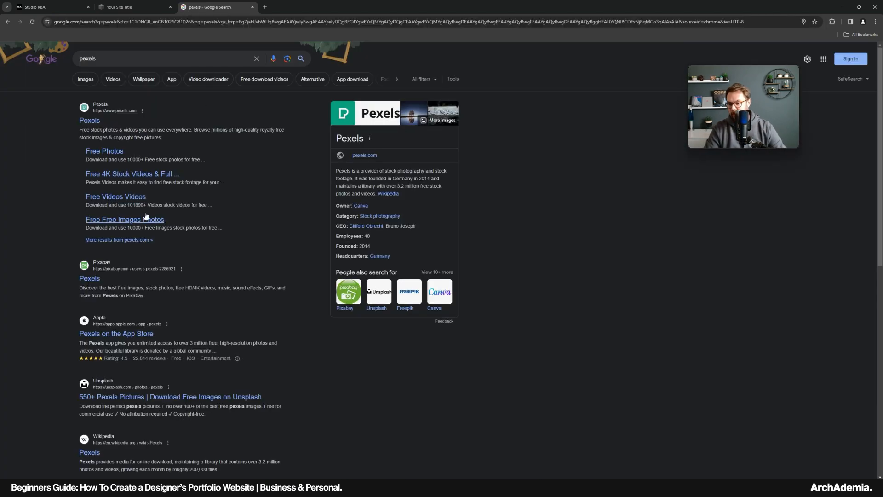
pyautogui.click(94, 125)
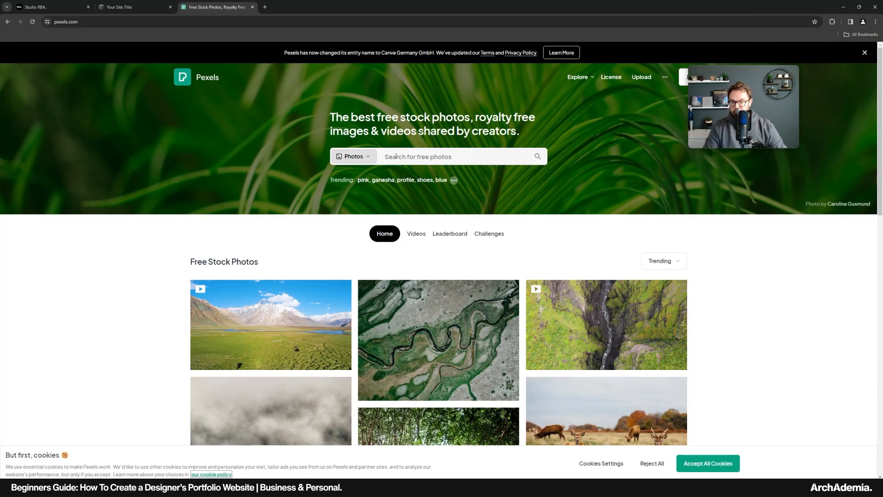
pyautogui.click(864, 52)
pyautogui.click(442, 146)
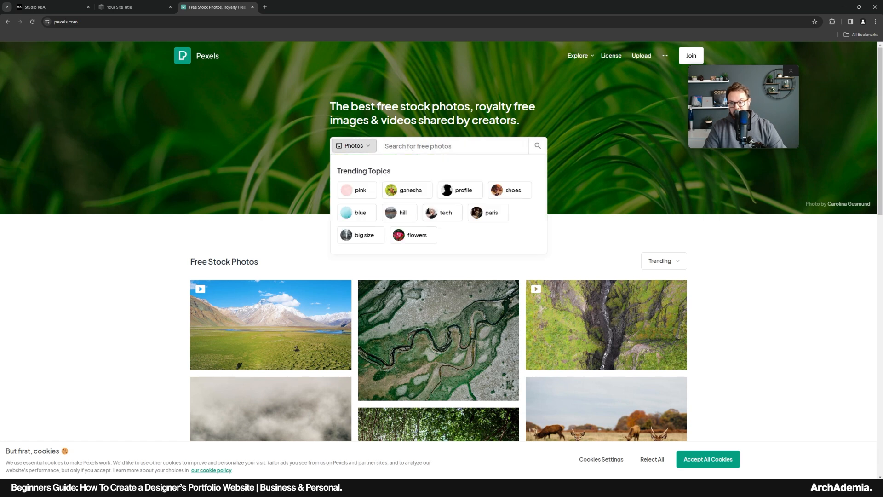
pyautogui.click(667, 458)
# Search Pexels for free "architecture" photos and glance through the results
pyautogui.click(394, 146)
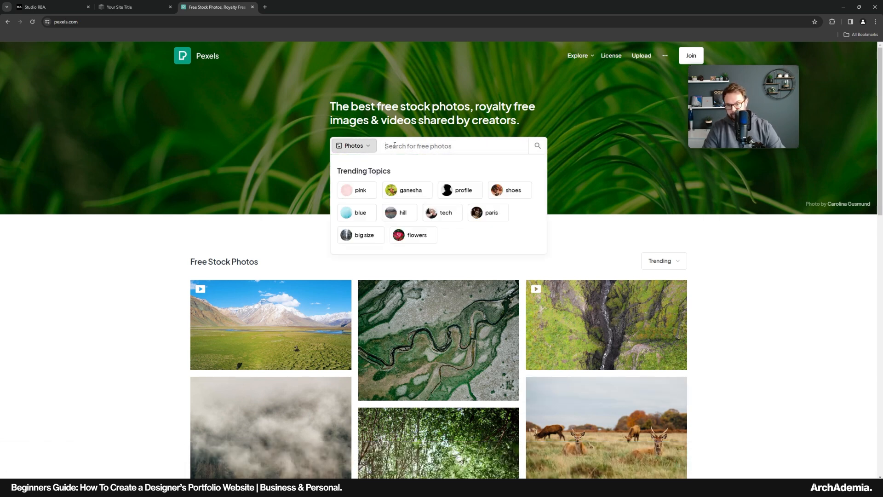
pyautogui.write('architecture')
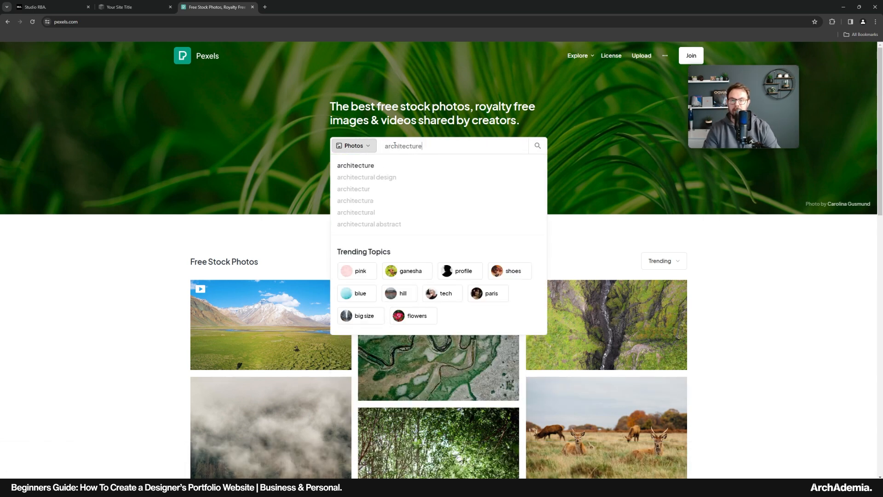
pyautogui.press('Return')
pyautogui.scroll(-3, 164, 239)
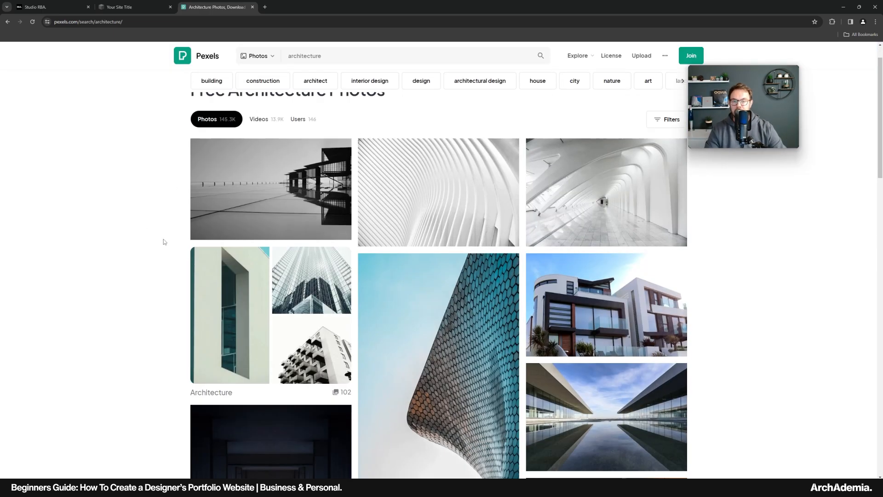
pyautogui.scroll(3, 163, 238)
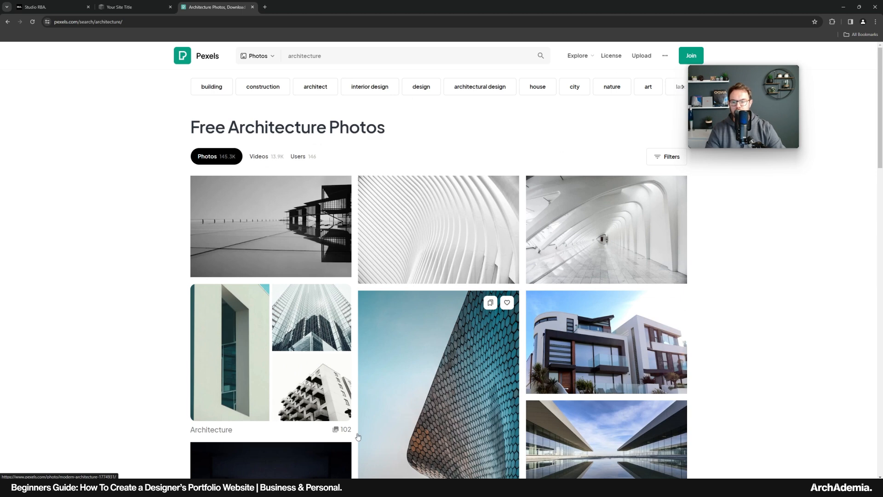
# Create a new folder named Website Imagery in the Videos folder in File Explorer
pyautogui.moveTo(335, 486)
pyautogui.click(335, 457)
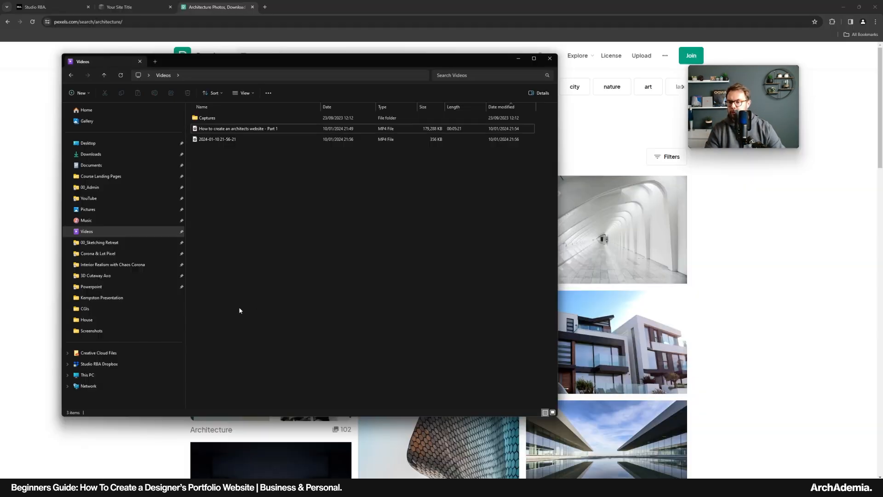
pyautogui.moveTo(226, 65); pyautogui.dragTo(252, 68)
pyautogui.rightClick(253, 238)
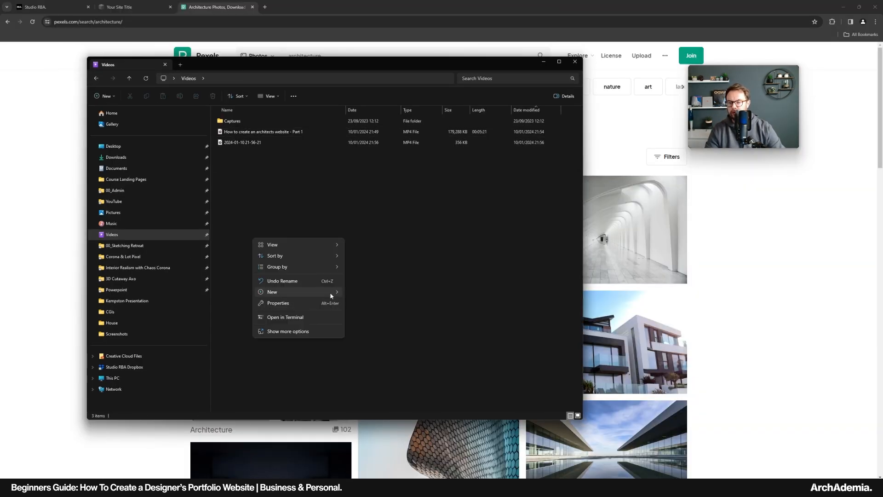
pyautogui.click(363, 293)
pyautogui.write('Website Images')
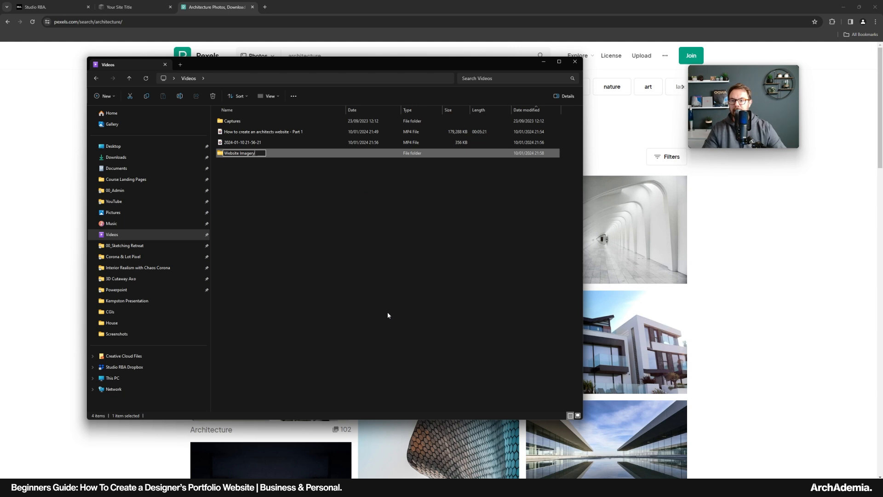
pyautogui.click(387, 315)
pyautogui.moveTo(267, 65); pyautogui.dragTo(325, 69)
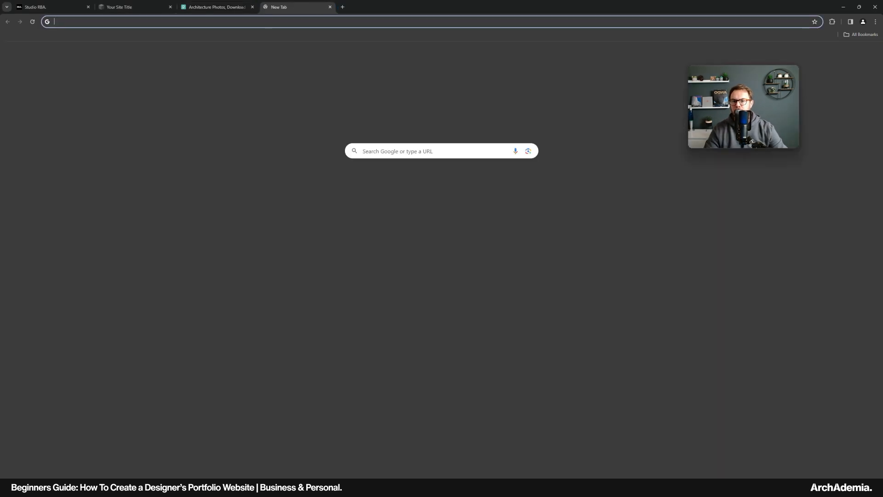
# Open ChatGPT in a new browser tab and start a blank Word document for the website text
pyautogui.press('Return')
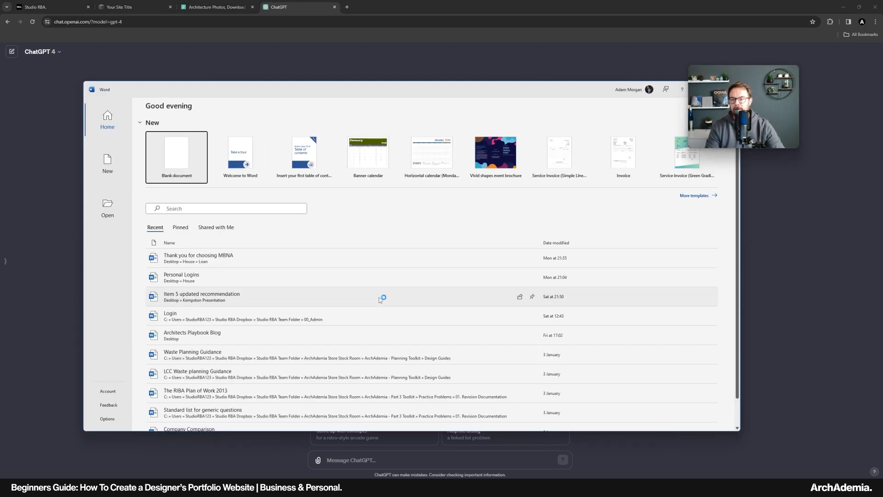
pyautogui.click(183, 160)
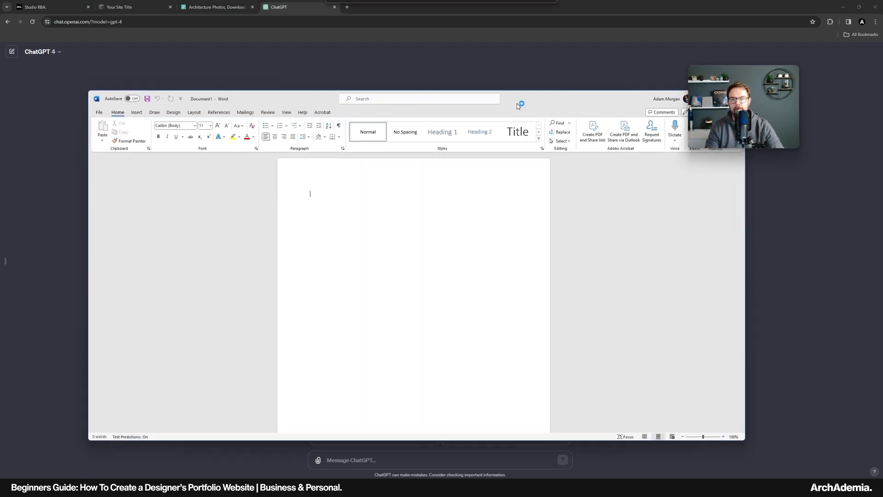
pyautogui.click(474, 3)
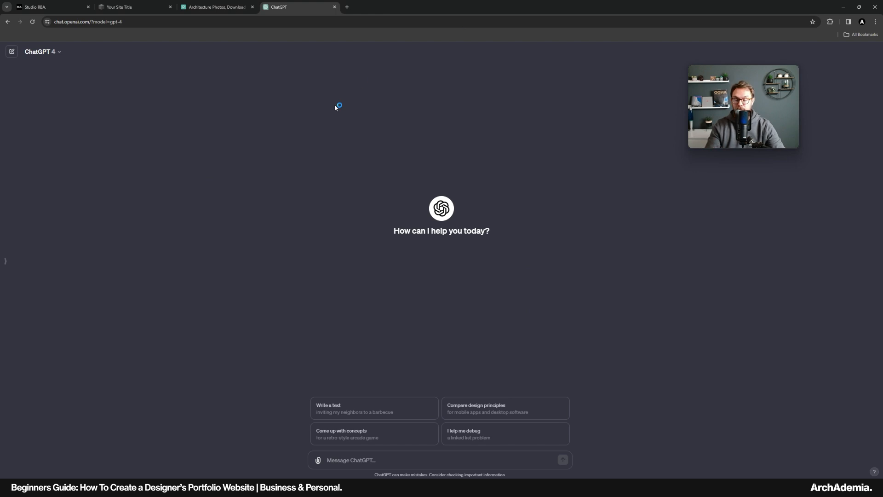
# Return to the Squarespace site and delete the Book a Consultation page from the main navigation
pyautogui.click(134, 7)
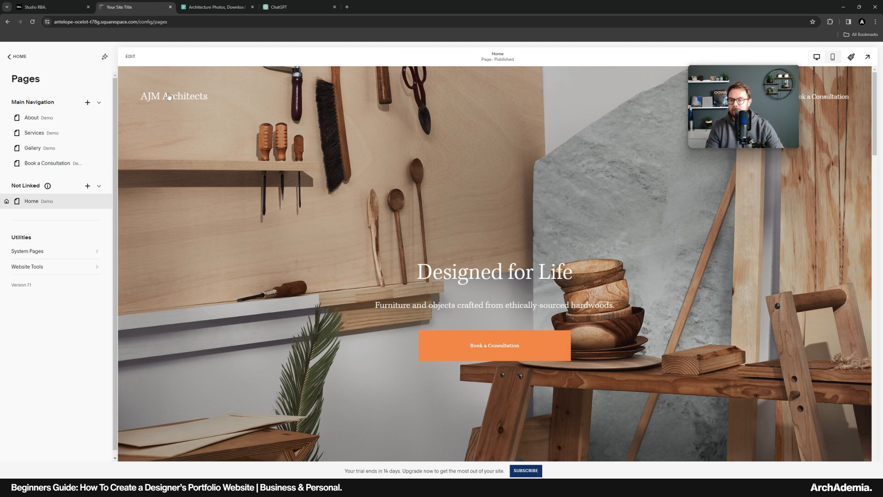
pyautogui.moveTo(752, 73); pyautogui.dragTo(780, 136)
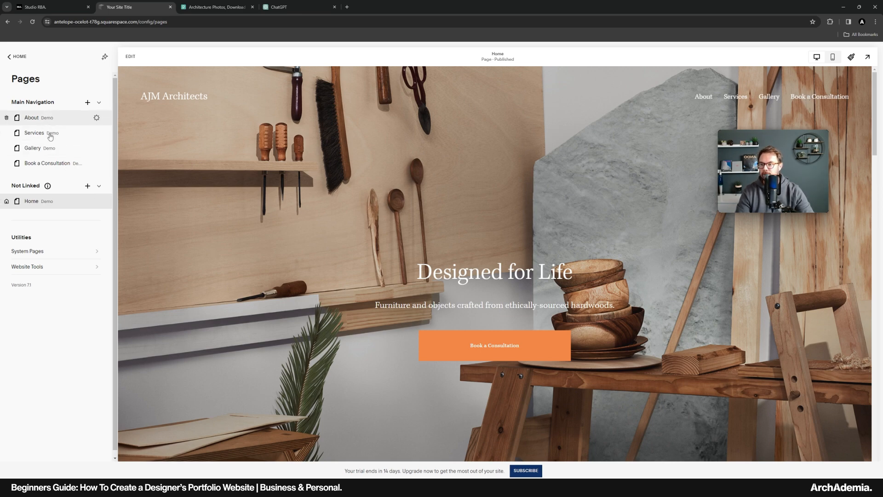
pyautogui.click(97, 163)
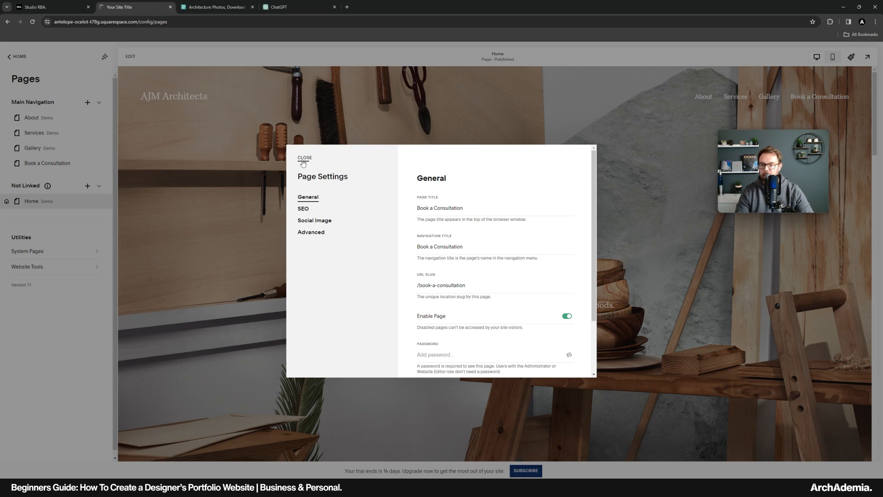
pyautogui.scroll(-3, 460, 331)
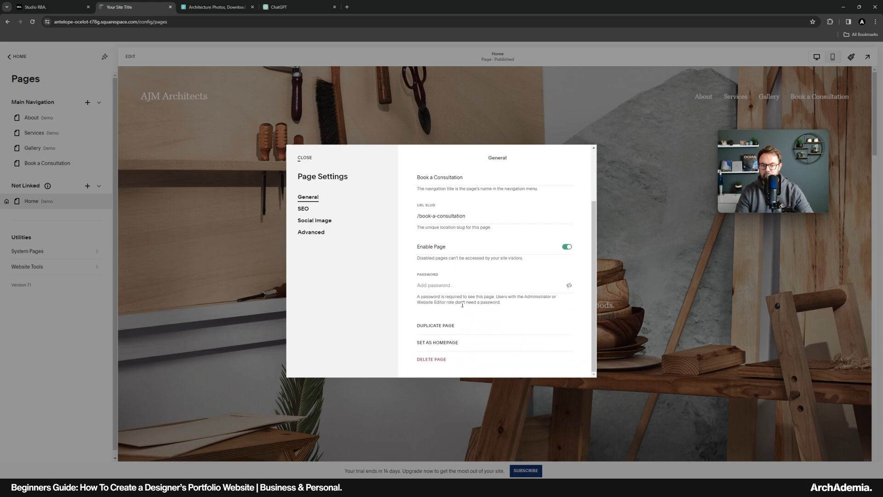
pyautogui.click(432, 359)
pyautogui.click(481, 282)
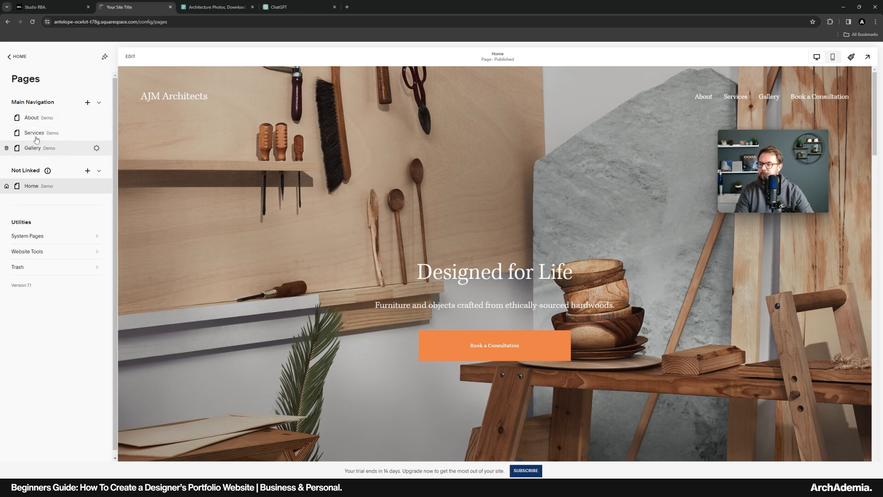
# Check the About page's general settings and look over the page down to its footer
pyautogui.click(97, 118)
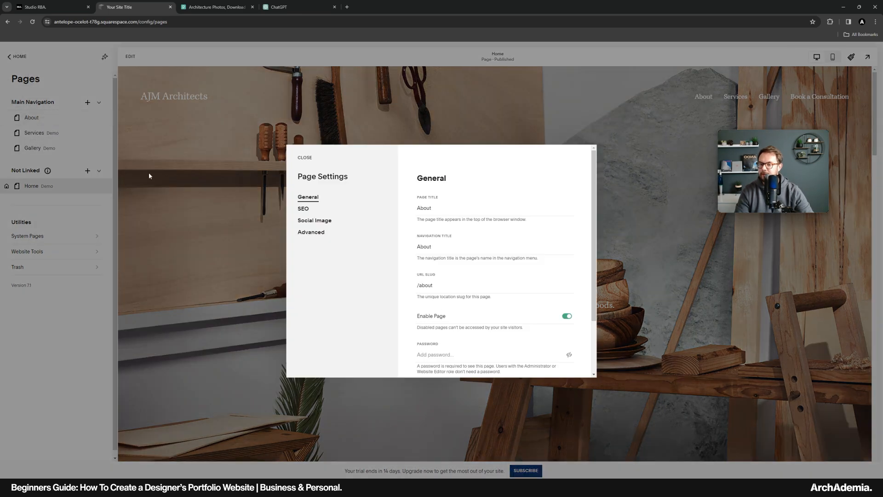
pyautogui.click(305, 158)
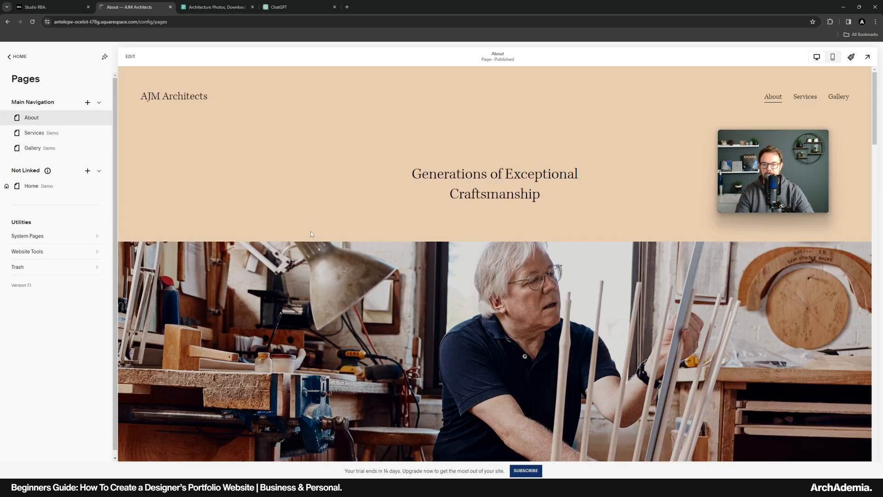
pyautogui.scroll(-15, 308, 231)
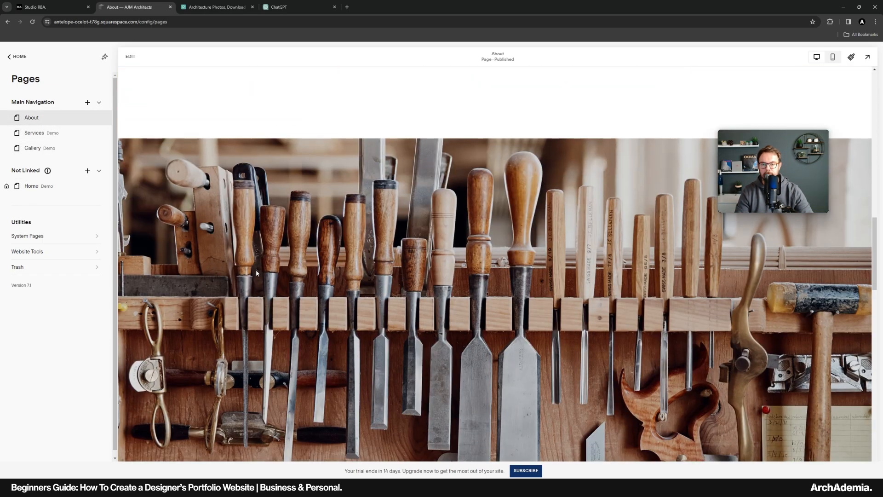
pyautogui.scroll(-10, 268, 272)
pyautogui.scroll(8, 266, 271)
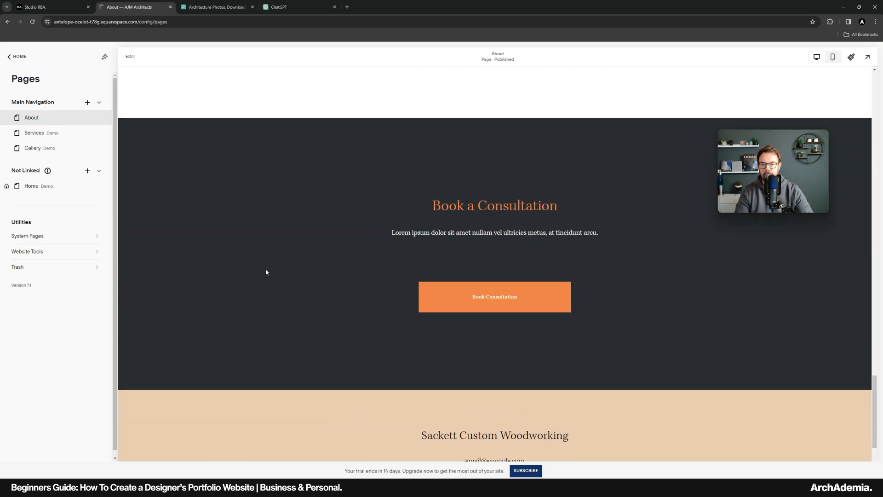
pyautogui.scroll(15, 266, 272)
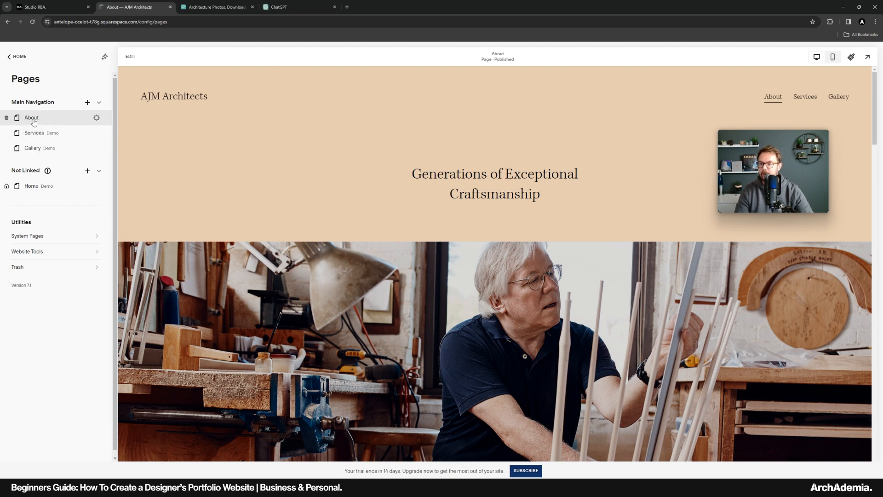
# Look over the Services page and the Gallery page from the header down to the footer
pyautogui.click(31, 135)
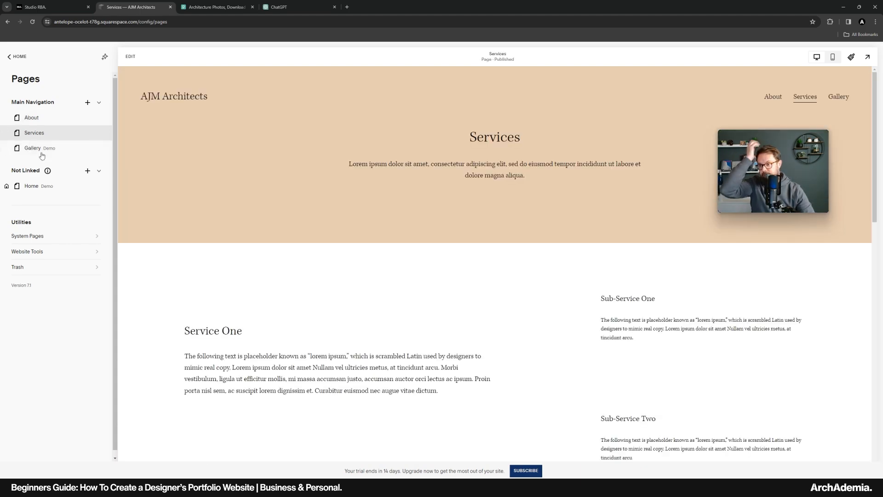
pyautogui.scroll(-15, 297, 257)
pyautogui.scroll(-2, 297, 264)
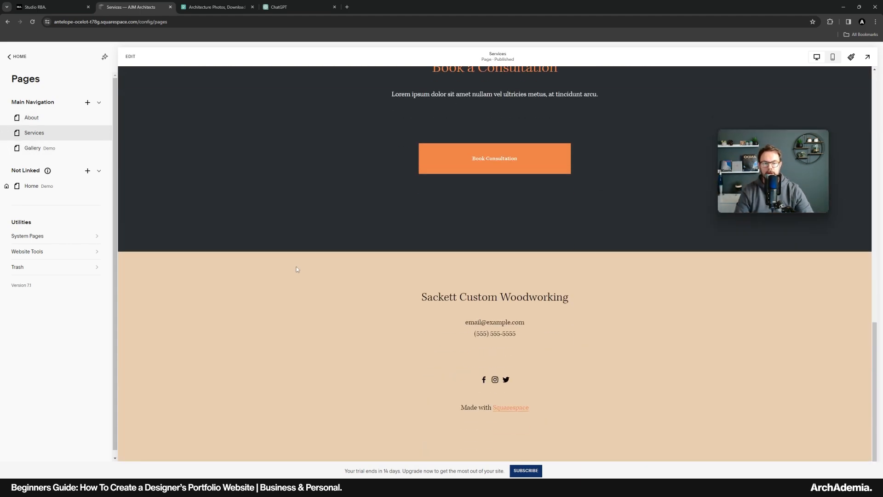
pyautogui.scroll(15, 295, 266)
pyautogui.scroll(-1, 322, 274)
pyautogui.scroll(1, 290, 276)
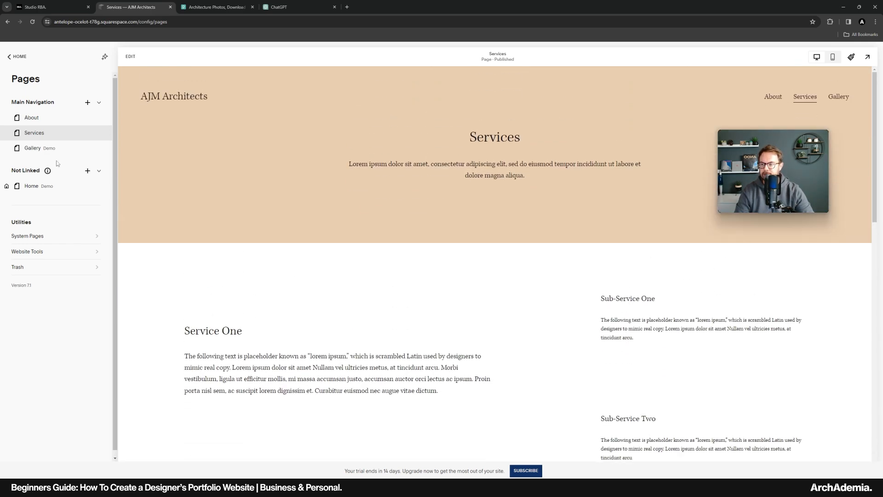
pyautogui.click(53, 154)
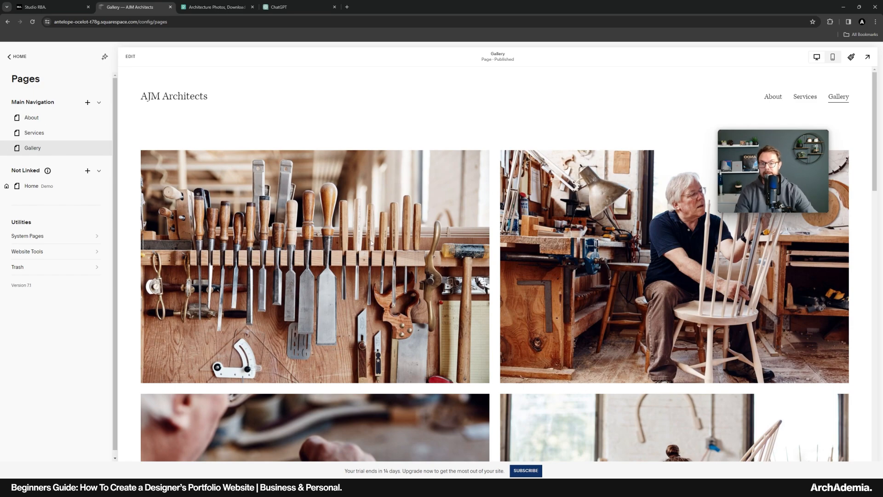
pyautogui.scroll(-15, 632, 223)
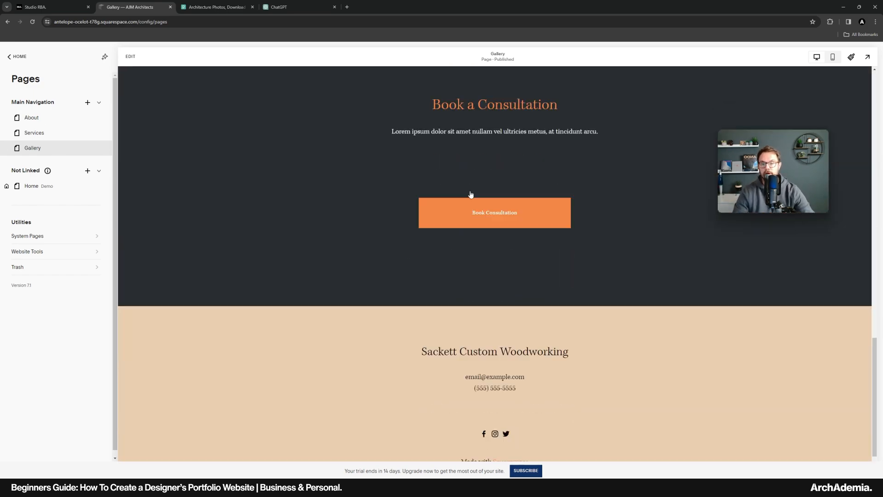
pyautogui.scroll(15, 477, 187)
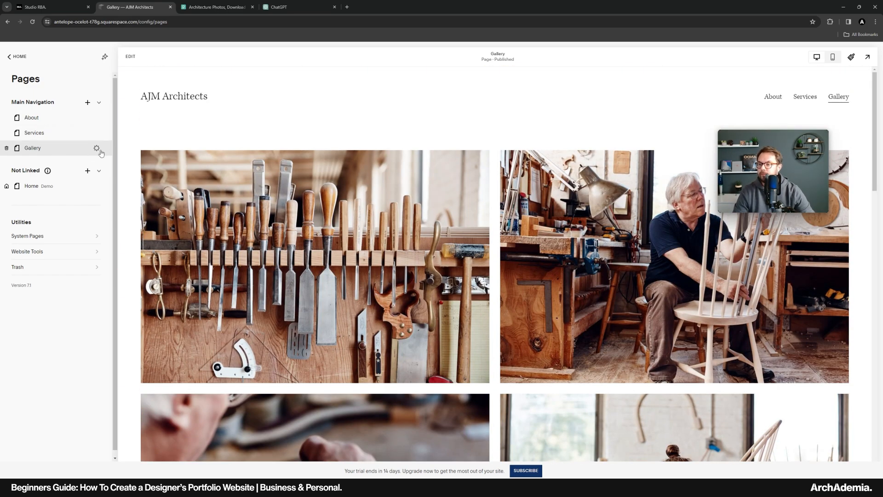
pyautogui.click(97, 148)
pyautogui.doubleClick(430, 208)
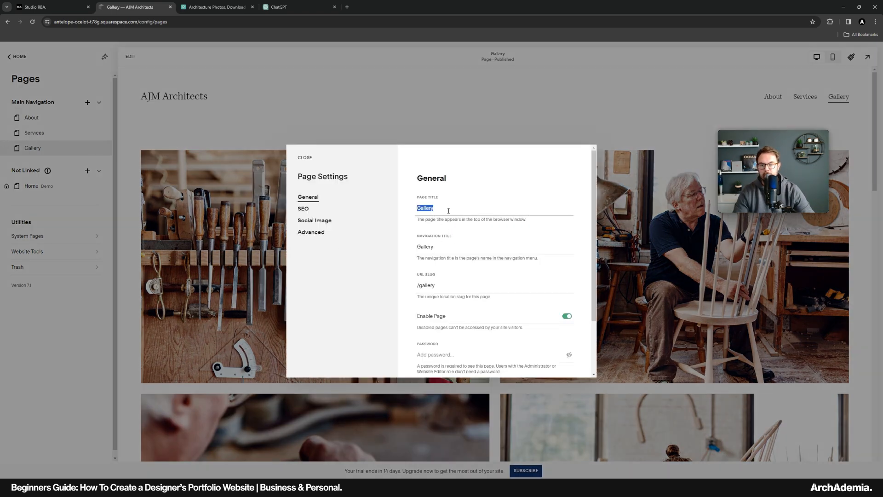
pyautogui.click(301, 163)
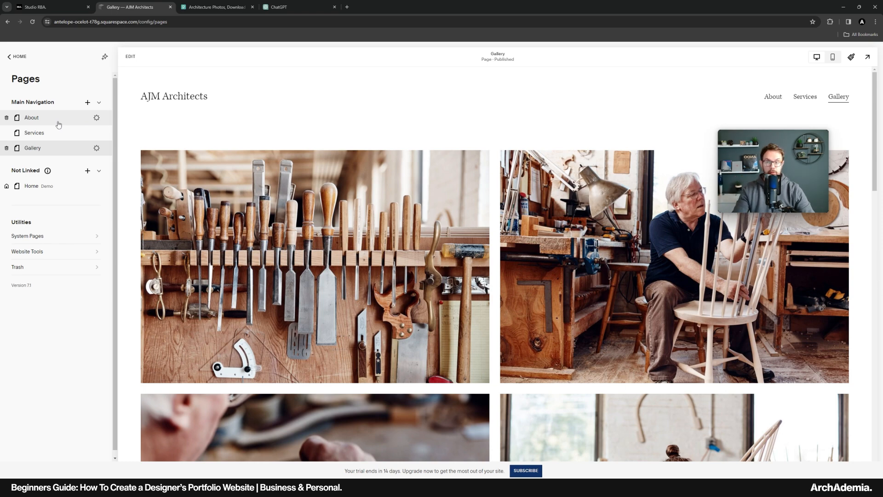
# Set both the page title and the navigation title of the Gallery page to "Projects"
pyautogui.click(97, 149)
pyautogui.doubleClick(421, 208)
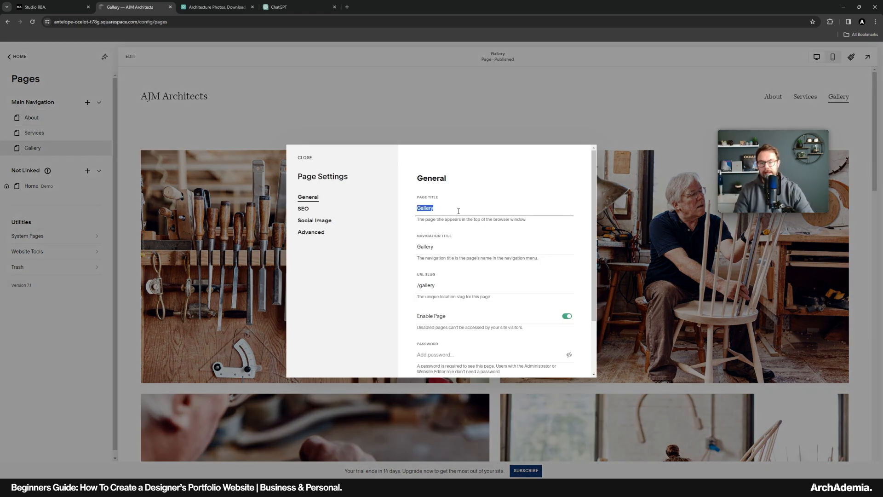
pyautogui.write('Projects')
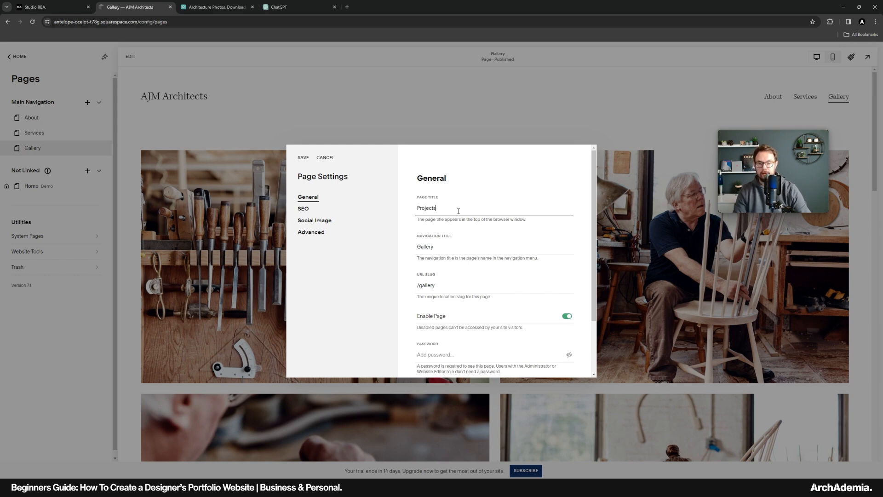
pyautogui.doubleClick(437, 247)
pyautogui.write('Projects')
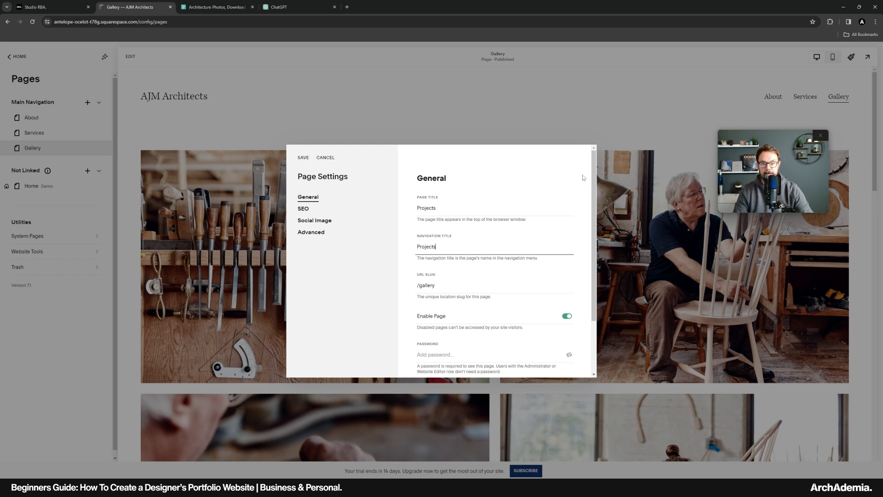
# Set the page's URL slug to /projects in its general settings
pyautogui.click(444, 289)
pyautogui.press('BackSpace')
pyautogui.press('BackSpace')
pyautogui.press('BackSpace')
pyautogui.press('BackSpace')
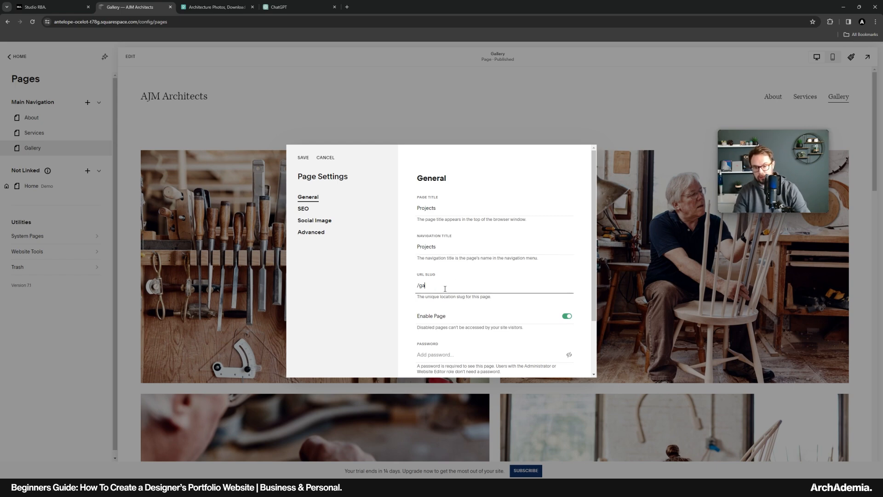
pyautogui.press('BackSpace')
pyautogui.write('projects')
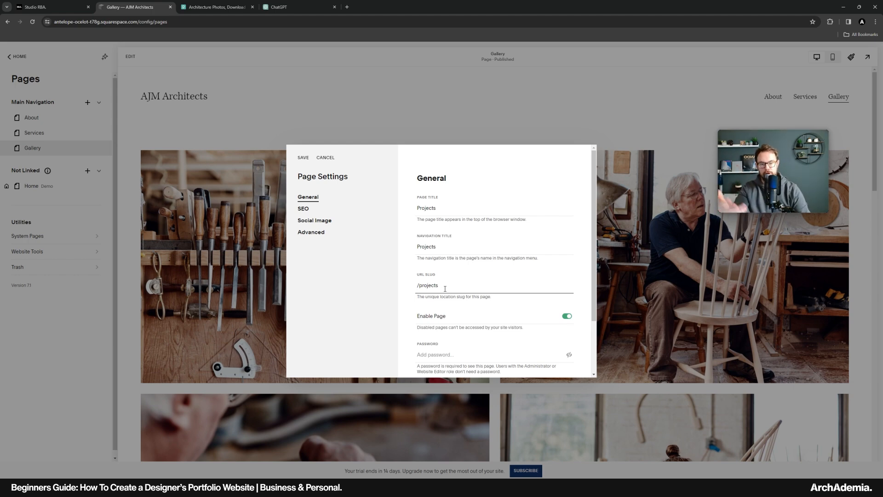
# Set the page's SEO title to "Projects | Liverpool Based Architect"
pyautogui.click(305, 214)
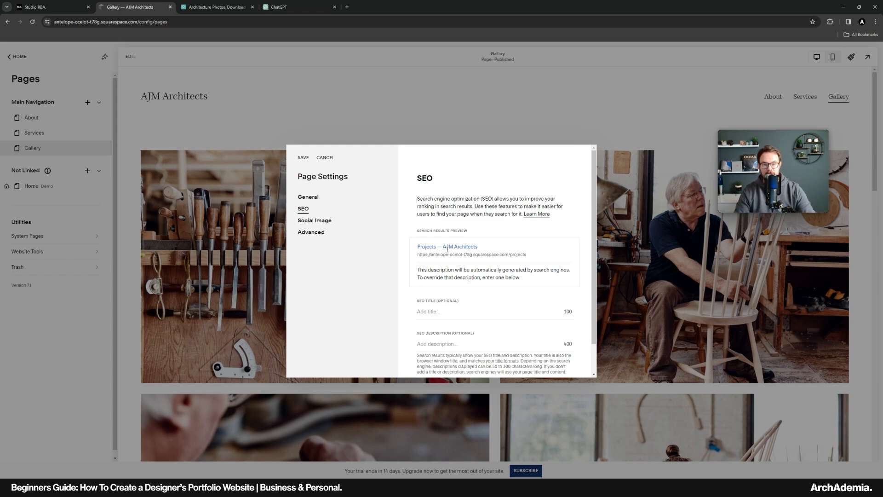
pyautogui.scroll(-1, 445, 253)
pyautogui.click(454, 278)
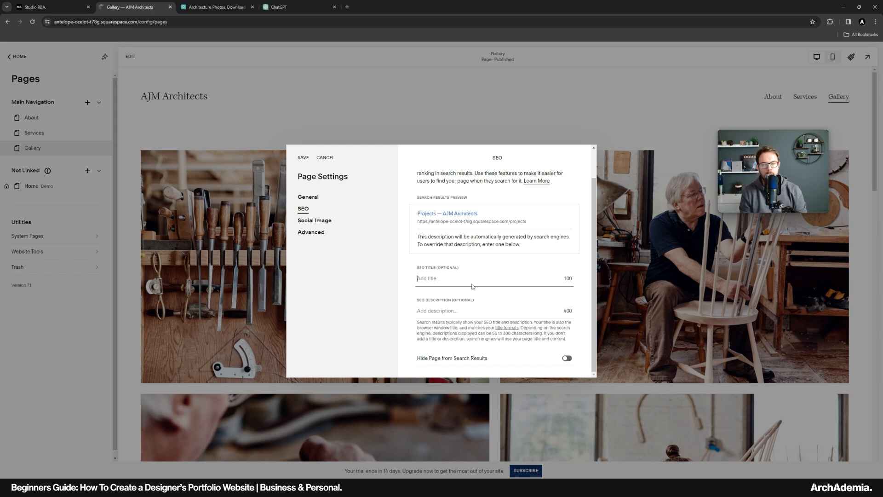
pyautogui.scroll(1, 474, 287)
pyautogui.scroll(-1, 472, 292)
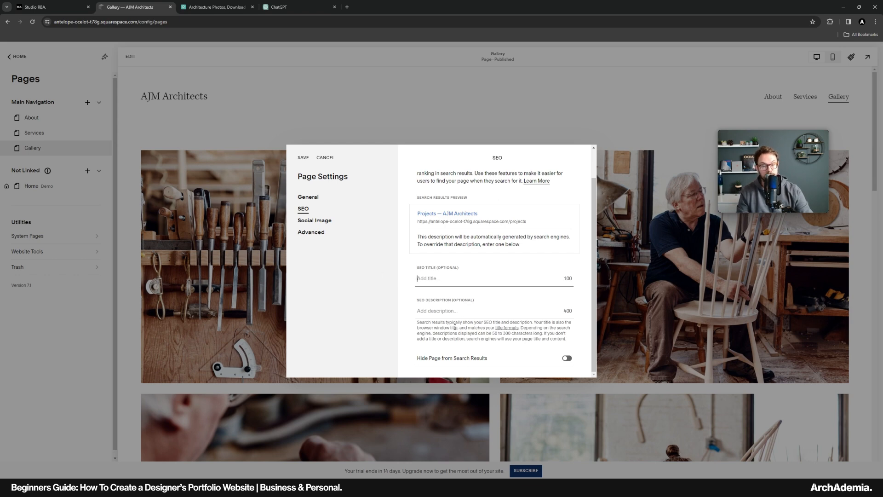
pyautogui.click(443, 279)
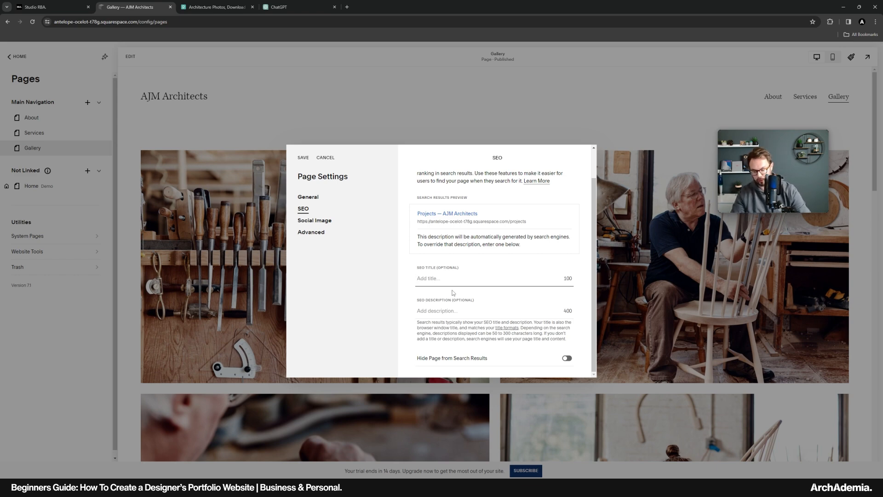
pyautogui.write('Pr')
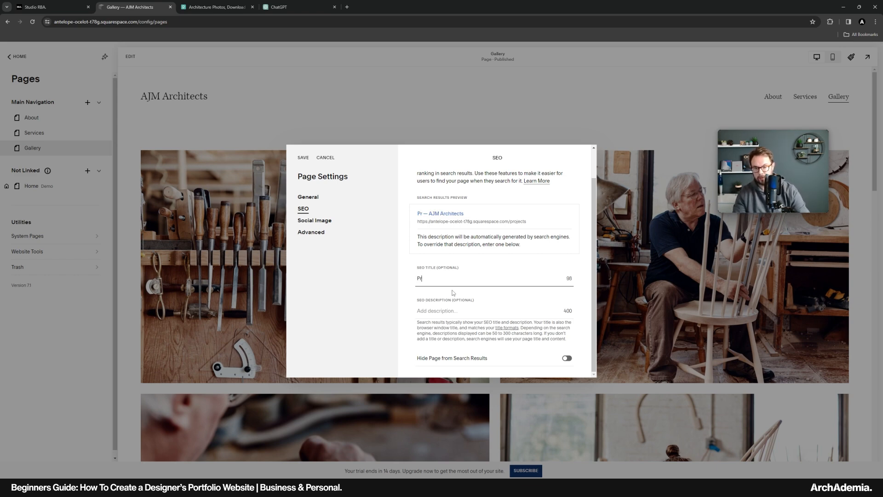
pyautogui.write('ojects')
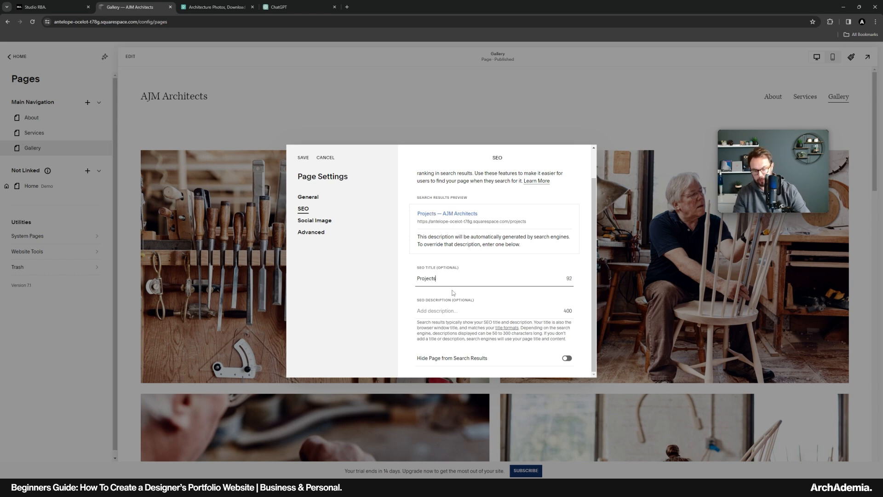
pyautogui.write(' | Liverp')
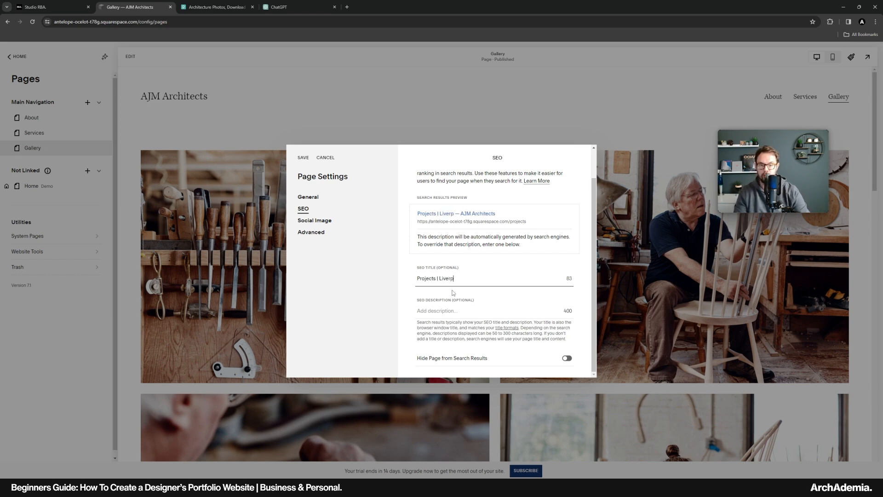
pyautogui.write('ool Based Ar')
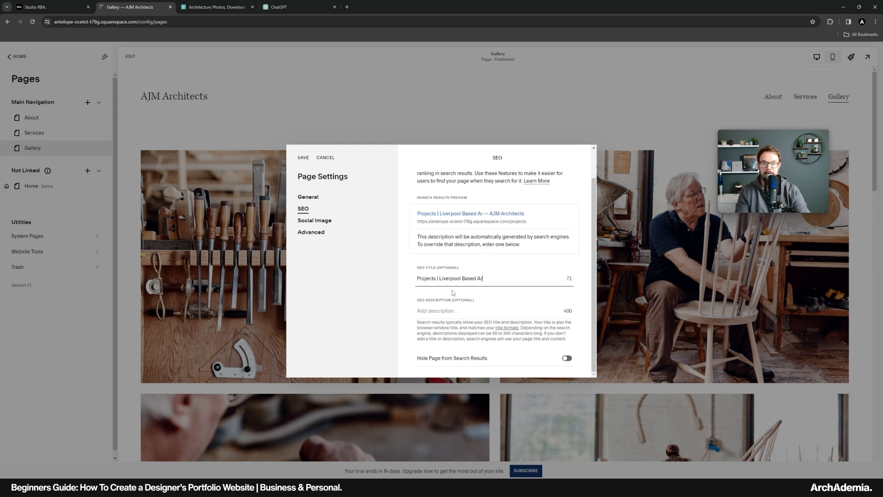
pyautogui.write('chitect')
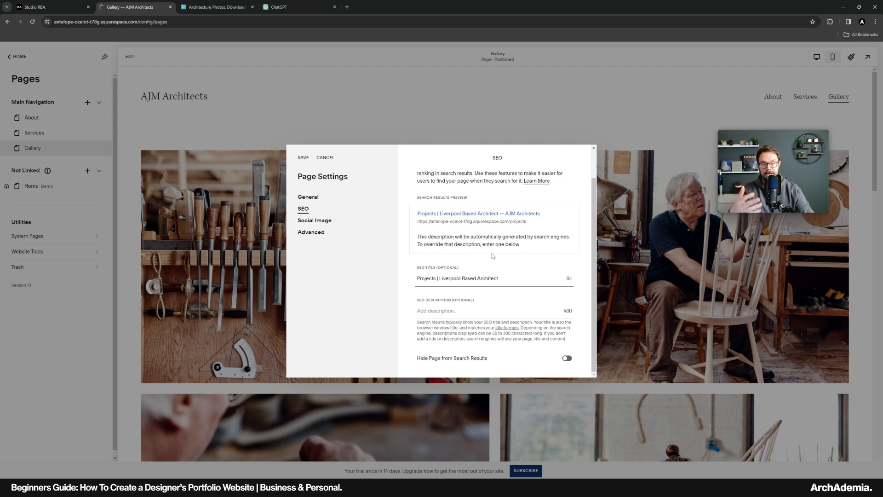
# Set the SEO description to "AJM Architects are a Liverpool Based Architecture & CGI Studio, we specialise in high-end residential schemes."
pyautogui.click(451, 310)
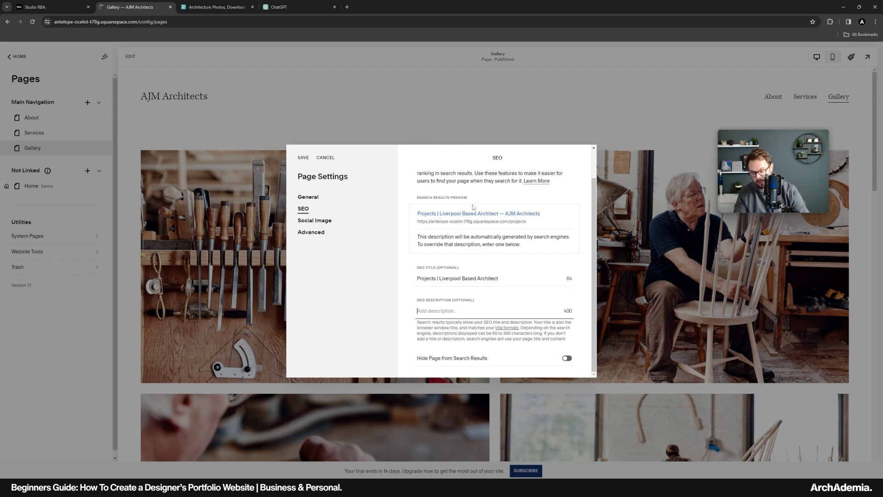
pyautogui.write('AJM Arch')
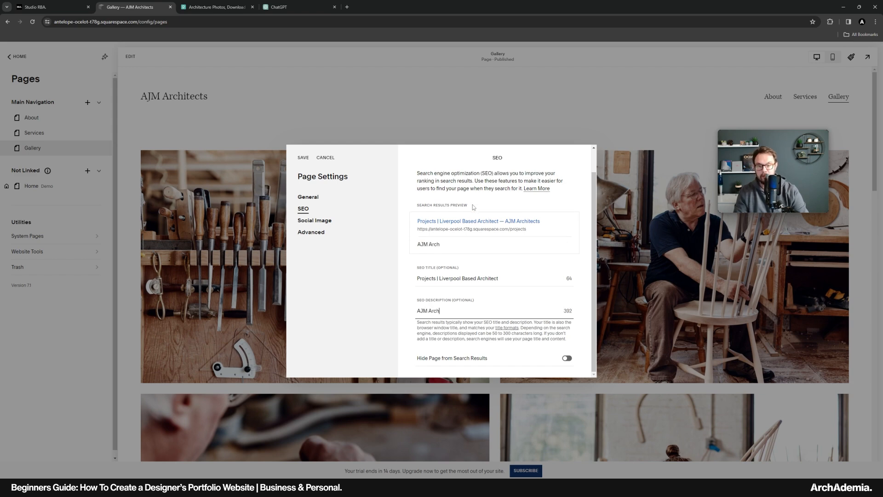
pyautogui.write('itects are a L')
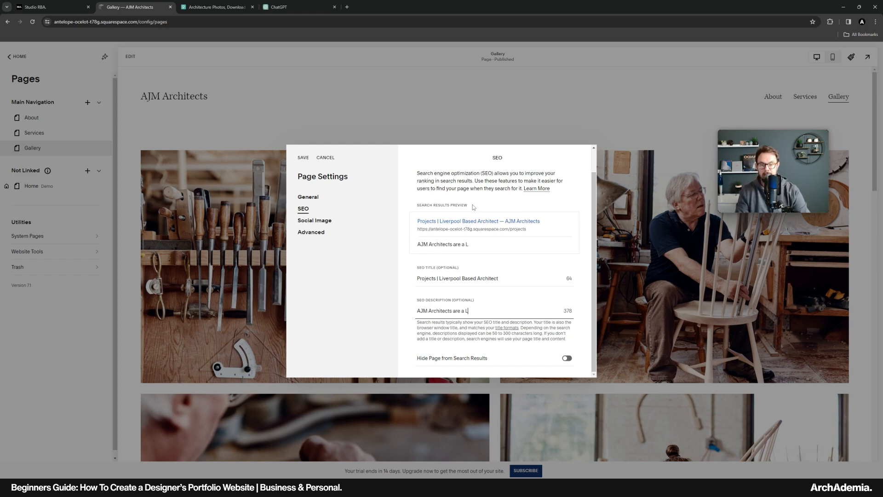
pyautogui.write('iverpool Base')
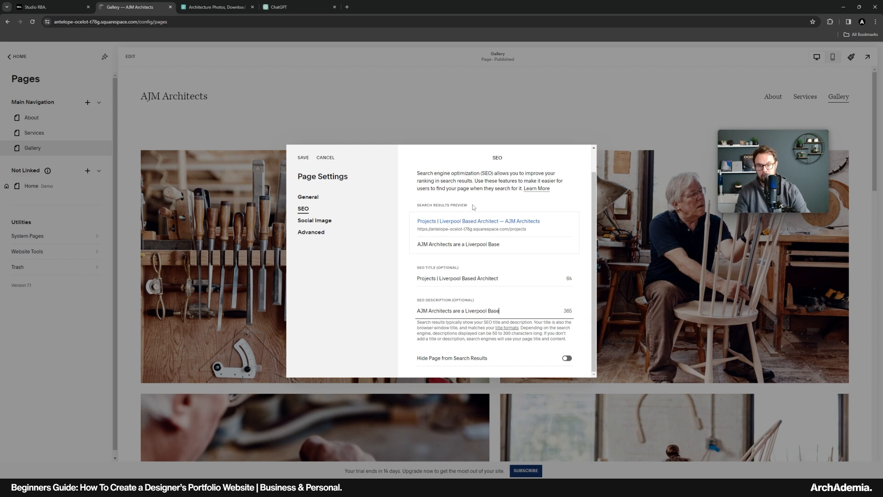
pyautogui.write('d Ar')
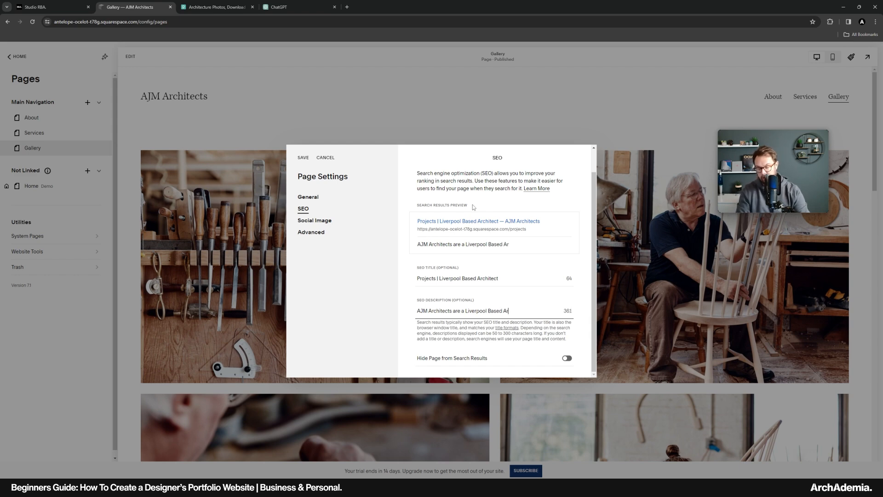
pyautogui.write('chitecture & CGI Stud')
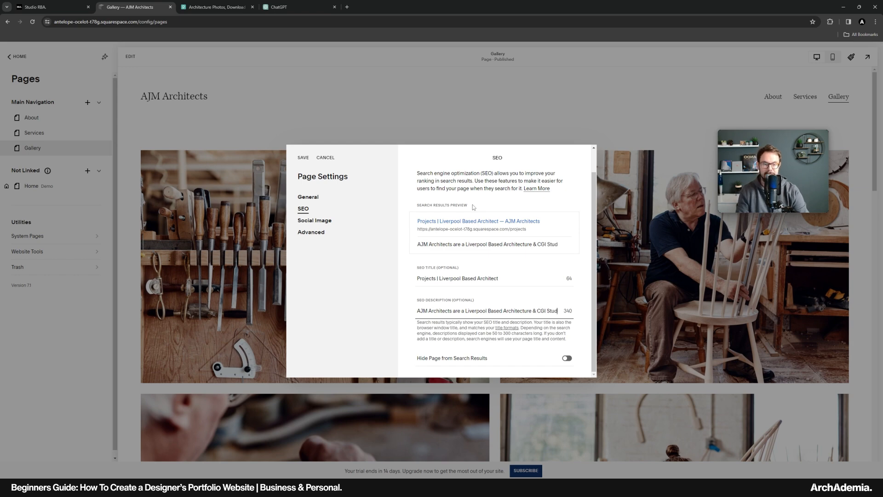
pyautogui.write('io')
pyautogui.write(', we s')
pyautogui.write('peci')
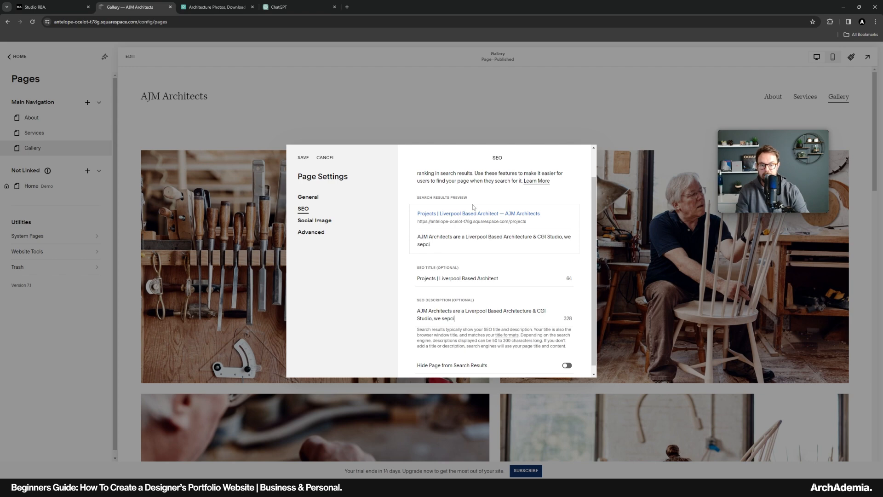
pyautogui.press('BackSpace')
pyautogui.press('BackSpace')
pyautogui.press('BackSpace')
pyautogui.write('ecial')
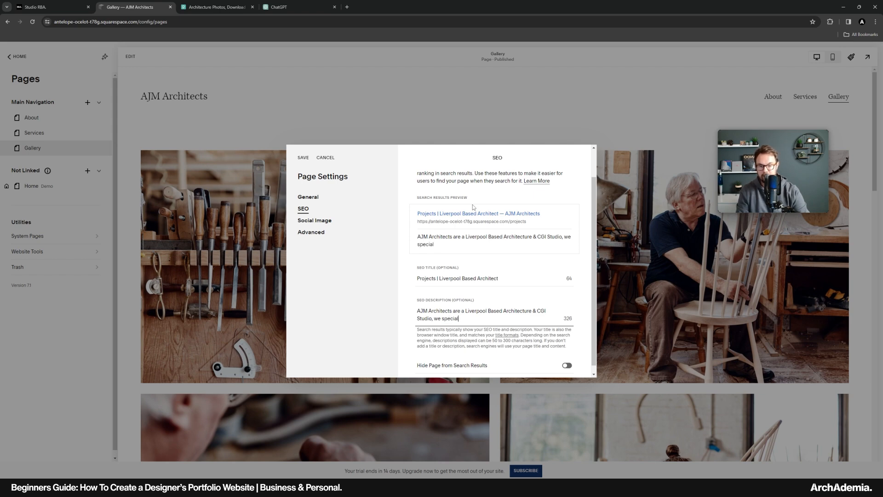
pyautogui.write('ise in high-end')
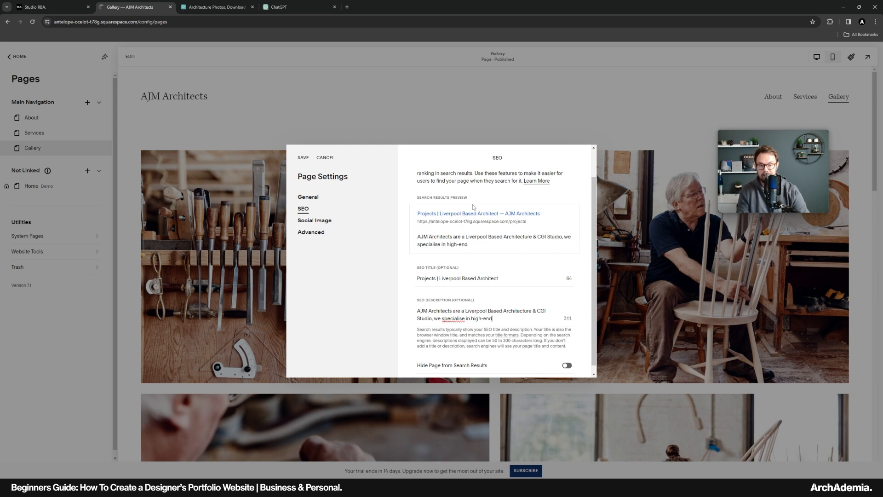
pyautogui.write(' residential schemes.')
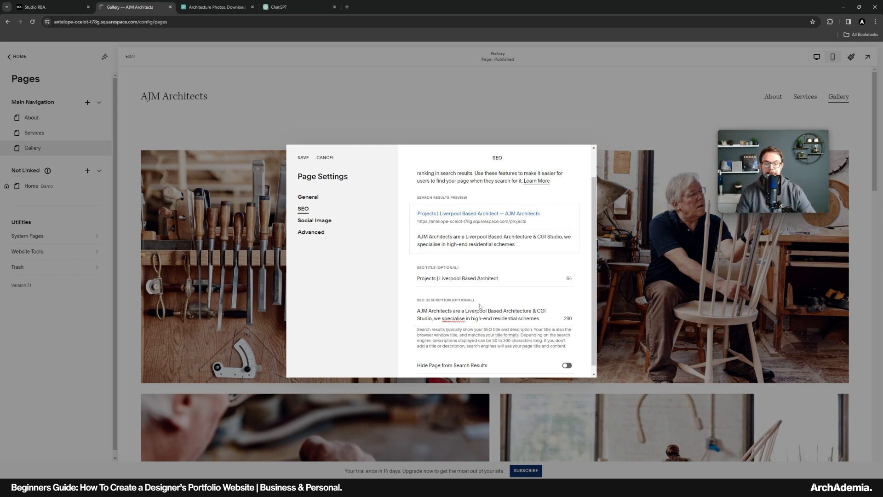
# Compare the "Liverpool Based" wording in the SEO title and the SEO description
pyautogui.click(464, 279)
pyautogui.moveTo(440, 279); pyautogui.dragTo(503, 281)
pyautogui.click(488, 279)
pyautogui.click(473, 312)
pyautogui.moveTo(466, 312); pyautogui.dragTo(519, 312)
pyautogui.click(525, 312)
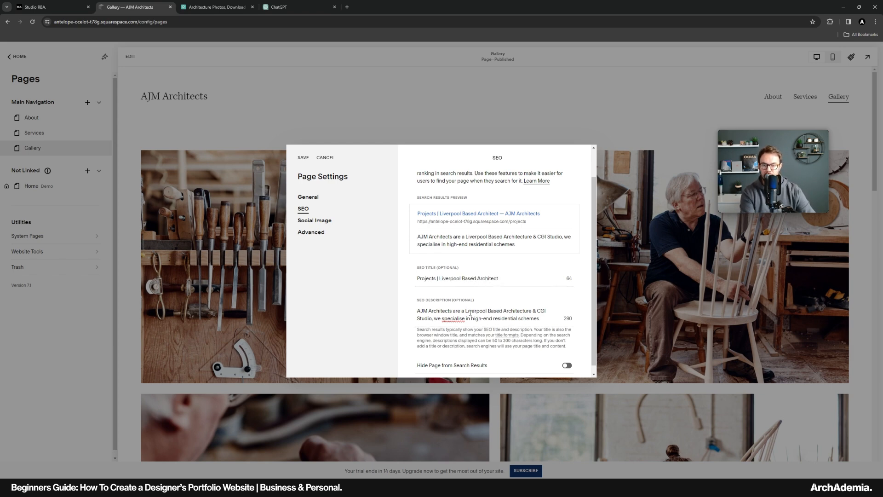
# Try shortening "Architecture" to "Architect" in the SEO description, and restore the full word
pyautogui.press('BackSpace')
pyautogui.press('BackSpace')
pyautogui.press('BackSpace')
pyautogui.press('BackSpace')
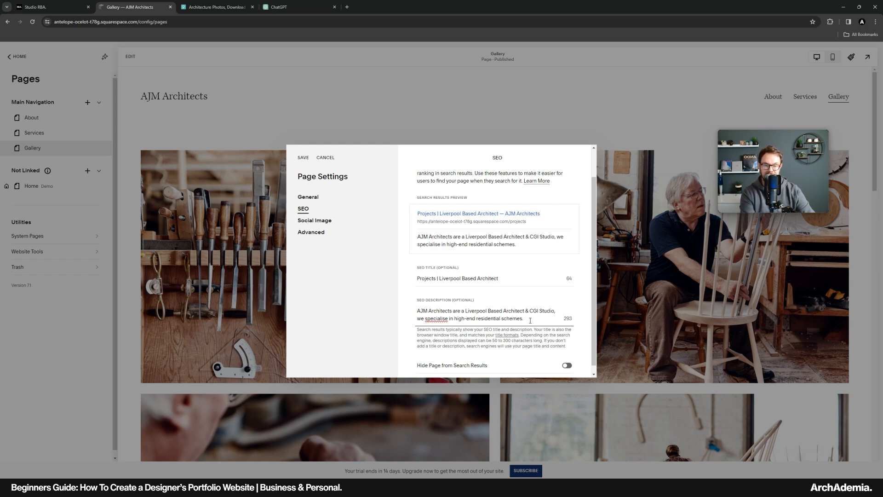
pyautogui.write('t')
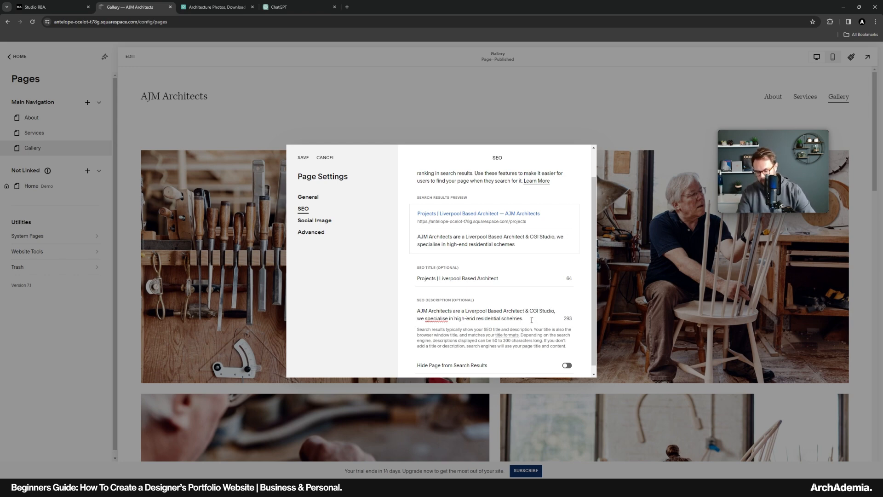
pyautogui.write('ure')
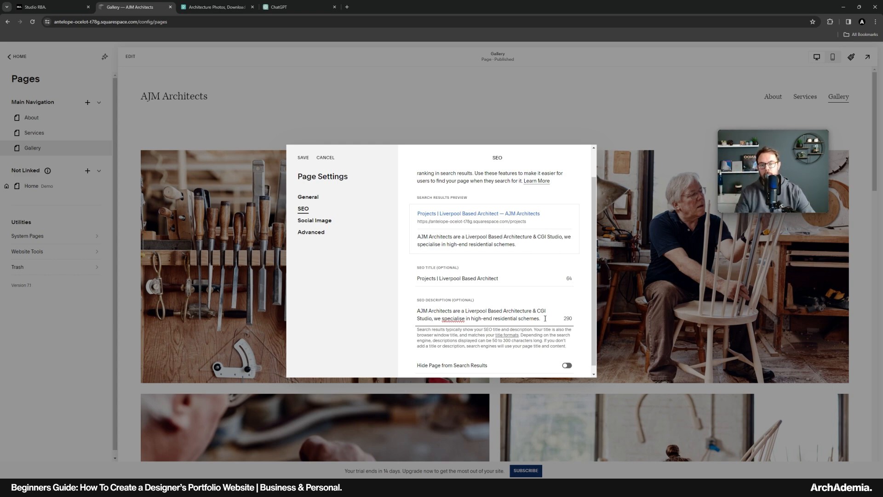
# Check the search results preview and the general settings of the Projects page, and save the page settings
pyautogui.scroll(3, 515, 304)
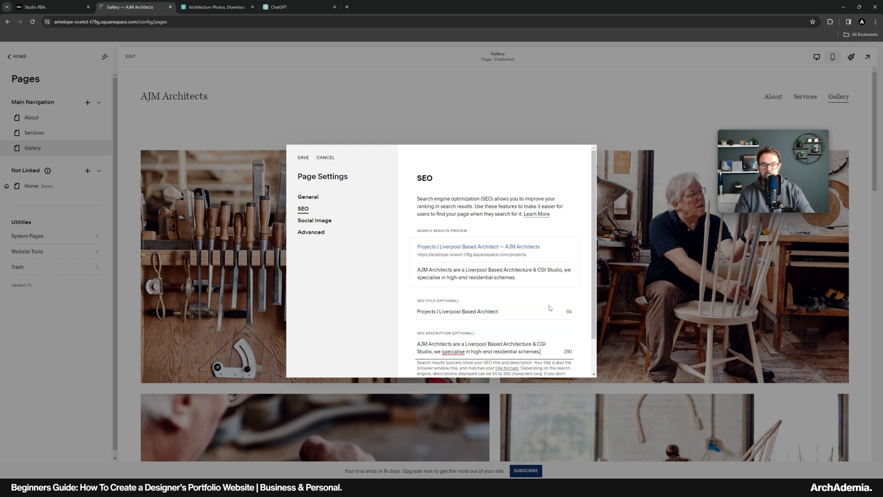
pyautogui.scroll(-3, 528, 302)
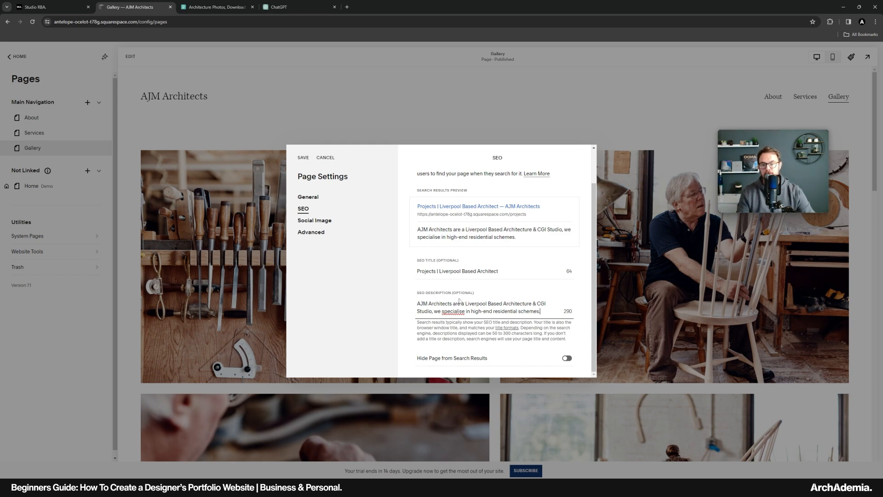
pyautogui.scroll(2, 445, 264)
pyautogui.scroll(1, 475, 313)
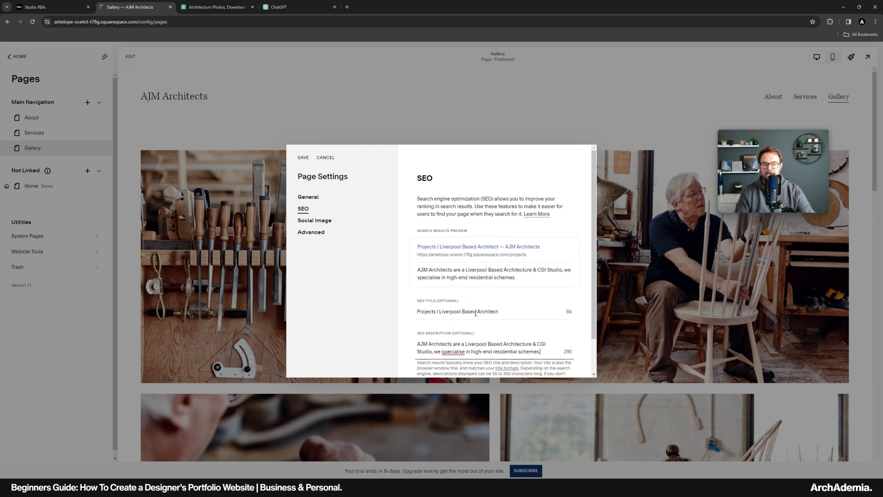
pyautogui.click(308, 196)
pyautogui.scroll(-2, 496, 338)
pyautogui.scroll(2, 496, 344)
pyautogui.scroll(1, 496, 344)
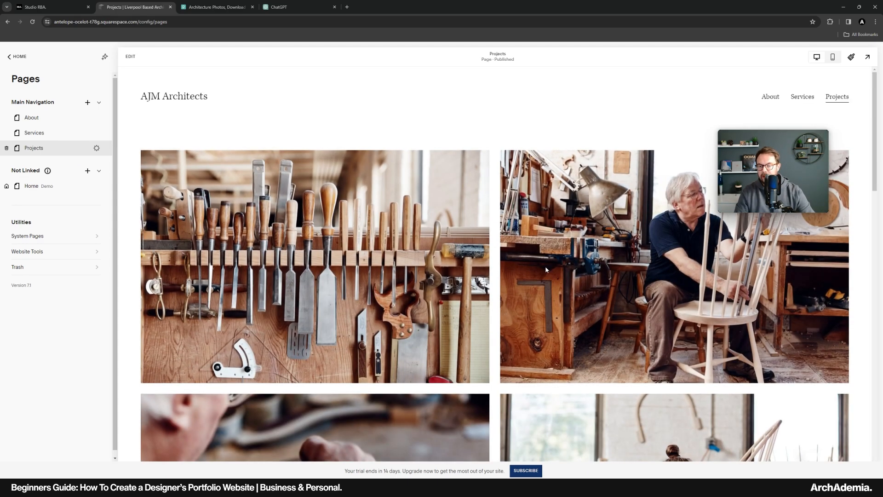
# Open the Projects page for editing and look over its sections from the gallery down to Book a Consultation
pyautogui.scroll(-4, 308, 297)
pyautogui.scroll(4, 327, 300)
pyautogui.click(130, 56)
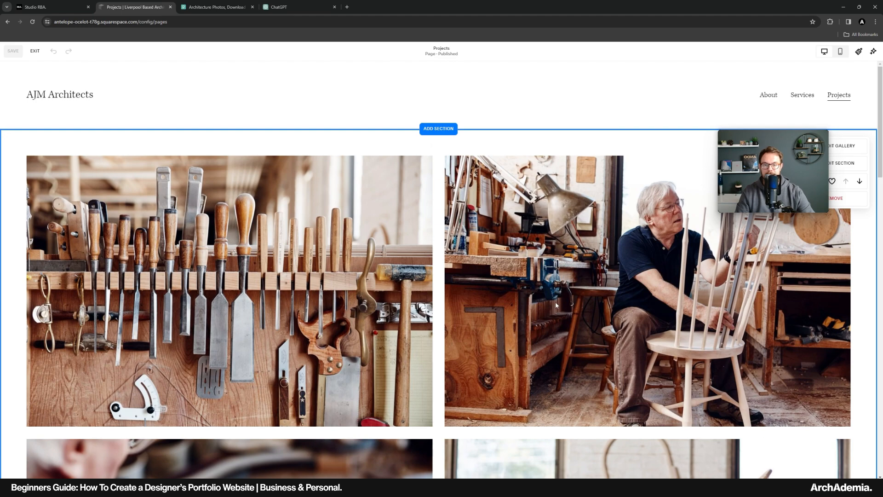
pyautogui.scroll(-10, 551, 304)
pyautogui.scroll(10, 501, 340)
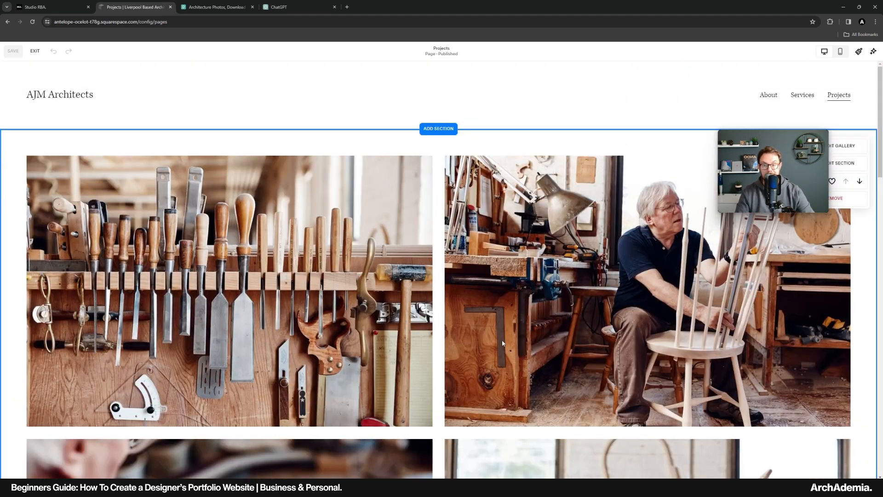
pyautogui.scroll(-12, 503, 342)
pyautogui.scroll(3, 331, 168)
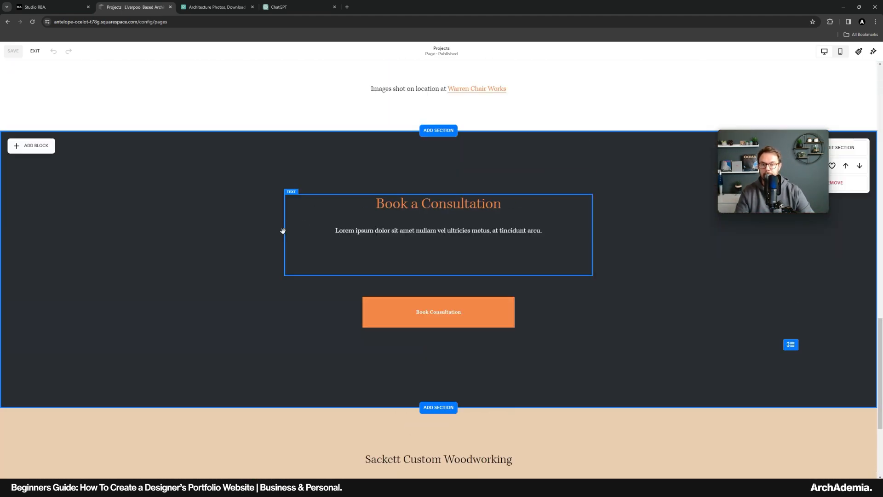
# Leave the page editor and add a Portfolio page to the main navigation, using the image grid layout with project titles and no intro text
pyautogui.scroll(15, 303, 225)
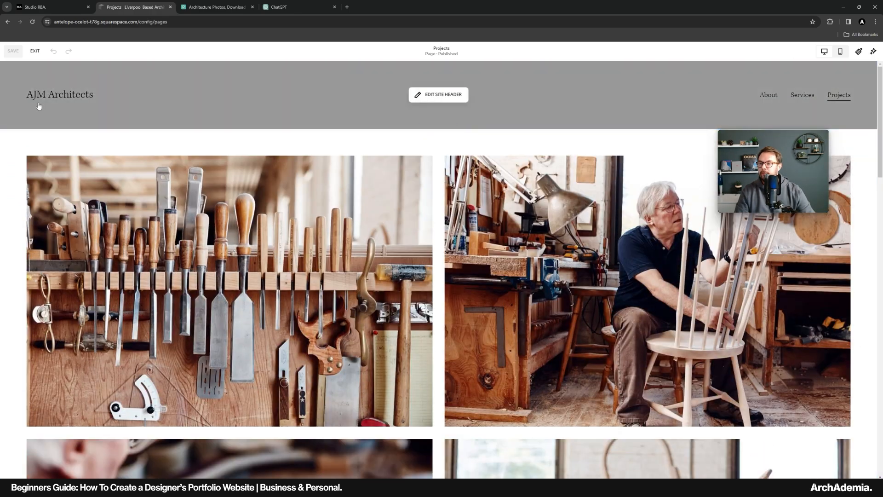
pyautogui.click(35, 51)
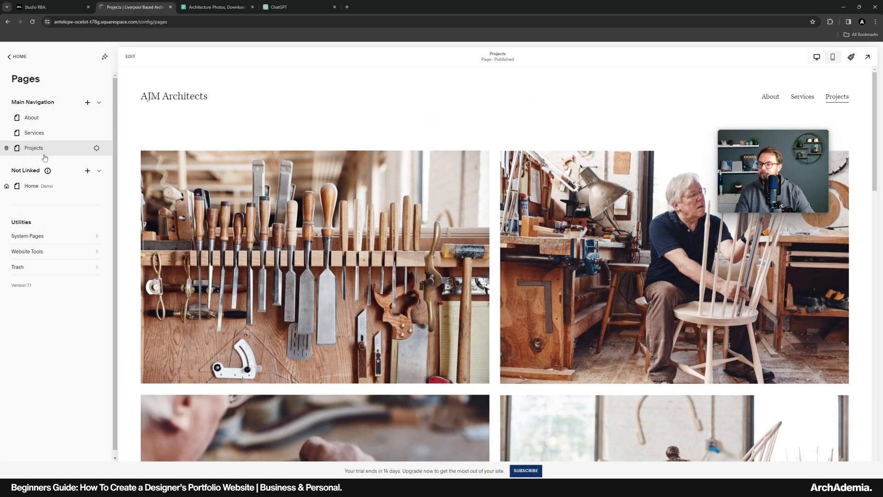
pyautogui.click(87, 102)
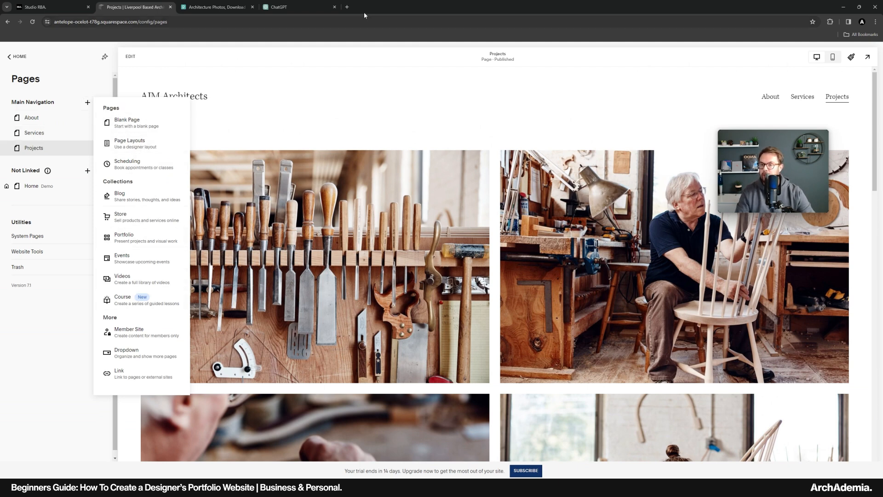
pyautogui.click(87, 102)
pyautogui.click(87, 102)
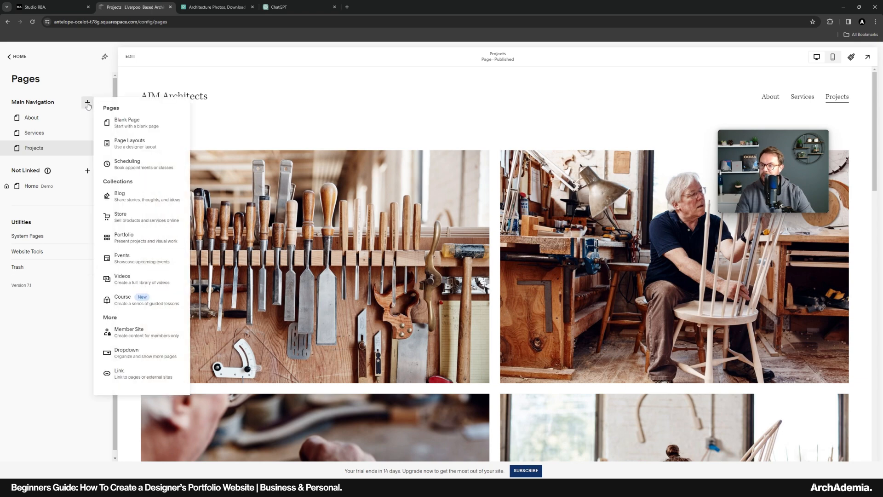
pyautogui.click(149, 242)
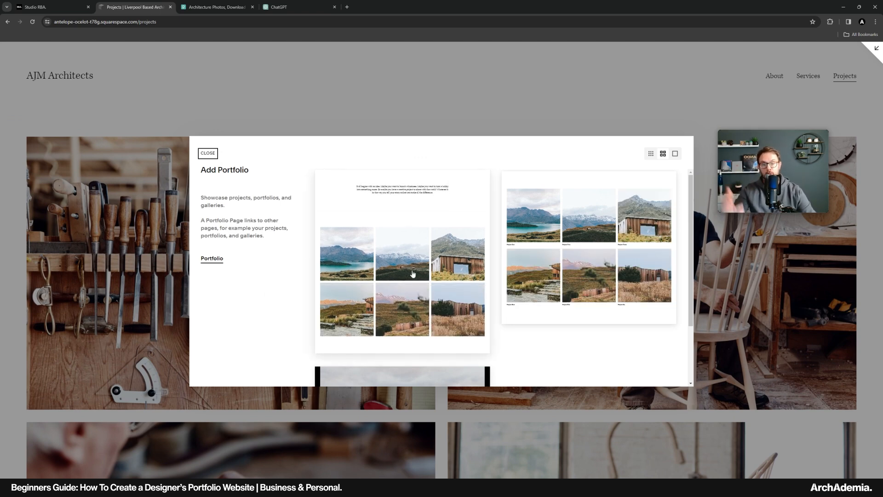
pyautogui.scroll(-2, 406, 286)
pyautogui.scroll(2, 406, 285)
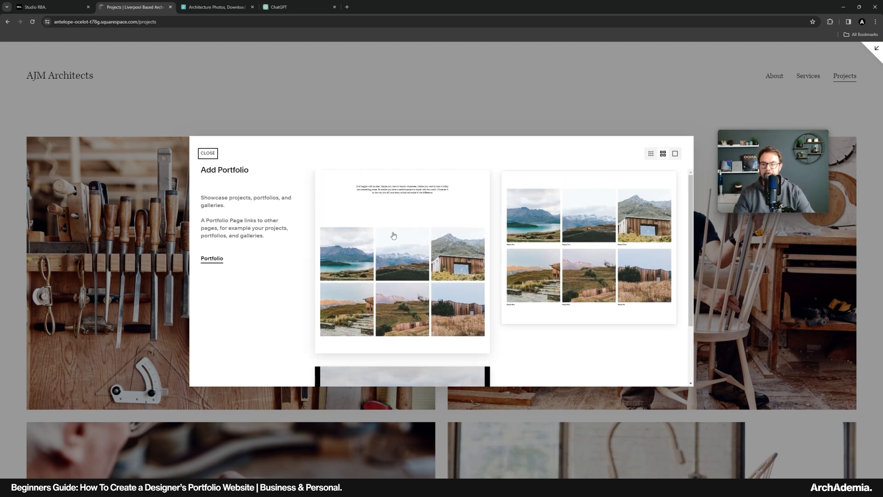
pyautogui.click(531, 277)
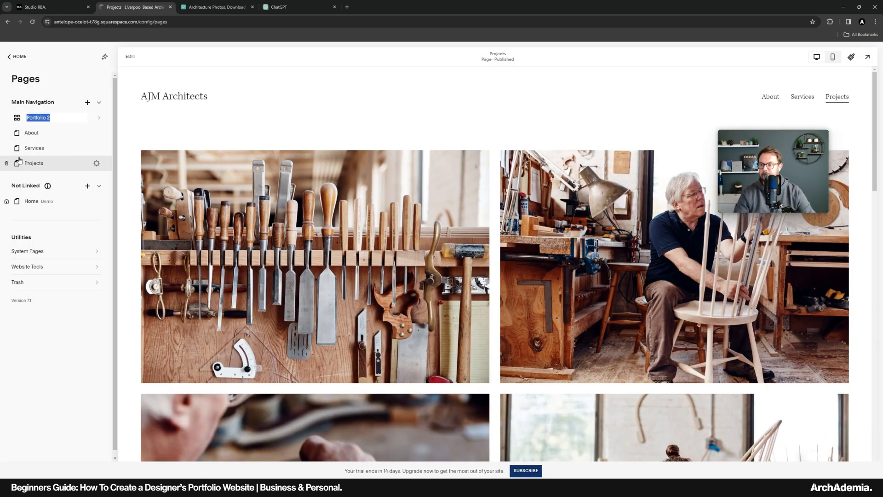
# Delete the old Projects page from the main navigation through its page settings
pyautogui.click(97, 164)
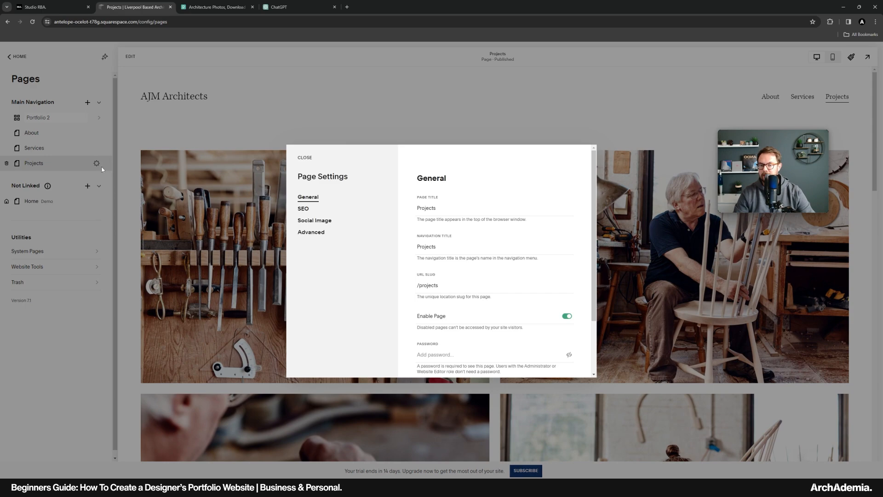
pyautogui.scroll(-3, 499, 301)
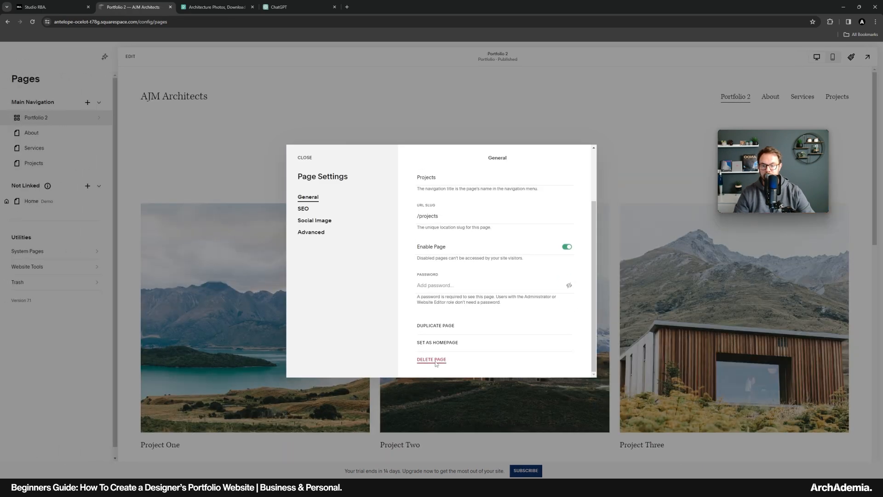
pyautogui.click(431, 360)
pyautogui.click(480, 283)
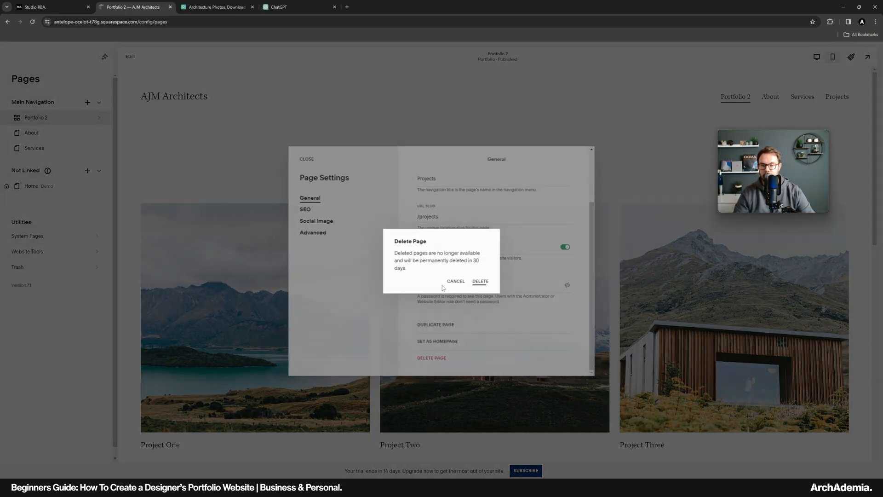
# Set the new portfolio page's page title and navigation title to Projects and its URL slug to /projects, and save the settings
pyautogui.moveTo(45, 123)
pyautogui.mouseDown()
pyautogui.moveTo(46, 138)
pyautogui.moveTo(44, 123)
pyautogui.mouseUp()
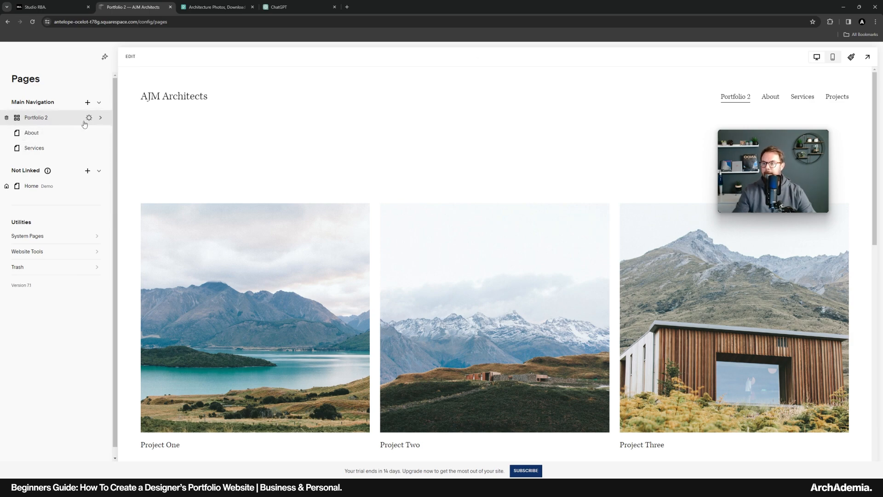
pyautogui.click(89, 117)
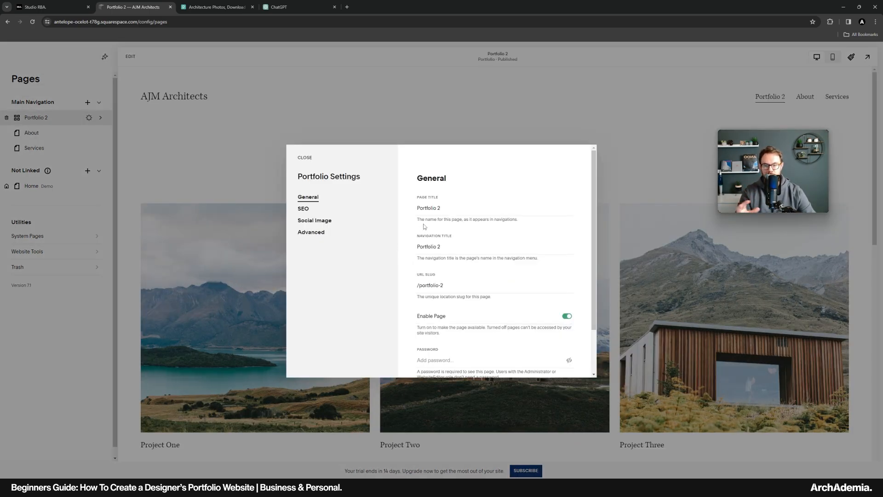
pyautogui.tripleClick(439, 211)
pyautogui.write('Projects')
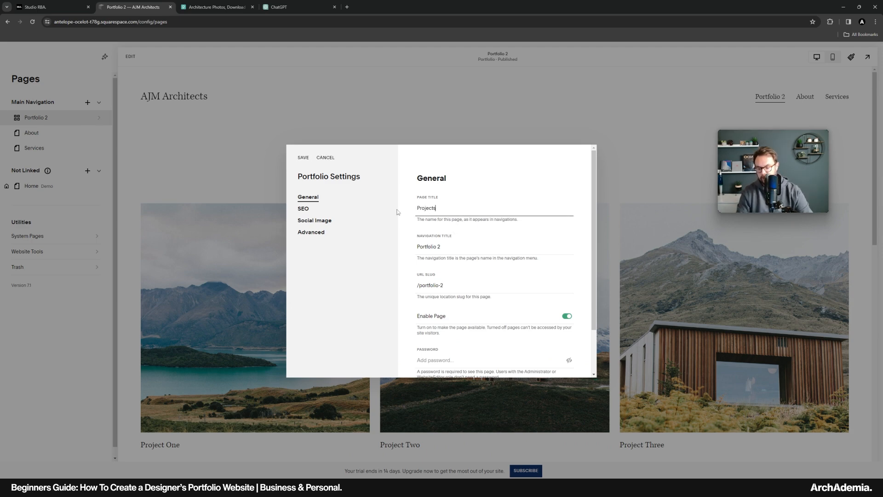
pyautogui.hotkey('ctrl', 'a')
pyautogui.hotkey('ctrl', 'c')
pyautogui.press('Tab')
pyautogui.hotkey('ctrl', 'v')
pyautogui.press('Tab')
pyautogui.hotkey('ctrl', 'v')
pyautogui.scroll(-2, 460, 317)
pyautogui.scroll(2, 460, 318)
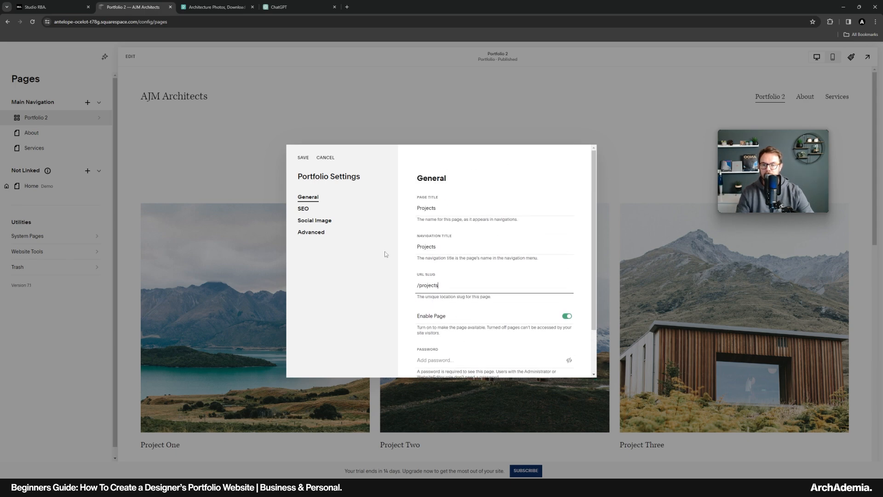
pyautogui.click(304, 158)
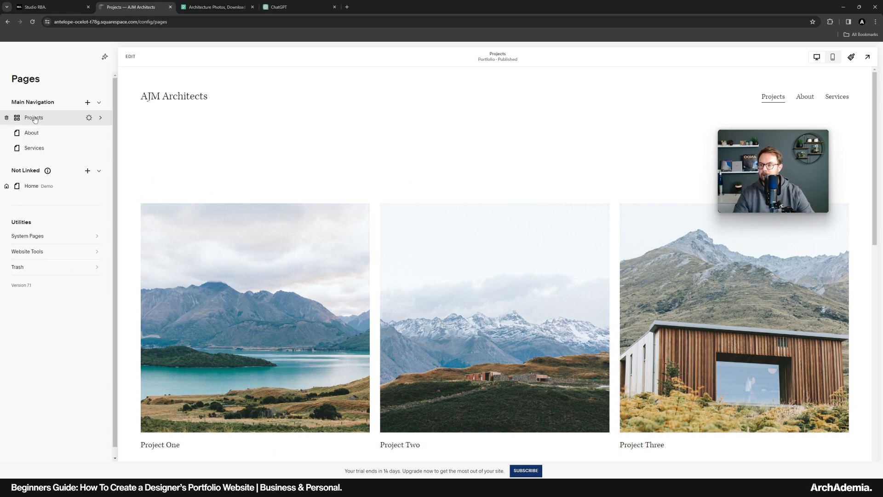
# Open the Projects portfolio collection and look over its sample projects and thumbnail grid
pyautogui.click(34, 118)
pyautogui.click(21, 57)
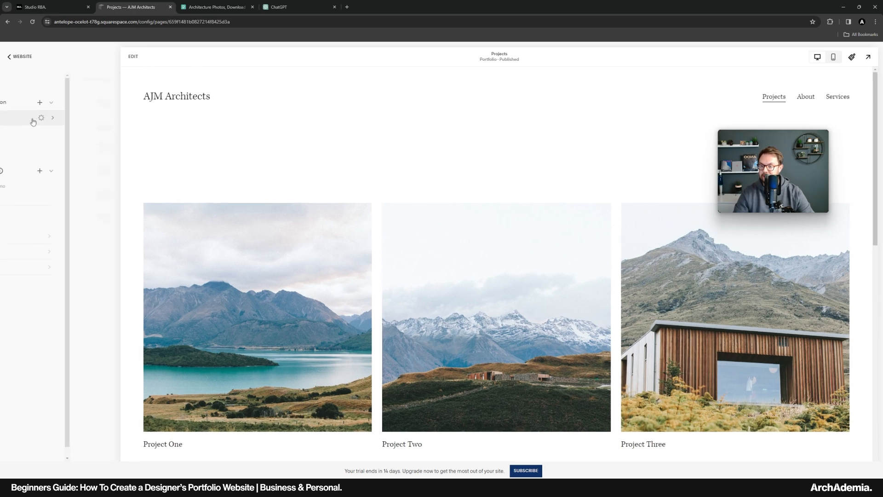
pyautogui.click(33, 122)
pyautogui.scroll(-5, 309, 284)
pyautogui.scroll(-3, 310, 283)
pyautogui.scroll(5, 312, 275)
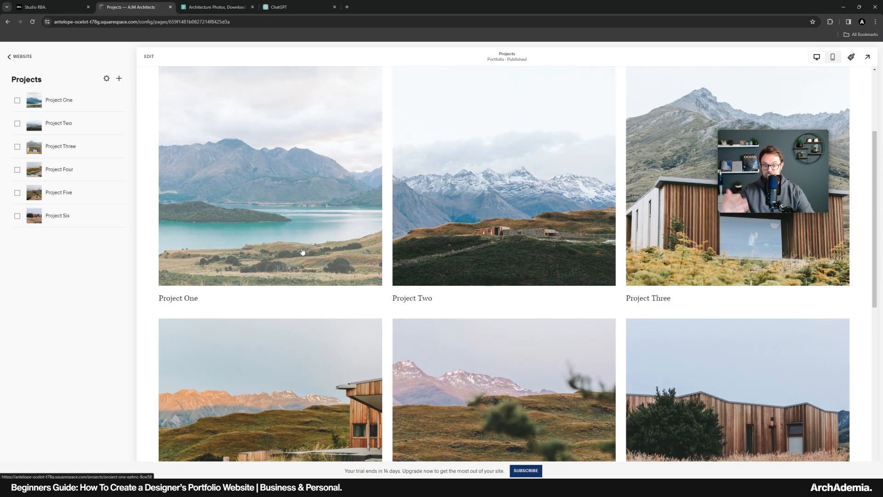
pyautogui.scroll(3, 302, 251)
# Switch to Pexels and download the photo of the curved tower with hexagonal cladding against a blue sky from the architecture results
pyautogui.click(228, 4)
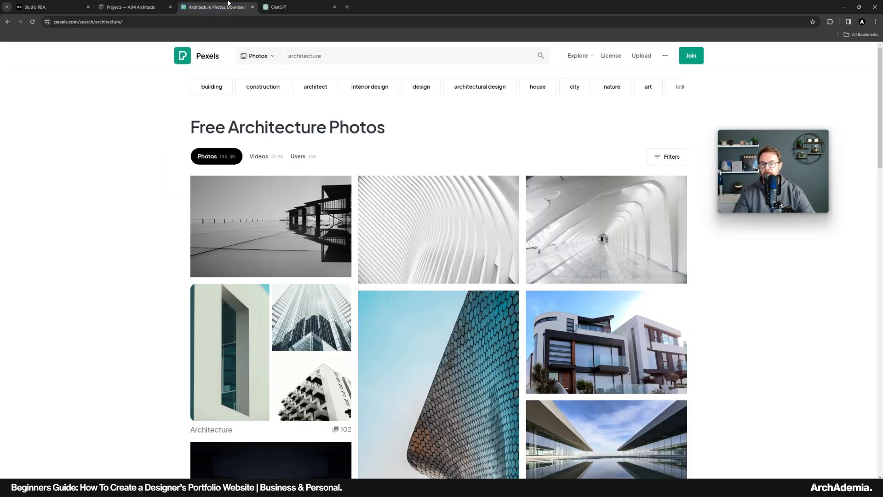
pyautogui.scroll(-7, 111, 260)
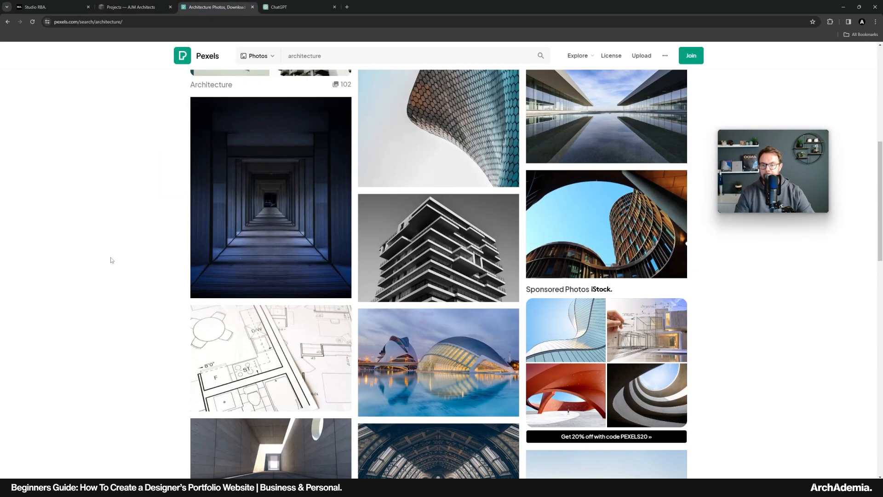
pyautogui.scroll(8, 111, 259)
pyautogui.click(500, 414)
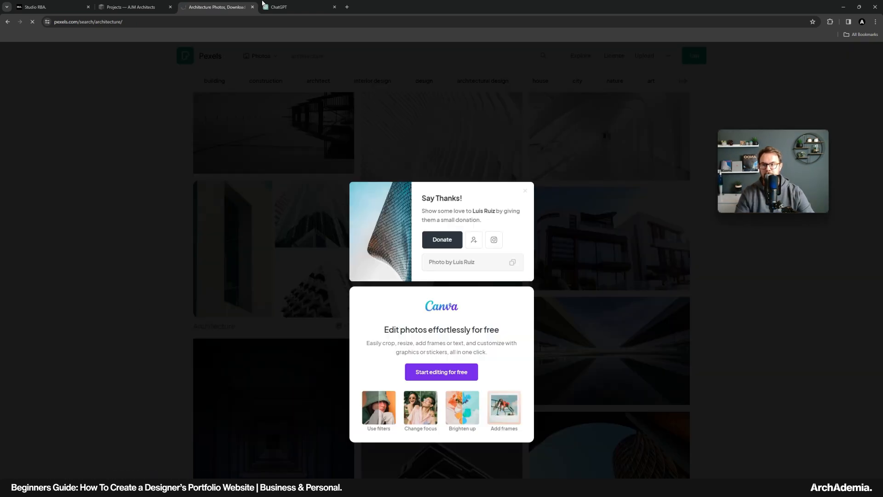
pyautogui.click(129, 202)
# Download the photos of the white modern house and of the round timber-toned buildings from the architecture results
pyautogui.scroll(-2, 136, 224)
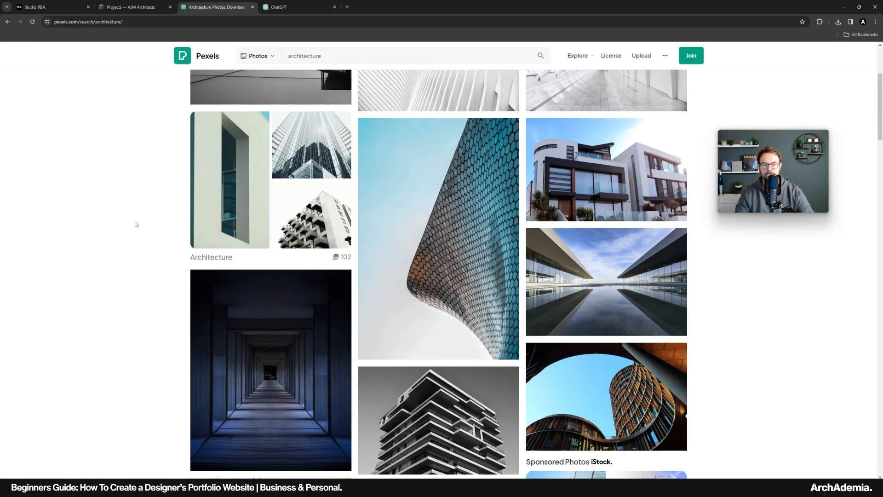
pyautogui.click(660, 205)
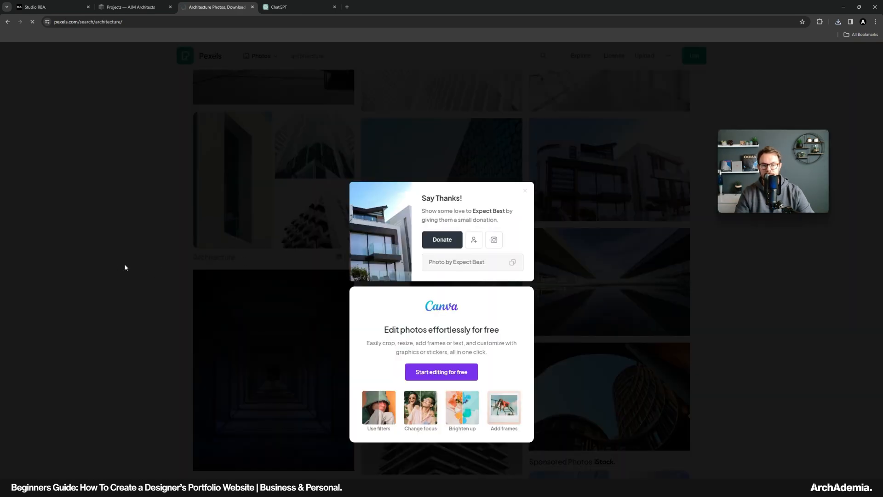
pyautogui.click(95, 256)
pyautogui.scroll(-4, 120, 252)
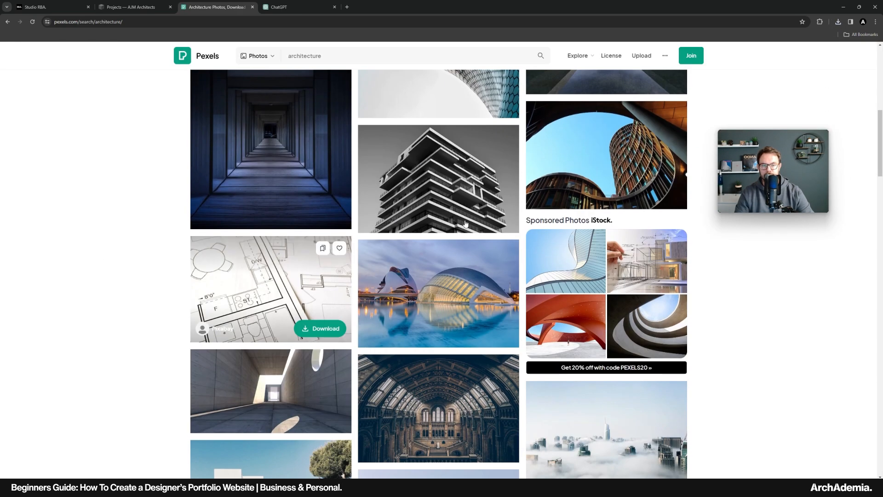
pyautogui.click(660, 195)
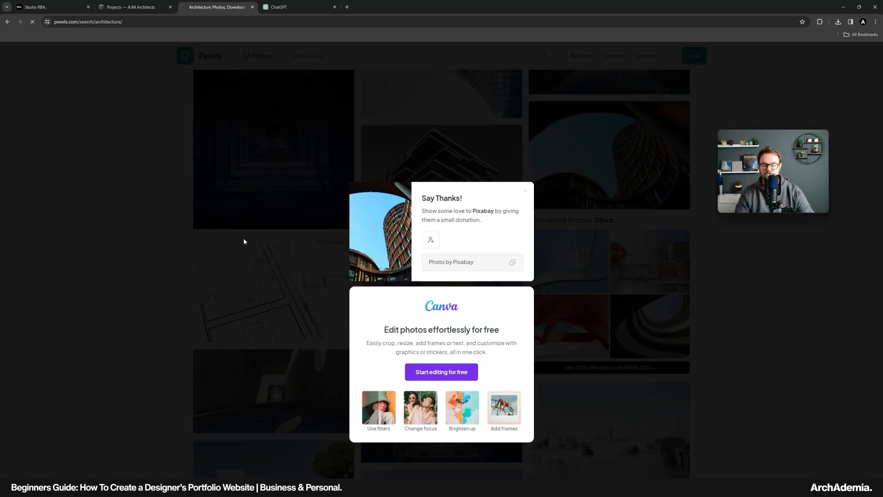
pyautogui.click(115, 246)
# Download the photos of the blue-toned waterfront building and of the glass towers seen from below
pyautogui.scroll(-3, 119, 251)
pyautogui.scroll(-7, 118, 251)
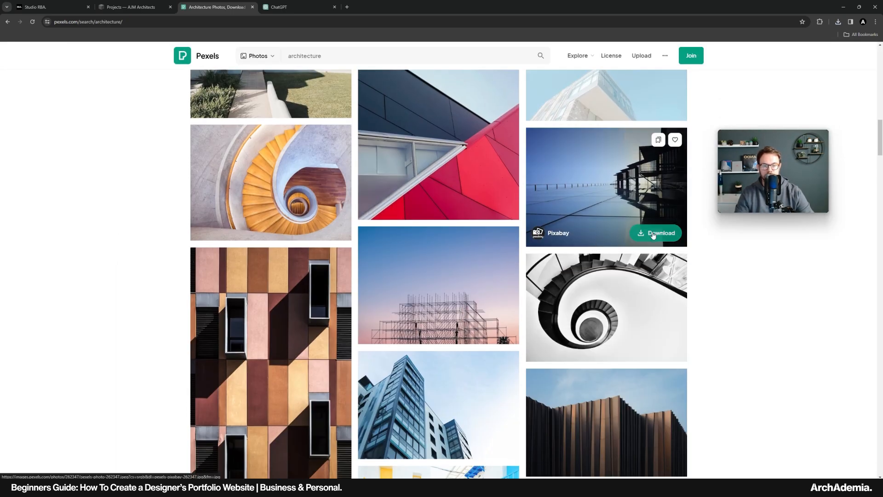
pyautogui.click(653, 235)
pyautogui.click(102, 265)
pyautogui.scroll(-6, 127, 244)
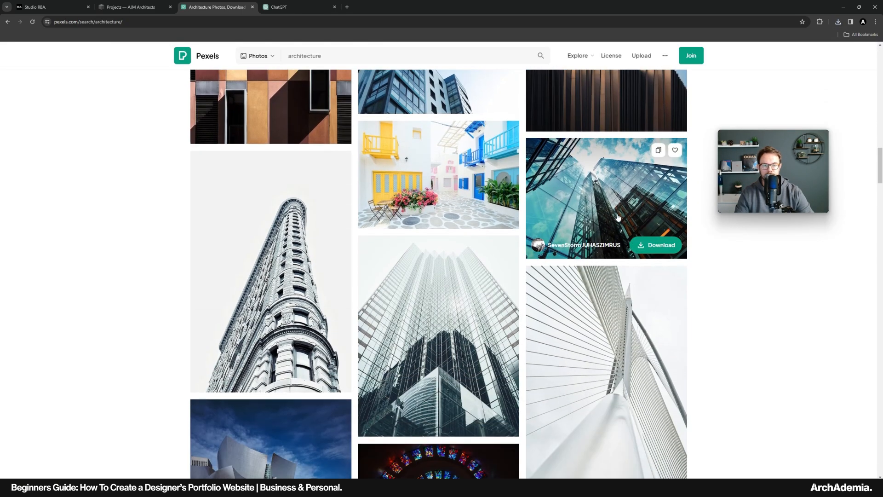
pyautogui.click(655, 245)
# Check the downloaded architecture photos in the Downloads folder, and return to Pexels
pyautogui.hotkey('alt', 'Tab')
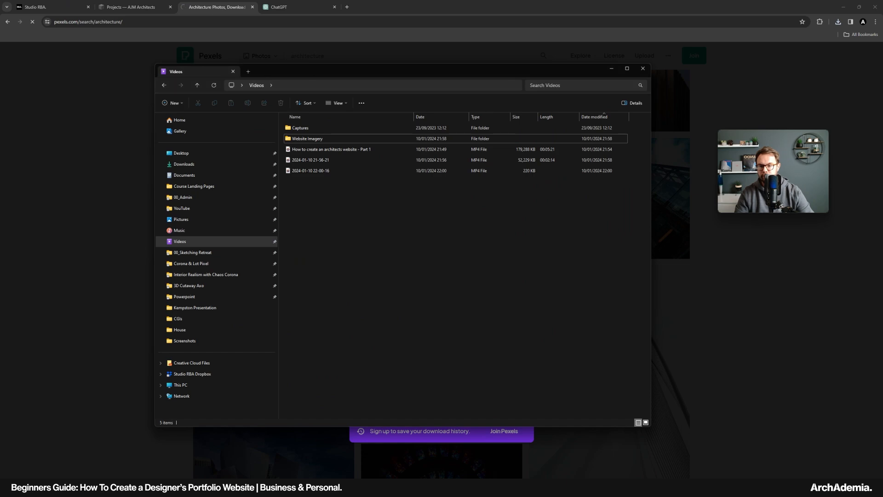
pyautogui.click(184, 166)
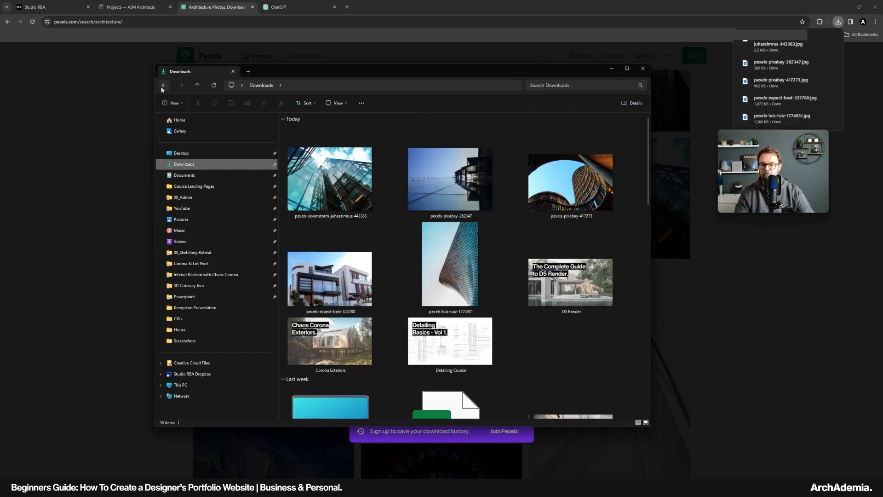
pyautogui.click(454, 2)
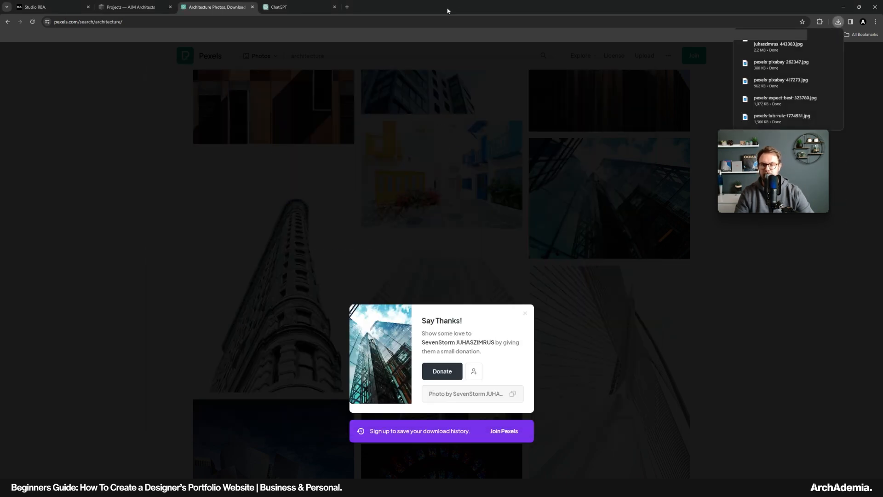
# Find and download the portrait photo of the white house with a driveway and green trees from the architecture results
pyautogui.click(162, 260)
pyautogui.scroll(-6, 130, 272)
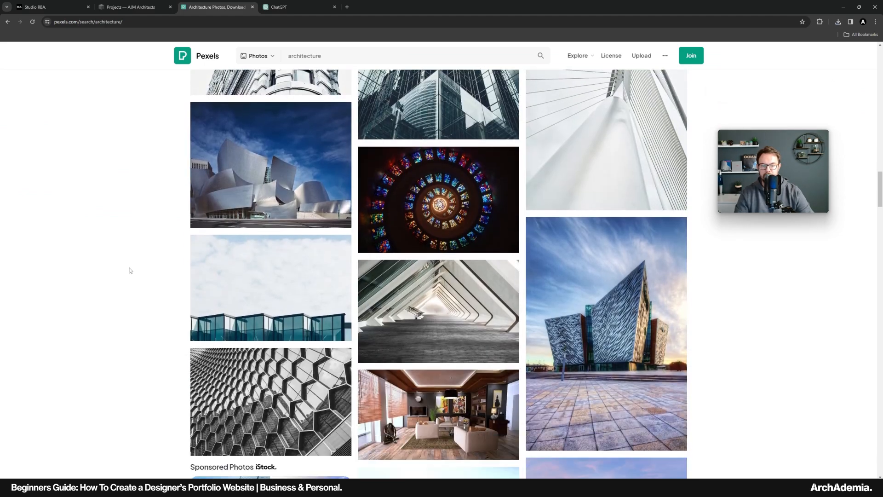
pyautogui.scroll(1, 125, 271)
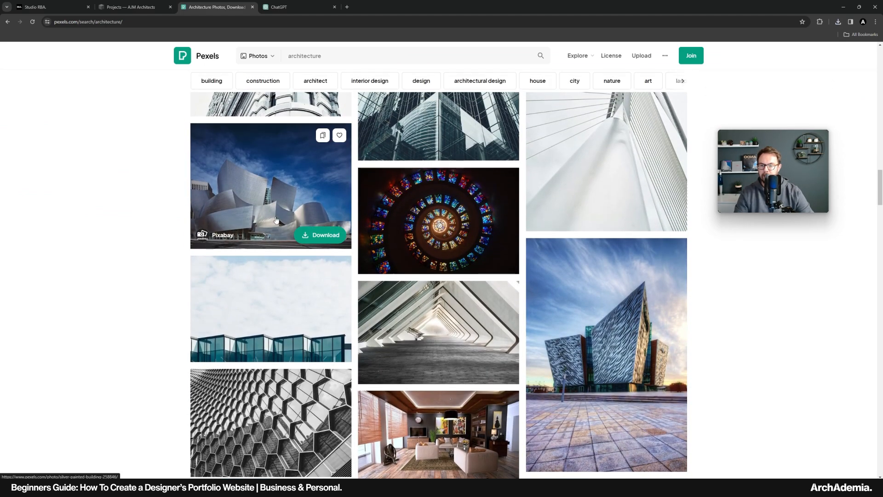
pyautogui.scroll(-15, 132, 231)
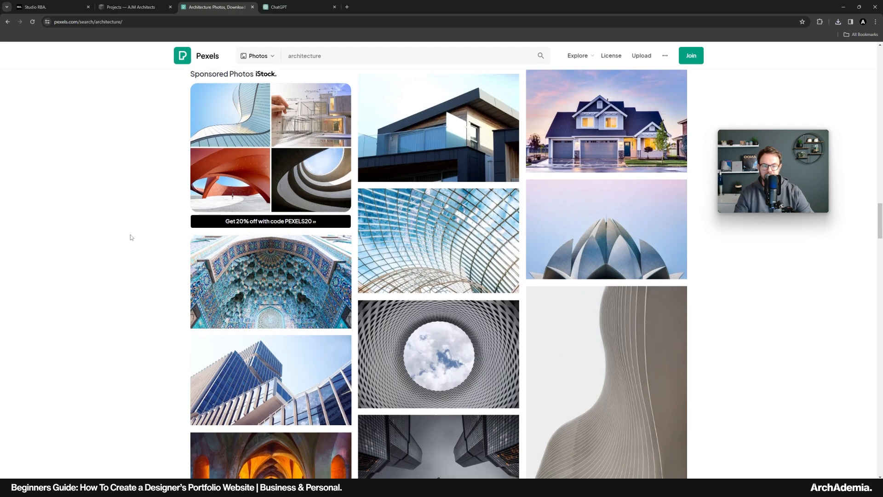
pyautogui.scroll(-12, 126, 240)
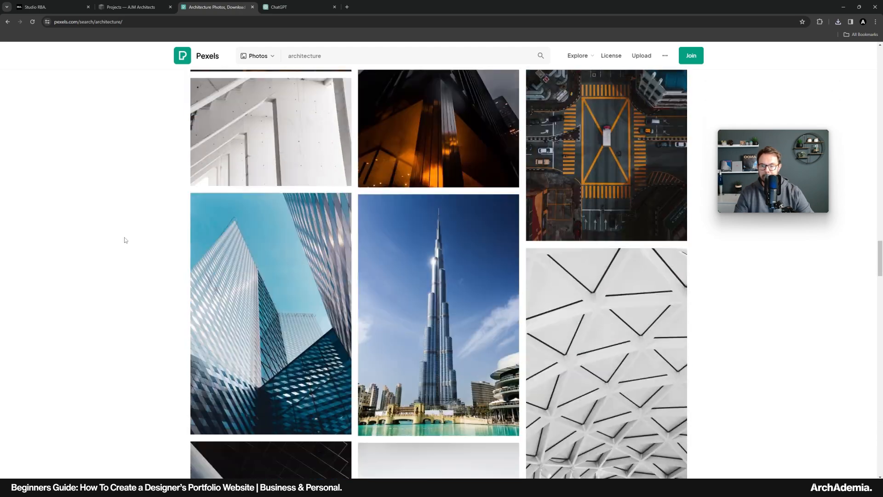
pyautogui.scroll(-10, 123, 240)
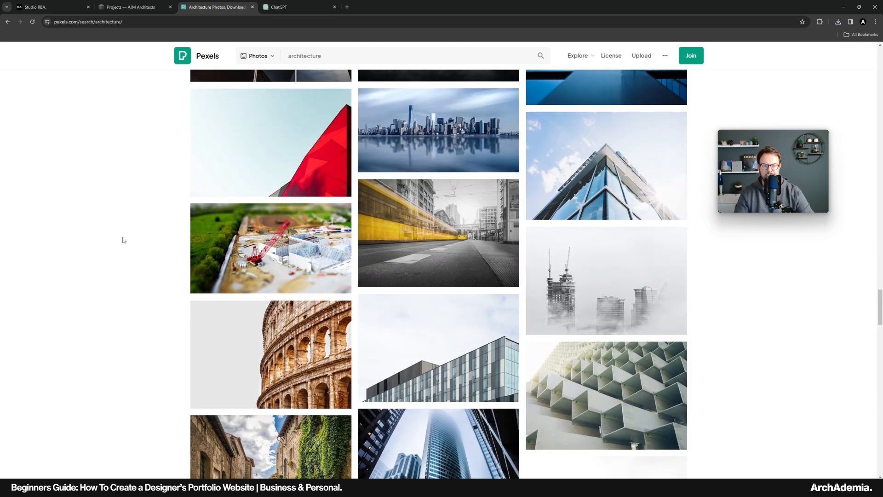
pyautogui.scroll(-12, 123, 240)
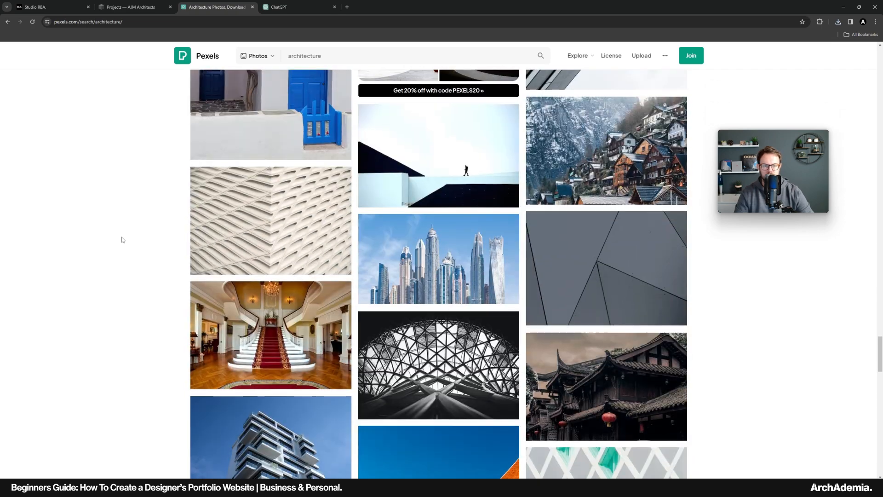
pyautogui.scroll(1, 123, 239)
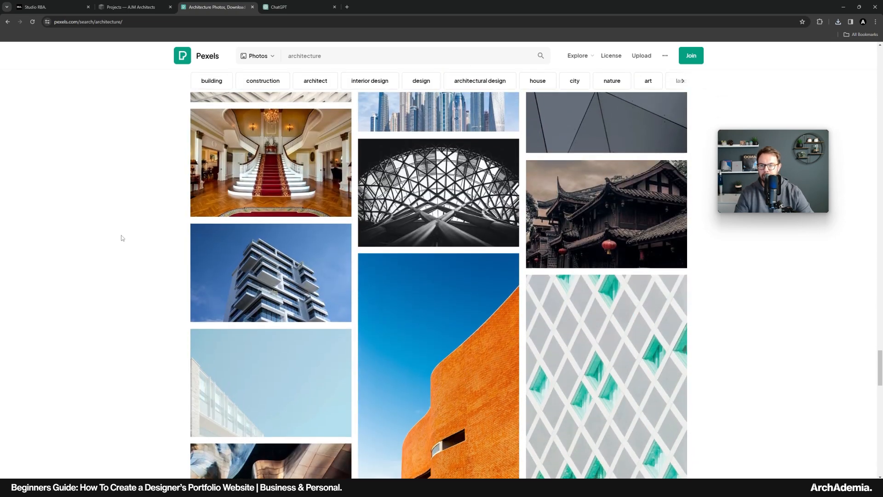
pyautogui.scroll(-10, 161, 239)
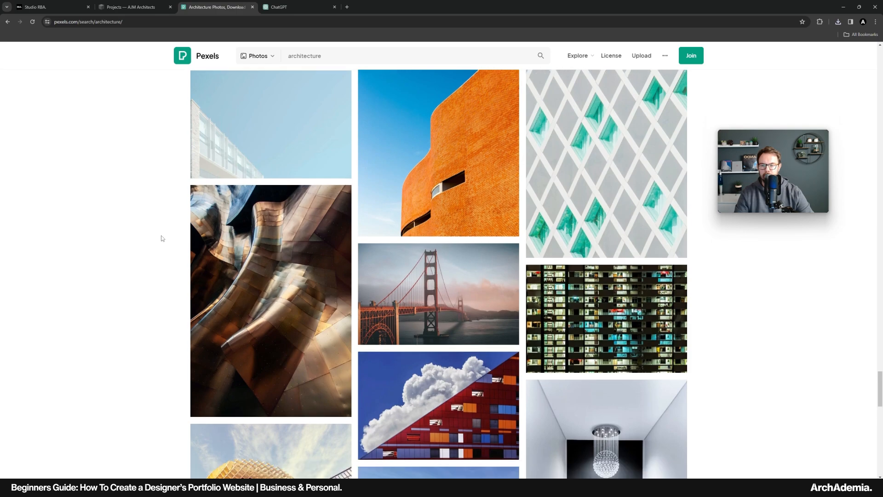
pyautogui.scroll(-15, 161, 239)
pyautogui.scroll(1, 161, 239)
pyautogui.scroll(4, 159, 237)
pyautogui.scroll(-5, 159, 237)
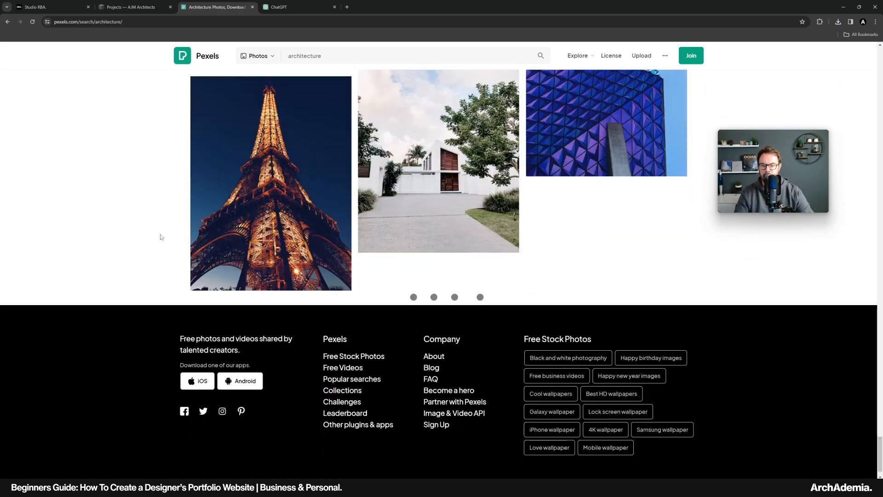
pyautogui.scroll(1, 161, 238)
pyautogui.click(481, 307)
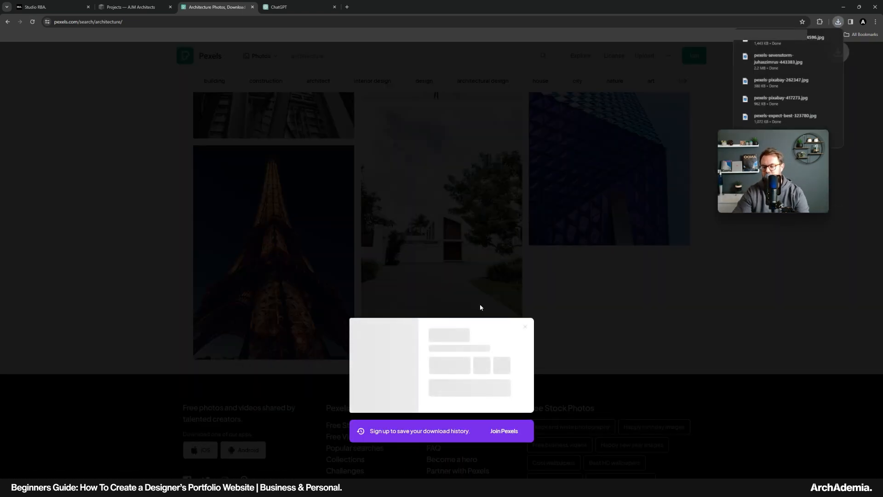
pyautogui.click(302, 333)
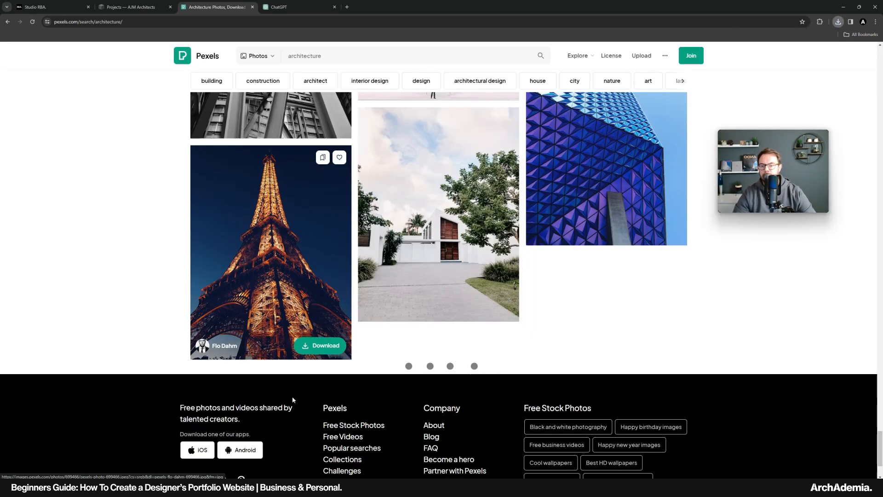
# Switch to File Explorer and transfer the six Pexels photos from Downloads into the Website Imagery folder under Videos
pyautogui.click(378, 488)
pyautogui.click(189, 164)
pyautogui.click(326, 163)
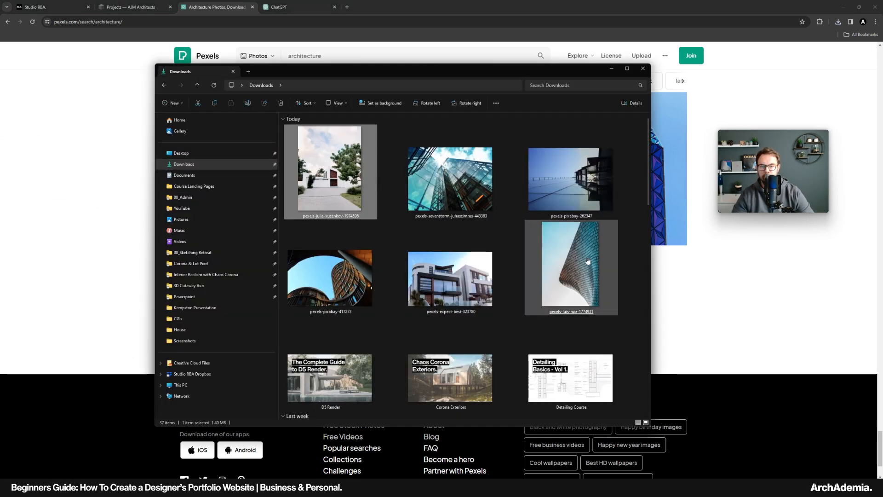
pyautogui.keyDown('shift'); pyautogui.click(570, 264); pyautogui.keyUp('shift')
pyautogui.click(164, 87)
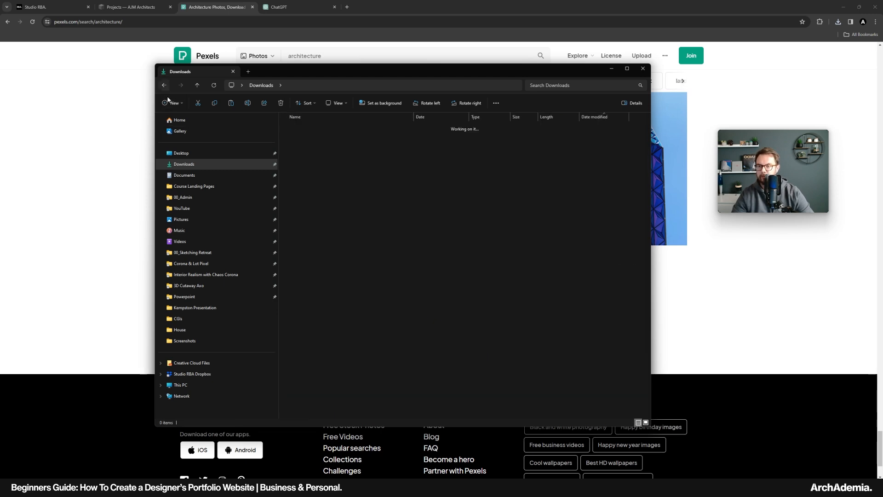
pyautogui.doubleClick(301, 141)
pyautogui.hotkey('ctrl', 'v')
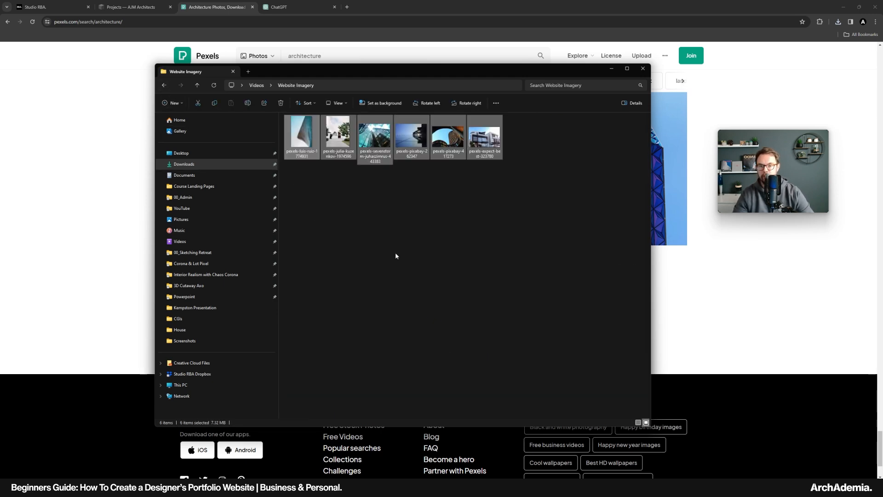
# Switch to the Squarespace Projects page and replace Project One's thumbnail with pexels-expect-best-323780 from the Website Imagery folder
pyautogui.click(447, 20)
pyautogui.click(96, 6)
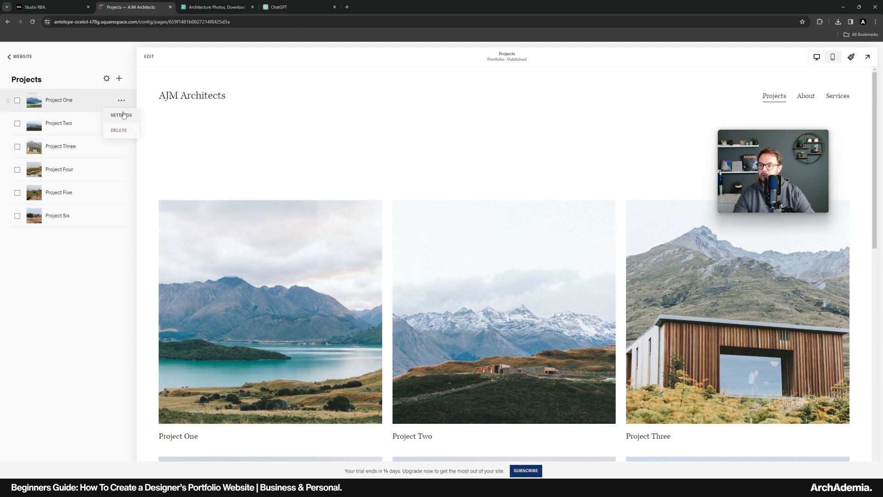
pyautogui.click(122, 115)
pyautogui.click(561, 273)
pyautogui.click(504, 246)
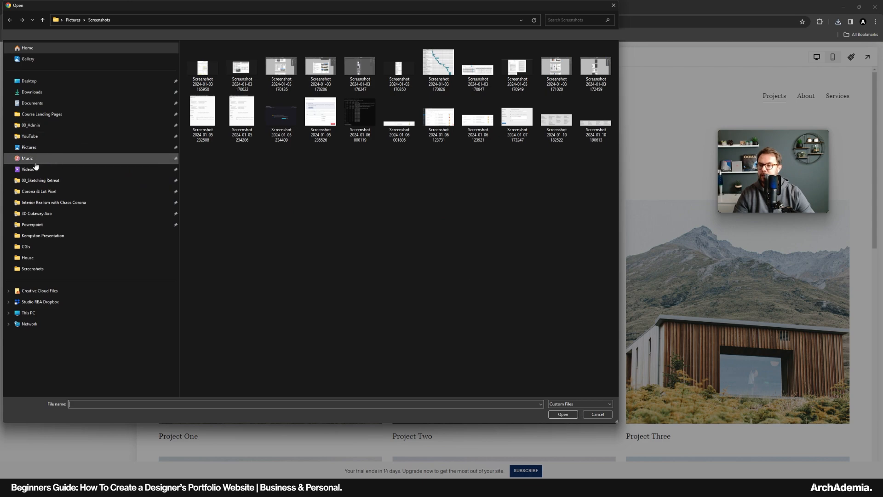
pyautogui.click(55, 169)
pyautogui.doubleClick(241, 62)
pyautogui.moveTo(229, 9); pyautogui.dragTo(268, 55)
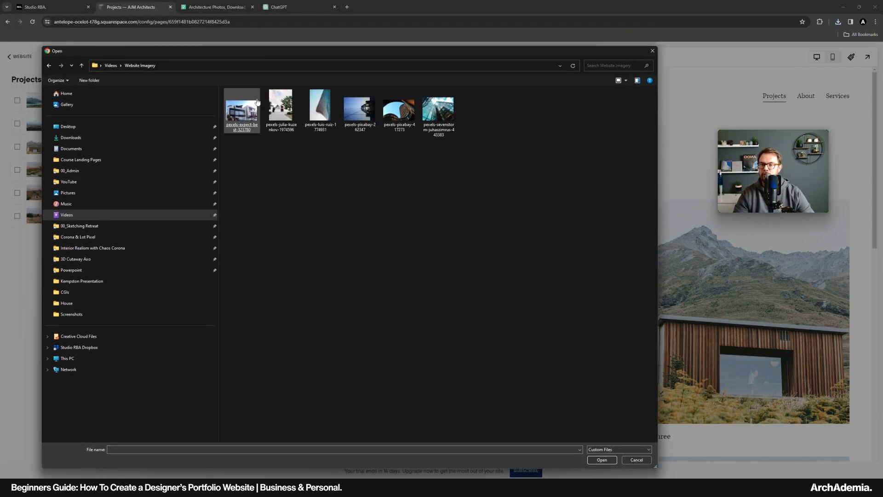
pyautogui.doubleClick(247, 108)
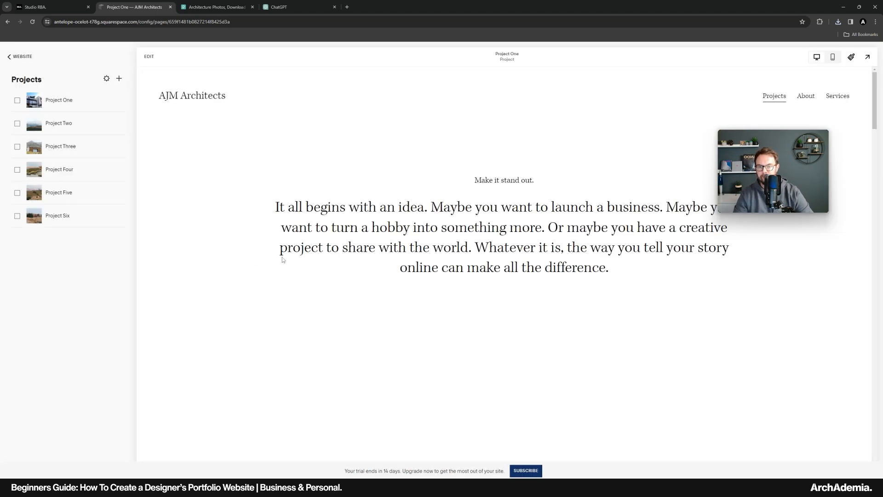
# Look through the intro text and the stacked images on the Project One page
pyautogui.scroll(-7, 357, 287)
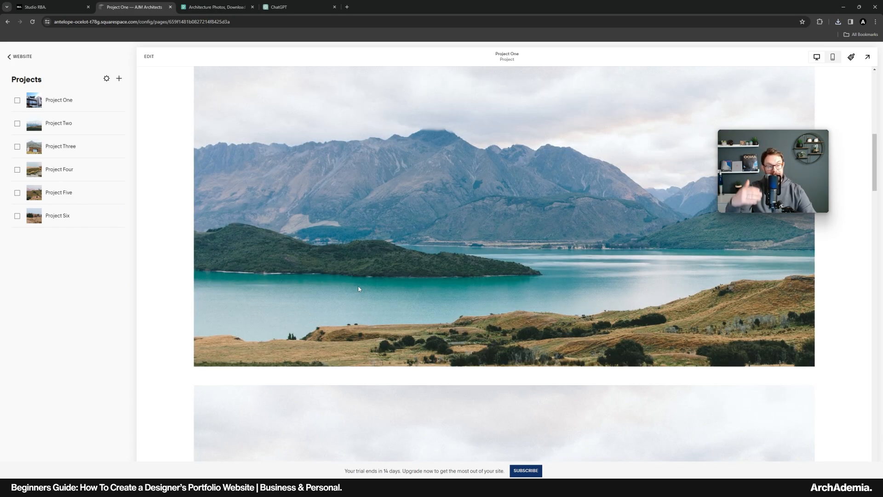
pyautogui.scroll(7, 359, 288)
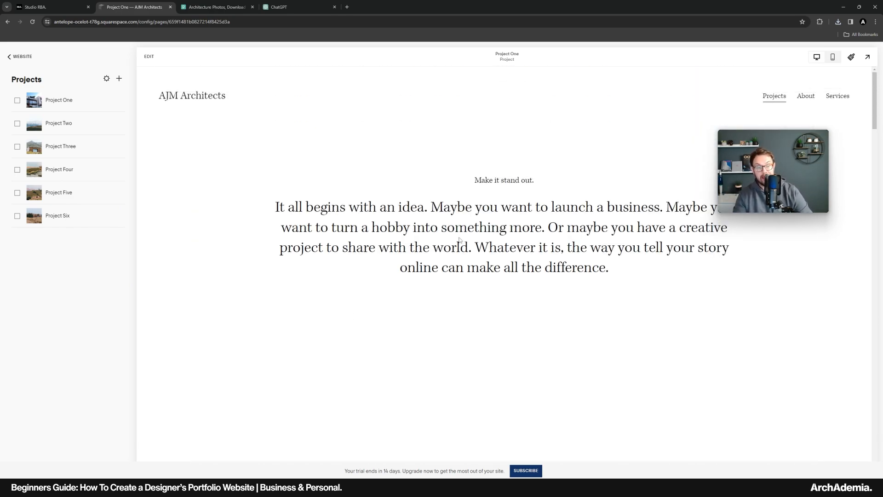
pyautogui.scroll(-8, 459, 240)
pyautogui.scroll(2, 451, 290)
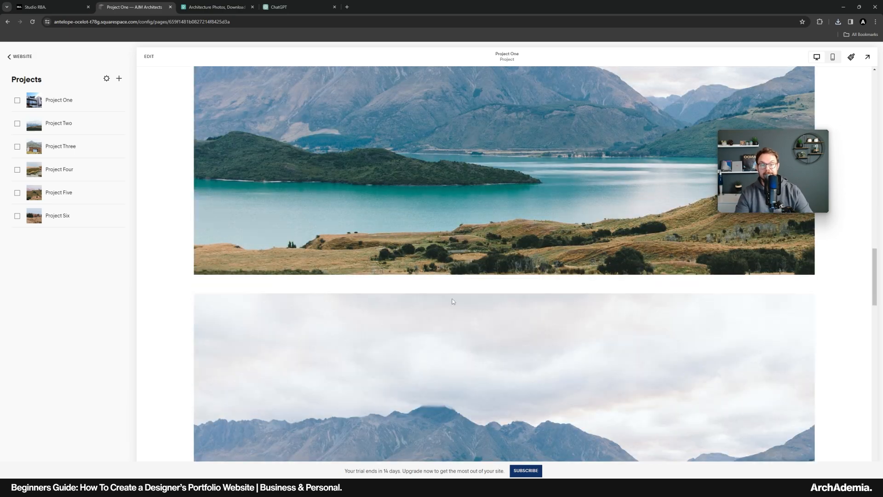
pyautogui.scroll(6, 453, 301)
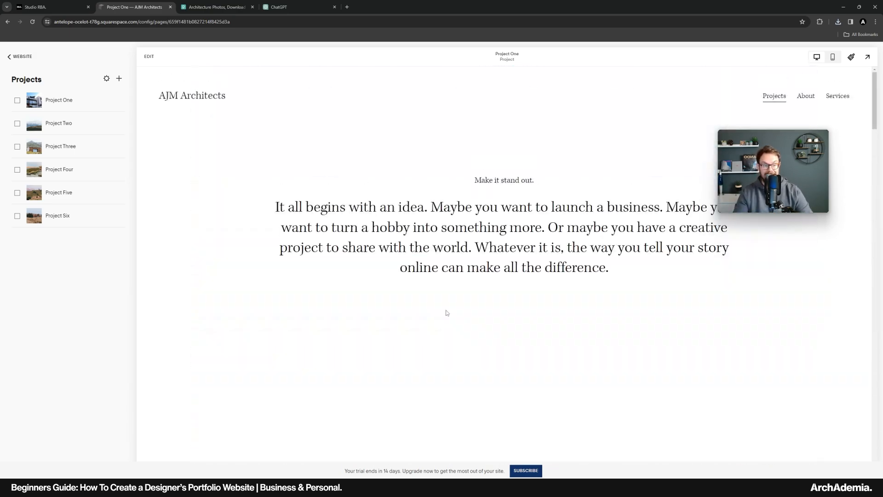
# Switch to the Studio RBA site and examine the Port Erin project page's header image, description and image grid as a layout reference
pyautogui.click(53, 7)
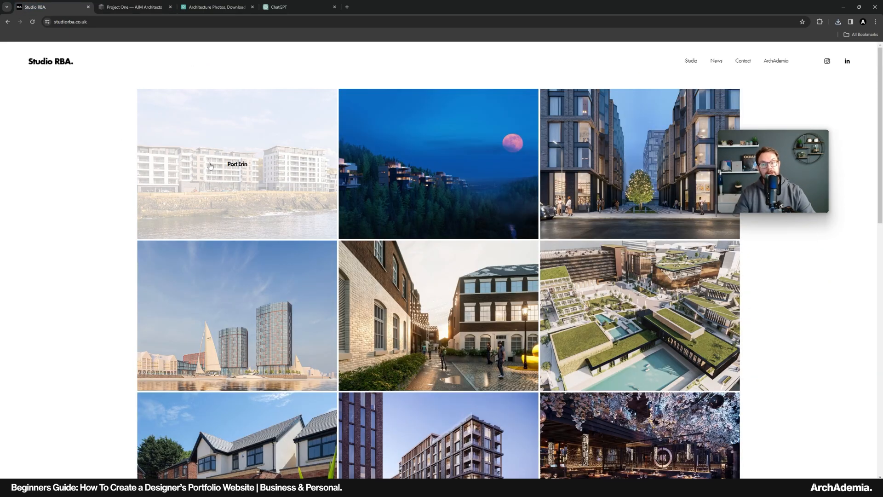
pyautogui.click(139, 202)
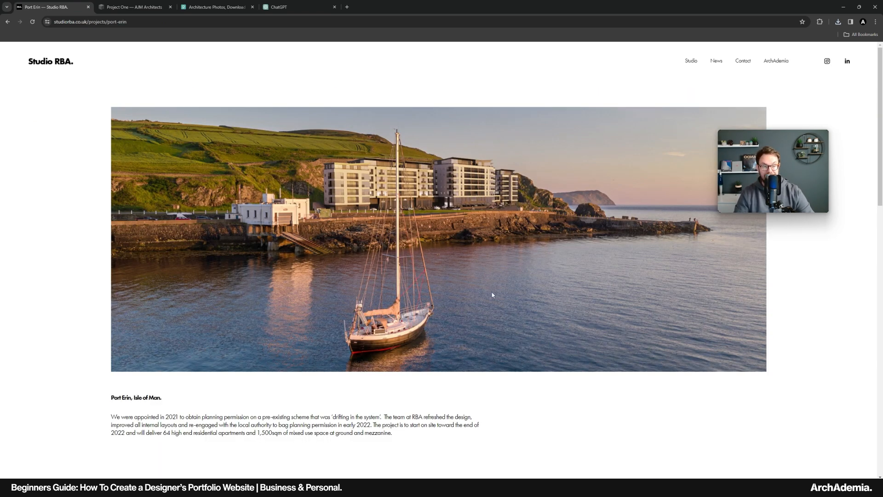
pyautogui.scroll(-4, 445, 322)
pyautogui.moveTo(412, 266); pyautogui.dragTo(69, 252)
pyautogui.click(83, 254)
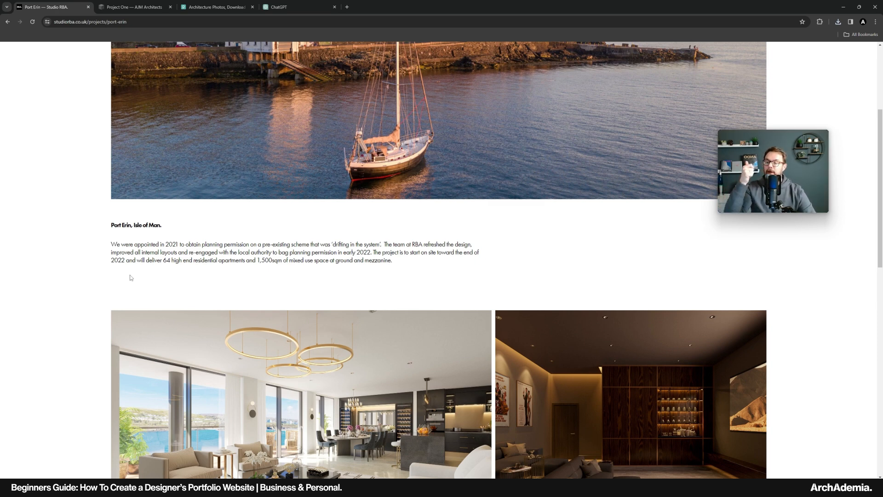
pyautogui.scroll(-3, 138, 303)
pyautogui.scroll(-3, 137, 304)
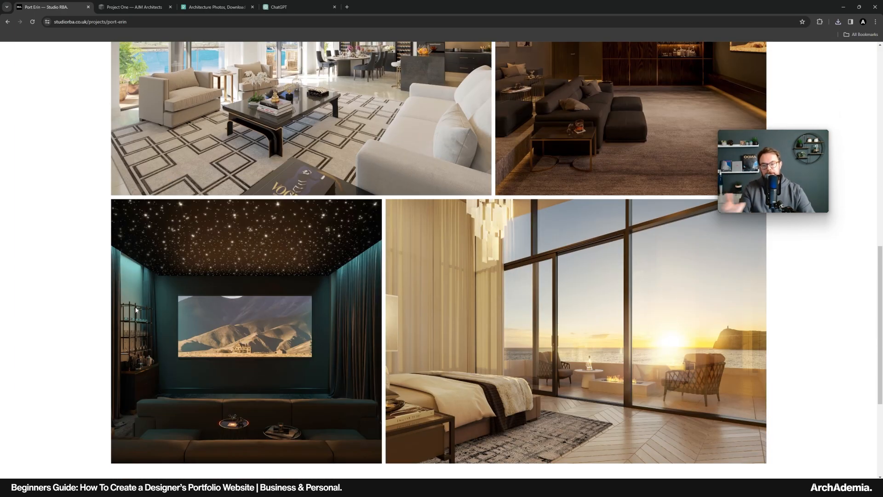
pyautogui.scroll(-3, 137, 304)
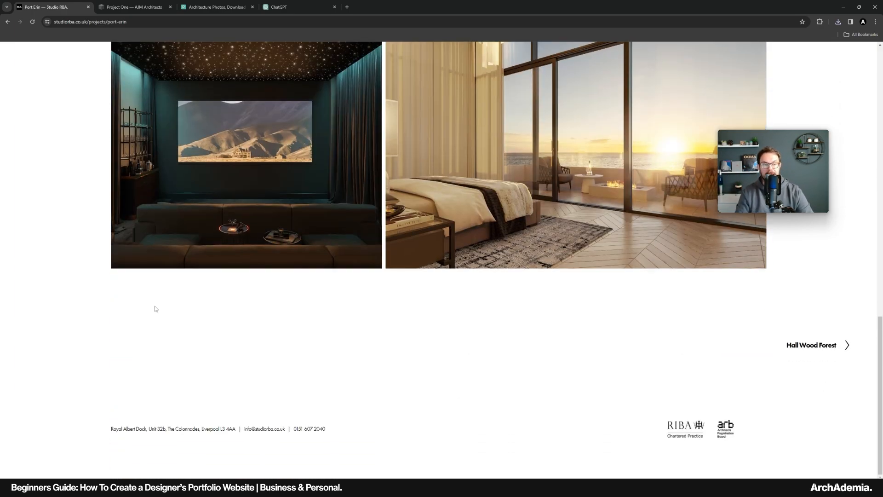
pyautogui.scroll(8, 155, 309)
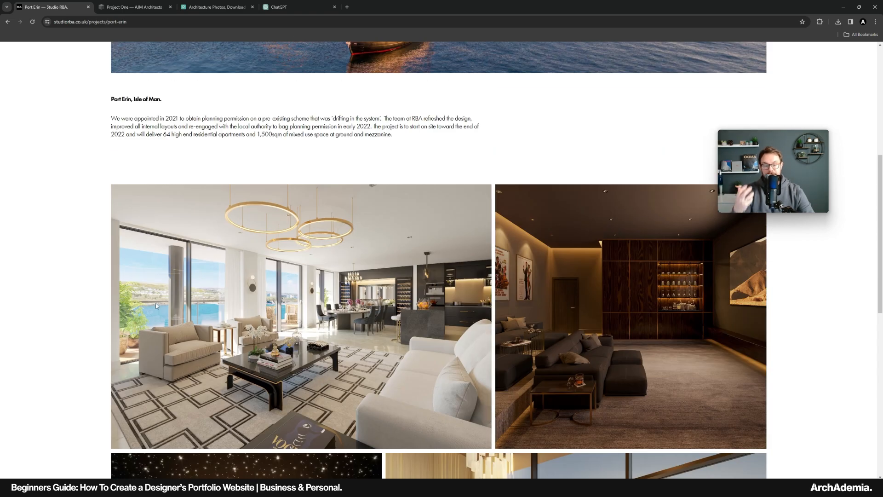
pyautogui.scroll(3, 156, 306)
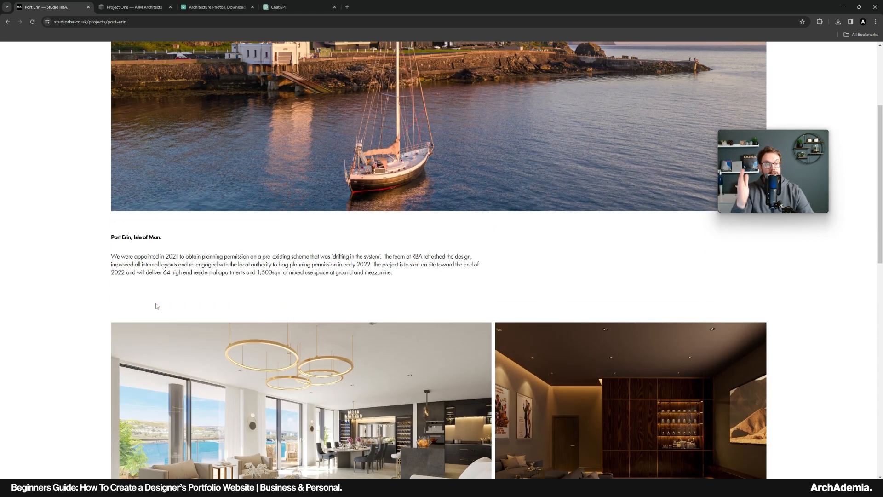
pyautogui.scroll(4, 156, 306)
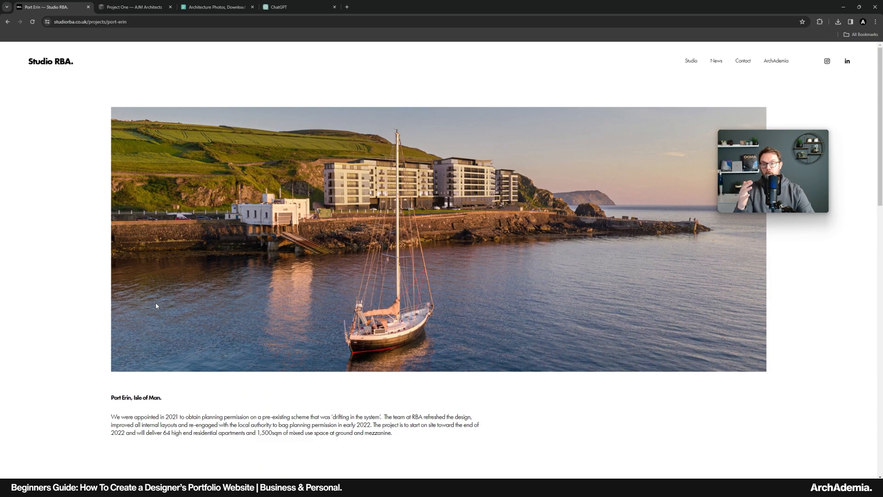
pyautogui.scroll(-12, 155, 306)
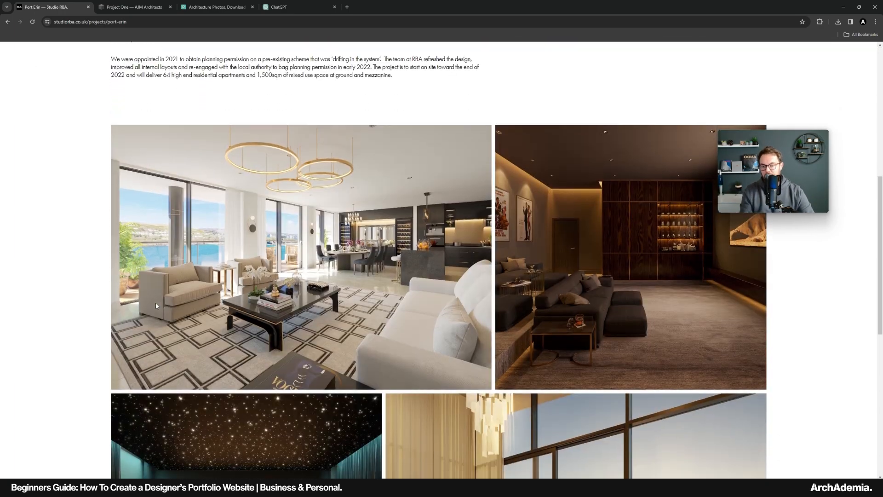
pyautogui.scroll(13, 168, 339)
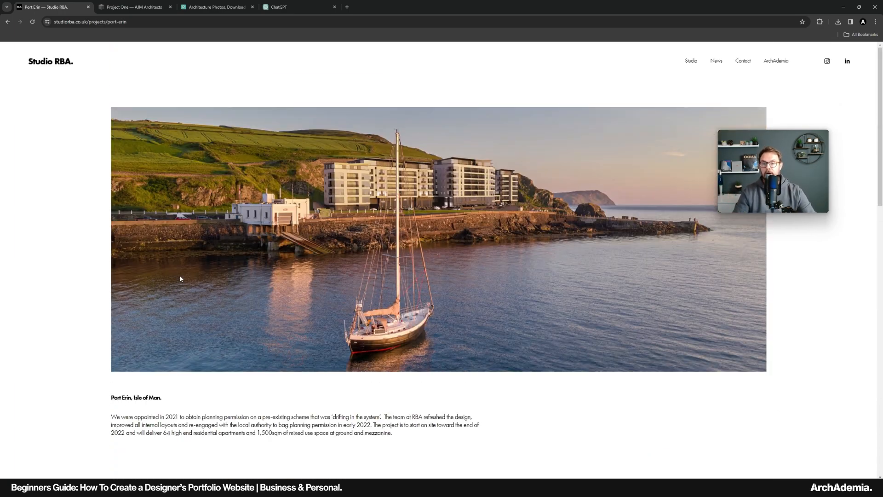
# Switch to the Squarespace Project One page and open it for editing
pyautogui.click(129, 7)
pyautogui.scroll(-2, 380, 263)
pyautogui.scroll(2, 401, 261)
pyautogui.click(148, 57)
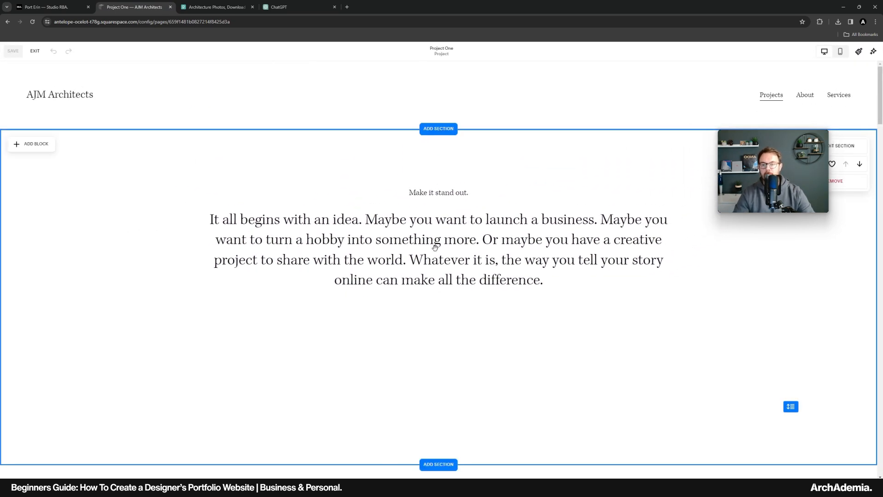
# Examine the intro text block with its "Make it stand out." heading and the space below it
pyautogui.click(482, 240)
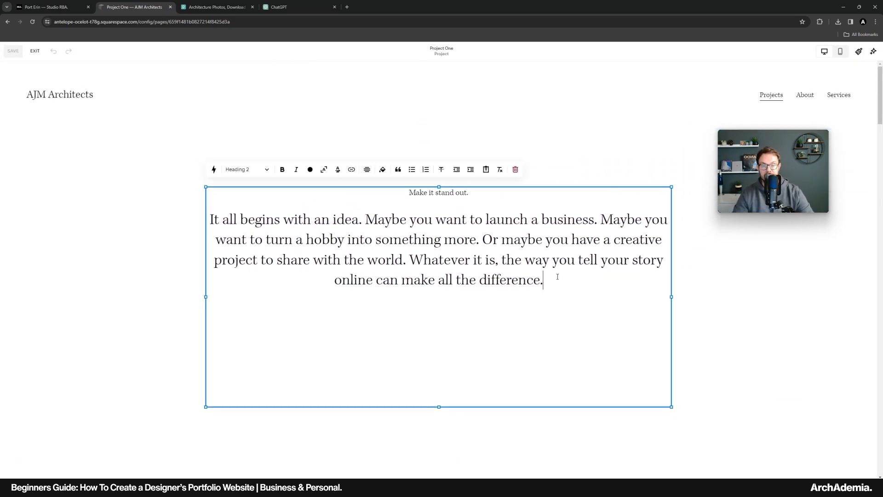
pyautogui.moveTo(544, 279); pyautogui.dragTo(379, 260)
pyautogui.click(452, 195)
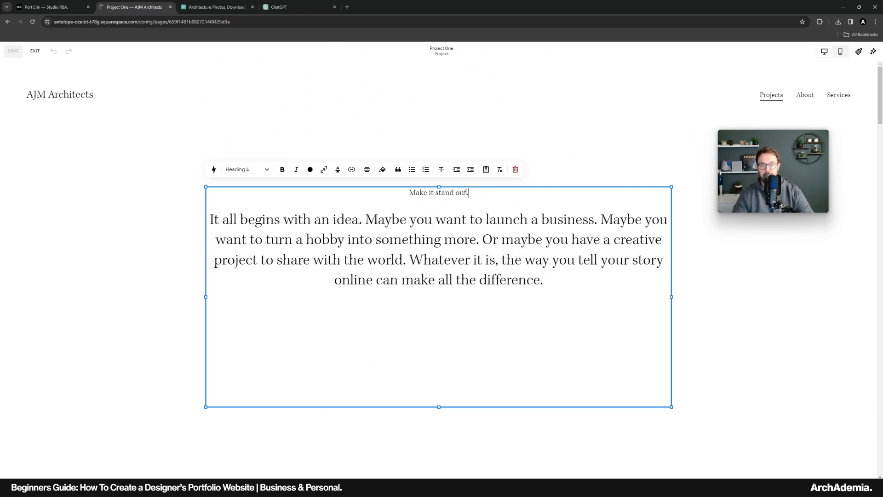
pyautogui.scroll(-1, 414, 275)
pyautogui.scroll(1, 305, 299)
pyautogui.scroll(-6, 305, 299)
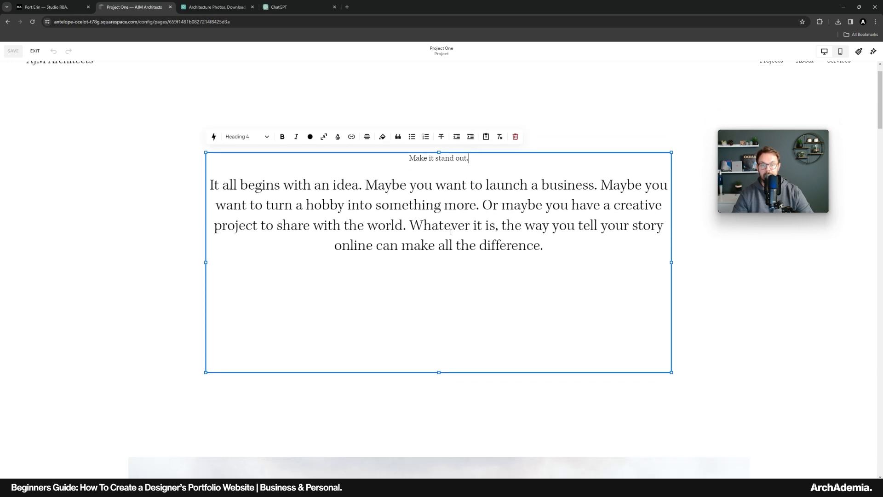
pyautogui.scroll(-2, 398, 276)
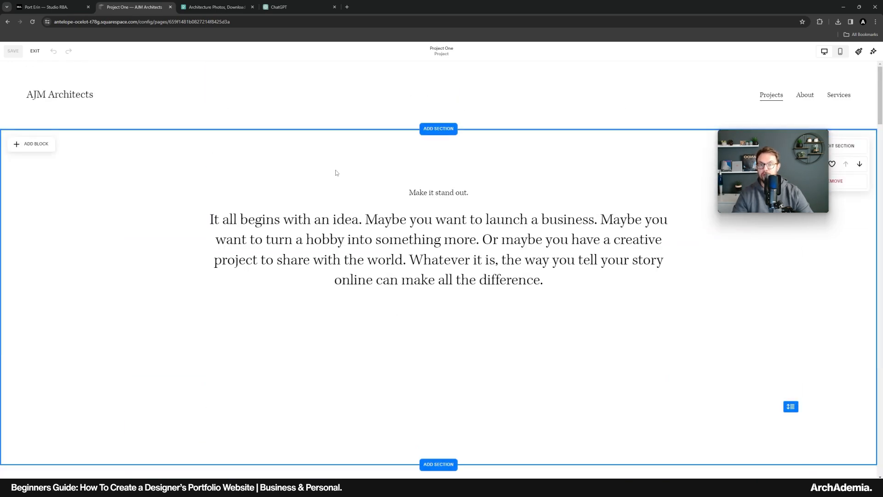
# Add a blank section above the intro text, directly below the site header
pyautogui.click(435, 131)
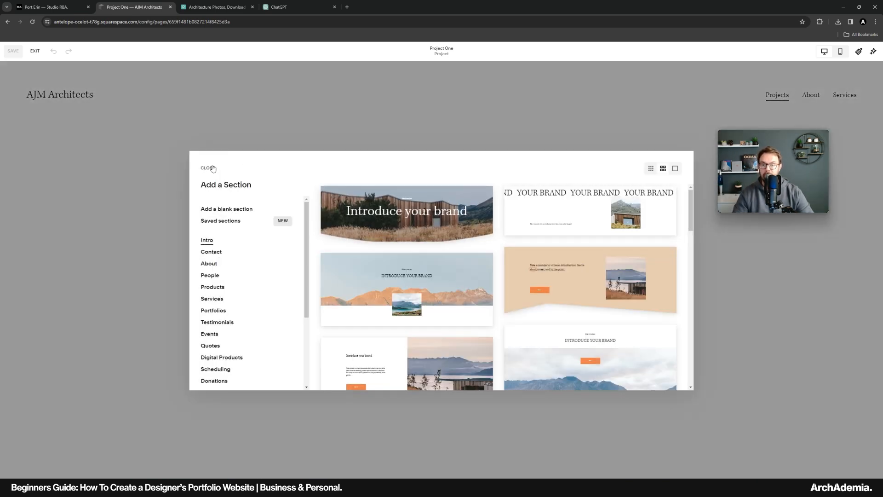
pyautogui.click(499, 141)
pyautogui.click(450, 129)
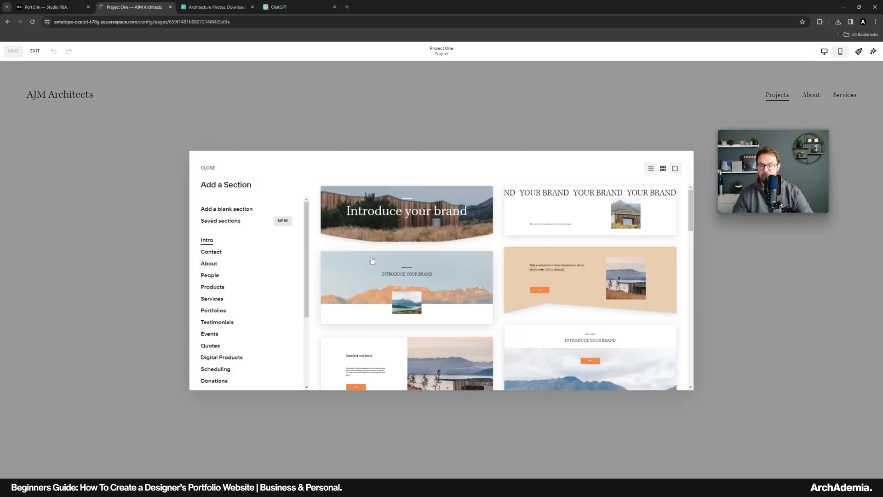
pyautogui.click(225, 209)
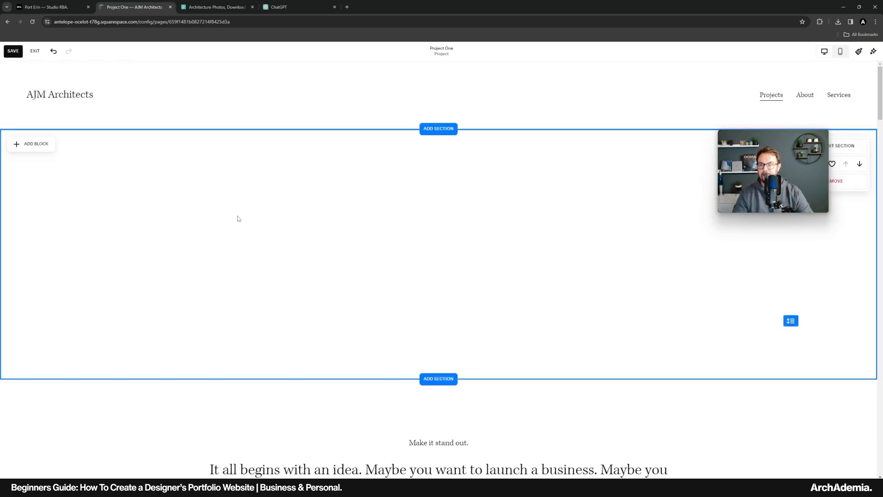
# Add an image block to the blank section and enlarge it into a wide, centred banner
pyautogui.click(33, 144)
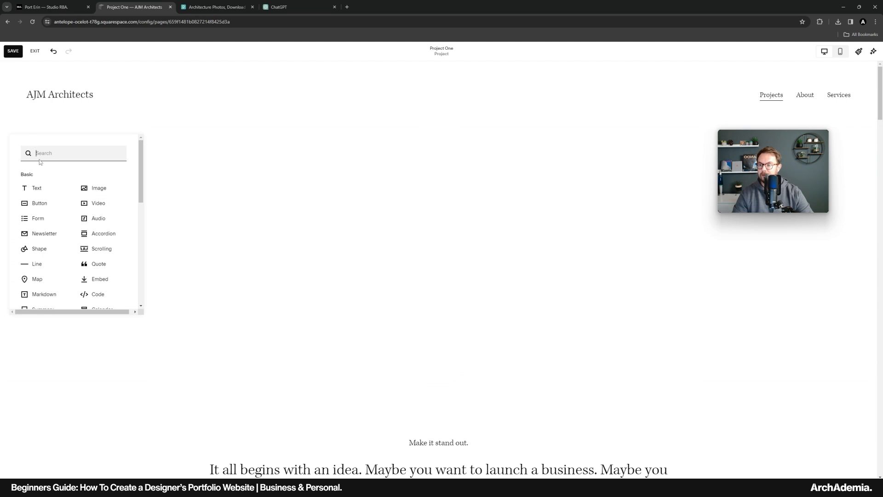
pyautogui.click(97, 191)
pyautogui.moveTo(164, 211); pyautogui.dragTo(210, 211)
pyautogui.moveTo(325, 284); pyautogui.dragTo(696, 362)
# Fill the image block with pexels-expect-best-323780.jpg from the existing image library
pyautogui.click(437, 271)
pyautogui.click(417, 287)
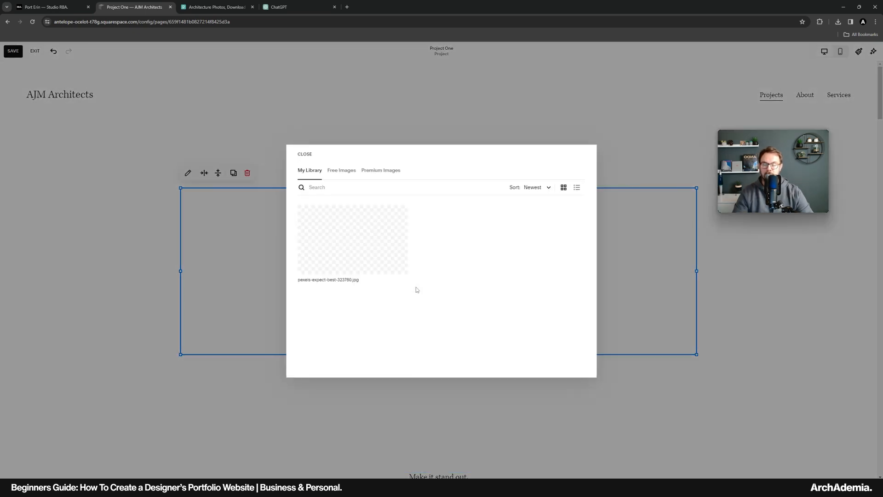
pyautogui.click(329, 253)
pyautogui.click(574, 366)
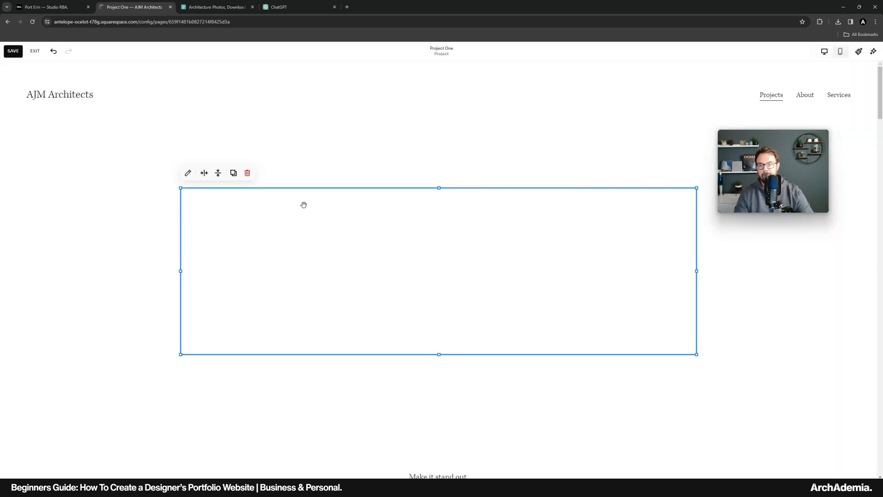
# Set the banner image's design to Fill and extend its lower edge to show more of the building
pyautogui.click(188, 173)
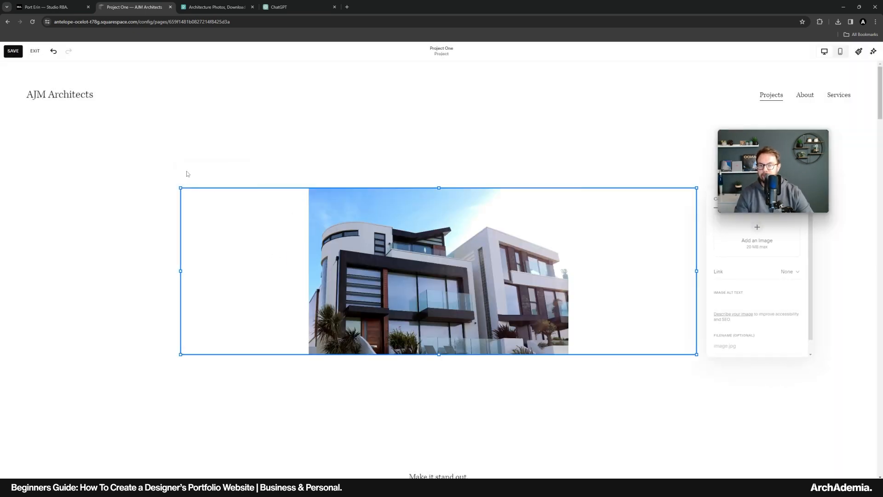
pyautogui.click(674, 207)
pyautogui.click(680, 230)
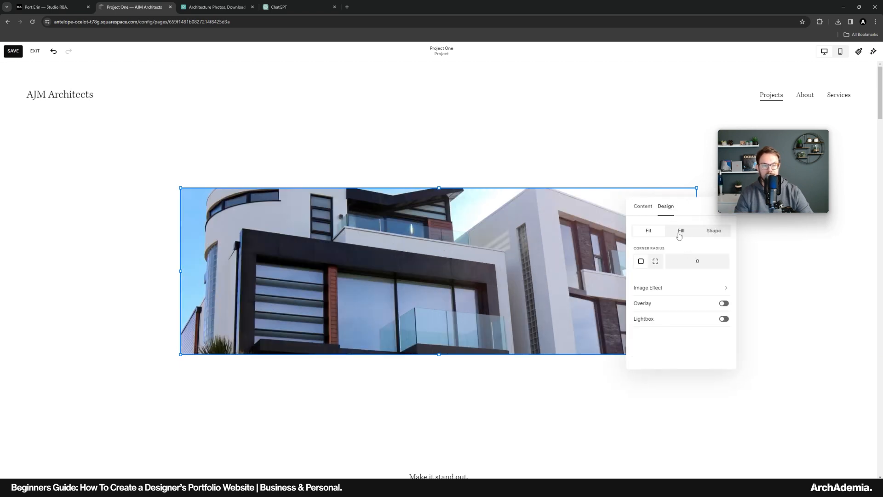
pyautogui.click(448, 269)
pyautogui.scroll(-2, 447, 276)
pyautogui.moveTo(447, 284); pyautogui.dragTo(440, 355)
pyautogui.click(158, 287)
pyautogui.scroll(-1, 170, 276)
pyautogui.scroll(2, 177, 262)
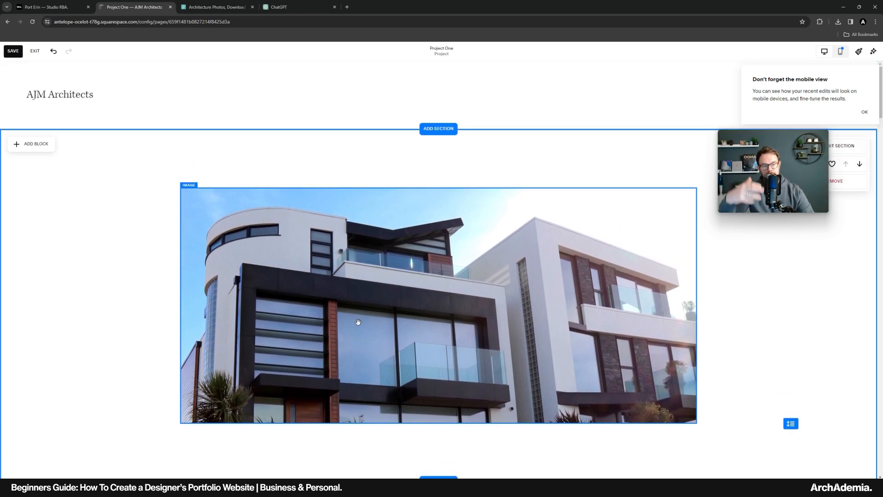
# Look through the rest of the Project One page, check its layout in mobile view, and return to desktop view
pyautogui.scroll(-6, 355, 322)
pyautogui.scroll(-6, 368, 318)
pyautogui.scroll(-7, 370, 313)
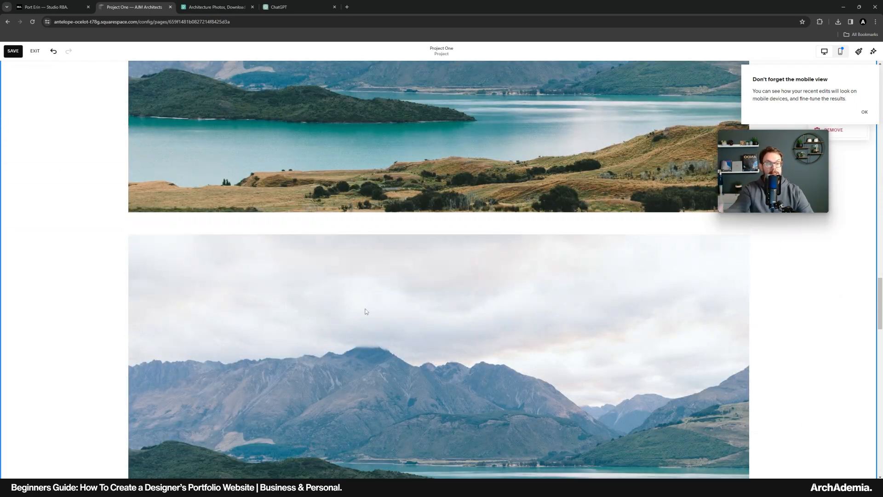
pyautogui.scroll(15, 367, 312)
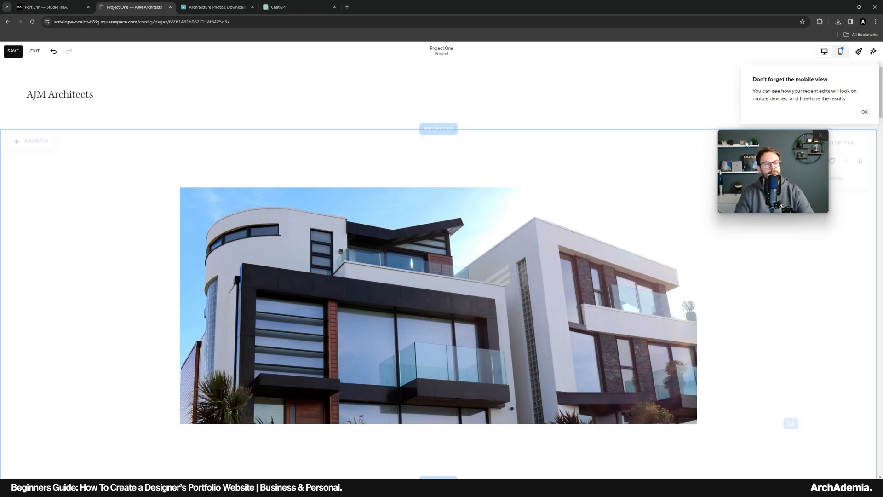
pyautogui.click(865, 114)
pyautogui.click(840, 52)
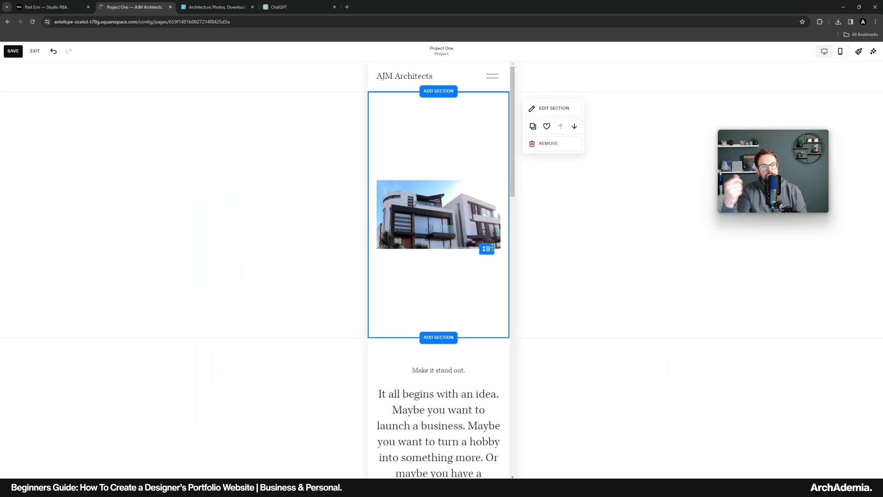
pyautogui.scroll(-5, 437, 258)
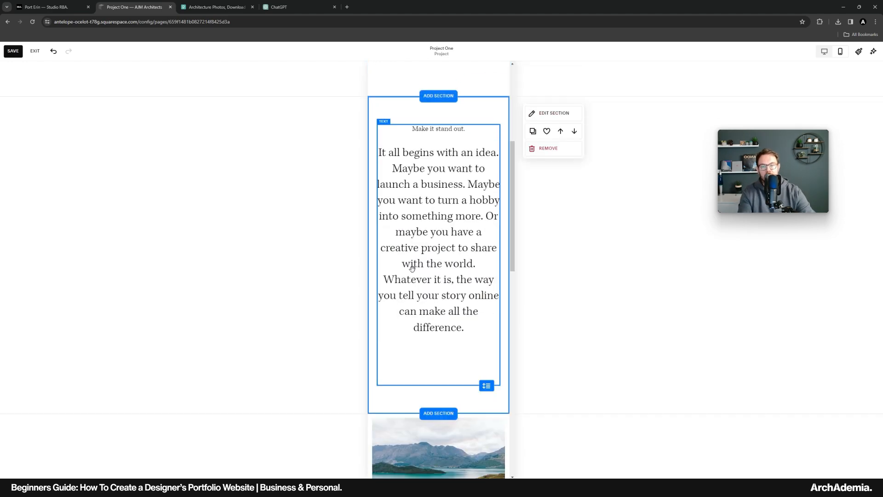
pyautogui.scroll(-15, 412, 268)
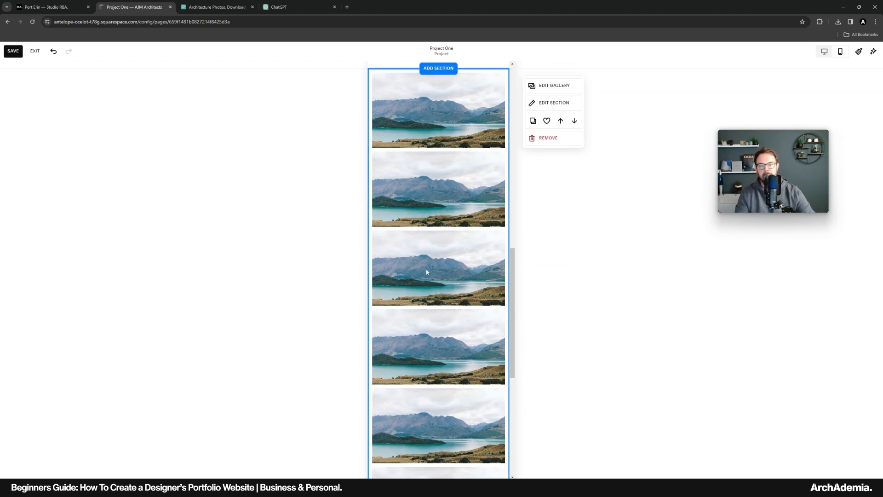
pyautogui.scroll(10, 420, 272)
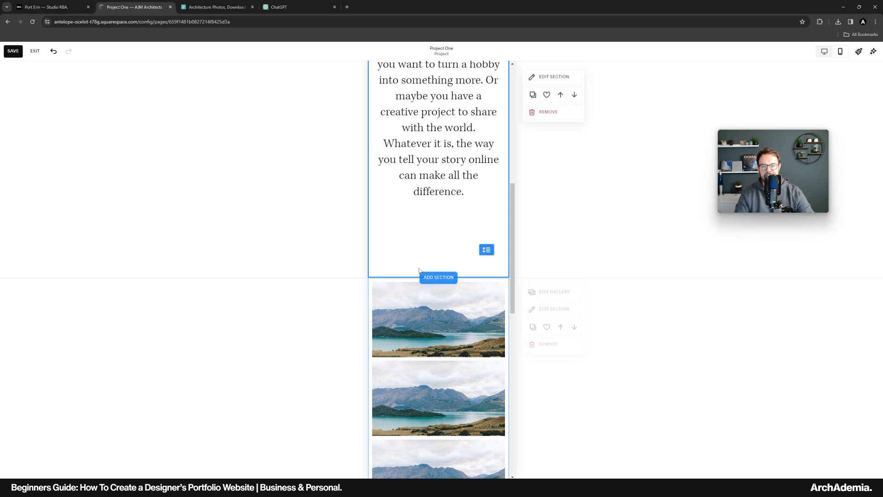
pyautogui.scroll(2, 419, 223)
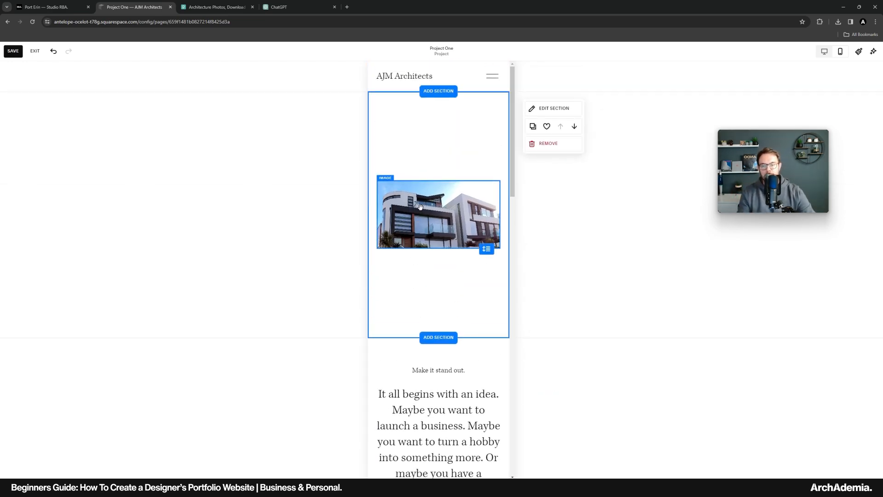
pyautogui.click(825, 51)
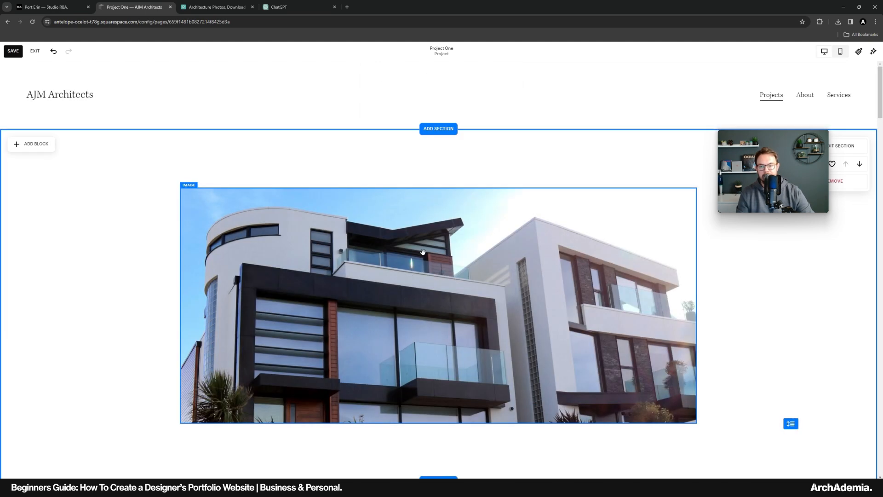
# Shrink the house image toward the section's upper left and place a duplicate diagonally below it, overlapping its lower right corner
pyautogui.click(423, 252)
pyautogui.moveTo(281, 234); pyautogui.dragTo(231, 230)
pyautogui.moveTo(645, 355); pyautogui.dragTo(423, 269)
pyautogui.click(152, 104)
pyautogui.moveTo(317, 220); pyautogui.dragTo(579, 308)
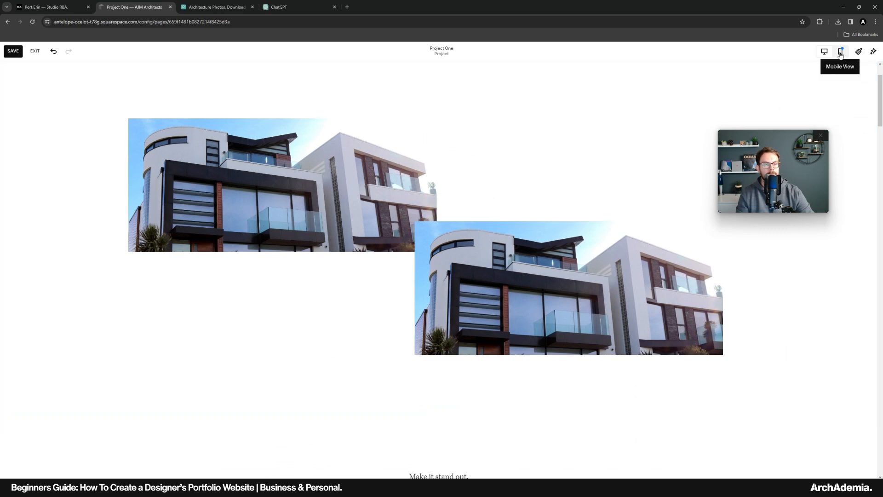
# Replace the duplicate's picture with pexels-sevenstorm-juhaszimrus-443383 from the Website Imagery folder
pyautogui.click(487, 250)
pyautogui.click(423, 207)
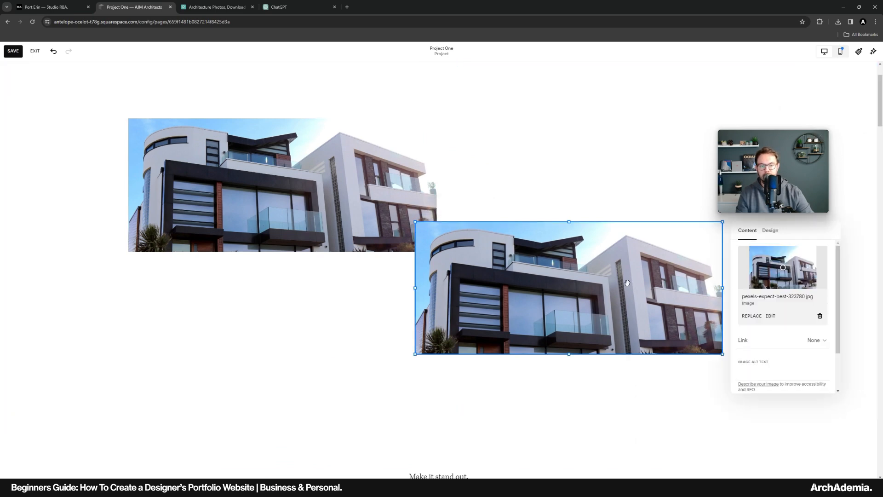
pyautogui.click(752, 316)
pyautogui.click(764, 332)
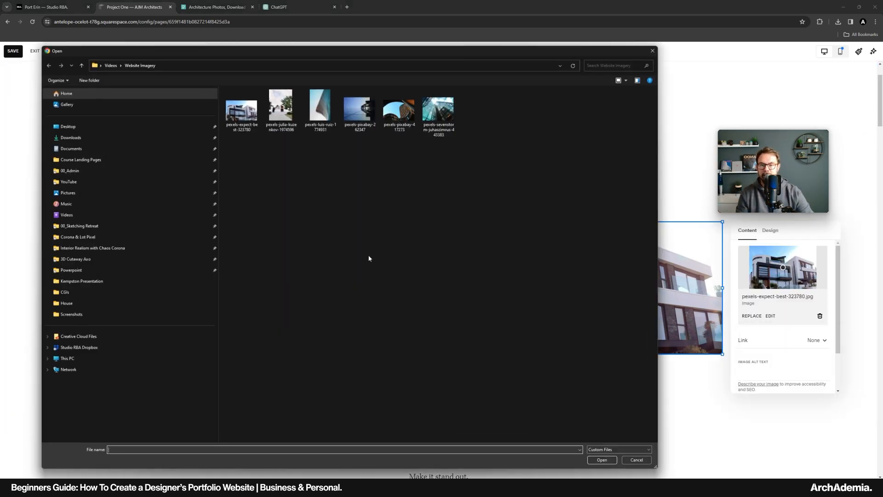
pyautogui.doubleClick(438, 111)
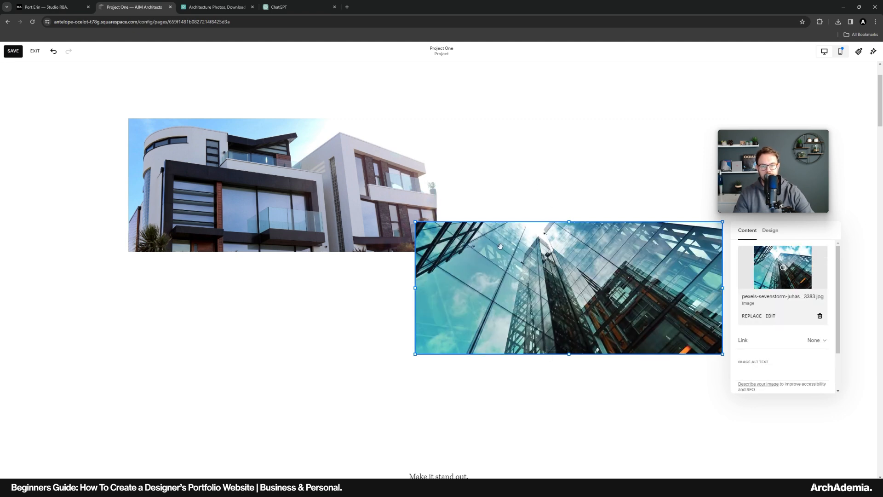
pyautogui.click(552, 195)
# Rearrange the two building images vertically and shorten their section in mobile view, and return to desktop view
pyautogui.click(840, 52)
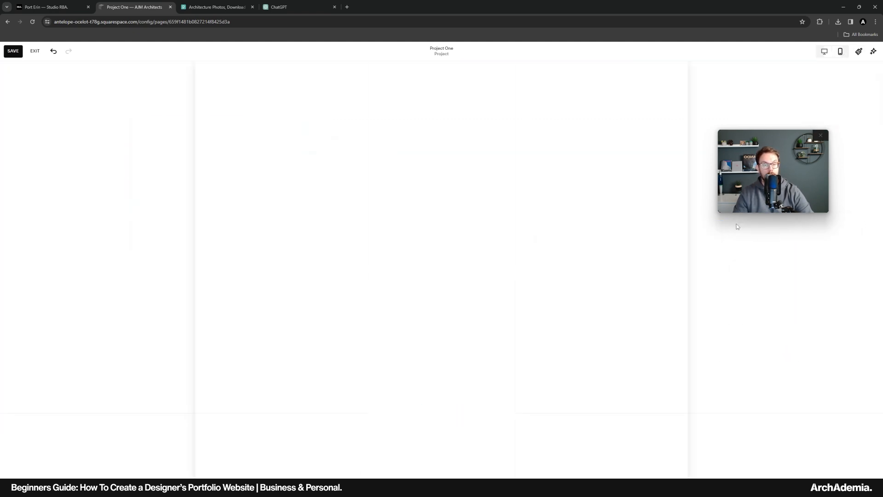
pyautogui.moveTo(433, 150); pyautogui.dragTo(419, 290)
pyautogui.moveTo(408, 225); pyautogui.dragTo(407, 129)
pyautogui.moveTo(393, 277); pyautogui.dragTo(391, 230)
pyautogui.moveTo(483, 309); pyautogui.dragTo(484, 278)
pyautogui.click(824, 51)
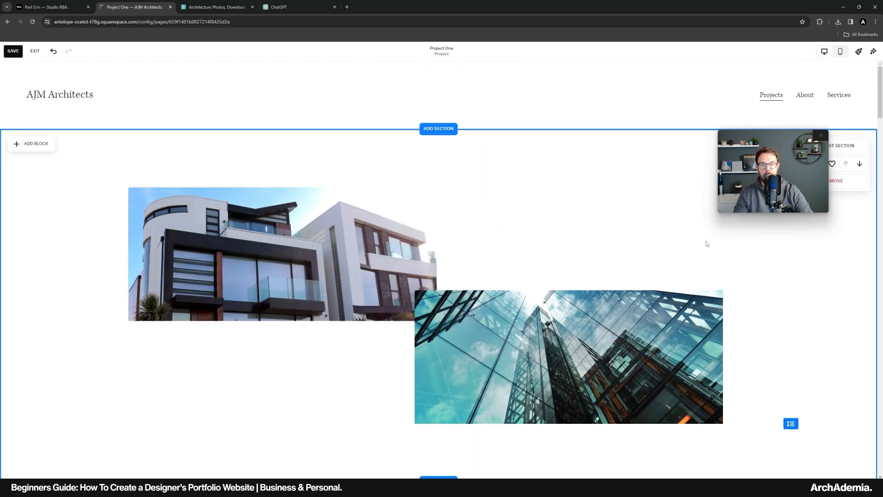
# Extend the glass tower image's upper edge upward so that it overlaps more of the house image
pyautogui.scroll(-3, 368, 276)
pyautogui.scroll(3, 351, 270)
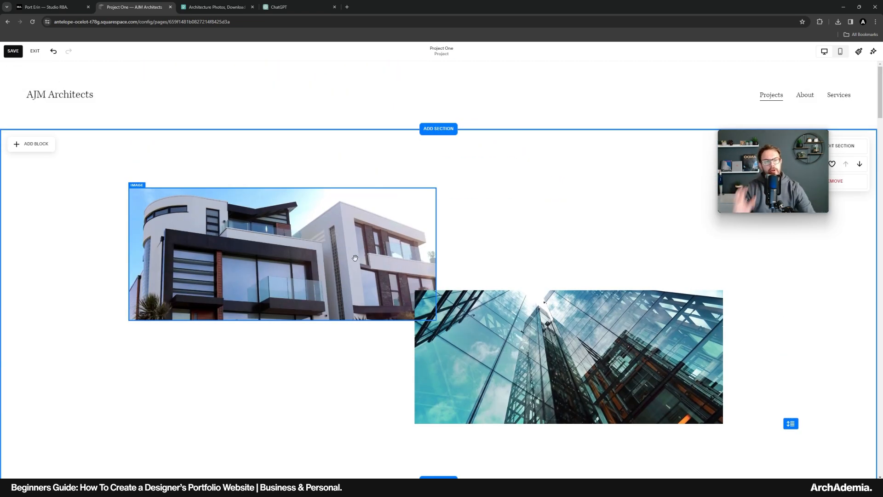
pyautogui.moveTo(460, 326); pyautogui.dragTo(462, 331)
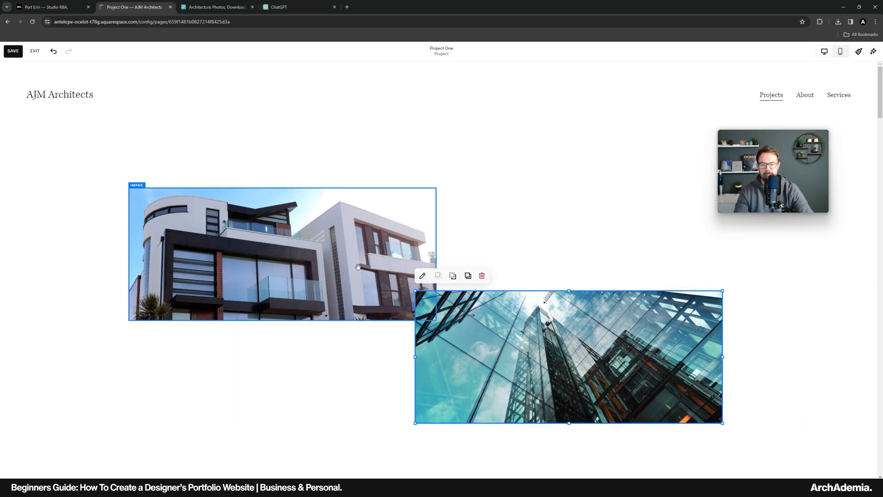
pyautogui.click(505, 240)
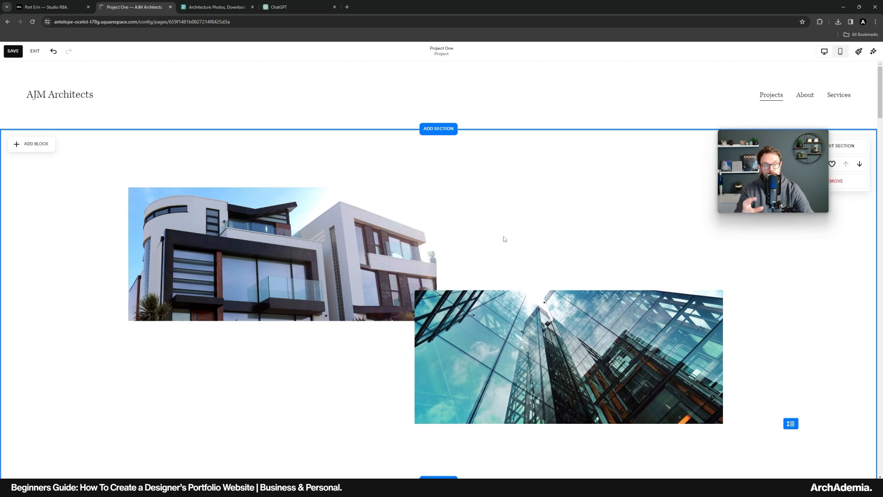
pyautogui.click(488, 303)
pyautogui.moveTo(568, 288); pyautogui.dragTo(564, 256)
pyautogui.click(552, 230)
# Delete the house image and resize the glass tower image to fill the section's left and centre
pyautogui.click(386, 257)
pyautogui.press('Delete')
pyautogui.click(435, 320)
pyautogui.moveTo(415, 257); pyautogui.dragTo(128, 188)
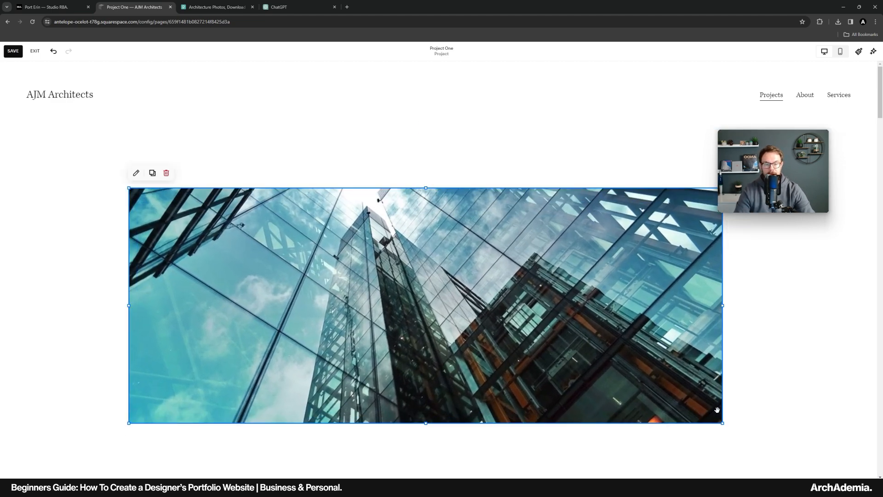
pyautogui.moveTo(720, 422); pyautogui.dragTo(517, 355)
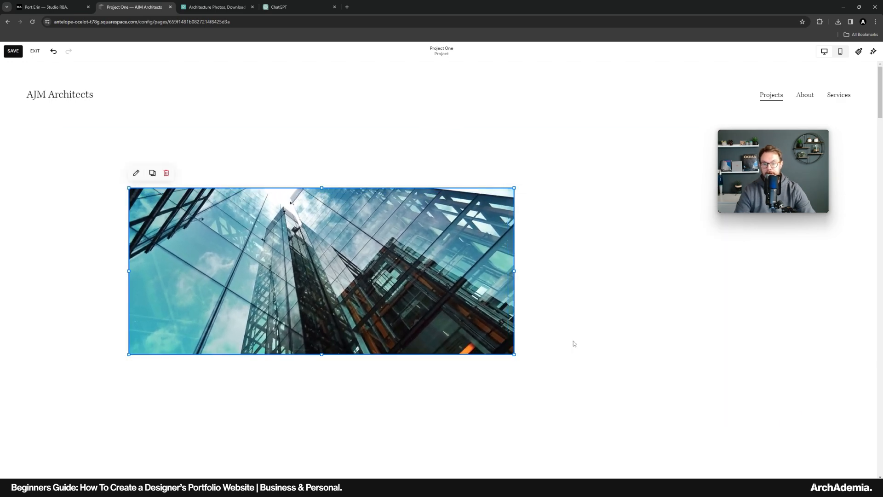
pyautogui.click(243, 275)
pyautogui.click(98, 239)
# Add an empty text block beside the glass tower image, aligned with its upper edge
pyautogui.click(44, 144)
pyautogui.click(43, 190)
pyautogui.moveTo(179, 210); pyautogui.dragTo(581, 238)
pyautogui.click(600, 261)
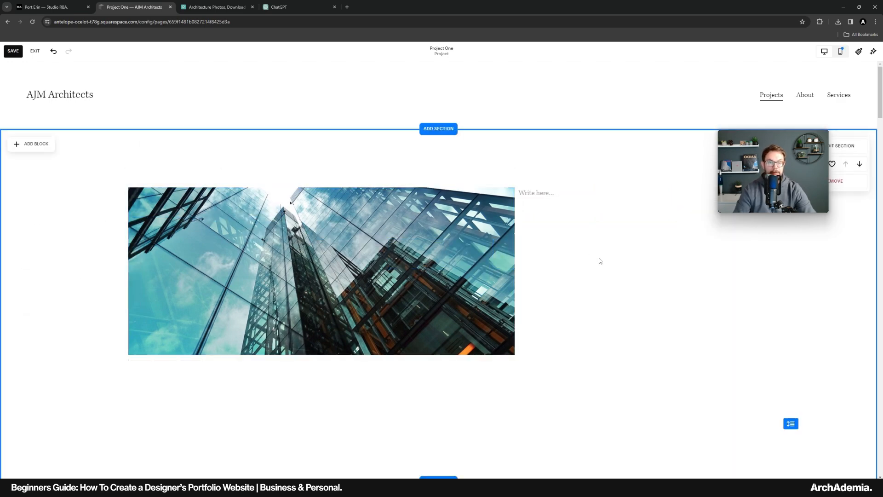
pyautogui.click(552, 197)
pyautogui.click(581, 260)
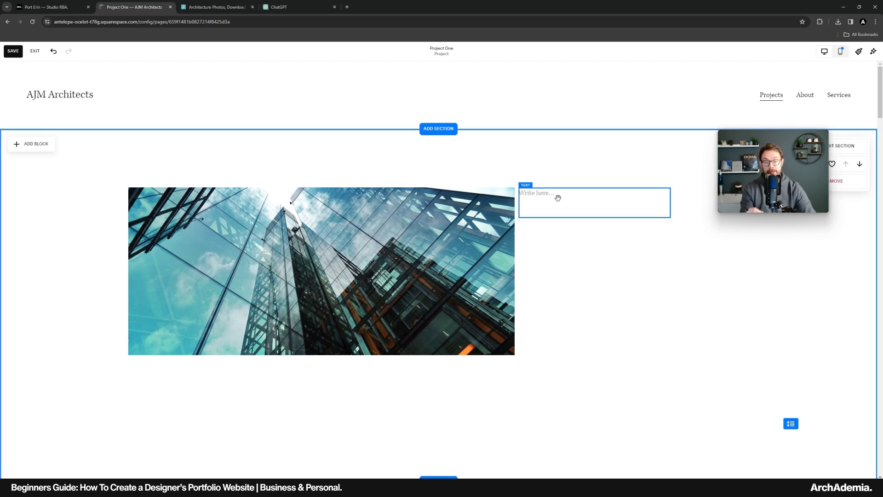
# Add a button block directly beneath the empty text block beside the glass tower image
pyautogui.click(32, 144)
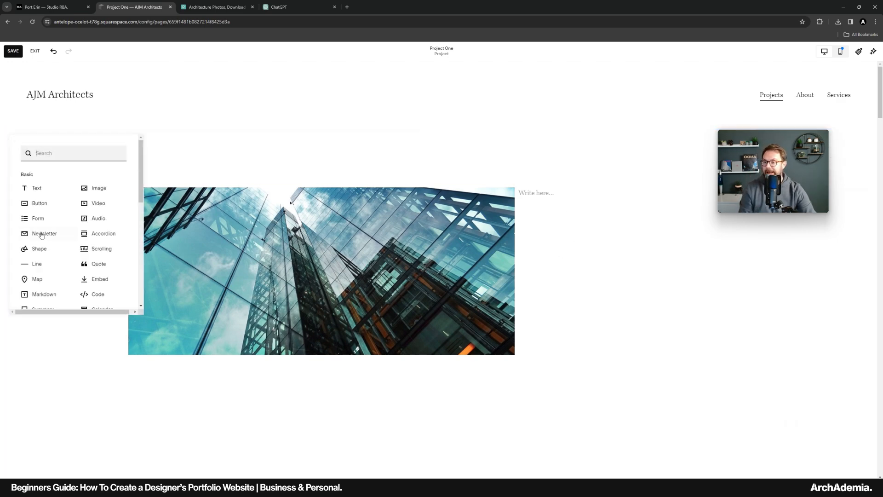
pyautogui.click(39, 203)
pyautogui.moveTo(166, 215); pyautogui.dragTo(575, 268)
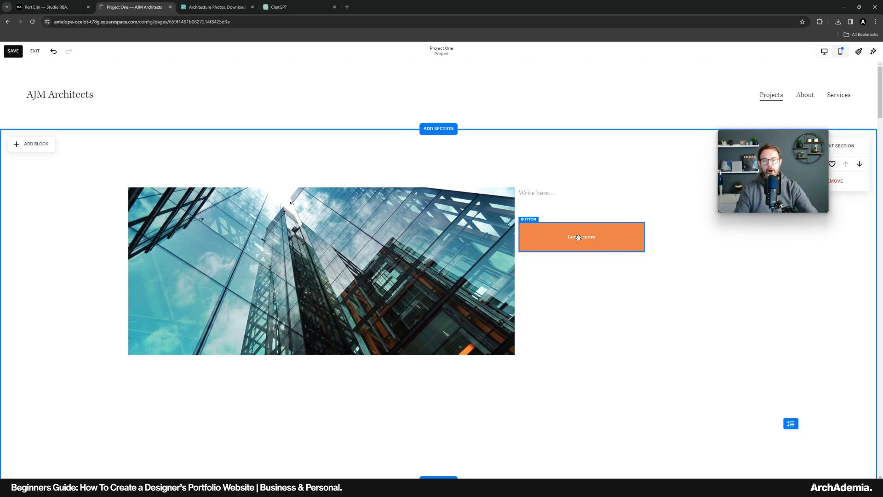
pyautogui.scroll(-15, 519, 279)
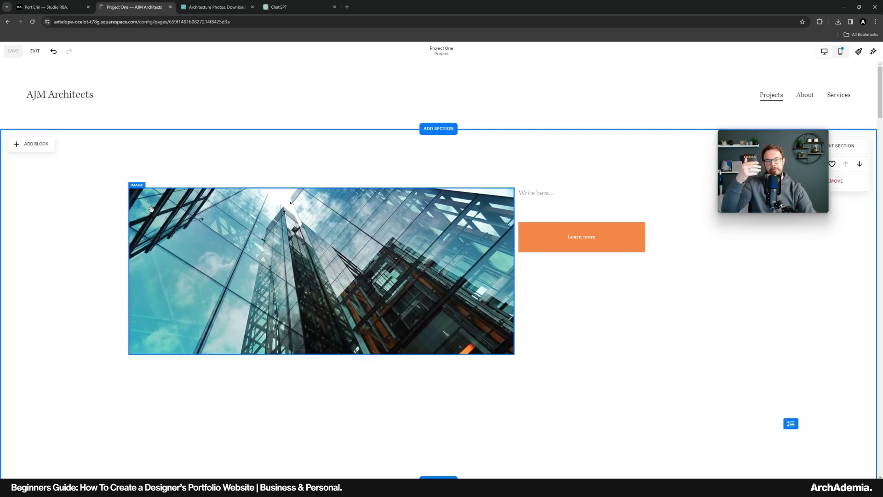
# Save and close the Project One page editor, and open the Projects portfolio overview page
pyautogui.click(35, 52)
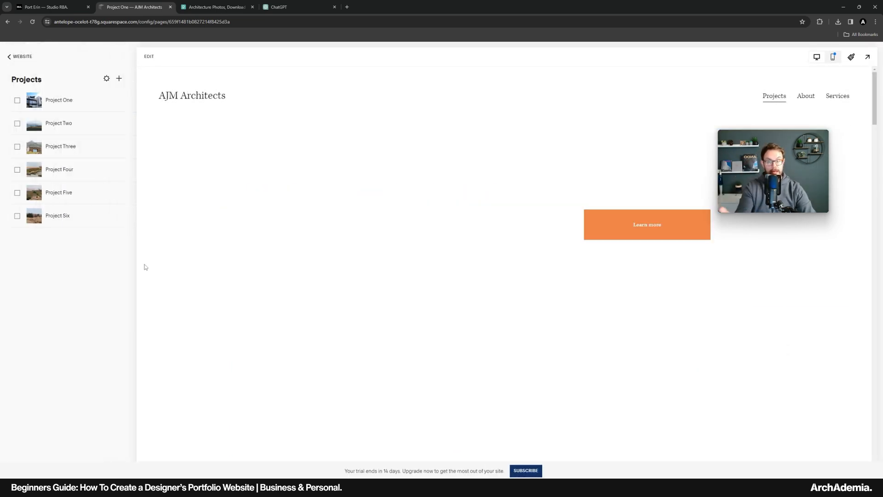
pyautogui.click(23, 56)
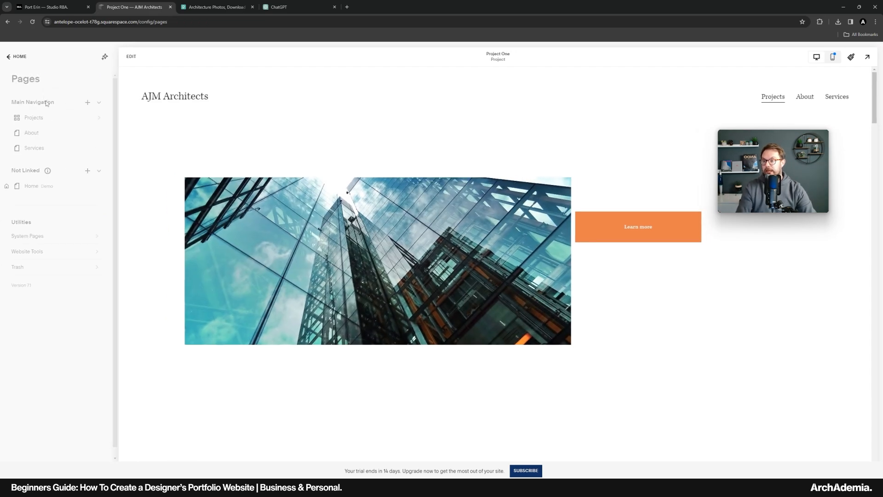
pyautogui.click(31, 120)
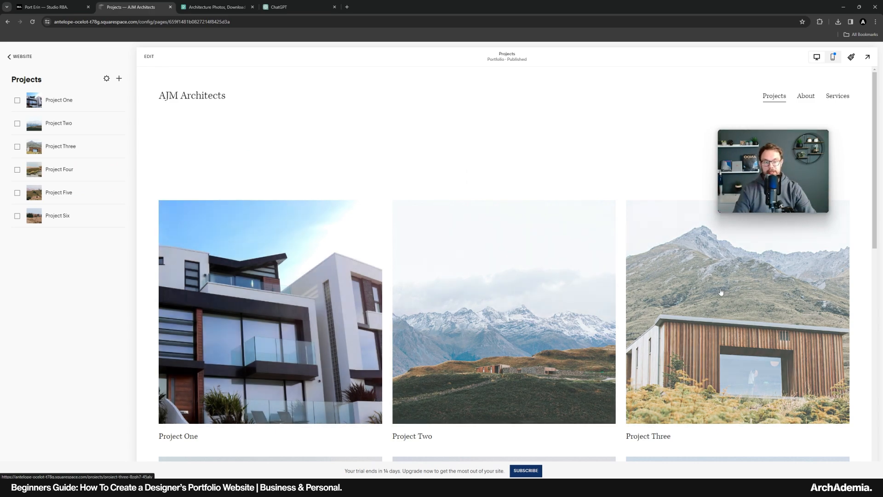
pyautogui.scroll(-8, 442, 323)
pyautogui.scroll(8, 414, 322)
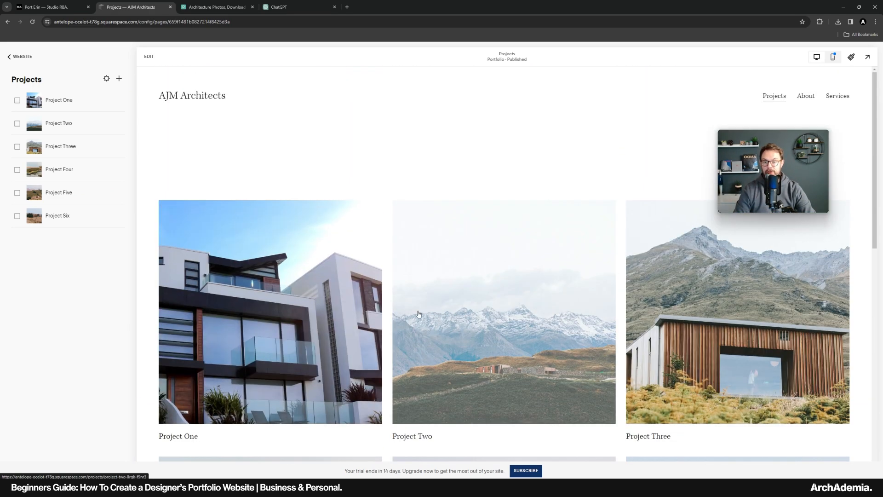
# Compare the Studio RBA homepage's project grid with the Projects page grid
pyautogui.click(77, 5)
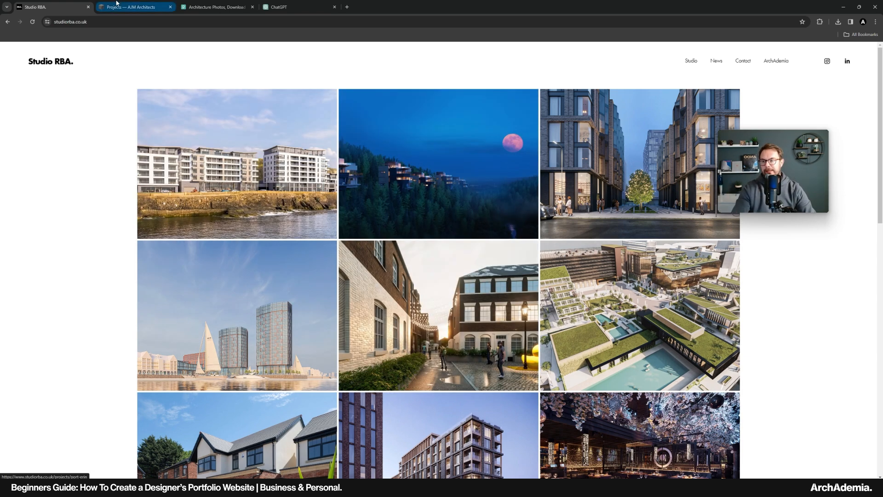
pyautogui.click(117, 5)
pyautogui.scroll(-4, 491, 298)
pyautogui.scroll(2, 510, 318)
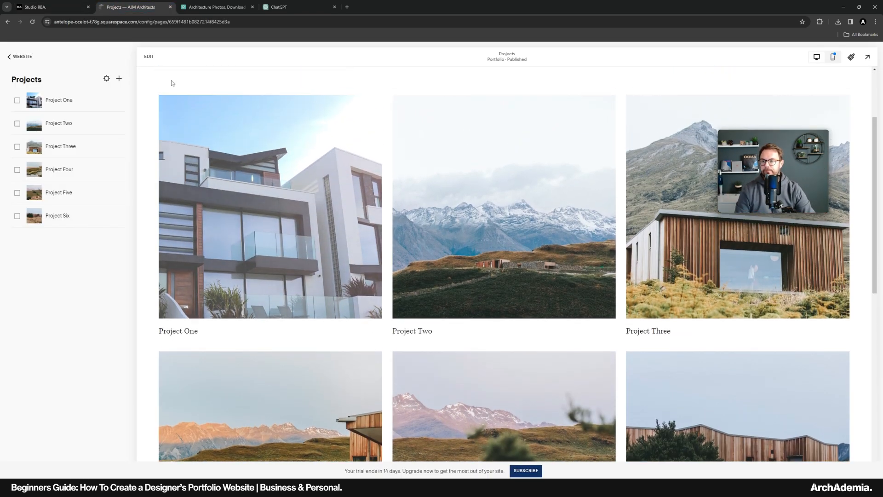
# Open the Projects page for editing and bring up the project grid section's settings
pyautogui.click(149, 57)
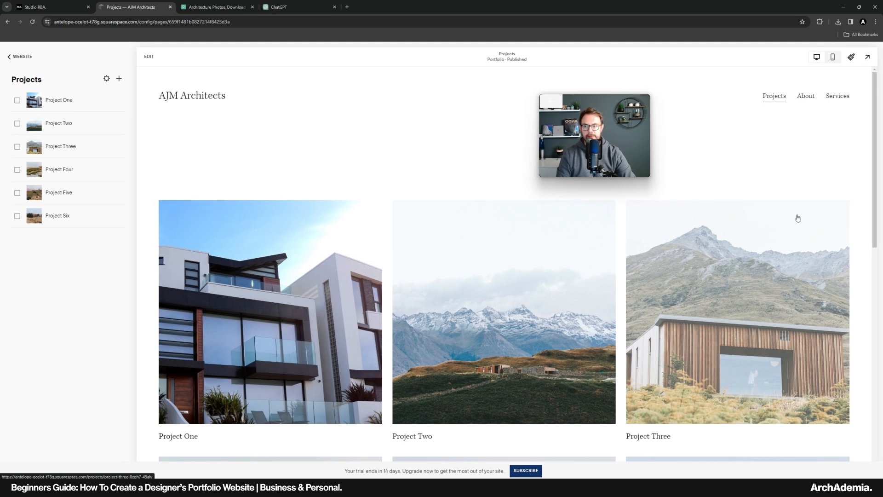
pyautogui.click(150, 57)
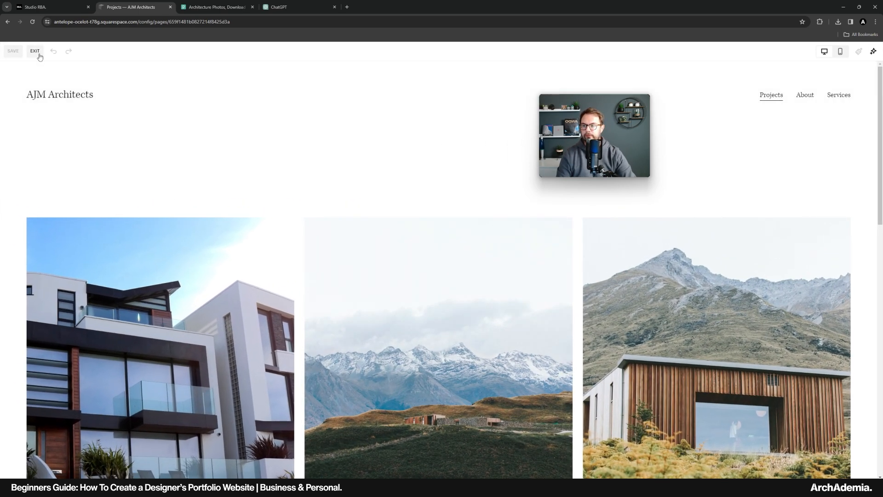
pyautogui.click(35, 51)
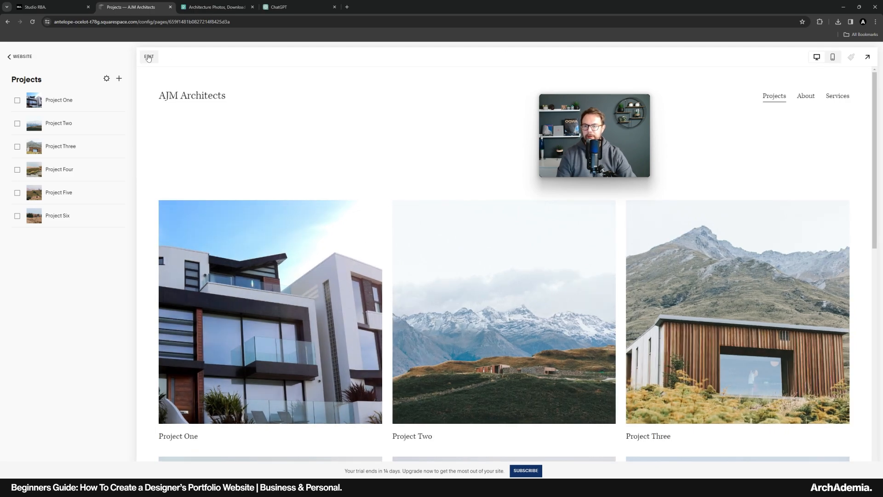
pyautogui.click(148, 56)
pyautogui.click(830, 161)
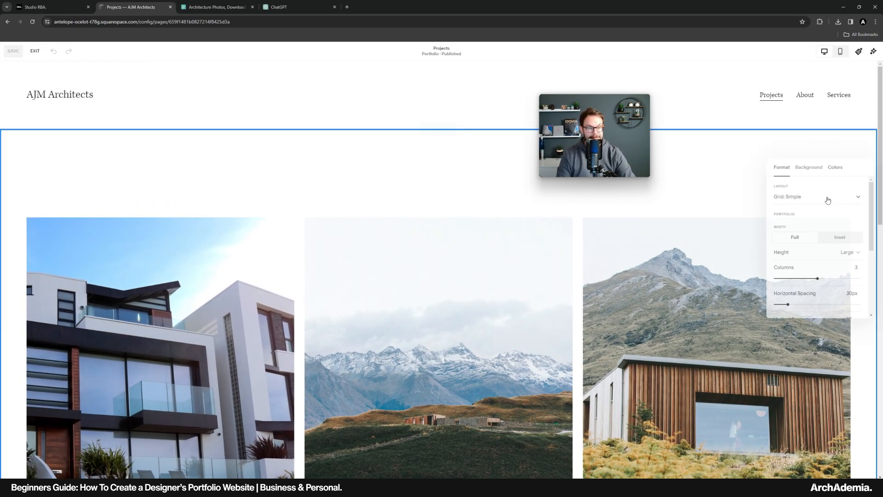
# Try the Hover: Follow Cursor and Grid: Overlay layouts on the portfolio section, and return it to Grid: Simple
pyautogui.scroll(-3, 414, 240)
pyautogui.click(791, 197)
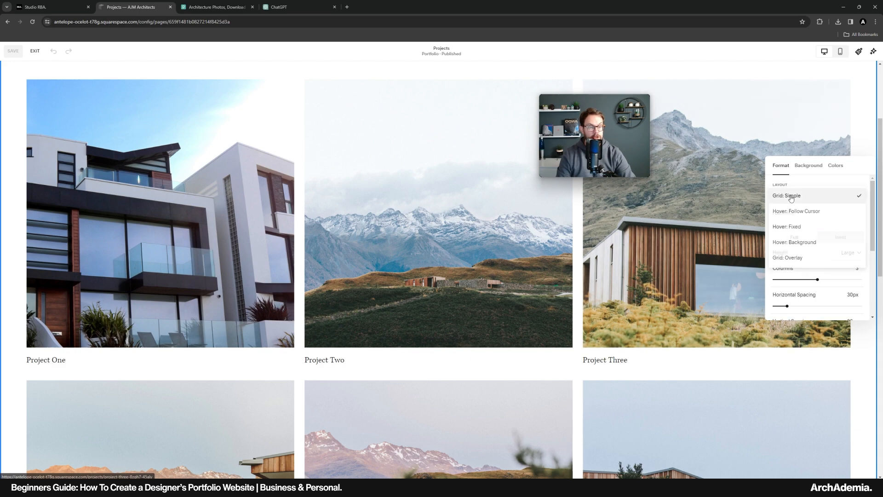
pyautogui.click(799, 212)
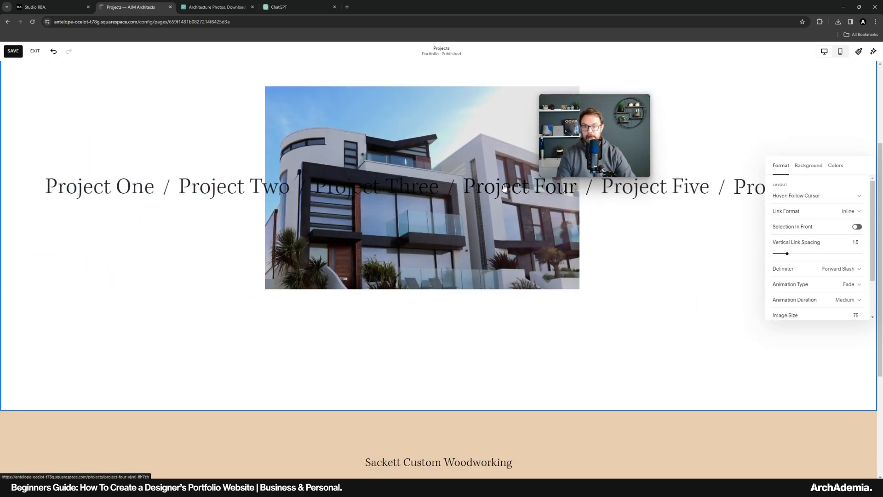
pyautogui.click(799, 204)
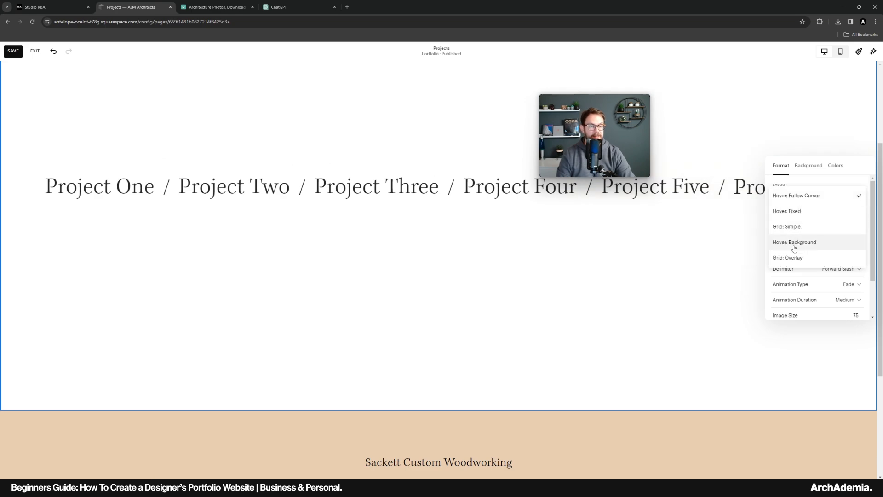
pyautogui.click(788, 258)
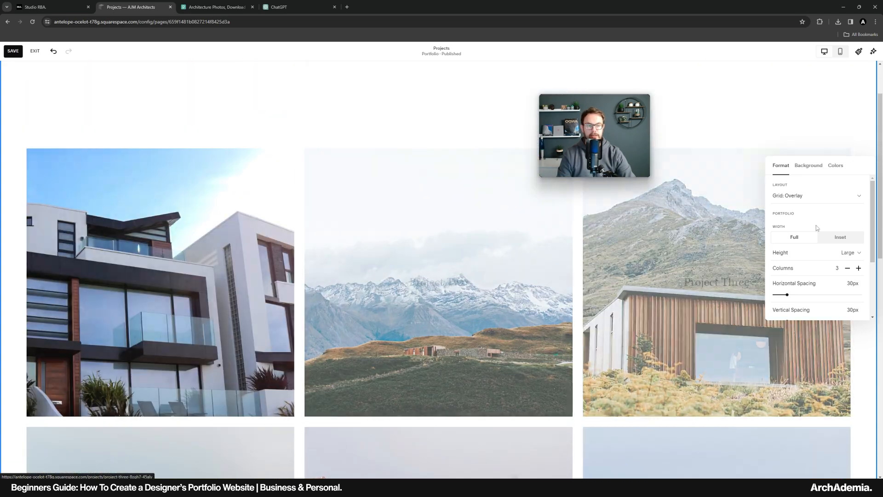
pyautogui.click(806, 197)
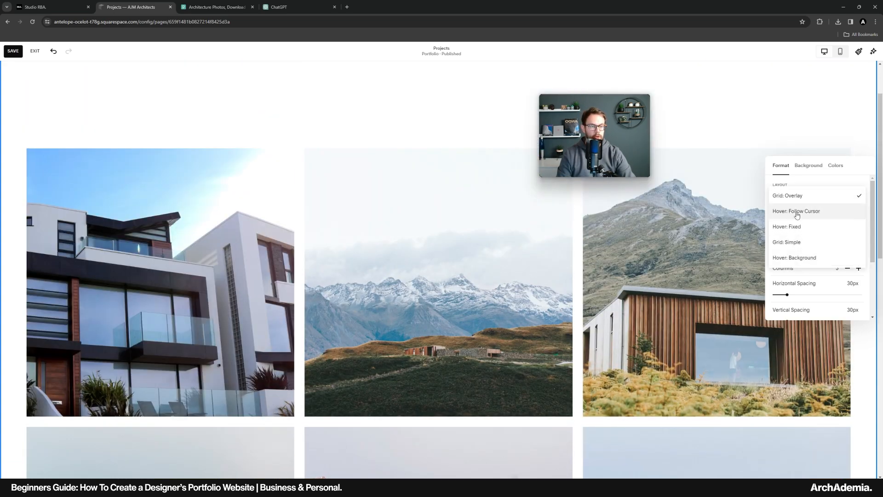
pyautogui.click(789, 247)
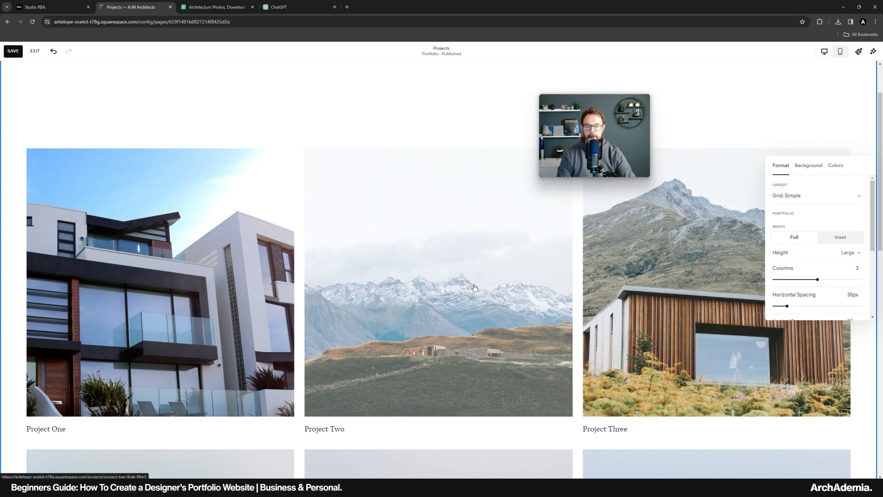
# Review the whole project grid in the simple layout and the section's background options
pyautogui.scroll(-3, 183, 341)
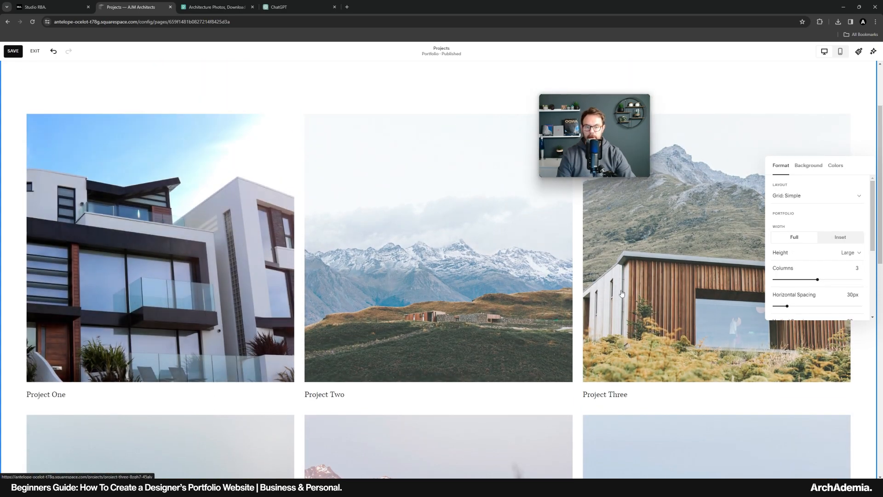
pyautogui.scroll(-5, 239, 316)
pyautogui.scroll(-5, 248, 305)
pyautogui.scroll(12, 271, 273)
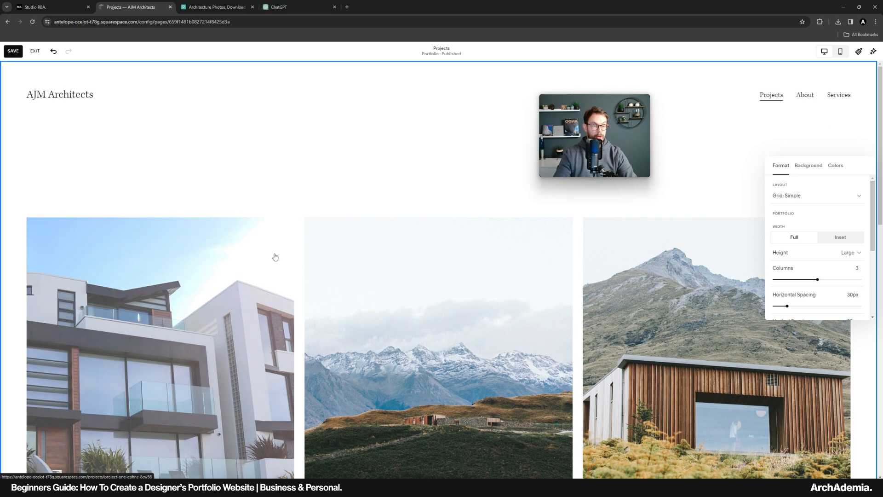
pyautogui.click(835, 173)
pyautogui.click(823, 167)
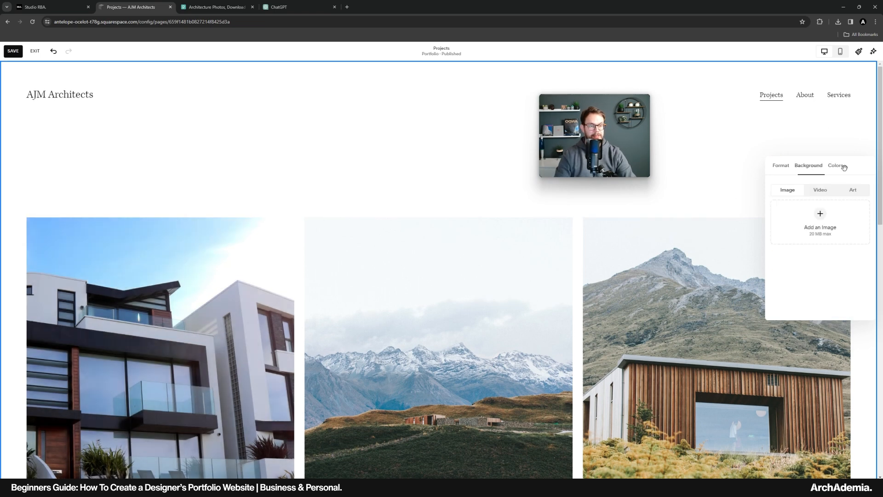
# Try the project grid with 4 columns and review the arrangement of the thumbnails
pyautogui.scroll(-1, 806, 266)
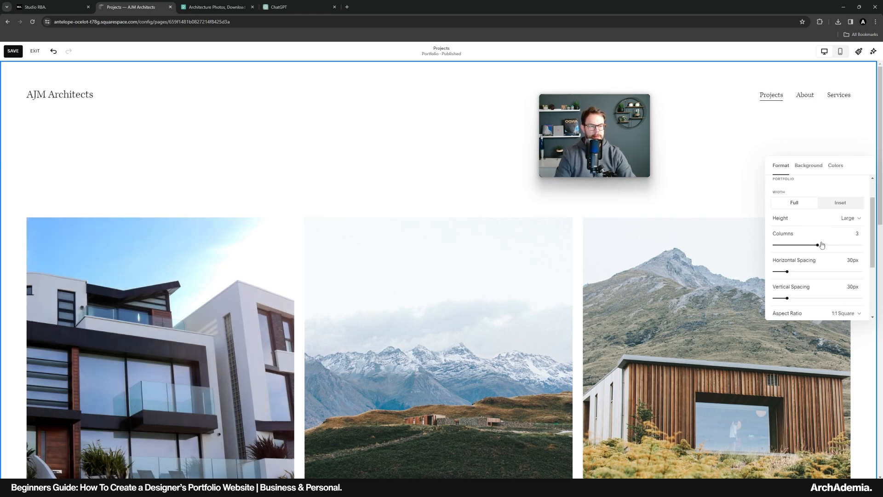
pyautogui.moveTo(832, 244); pyautogui.dragTo(842, 244)
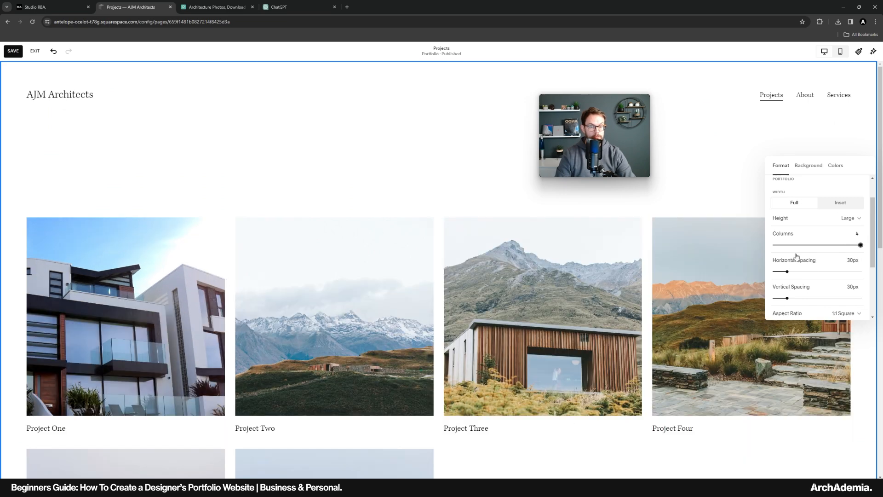
pyautogui.scroll(-5, 568, 262)
pyautogui.scroll(3, 467, 277)
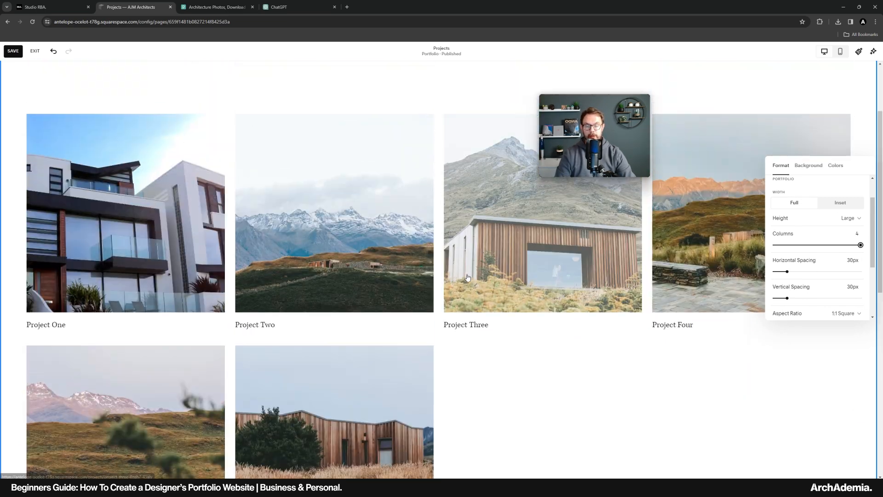
pyautogui.scroll(1, 468, 277)
# Set the project grid to 2 columns and check the larger thumbnails down the page
pyautogui.moveTo(858, 247); pyautogui.dragTo(774, 245)
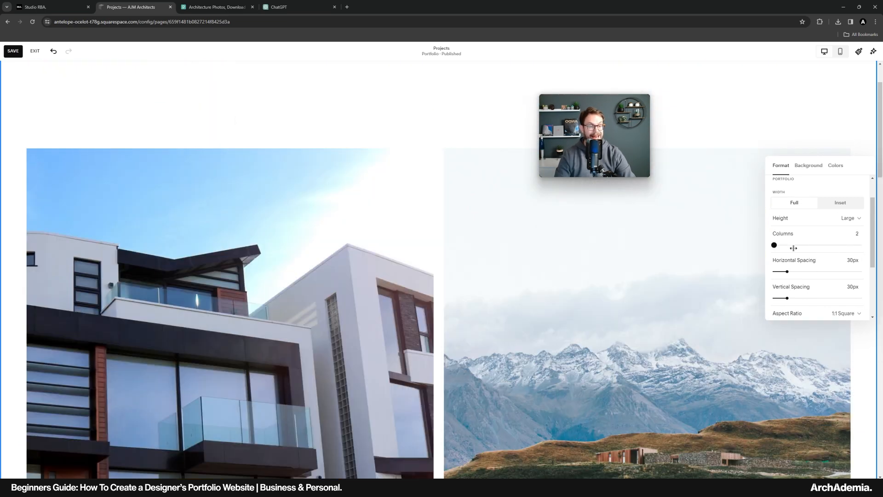
pyautogui.scroll(-5, 288, 299)
pyautogui.scroll(-5, 288, 299)
pyautogui.scroll(8, 288, 299)
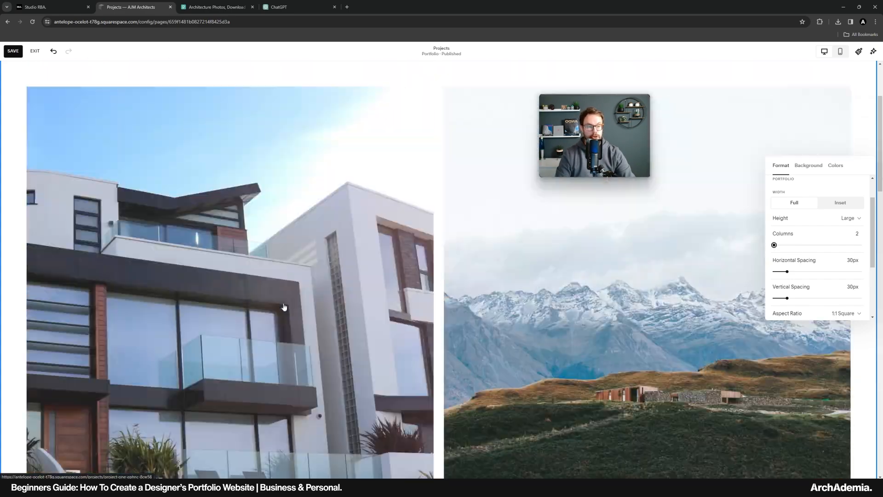
# Set the project thumbnails' aspect ratio to 16:9 Widescreen and check all six projects
pyautogui.scroll(-1, 826, 255)
pyautogui.scroll(-2, 826, 254)
pyautogui.click(843, 219)
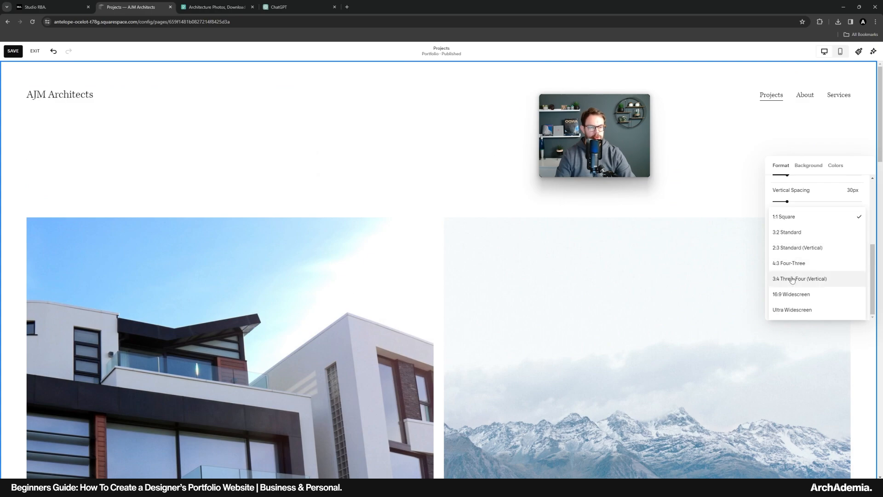
pyautogui.click(777, 295)
pyautogui.scroll(-7, 386, 287)
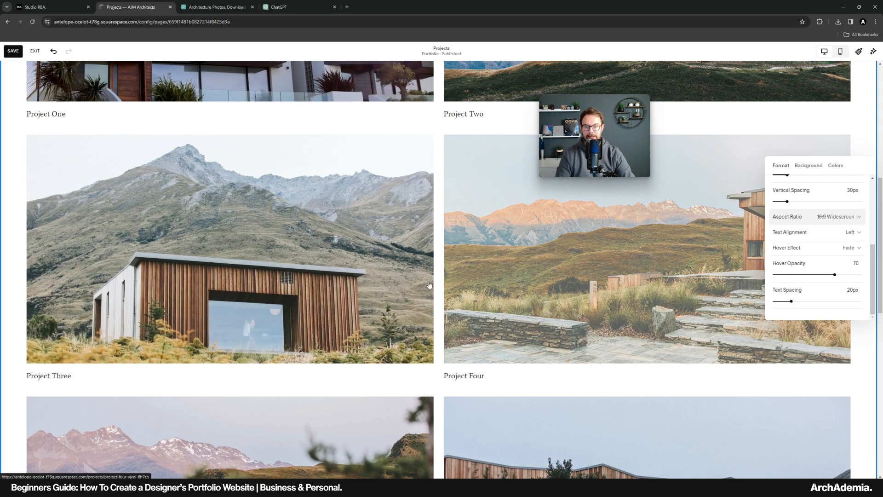
pyautogui.scroll(-5, 375, 283)
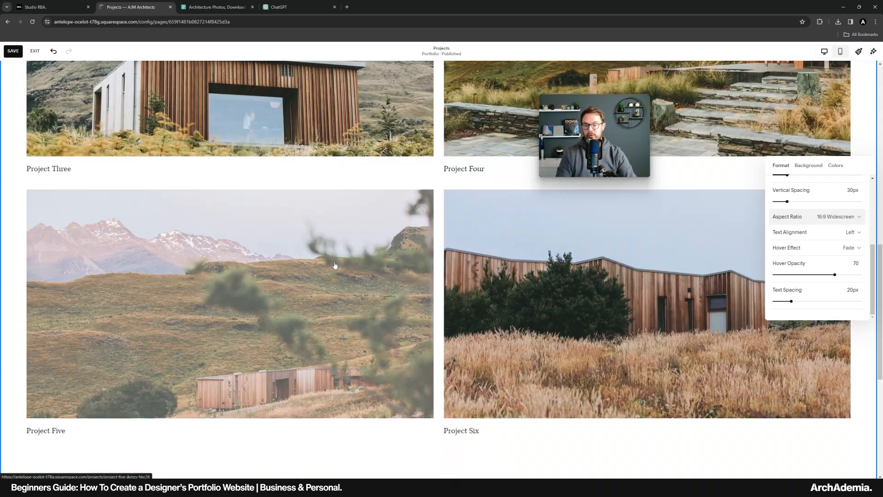
pyautogui.scroll(10, 341, 247)
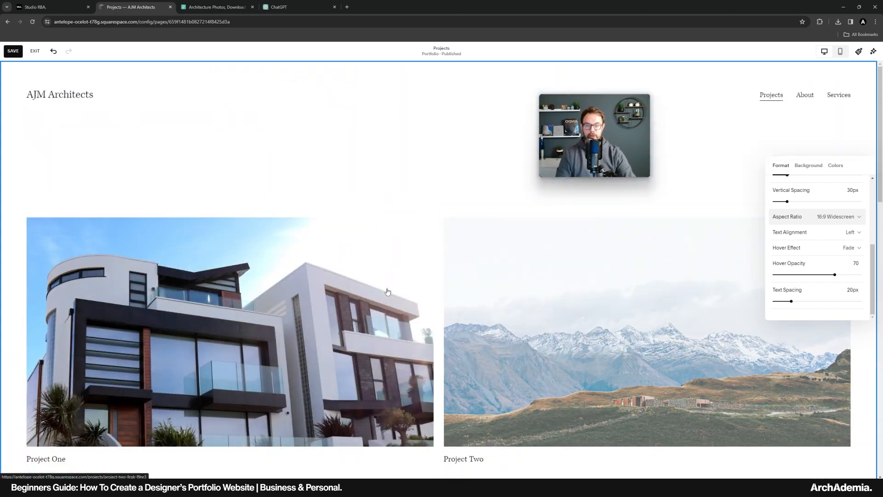
# Set the project grid's hover opacity to 40 and text spacing to 18px, using the Studio RBA homepage as a comparison
pyautogui.scroll(-8, 343, 247)
pyautogui.scroll(8, 377, 307)
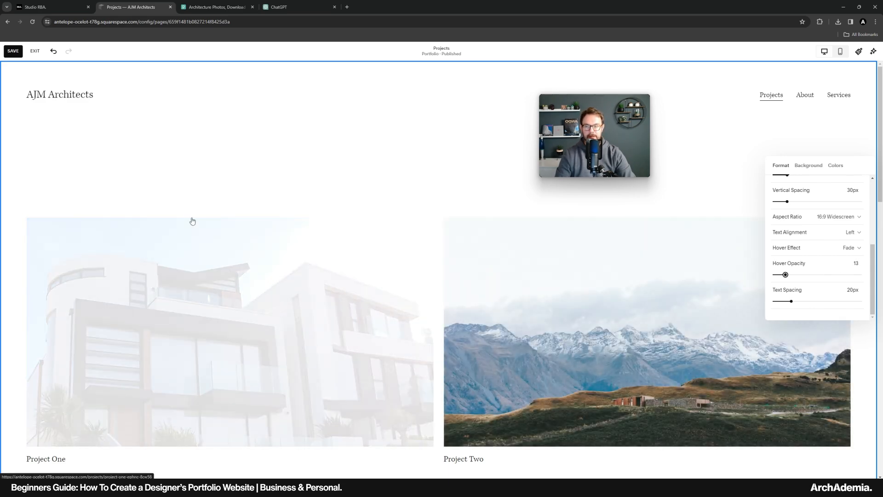
pyautogui.click(49, 6)
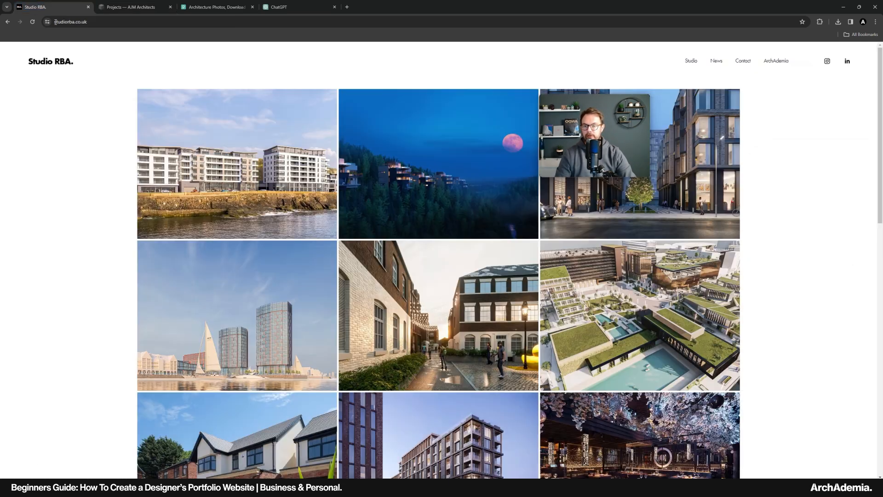
pyautogui.click(153, 5)
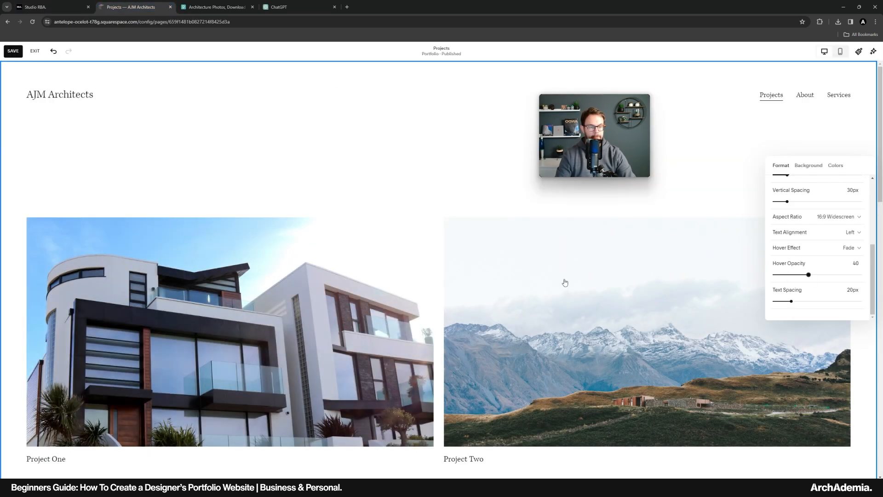
pyautogui.scroll(-3, 675, 280)
pyautogui.moveTo(791, 301)
pyautogui.mouseDown()
pyautogui.moveTo(802, 301)
pyautogui.moveTo(789, 302)
pyautogui.mouseUp()
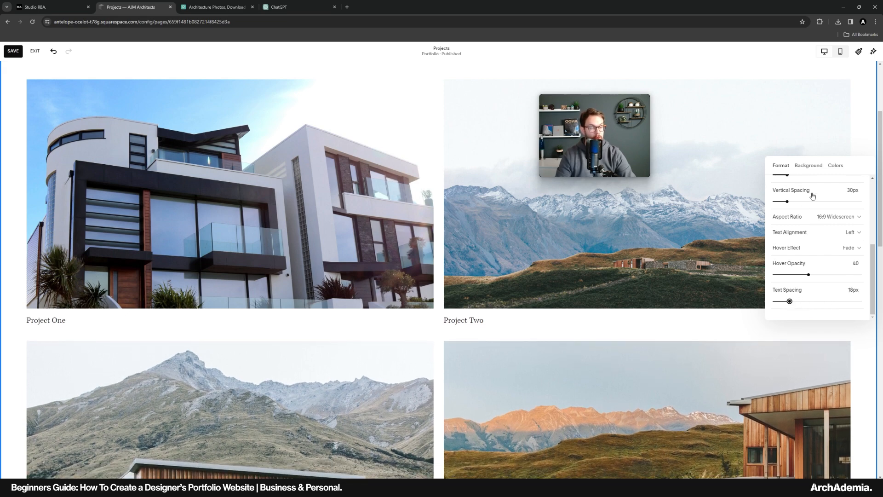
# Save the Projects page, exit its editor and return to the site's Pages list
pyautogui.scroll(3, 461, 175)
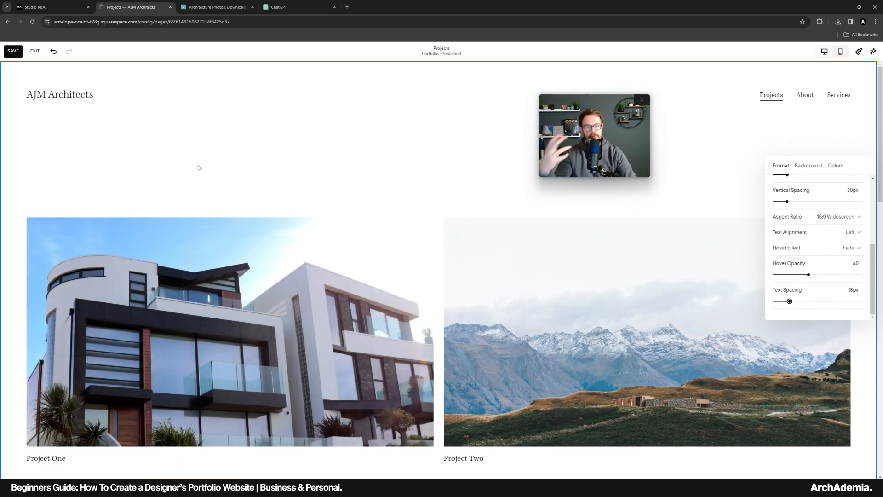
pyautogui.click(16, 53)
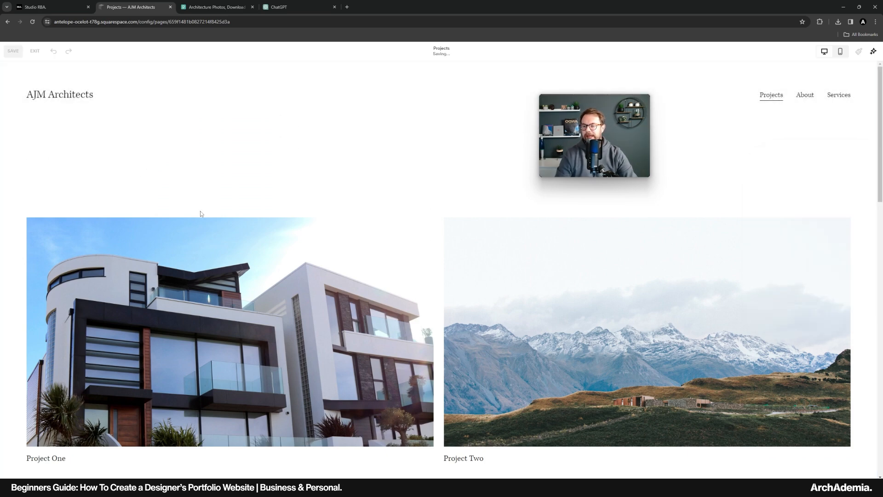
pyautogui.click(36, 51)
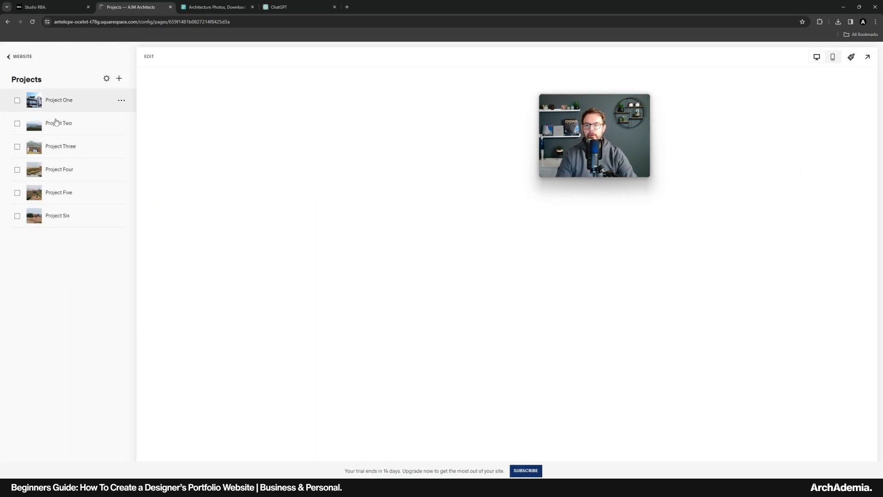
pyautogui.click(21, 56)
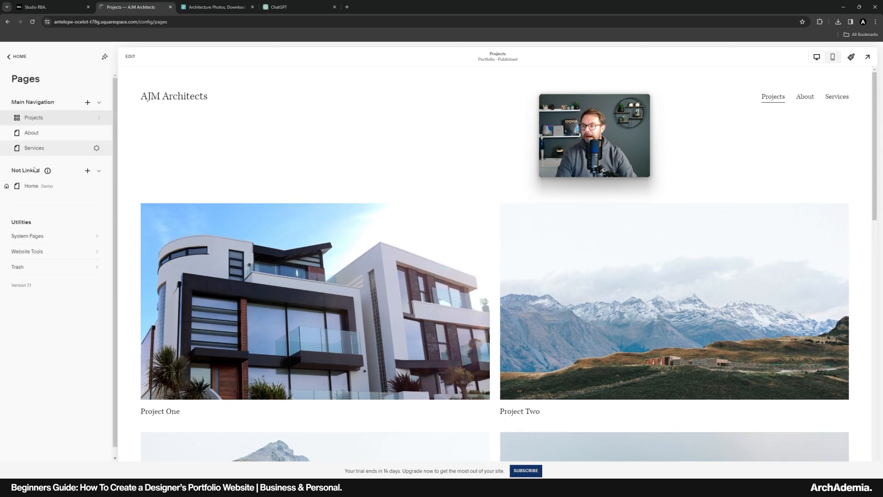
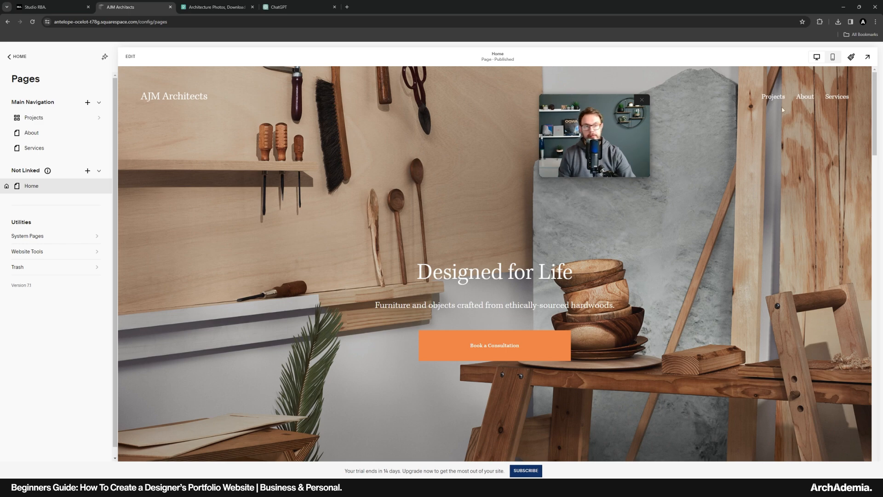
# Preview the site full screen from the Home page, check the Projects page's thumbnails, and return to the Pages list
pyautogui.click(867, 57)
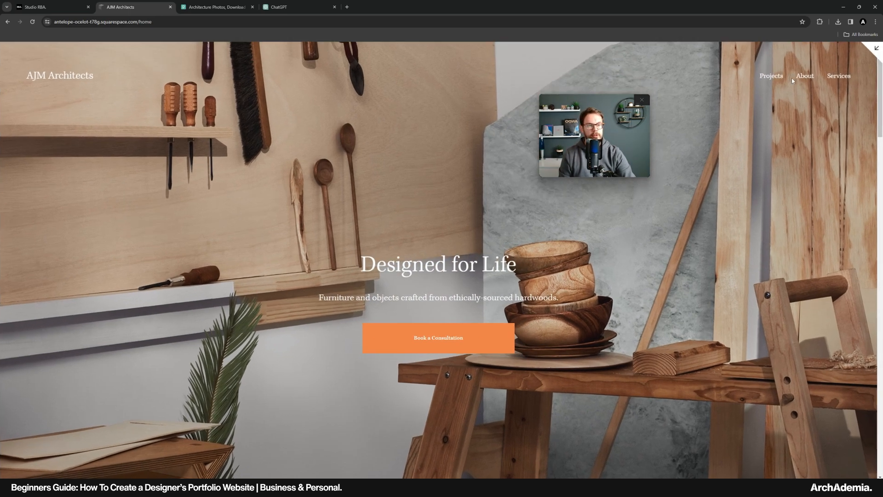
pyautogui.click(770, 78)
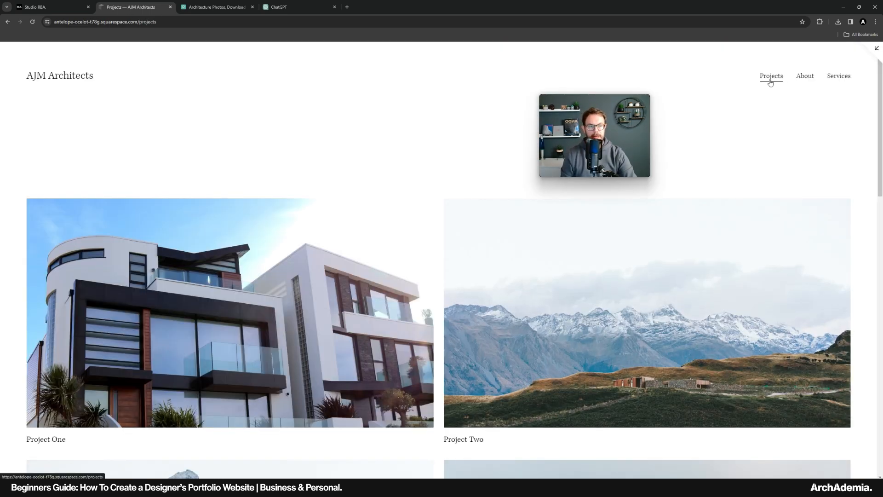
pyautogui.scroll(-12, 336, 299)
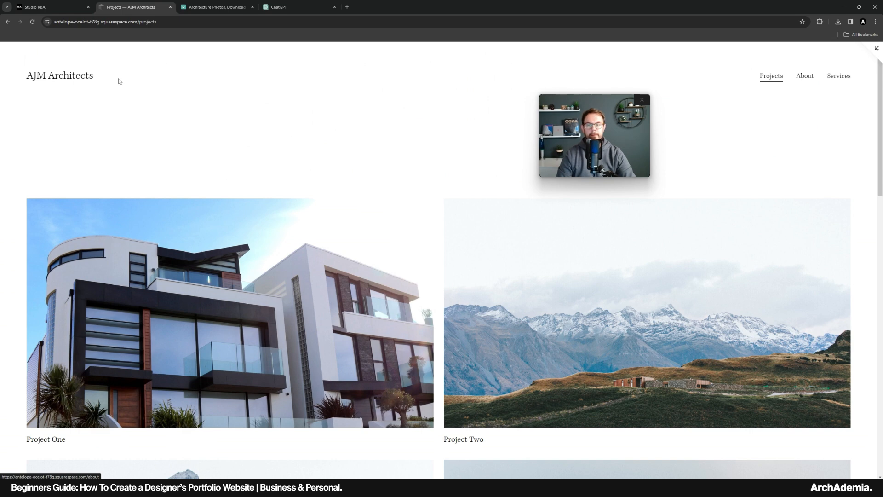
pyautogui.click(876, 51)
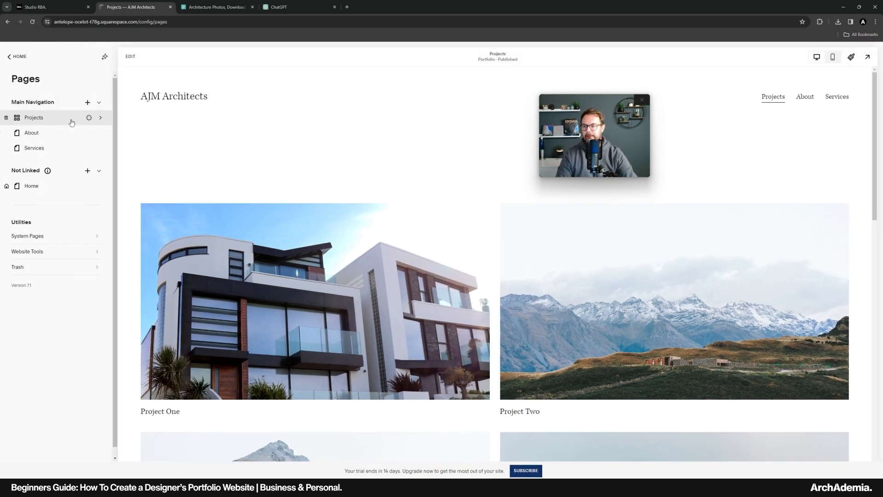
# Open the About page for editing and look over its heading, full-width photo and text sections
pyautogui.click(46, 134)
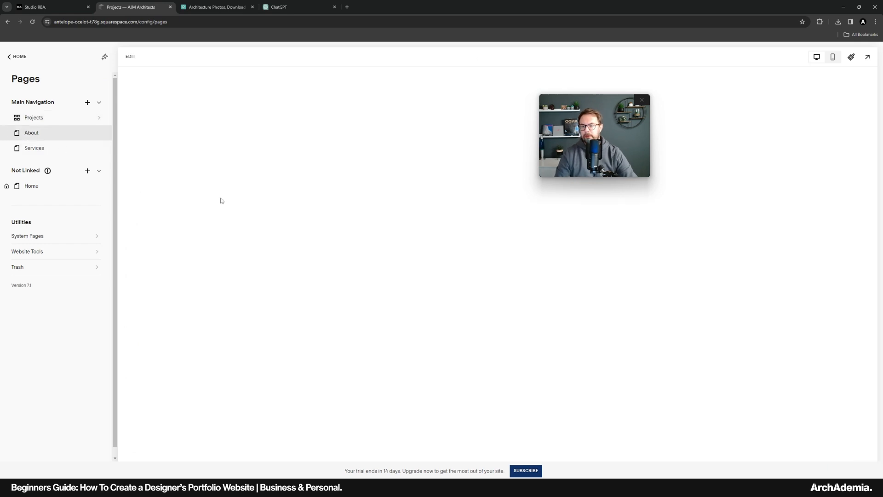
pyautogui.click(129, 57)
pyautogui.scroll(-1, 282, 225)
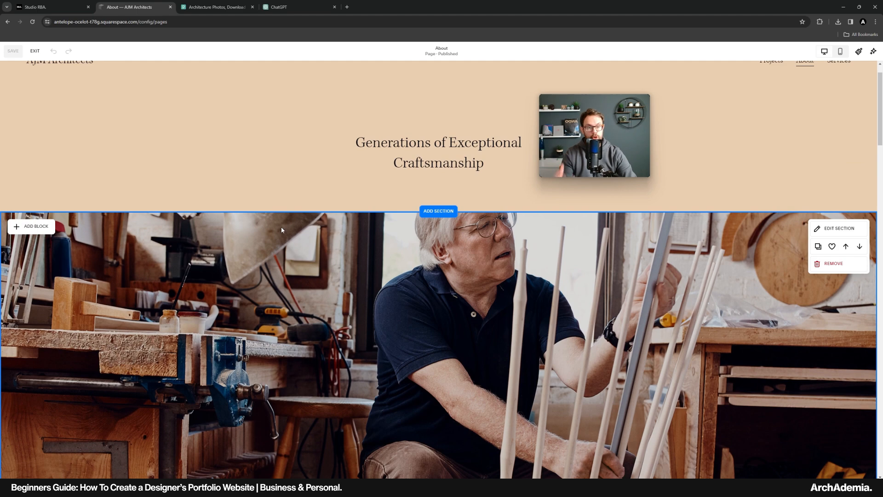
pyautogui.scroll(-7, 281, 229)
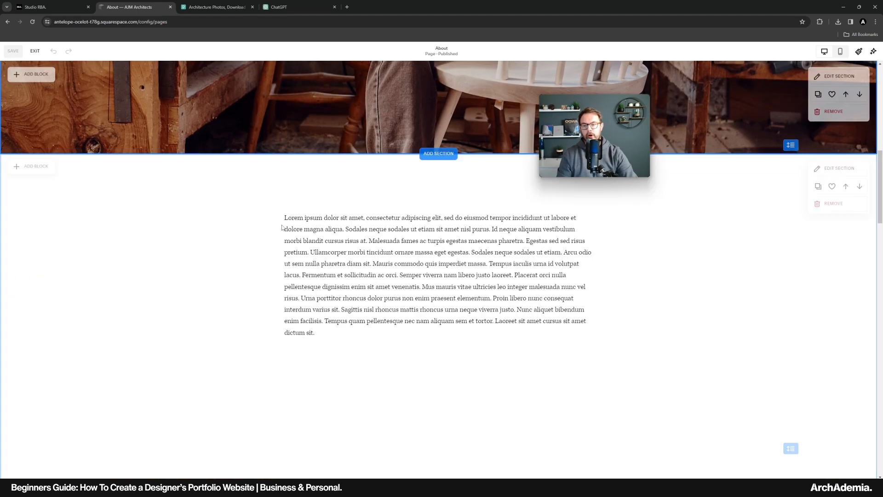
pyautogui.scroll(8, 282, 228)
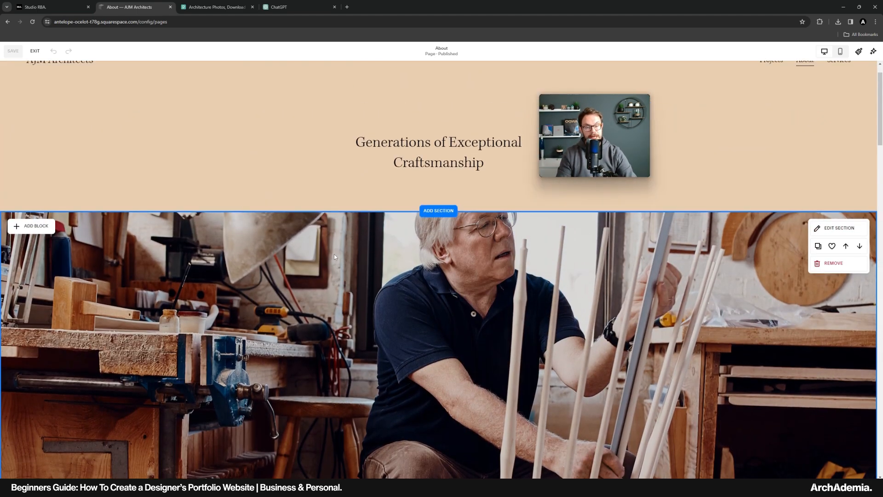
# Replace the About page's workshop background photo with StudioRBA_StudioSHOTS-3 from the ExtraWideShots folder in Studio RBA Resources > Office Photography
pyautogui.scroll(-1, 245, 238)
pyautogui.click(828, 198)
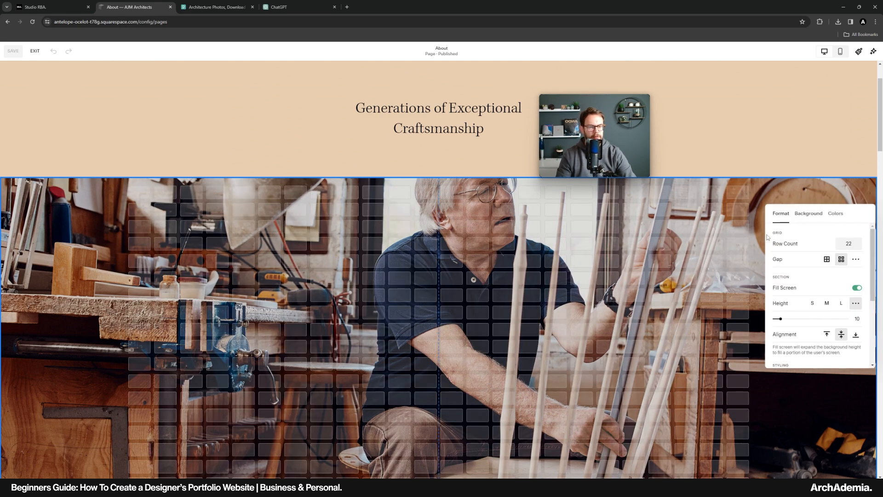
pyautogui.click(808, 215)
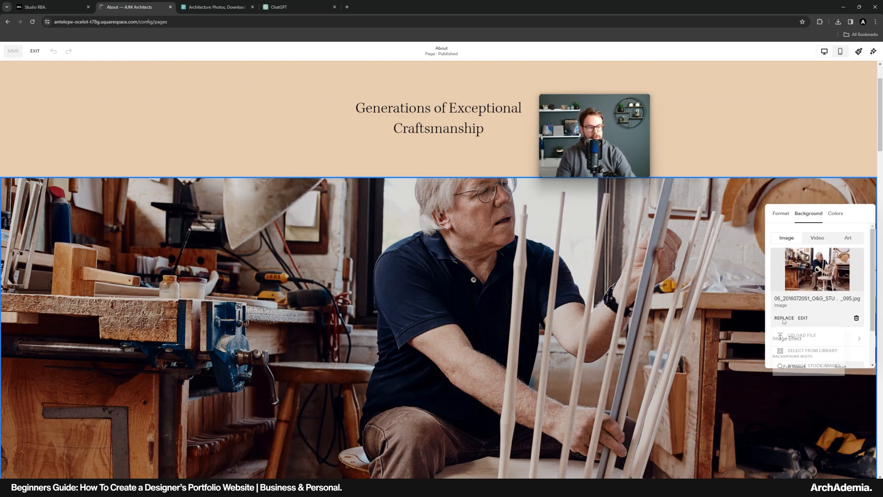
pyautogui.click(790, 337)
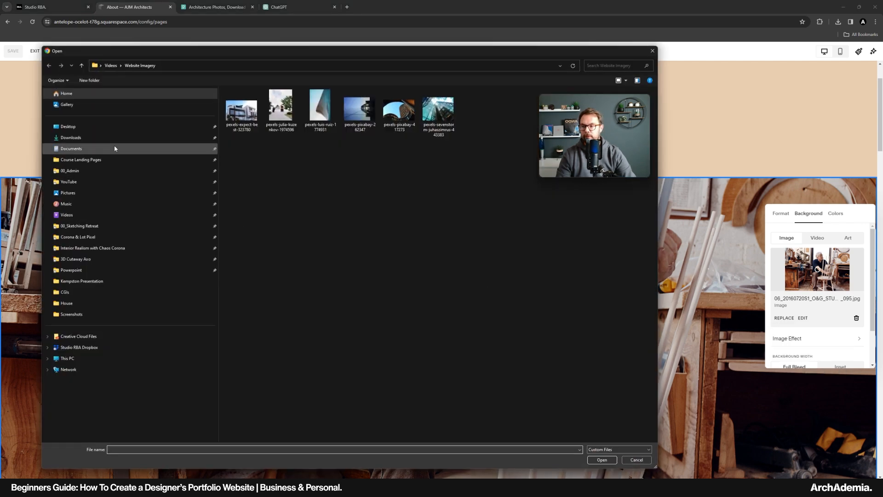
pyautogui.click(110, 126)
pyautogui.doubleClick(473, 113)
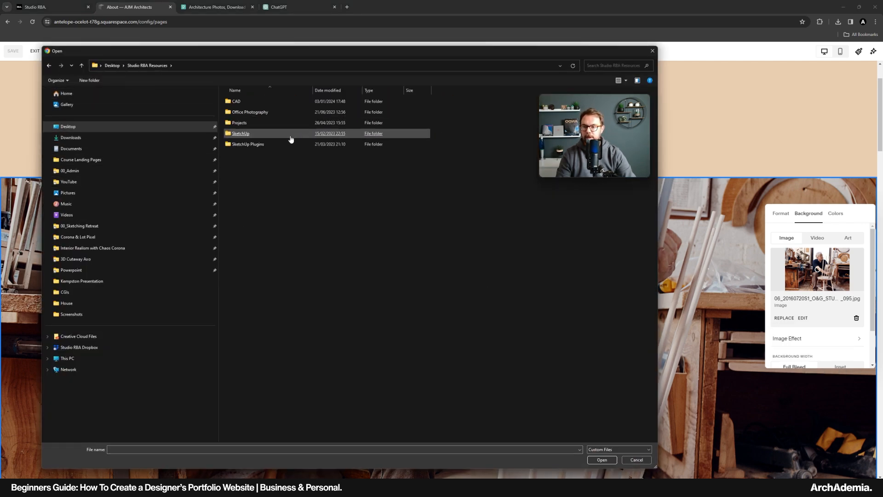
pyautogui.doubleClick(296, 134)
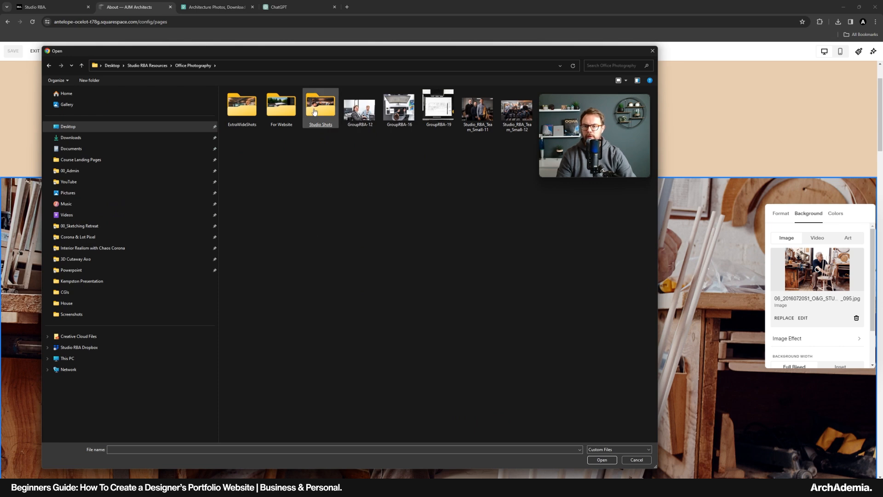
pyautogui.doubleClick(241, 110)
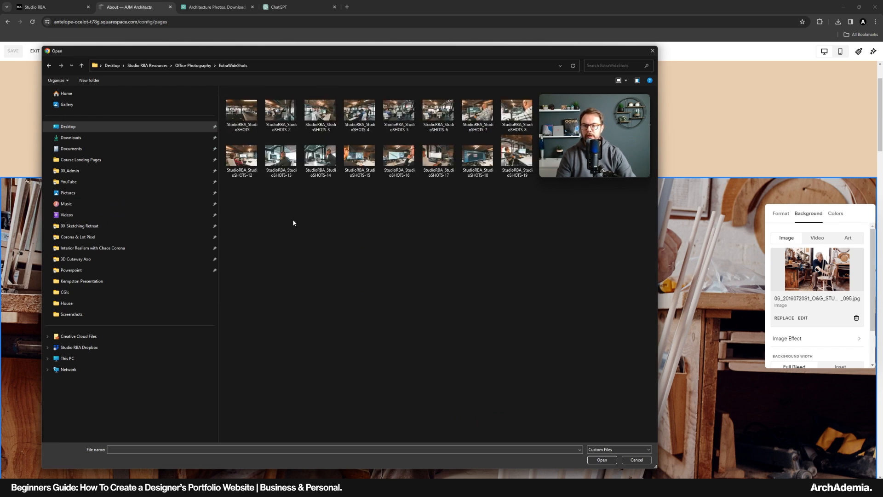
pyautogui.doubleClick(320, 111)
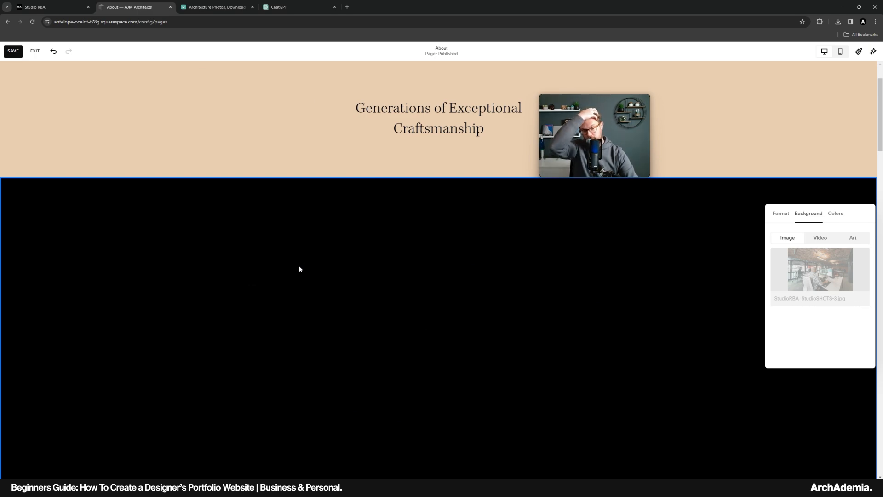
# Examine the studio photo on the About page together with the heading above and the placeholder text below
pyautogui.scroll(-3, 300, 266)
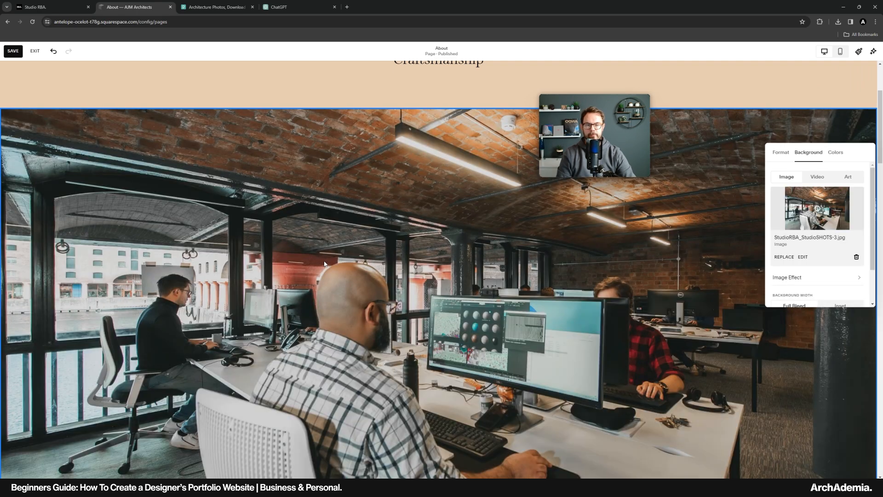
pyautogui.scroll(-2, 326, 261)
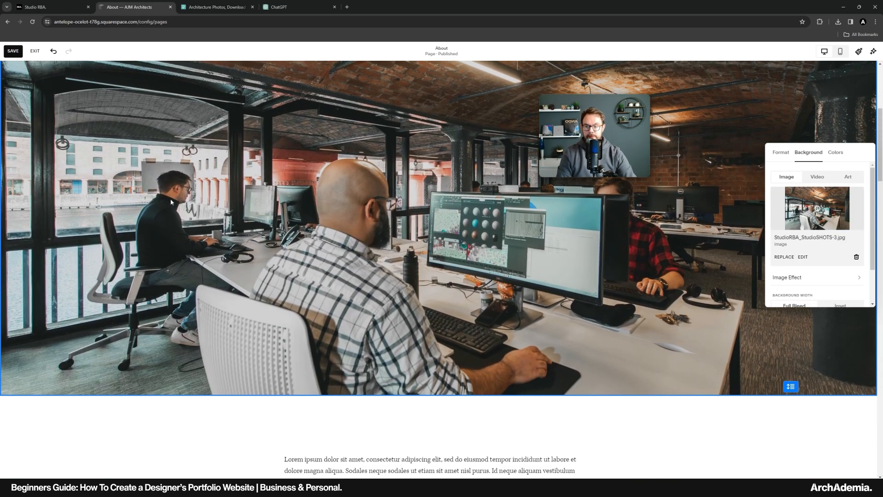
pyautogui.scroll(2, 361, 302)
pyautogui.scroll(3, 368, 292)
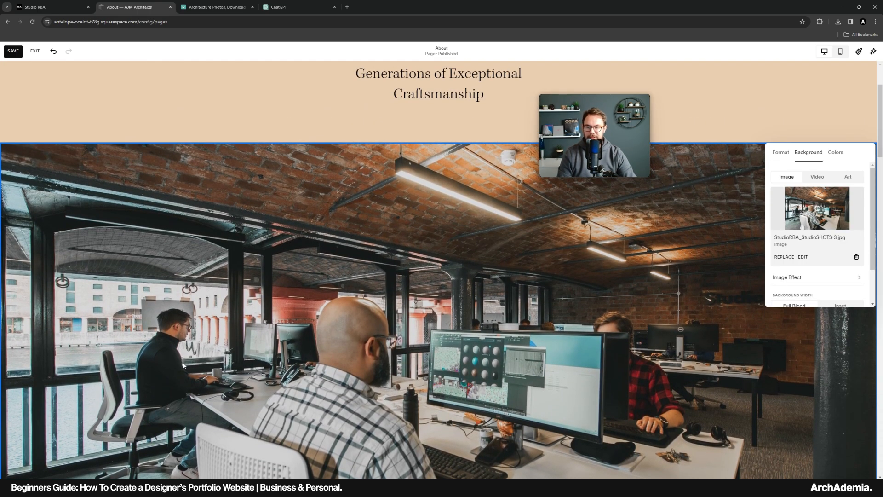
pyautogui.scroll(-15, 416, 181)
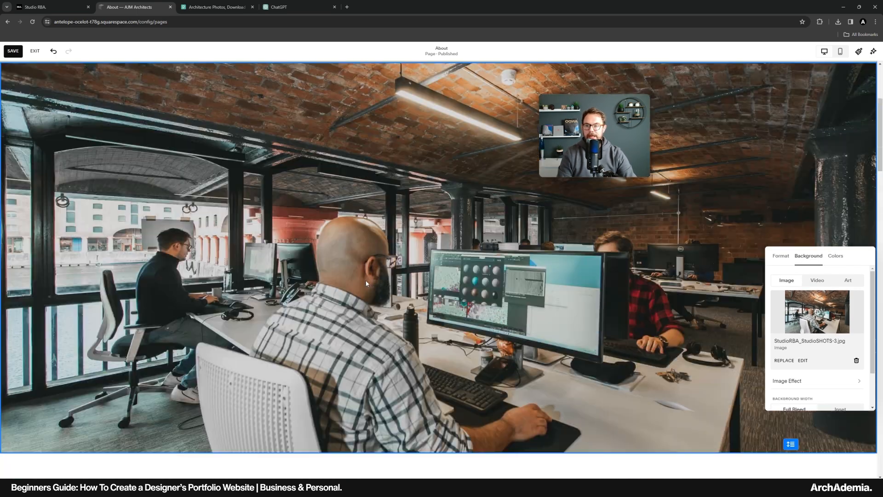
pyautogui.scroll(15, 353, 303)
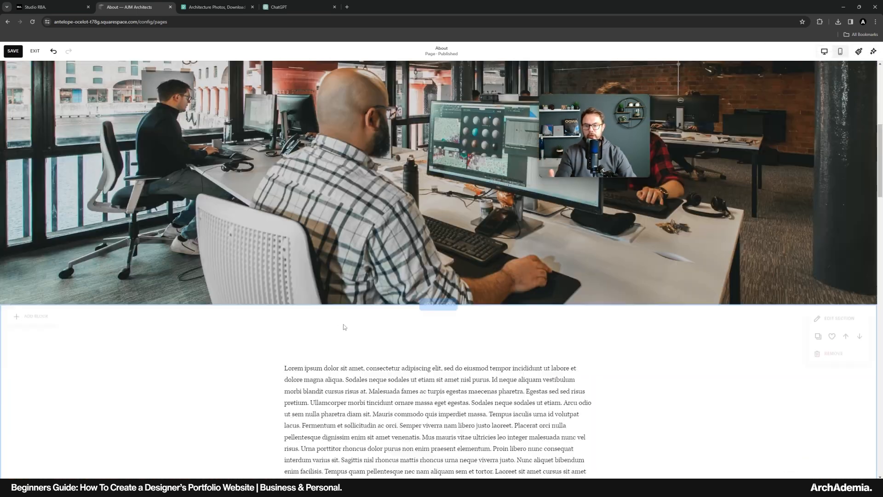
pyautogui.scroll(-4, 342, 326)
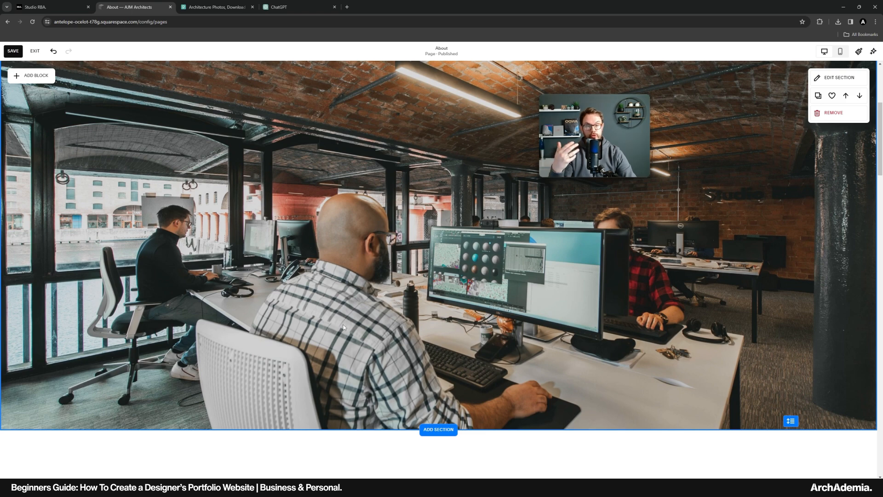
pyautogui.scroll(4, 343, 326)
# Switch to ChatGPT and send "Hi there, I'm currently building a website for my architecture studio, can you help me with some of the copy on certain pages?"
pyautogui.hotkey('ctrl', '4')
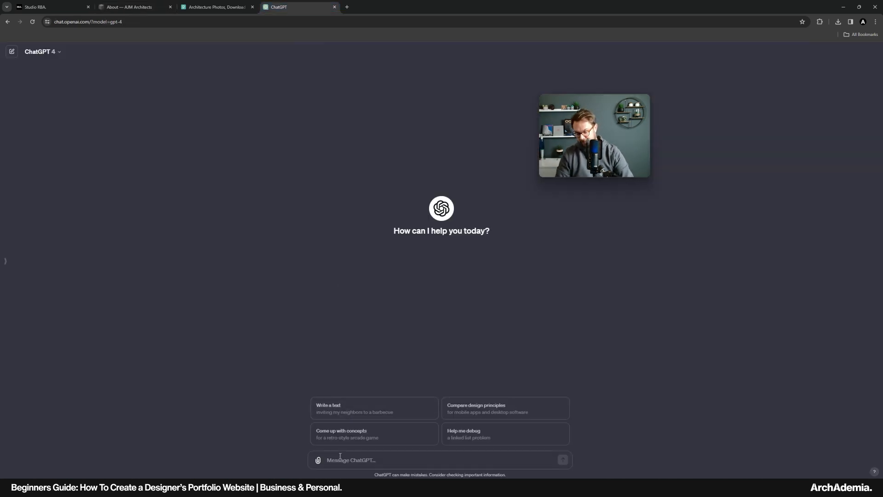
pyautogui.write("Hi there, I'm currently building a website for")
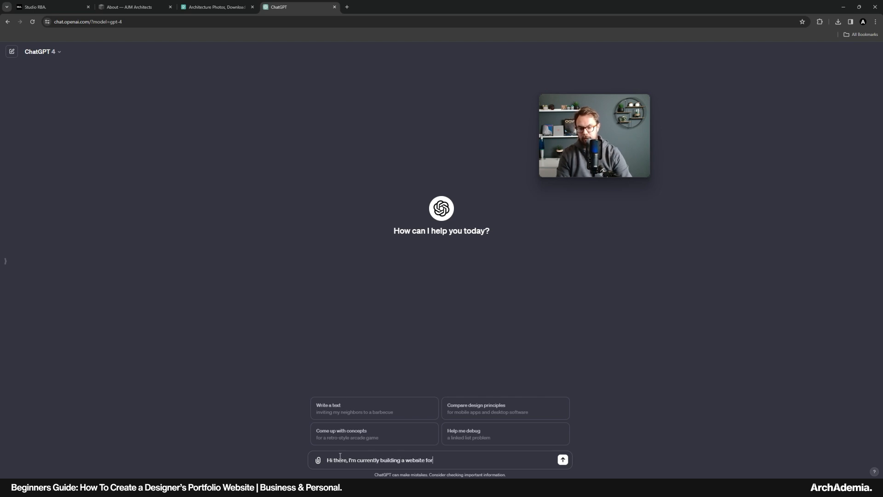
pyautogui.write(' my architecture s')
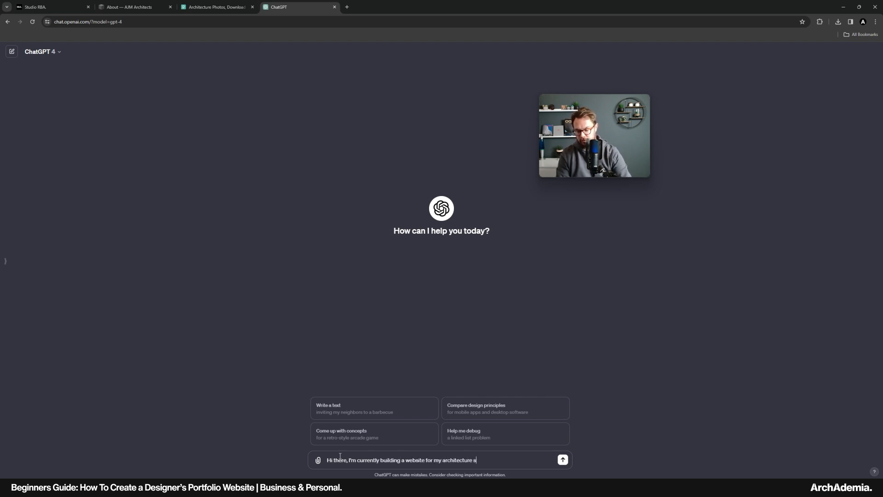
pyautogui.write('tudio, can you ')
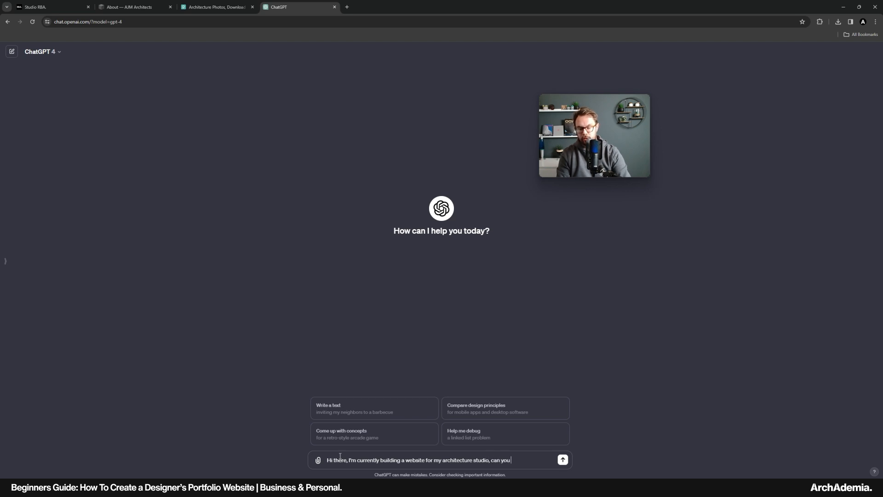
pyautogui.write('help me with some of')
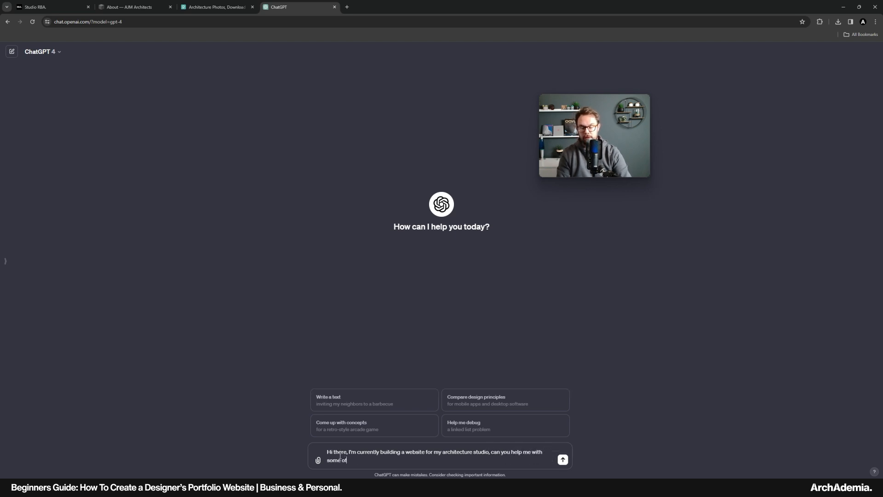
pyautogui.write(' the copy on')
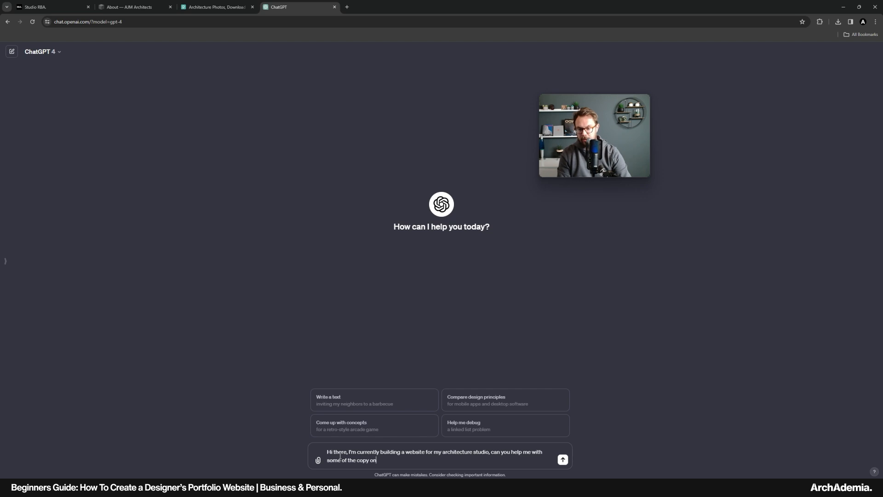
pyautogui.write(' certain pages?')
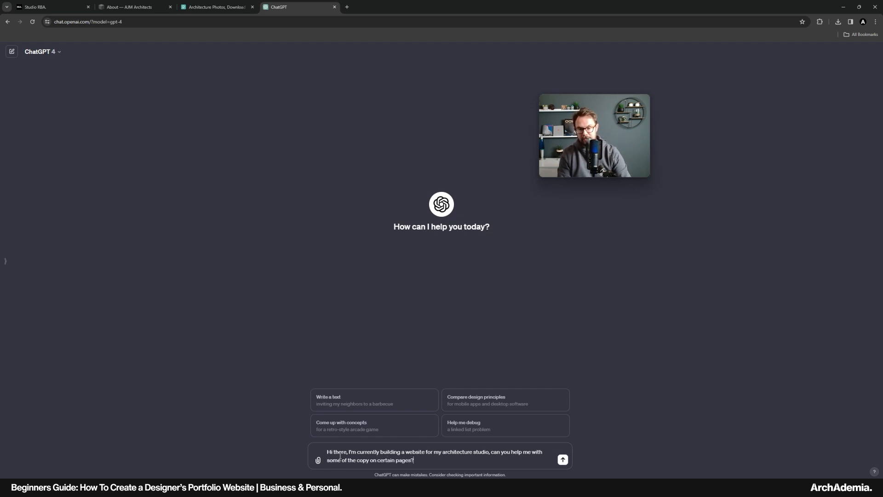
pyautogui.press('Return')
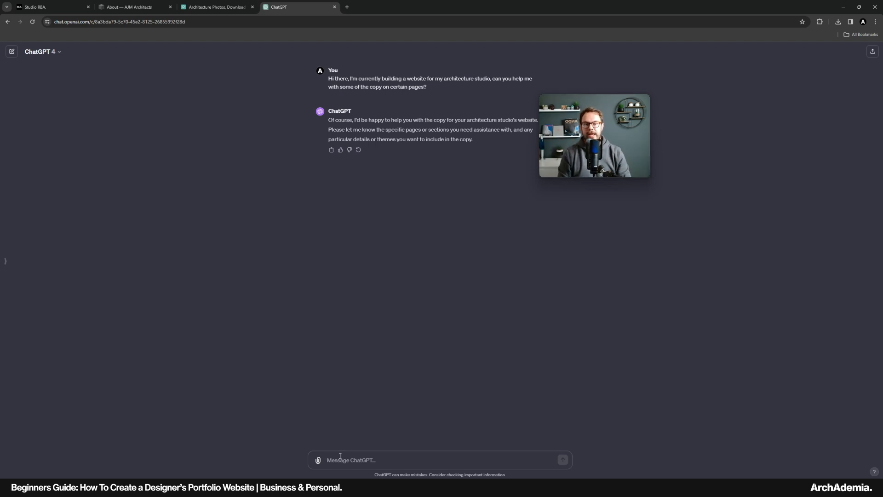
pyautogui.moveTo(611, 158); pyautogui.dragTo(735, 132)
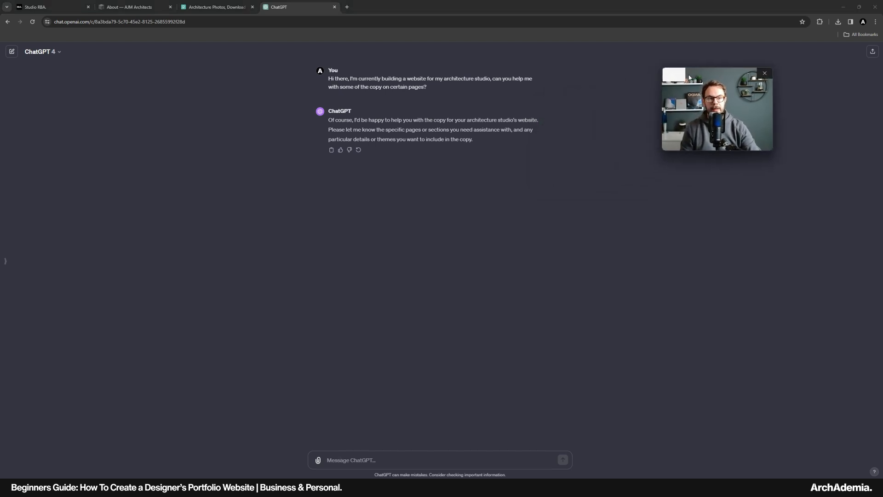
# Write a follow-up ChatGPT message starting "Firstly, I want a strap for my about page, followed by a paragraph on ou"
pyautogui.click(367, 460)
pyautogui.write('Fir')
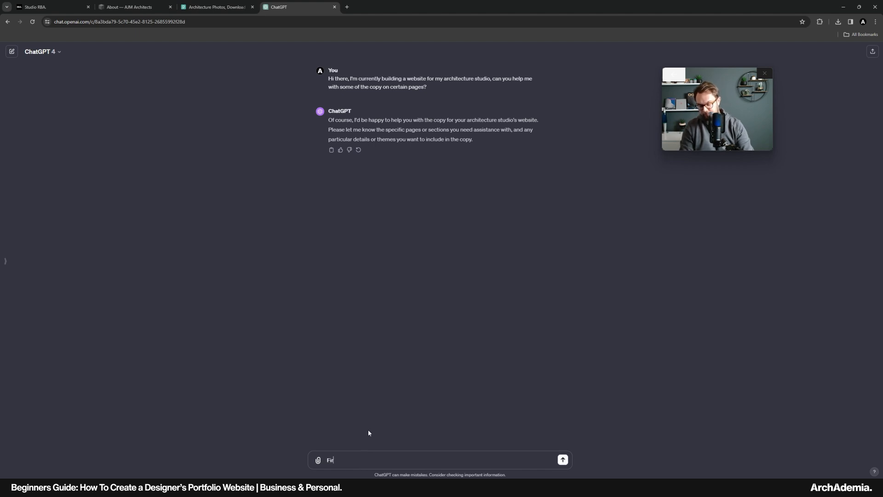
pyautogui.write('stly, I want')
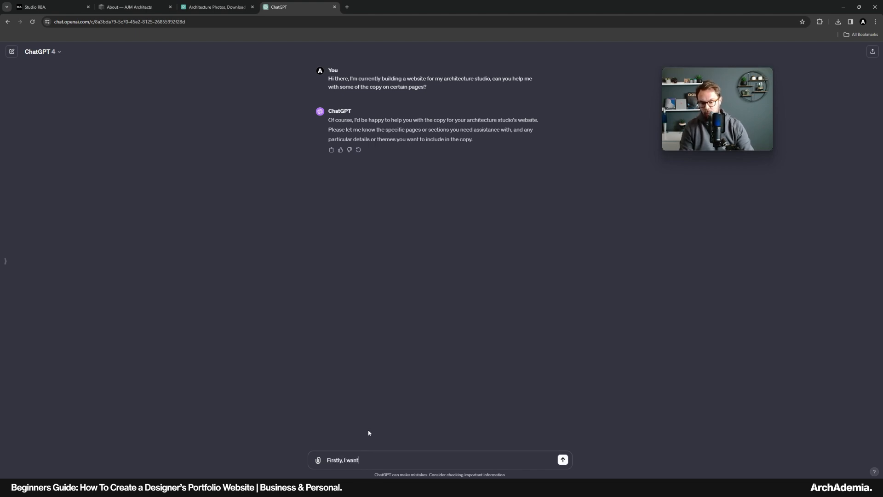
pyautogui.write(' a strap for my ab')
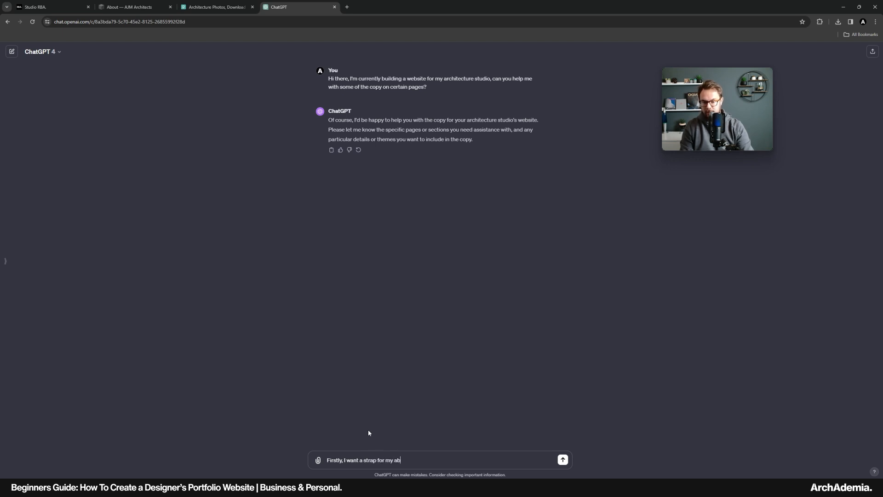
pyautogui.write('out page and h')
pyautogui.press('BackSpace')
pyautogui.press('BackSpace')
pyautogui.press('BackSpace')
pyautogui.press('BackSpace')
pyautogui.press('BackSpace')
pyautogui.press('BackSpace')
pyautogui.write(', f')
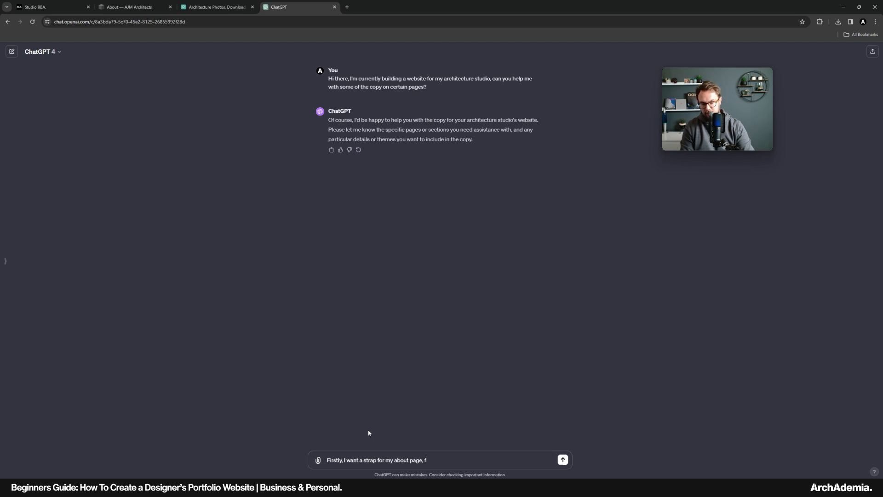
pyautogui.write('ollowed by a par')
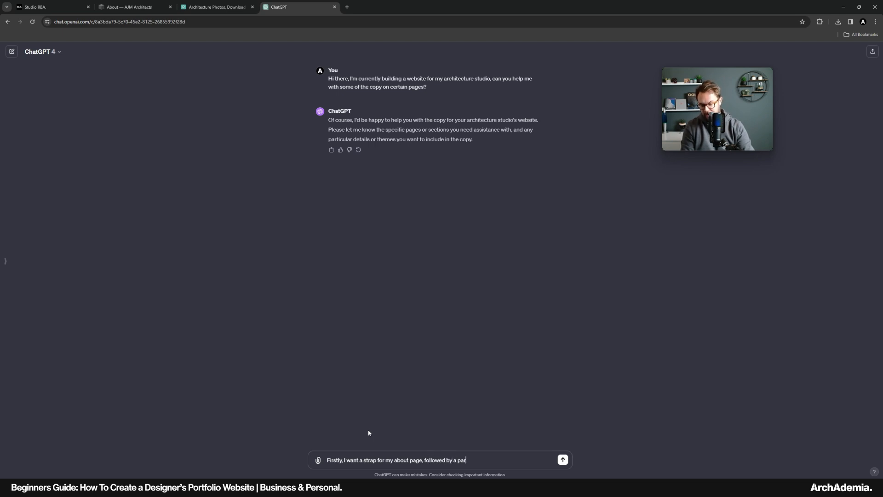
pyautogui.write('agraph on ou')
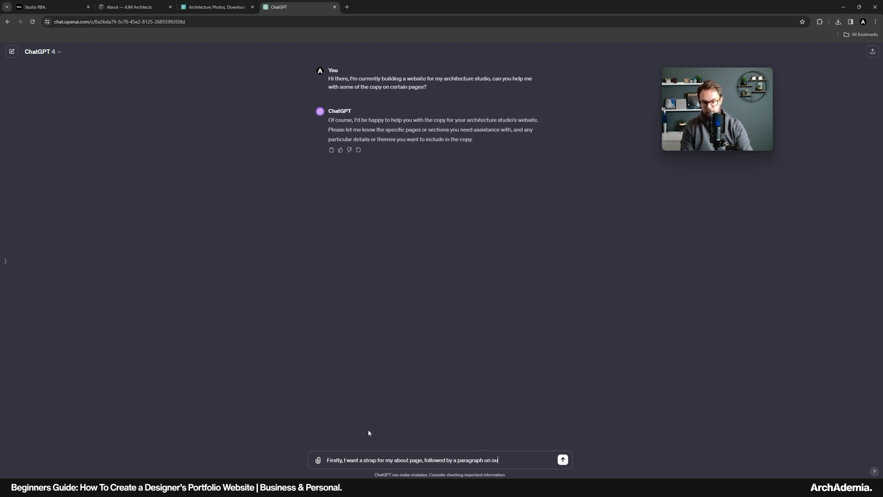
# Finish and send the prompt requesting an about-page strap and a paragraph on "our services and expertise", kept "fairly high level" and "we'll refine later"
pyautogui.write('r services and e')
pyautogui.write('xpertise. For now, ke')
pyautogui.write('ep it fariuy')
pyautogui.press('BackSpace')
pyautogui.press('BackSpace')
pyautogui.press('BackSpace')
pyautogui.press('BackSpace')
pyautogui.write('irly ')
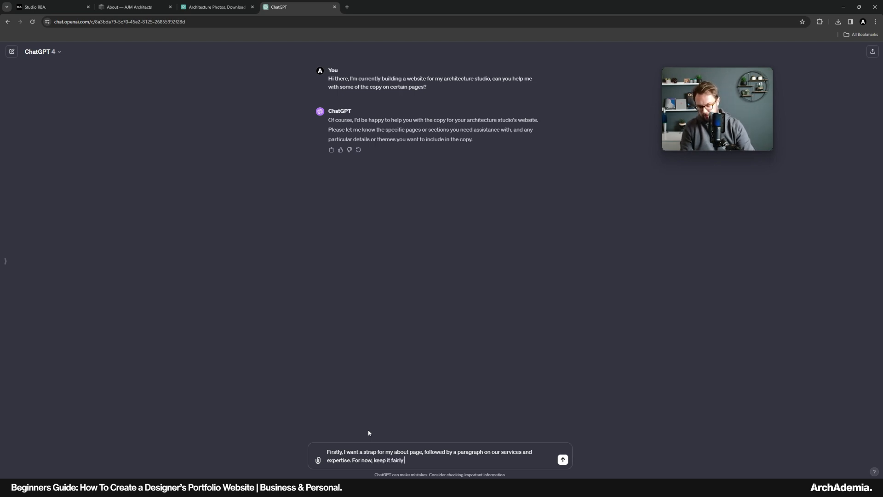
pyautogui.write('high level, v')
pyautogui.press('BackSpace')
pyautogui.write("and we'll")
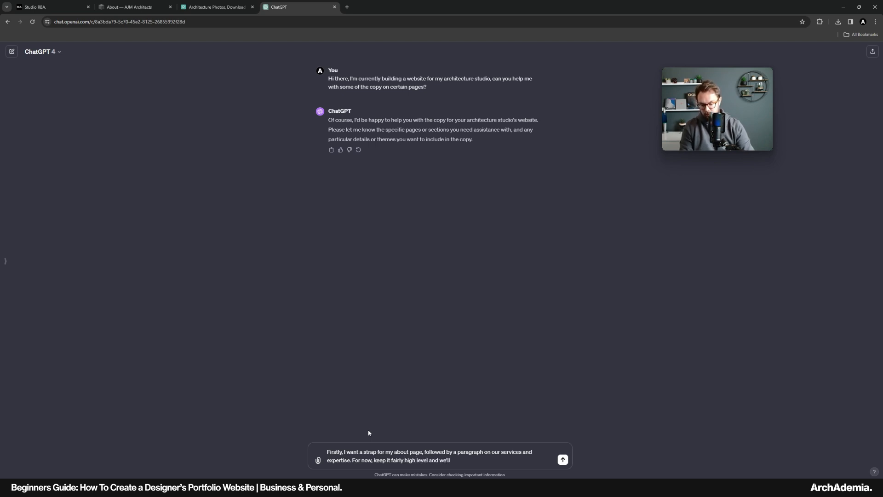
pyautogui.write(' refine later.')
pyautogui.press('Return')
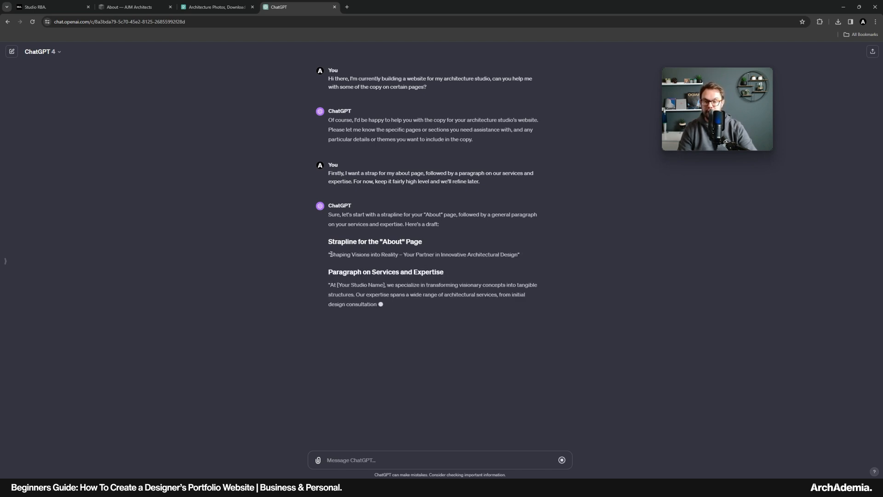
# Copy the generated strapline, switch to the Squarespace About page and replace the "Generations of Exceptional Craftsmanship" heading with it
pyautogui.moveTo(330, 255); pyautogui.dragTo(519, 254)
pyautogui.hotkey('ctrl', 'c')
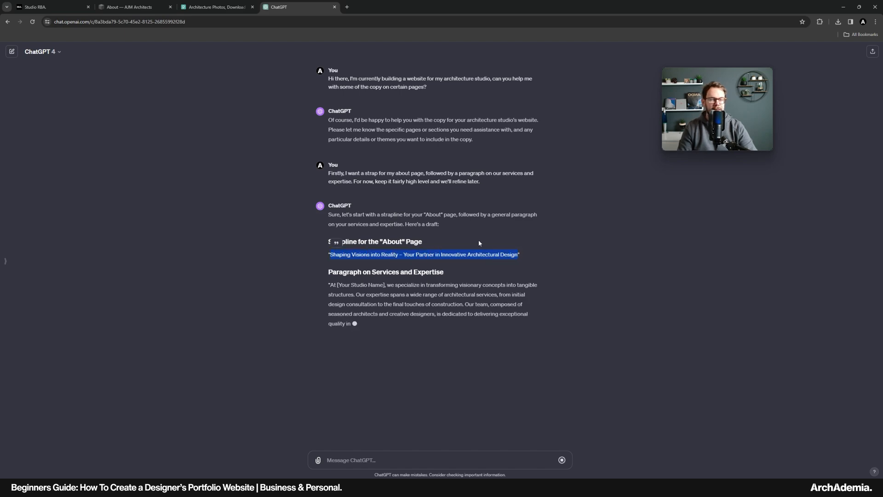
pyautogui.click(115, 7)
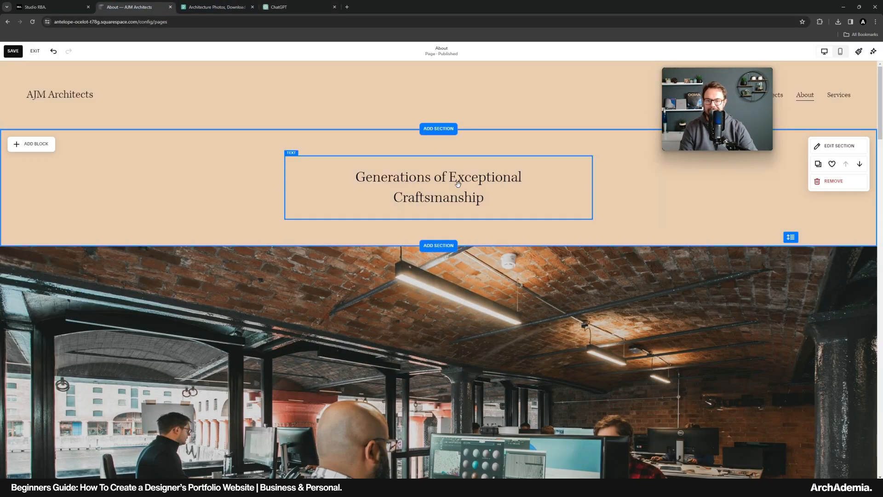
pyautogui.click(441, 197)
pyautogui.moveTo(484, 198); pyautogui.dragTo(355, 177)
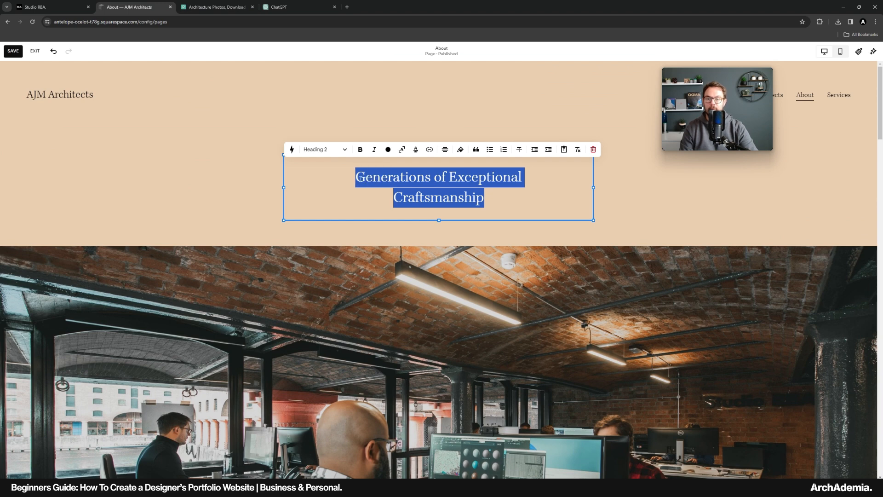
pyautogui.hotkey('ctrl', 'v')
# Remove the bold and italic formatting from the whole pasted strapline heading
pyautogui.hotkey('ctrl', 'a')
pyautogui.click(374, 149)
pyautogui.click(360, 149)
pyautogui.click(230, 180)
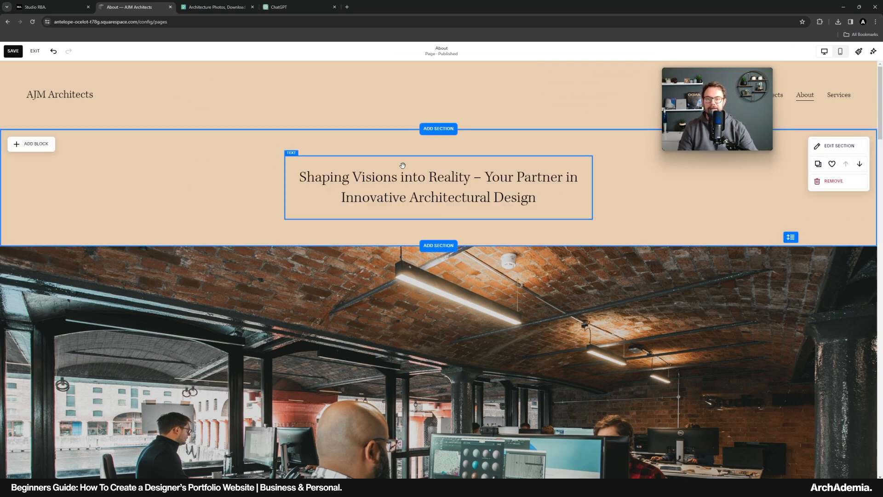
# Copy the services and expertise paragraph from ChatGPT and replace the placeholder text below the office photo on the Squarespace About page
pyautogui.click(283, 6)
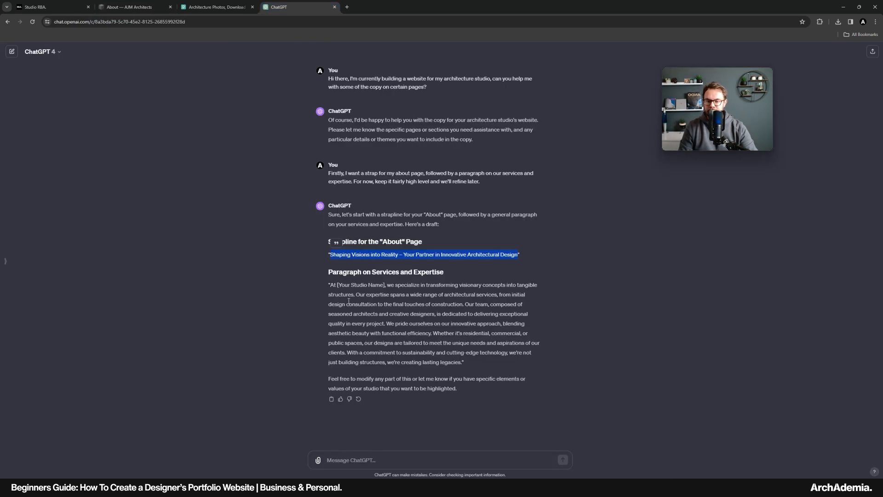
pyautogui.moveTo(330, 286); pyautogui.dragTo(463, 361)
pyautogui.hotkey('ctrl', 'c')
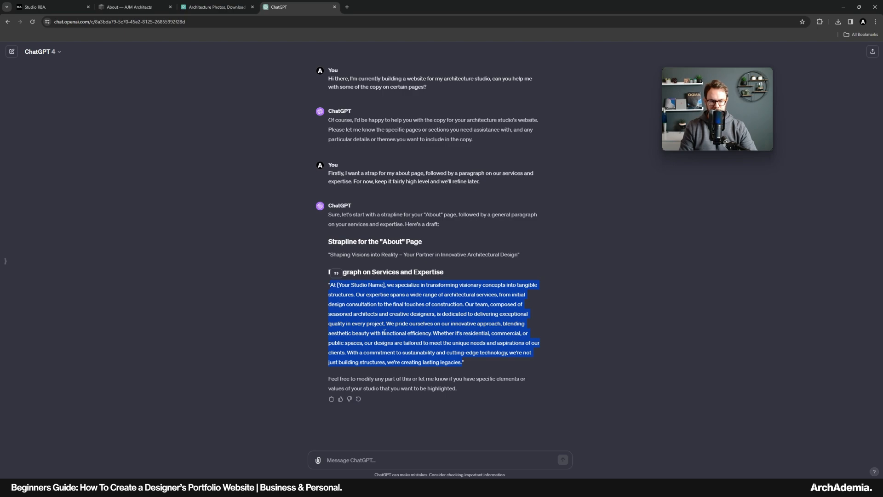
pyautogui.click(131, 7)
pyautogui.scroll(-5, 383, 272)
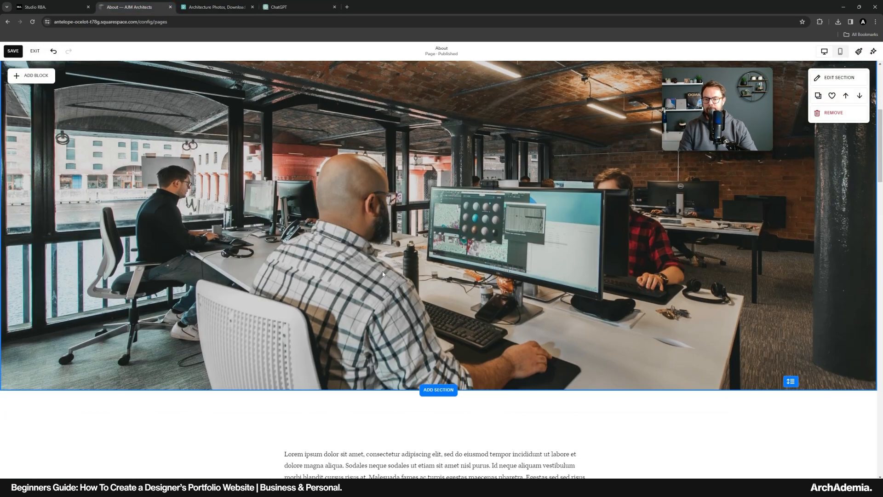
pyautogui.scroll(-3, 383, 273)
pyautogui.doubleClick(337, 344)
pyautogui.hotkey('ctrl', 'a')
pyautogui.hotkey('ctrl', 'v')
# Remove the bold and italic formatting from the pasted services paragraph
pyautogui.hotkey('ctrl', 'a')
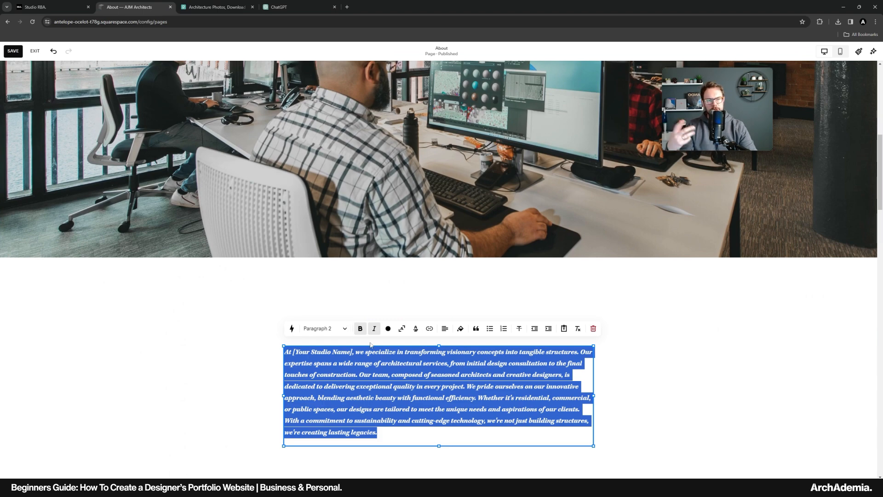
pyautogui.click(374, 328)
pyautogui.click(360, 328)
# Replace "[Your Studio Name]" in the paragraph with "AJM Architects" and change the spelling of "specialize" to "specialise"
pyautogui.scroll(-1, 364, 332)
pyautogui.click(346, 335)
pyautogui.moveTo(347, 328); pyautogui.dragTo(293, 327)
pyautogui.press('BackSpace')
pyautogui.write('AJM Architects')
pyautogui.click(374, 326)
pyautogui.press('BackSpace')
pyautogui.write('s')
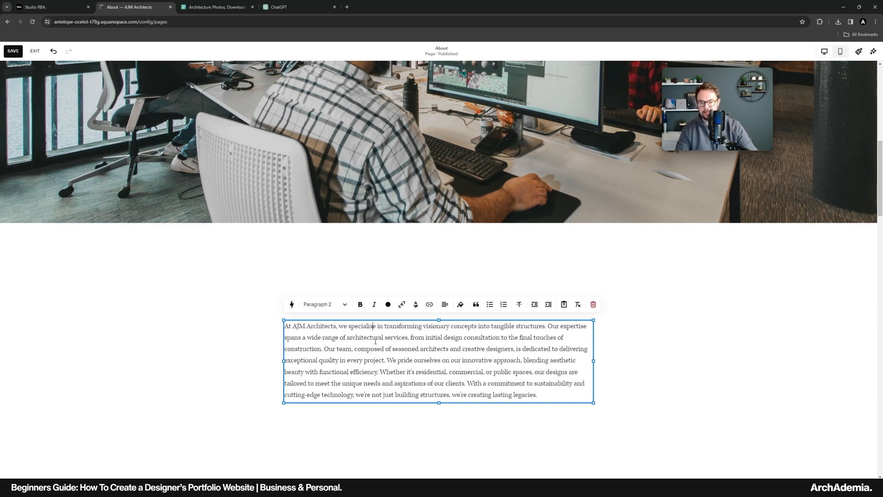
pyautogui.click(644, 366)
# Turn off Fill Screen for the section containing the services paragraph
pyautogui.scroll(-2, 644, 363)
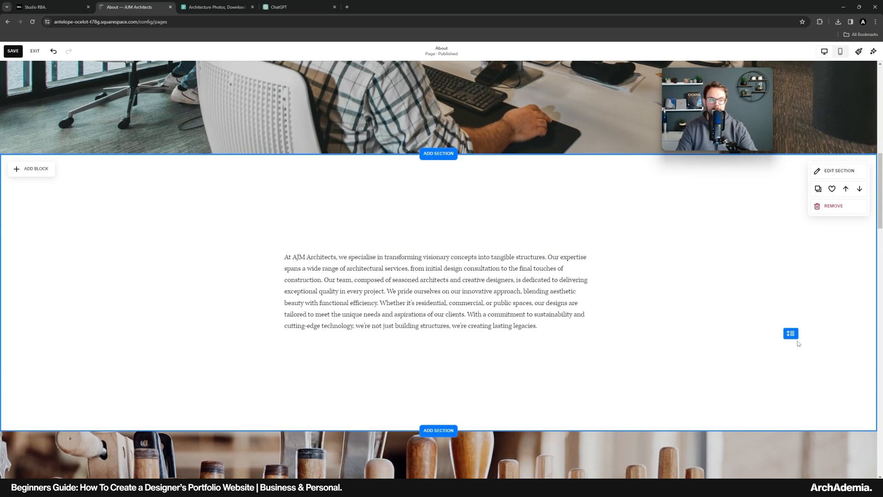
pyautogui.moveTo(790, 334); pyautogui.dragTo(798, 307)
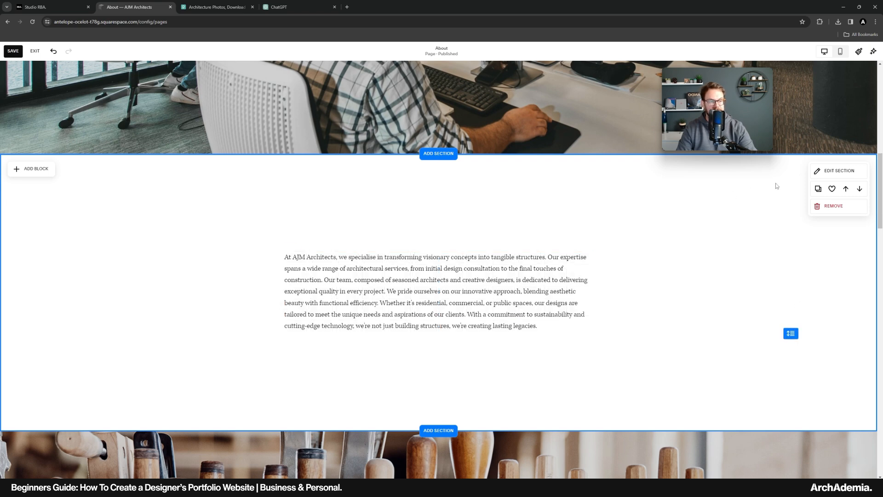
pyautogui.click(819, 171)
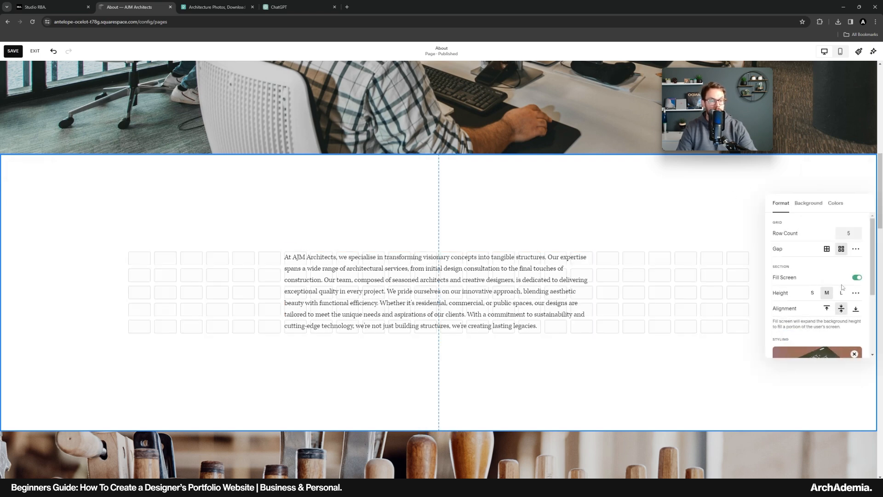
pyautogui.click(856, 277)
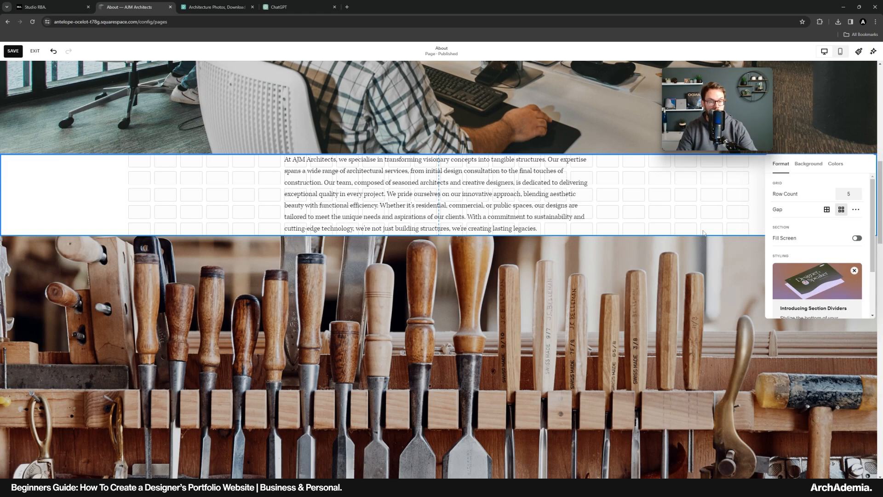
# Extend the paragraph section's grid downward and move the text block down to leave space above it
pyautogui.click(793, 181)
pyautogui.moveTo(791, 230); pyautogui.dragTo(790, 334)
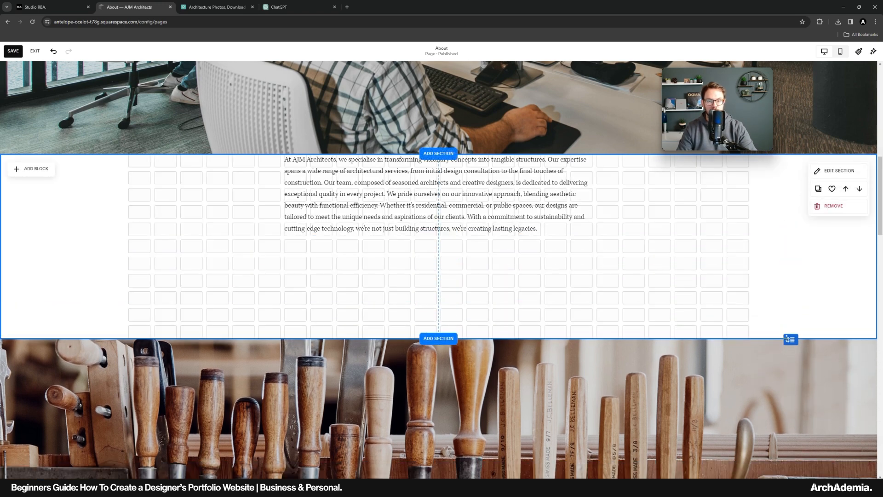
pyautogui.moveTo(505, 214); pyautogui.dragTo(506, 274)
pyautogui.click(340, 268)
pyautogui.click(335, 304)
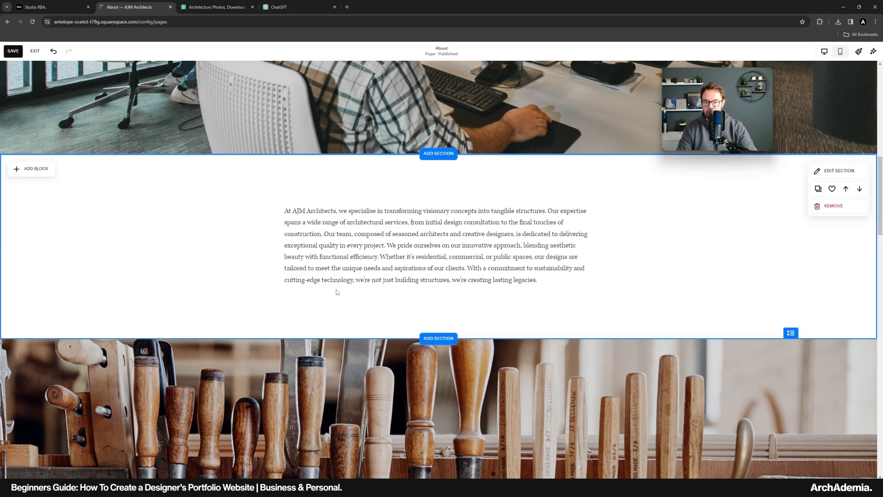
pyautogui.moveTo(335, 288); pyautogui.dragTo(339, 289)
# Extend the paragraph section a little further and reposition the text block for even space above and below
pyautogui.moveTo(790, 332); pyautogui.dragTo(790, 384)
pyautogui.moveTo(496, 278); pyautogui.dragTo(470, 333)
pyautogui.moveTo(440, 304); pyautogui.dragTo(439, 322)
pyautogui.click(308, 207)
pyautogui.click(307, 224)
pyautogui.click(722, 244)
# Replace the woodworking tools section's background image with the first studio photo, StudioRBA_StudioSHOTS, from the ExtraWideShots folder
pyautogui.scroll(-6, 642, 252)
pyautogui.scroll(1, 582, 261)
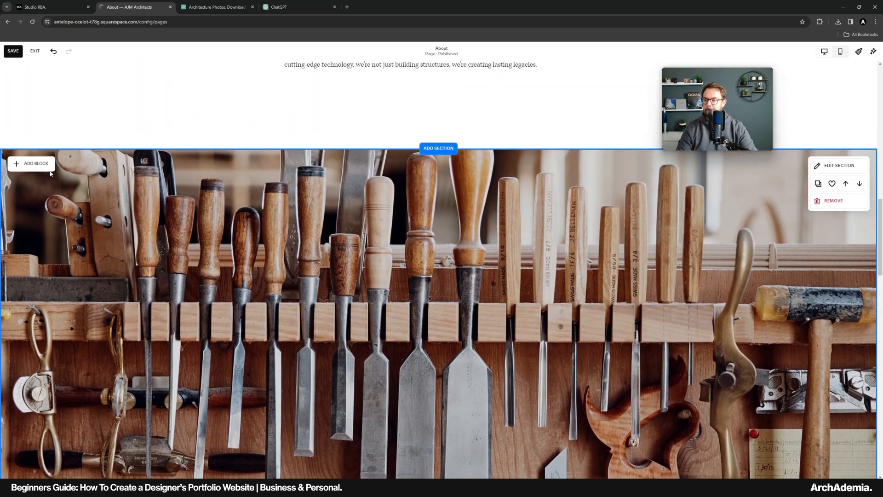
pyautogui.click(826, 167)
pyautogui.click(808, 185)
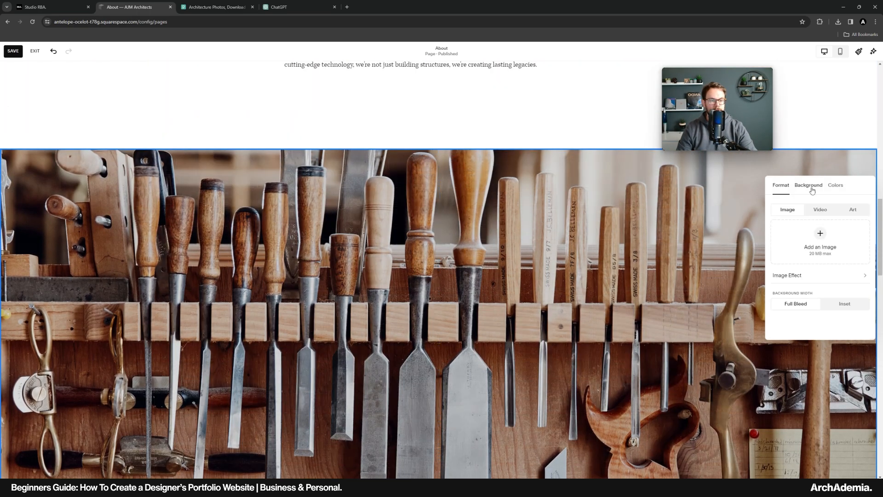
pyautogui.click(785, 289)
pyautogui.click(795, 307)
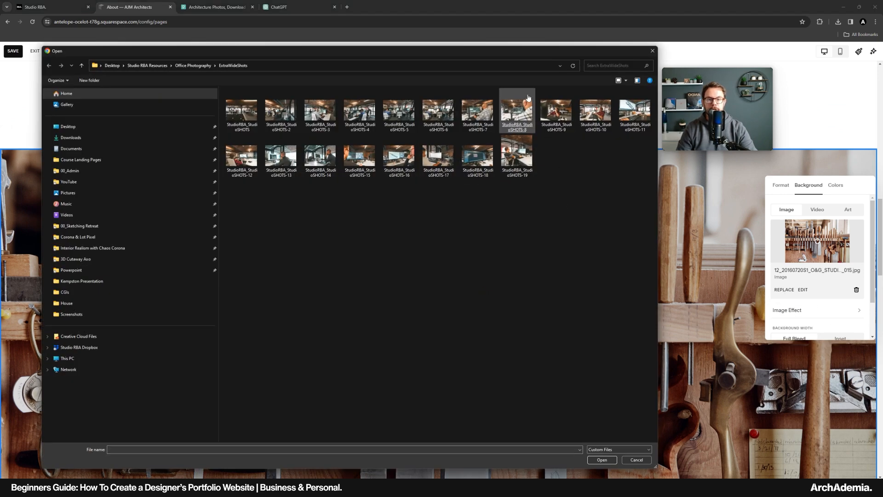
pyautogui.moveTo(493, 52); pyautogui.dragTo(475, 55)
pyautogui.doubleClick(222, 115)
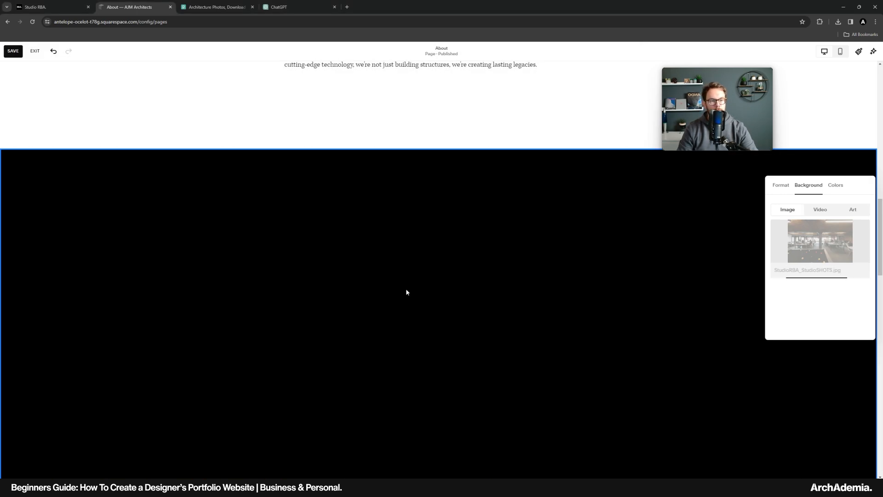
# Shorten the second placeholder text block and reduce its section's height above the Book a Consultation section
pyautogui.scroll(-6, 405, 288)
pyautogui.scroll(-15, 369, 325)
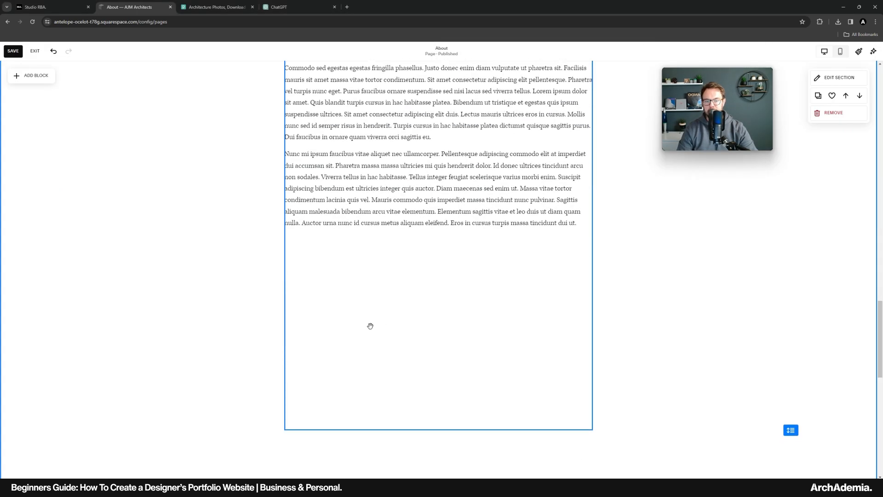
pyautogui.scroll(4, 371, 330)
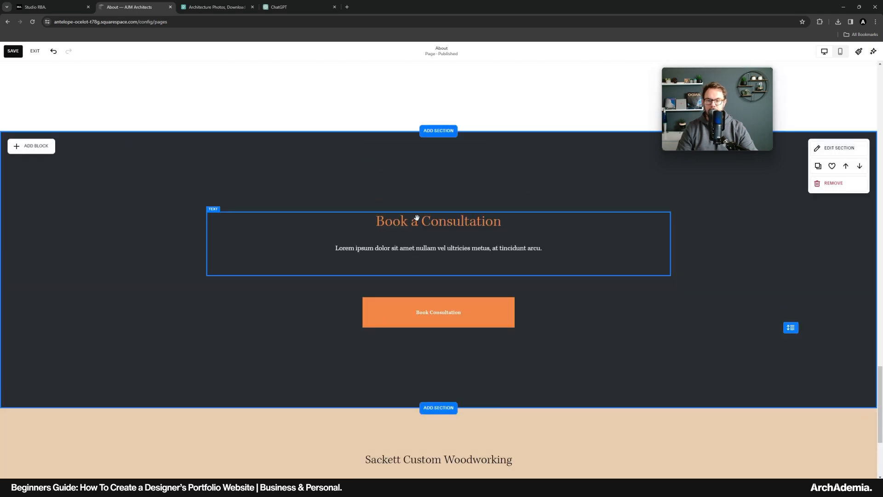
pyautogui.scroll(10, 336, 326)
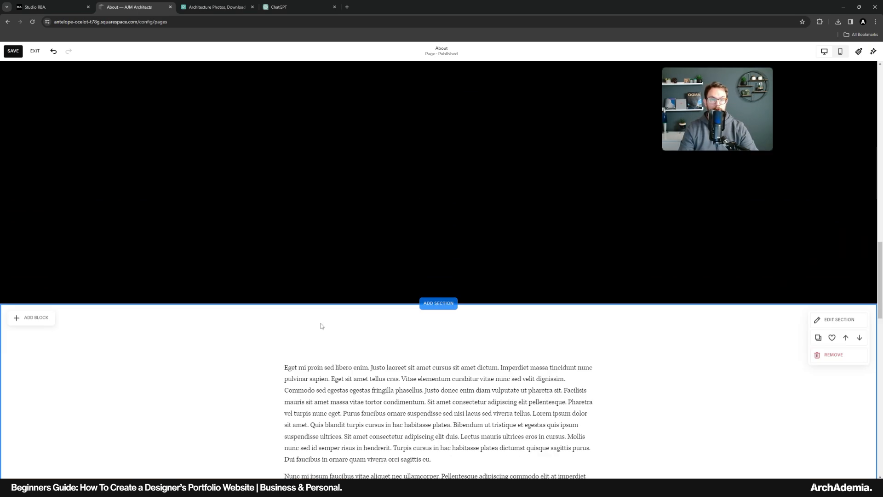
pyautogui.scroll(-10, 319, 317)
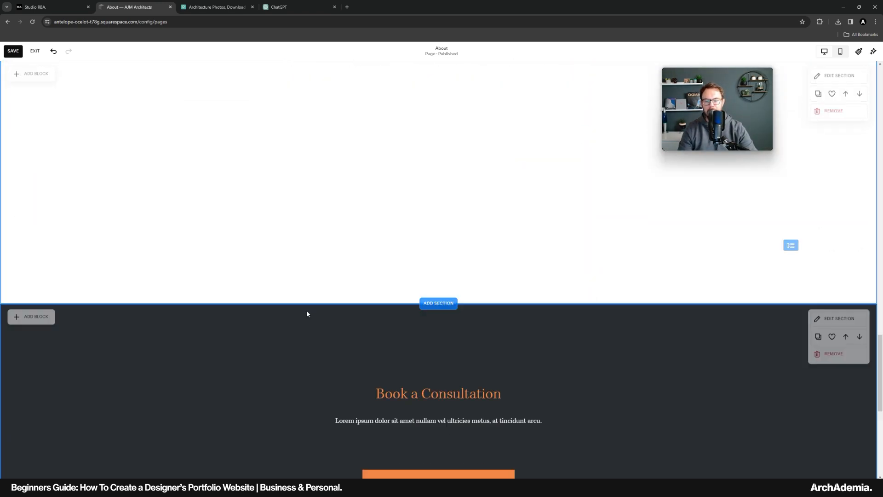
pyautogui.scroll(2, 367, 230)
pyautogui.click(367, 229)
pyautogui.moveTo(436, 310); pyautogui.dragTo(438, 170)
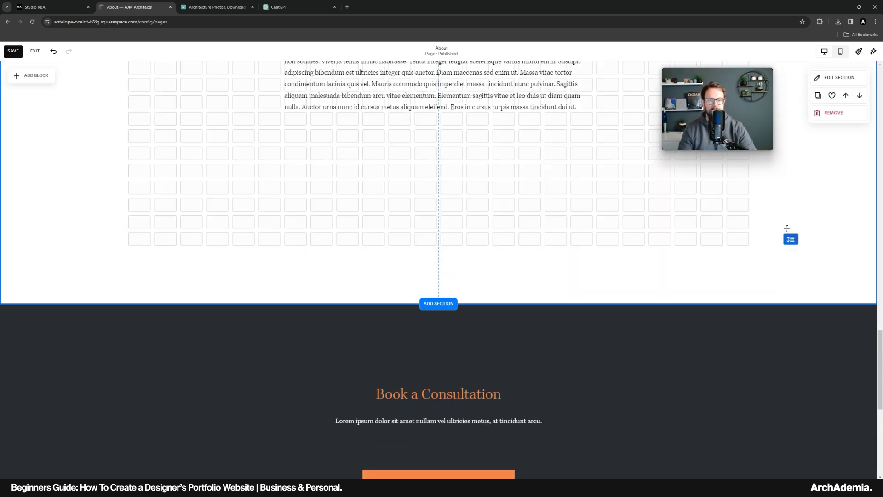
# Replace the "Book a Consultation" heading with "This could be the start of something amazing..."
pyautogui.doubleClick(461, 308)
pyautogui.click(492, 309)
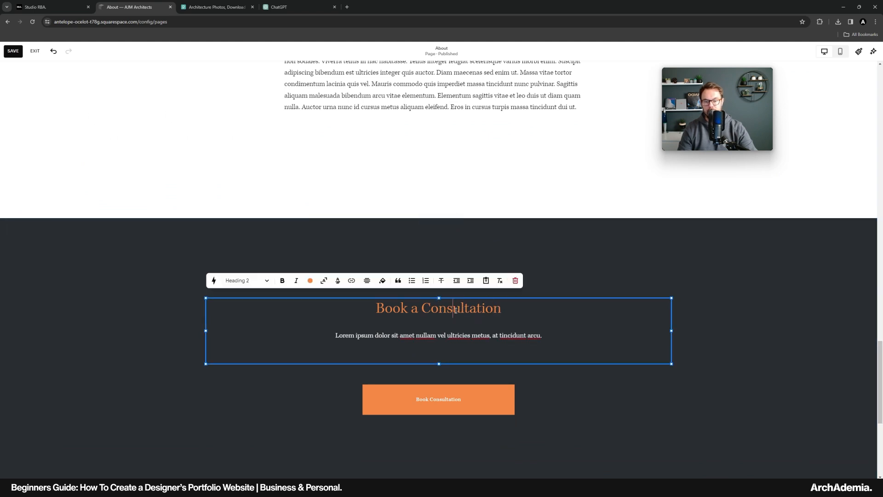
pyautogui.moveTo(503, 310); pyautogui.dragTo(369, 308)
pyautogui.write('This ')
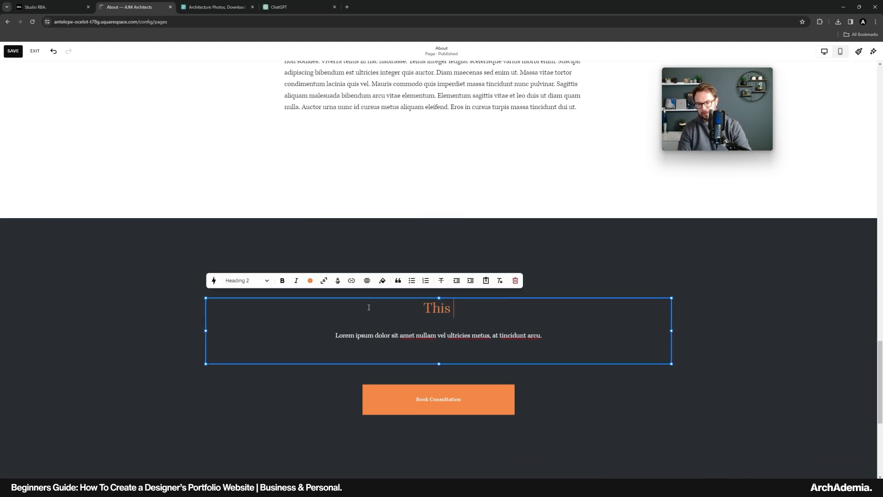
pyautogui.write('could be the start of some')
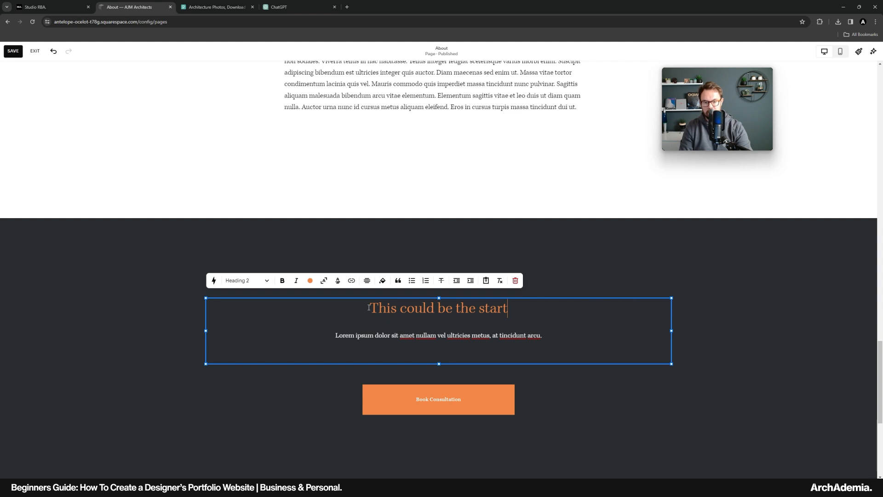
pyautogui.write('amazing...')
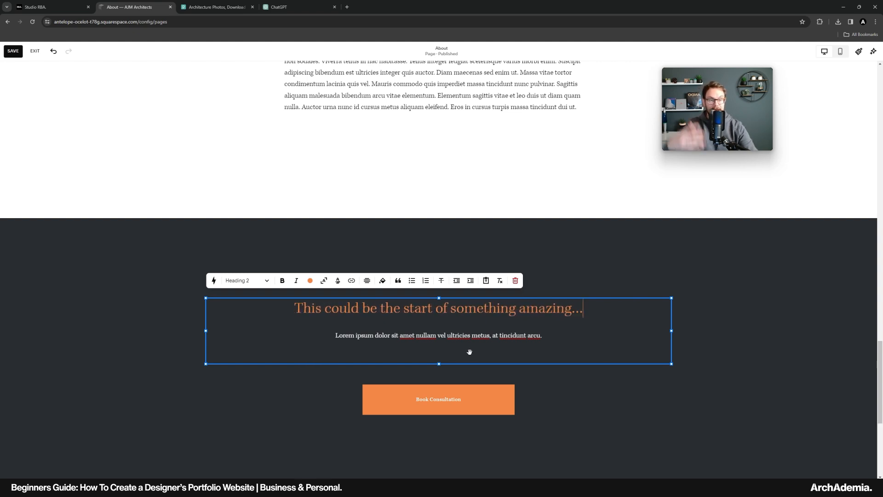
pyautogui.click(589, 330)
# Save the About page changes and exit the page editor
pyautogui.scroll(-6, 552, 351)
pyautogui.scroll(7, 531, 362)
pyautogui.scroll(15, 531, 363)
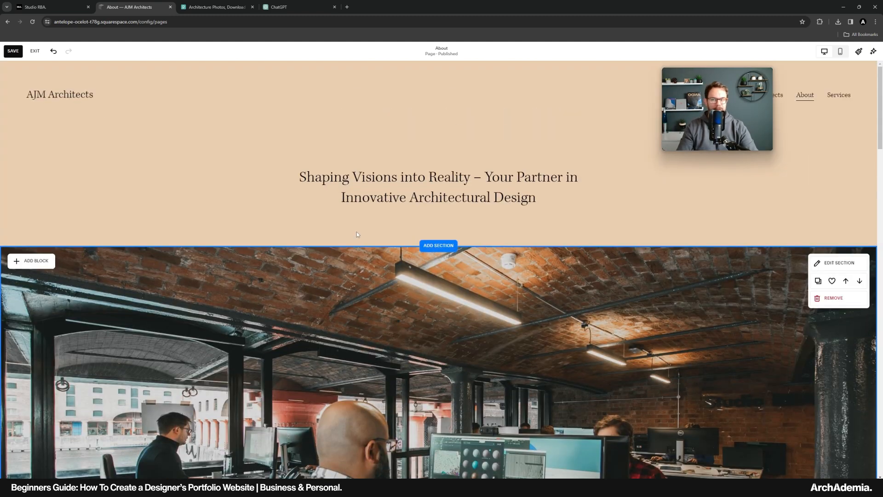
pyautogui.click(12, 51)
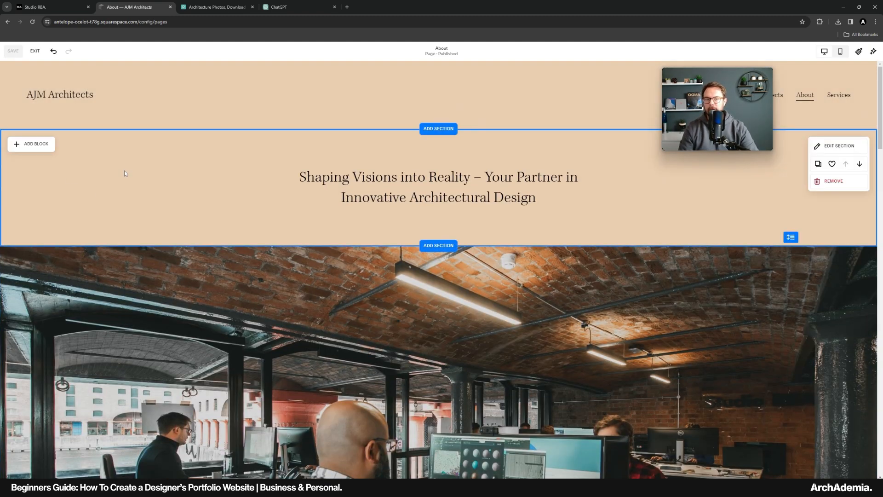
pyautogui.click(35, 51)
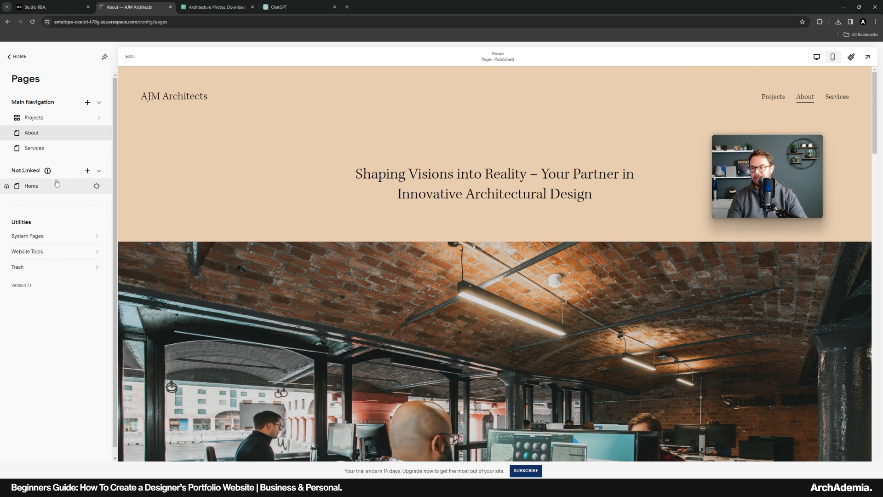
pyautogui.moveTo(49, 170)
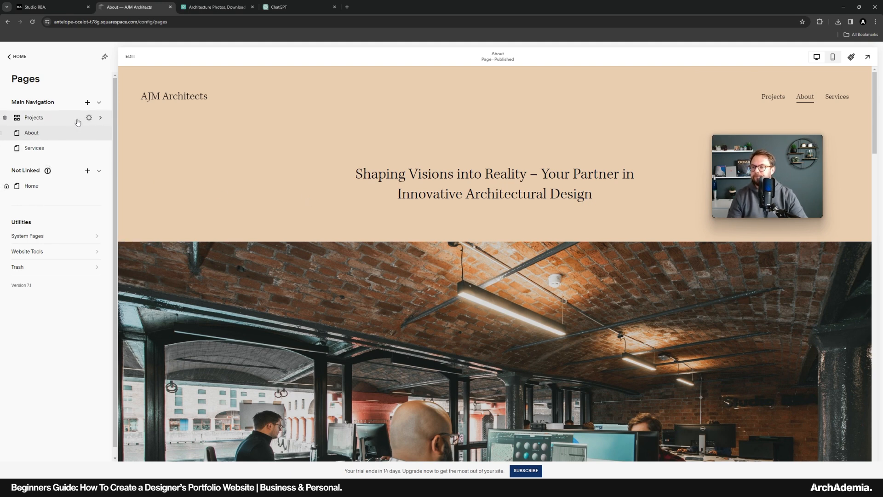
# Start adding a new main navigation page from the Contact page layouts
pyautogui.click(88, 103)
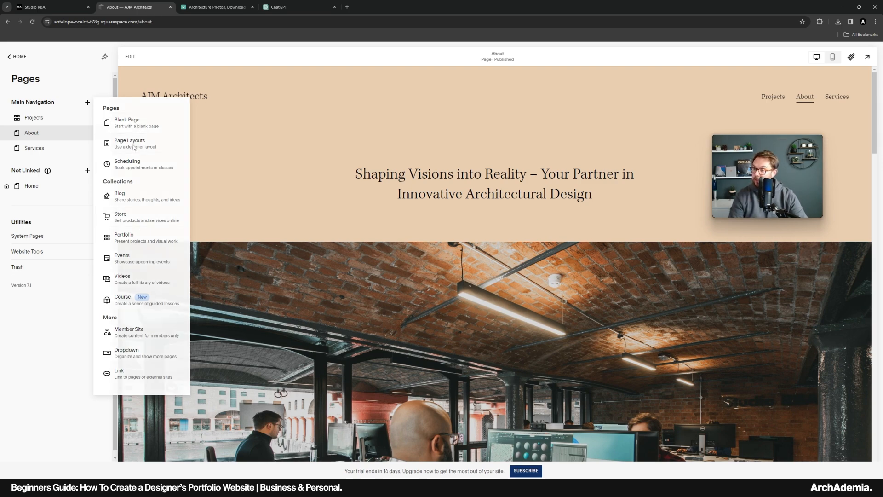
pyautogui.click(134, 147)
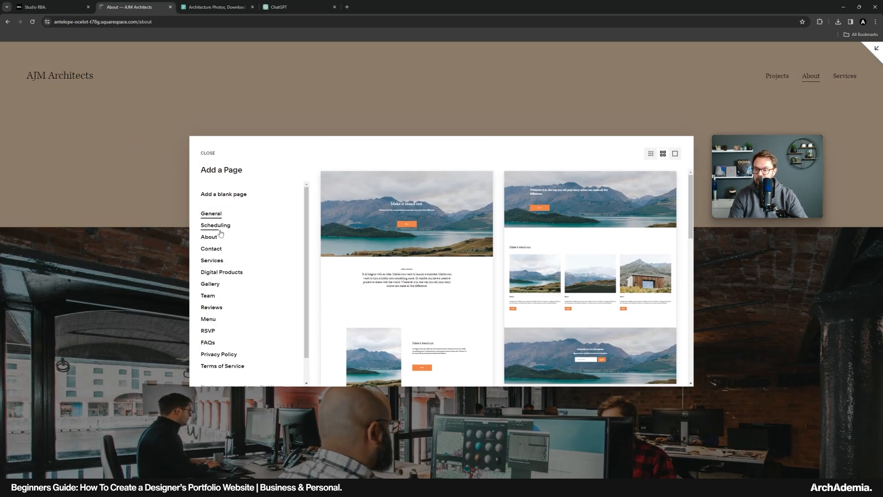
pyautogui.click(214, 253)
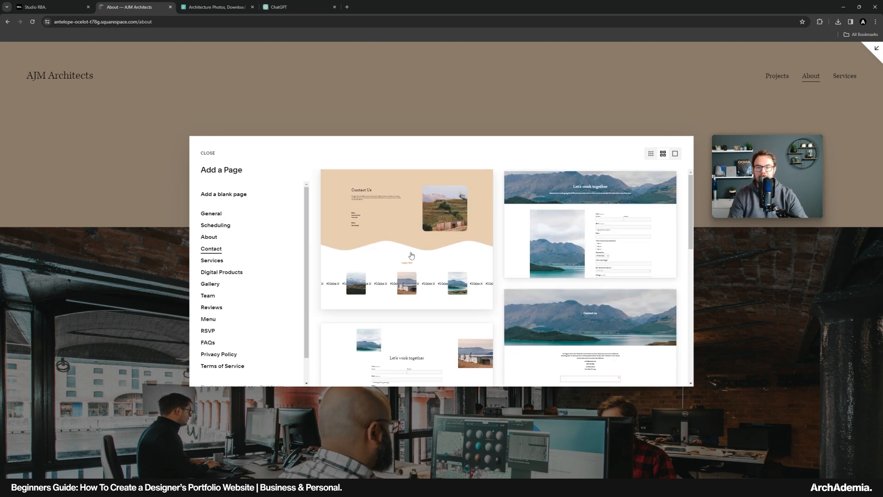
# Examine the available Contact page layouts, comparing their banners, forms, images and maps
pyautogui.scroll(-10, 565, 235)
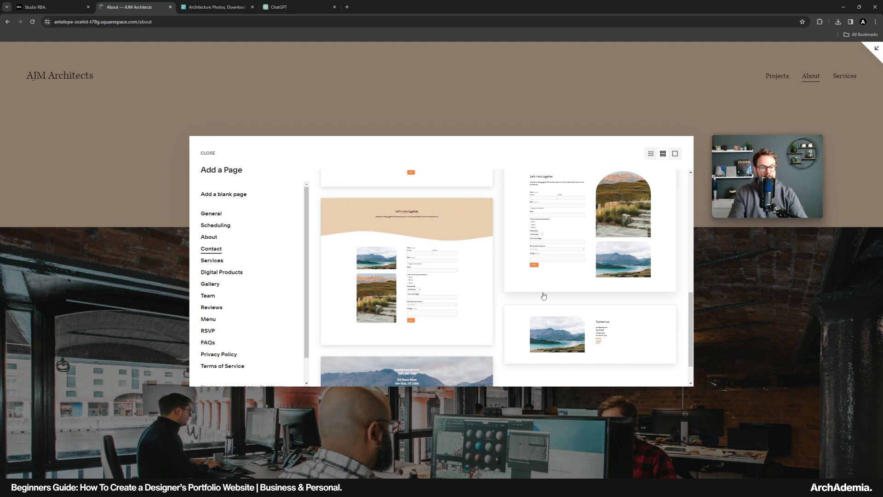
pyautogui.scroll(-1, 442, 292)
pyautogui.scroll(4, 434, 299)
pyautogui.scroll(5, 429, 305)
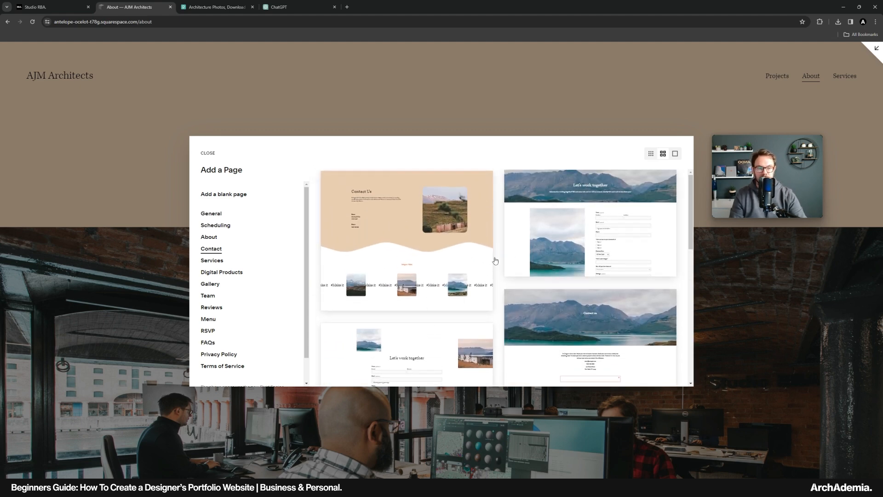
pyautogui.scroll(-3, 433, 295)
pyautogui.scroll(1, 436, 276)
pyautogui.scroll(-3, 436, 270)
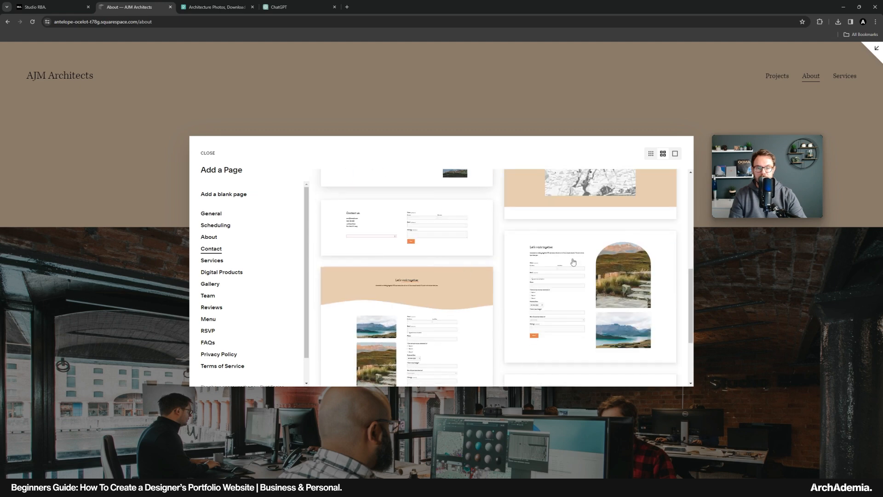
pyautogui.scroll(4, 435, 276)
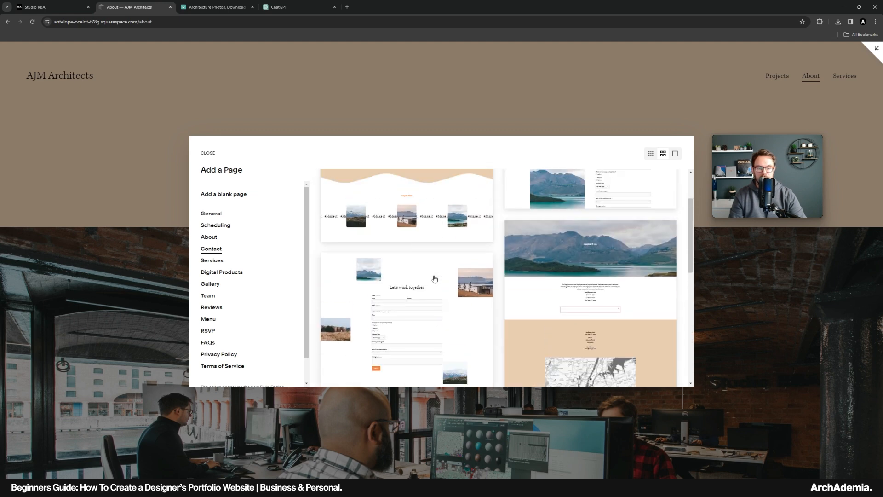
pyautogui.scroll(3, 435, 279)
pyautogui.scroll(-4, 435, 278)
pyautogui.scroll(1, 435, 278)
pyautogui.scroll(2, 435, 278)
pyautogui.scroll(-1, 553, 251)
pyautogui.scroll(-10, 552, 251)
pyautogui.scroll(5, 431, 299)
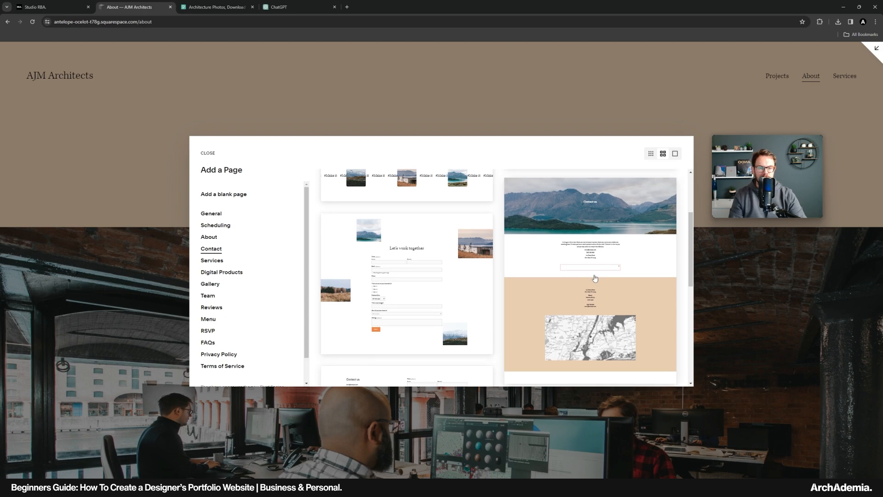
# Add the "Contact us." layout with the lake banner and map, and name the new page "Contact"
pyautogui.click(595, 277)
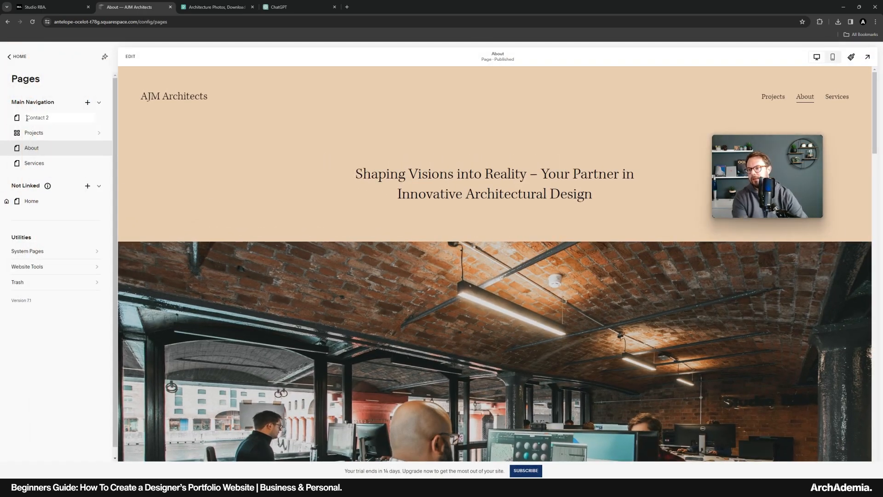
pyautogui.click(59, 118)
pyautogui.press('BackSpace')
pyautogui.press('BackSpace')
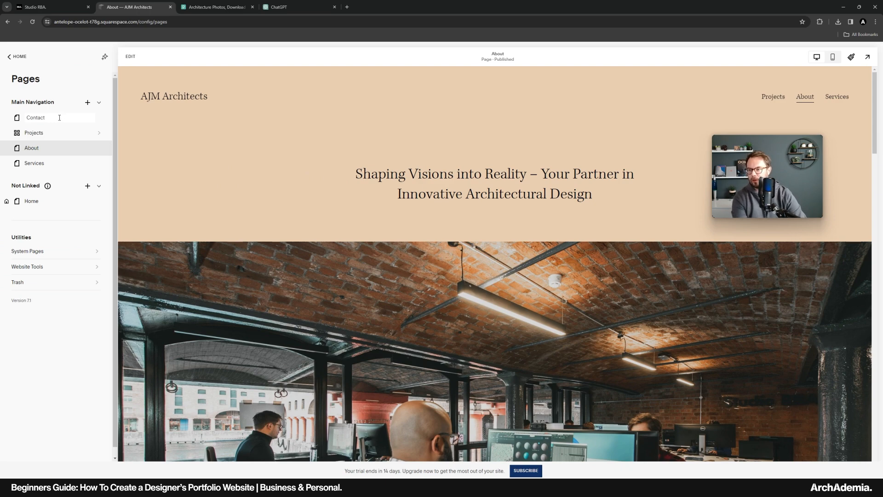
# Move the Contact page below Services in the main navigation and open it for editing
pyautogui.click(3, 118)
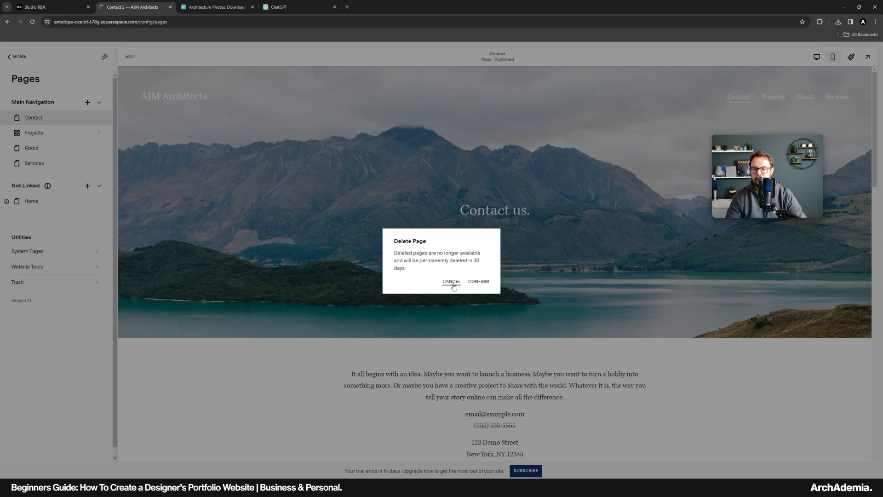
pyautogui.click(452, 281)
pyautogui.moveTo(39, 120); pyautogui.dragTo(38, 167)
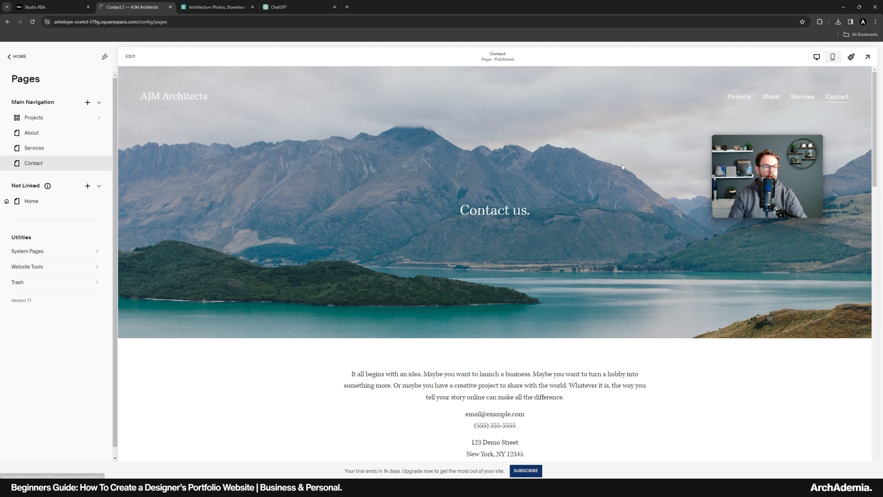
pyautogui.scroll(-2, 504, 206)
pyautogui.scroll(2, 509, 221)
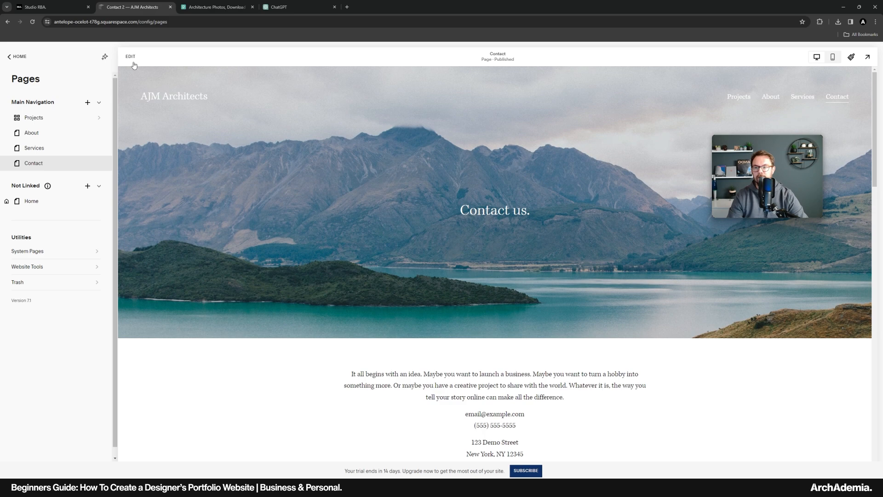
pyautogui.click(130, 56)
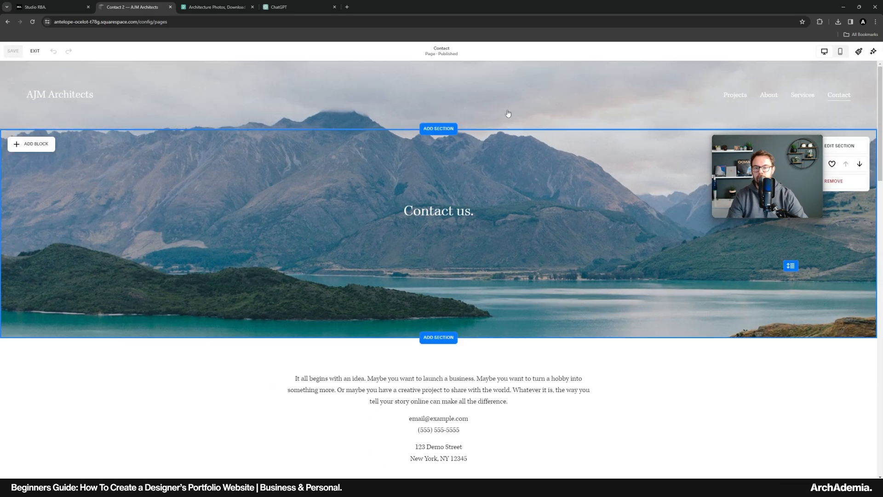
# Inspect the Facebook profile link of the Contact page's social links block
pyautogui.scroll(-5, 465, 250)
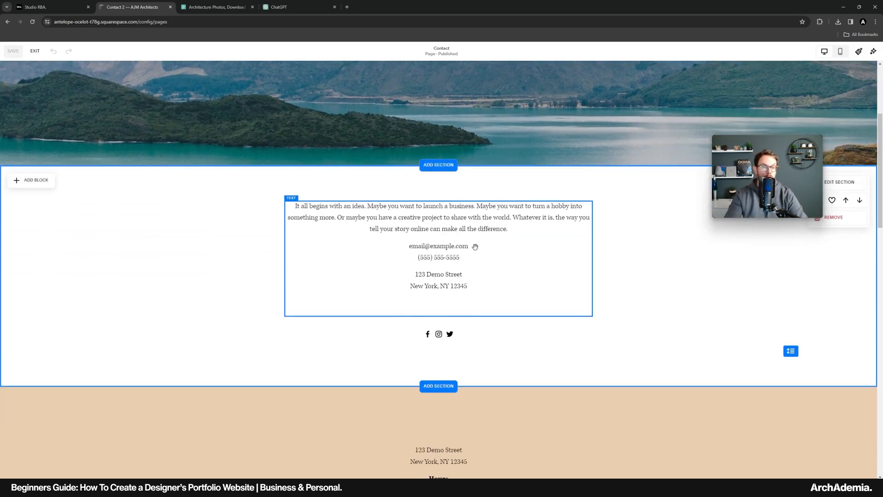
pyautogui.scroll(-1, 335, 348)
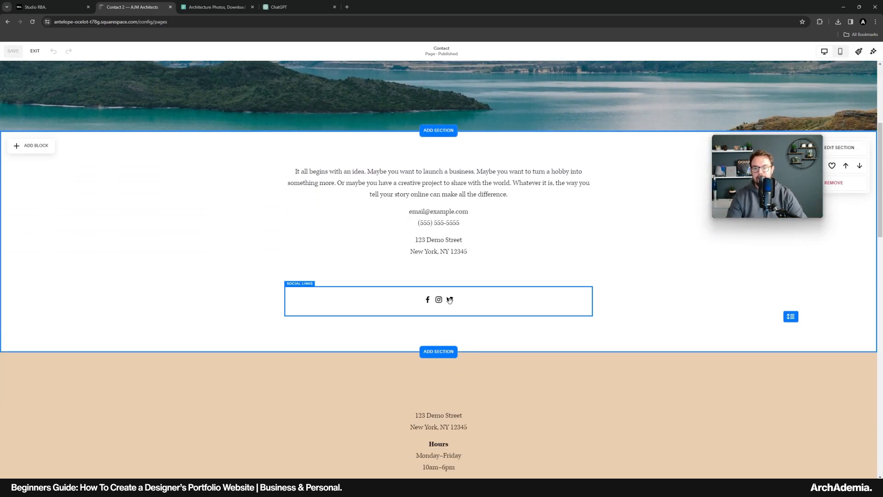
pyautogui.click(332, 301)
pyautogui.click(291, 271)
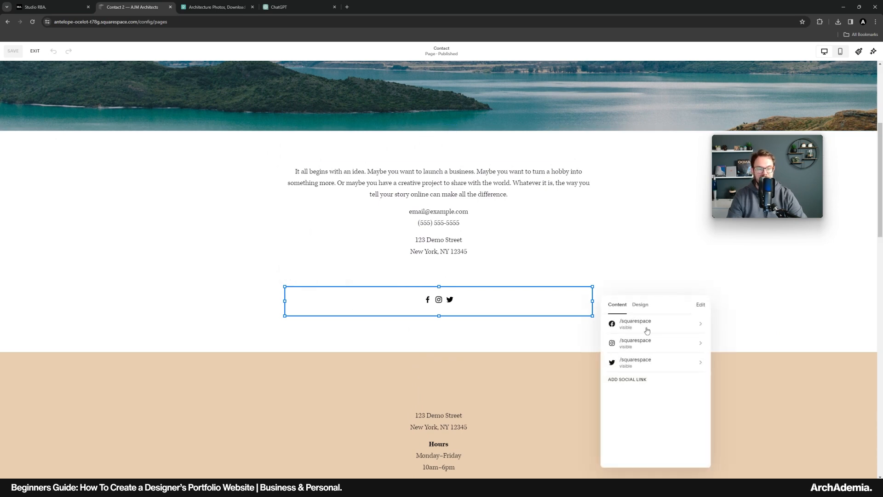
pyautogui.click(646, 327)
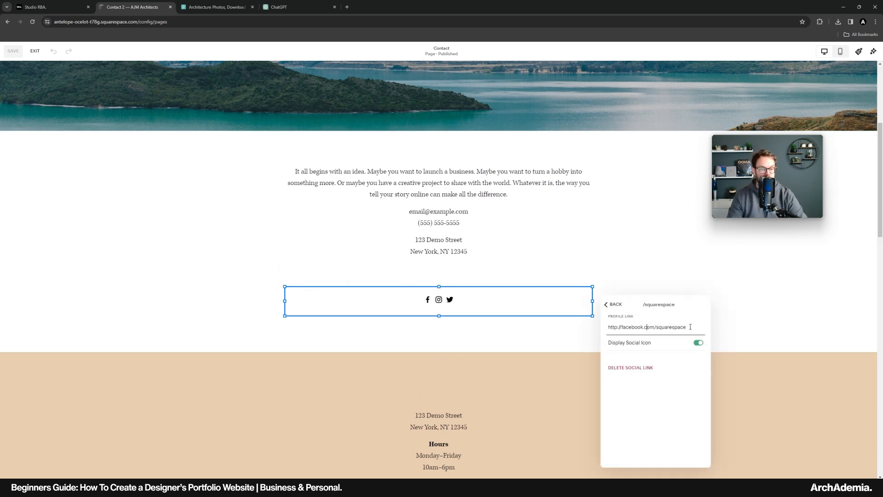
pyautogui.moveTo(690, 326); pyautogui.dragTo(593, 332)
pyautogui.click(526, 339)
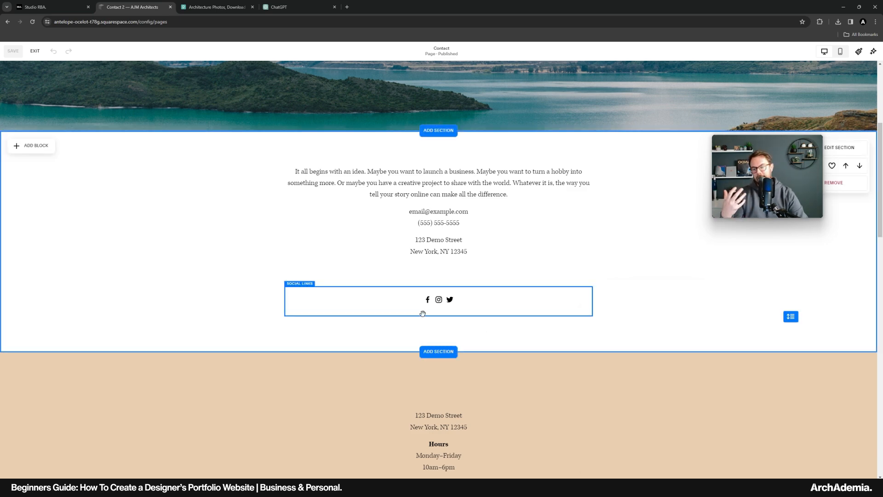
# Review the Contact page's address and hours text, the map and the "Get in touch." section
pyautogui.scroll(-3, 293, 309)
pyautogui.scroll(-2, 248, 304)
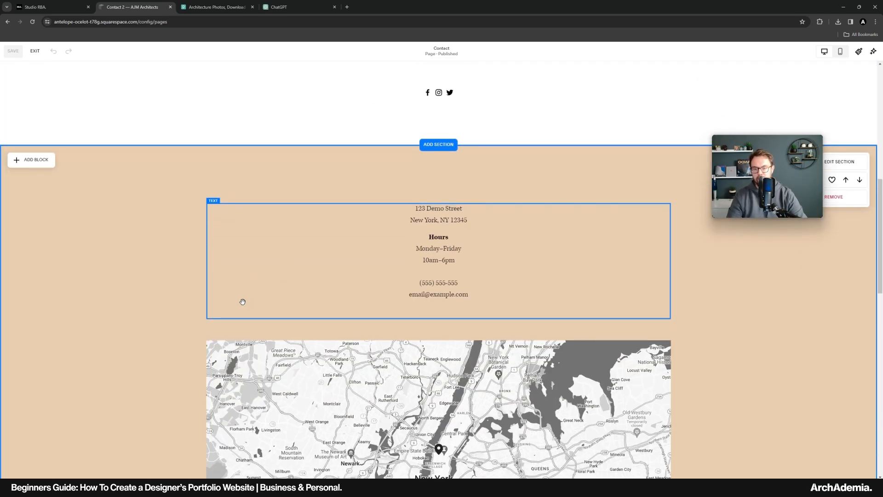
pyautogui.scroll(-3, 203, 302)
pyautogui.scroll(-3, 181, 286)
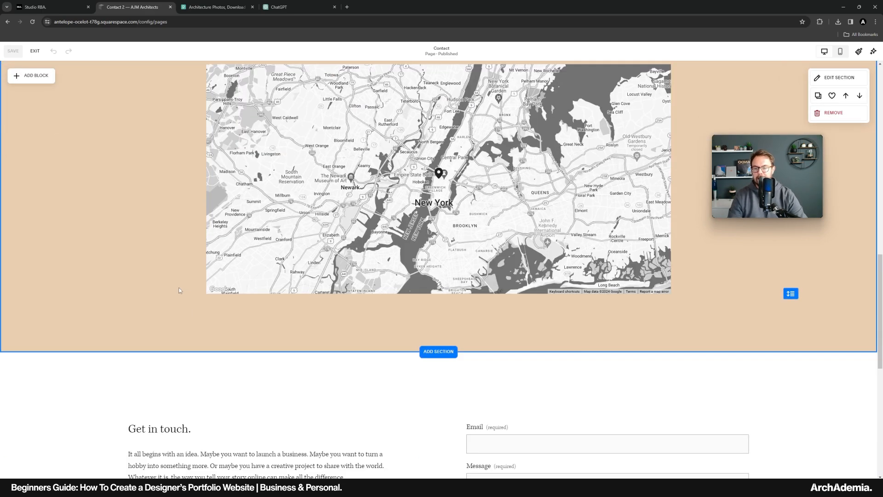
pyautogui.scroll(5, 177, 288)
pyautogui.click(239, 297)
pyautogui.scroll(-6, 124, 296)
pyautogui.scroll(-3, 120, 296)
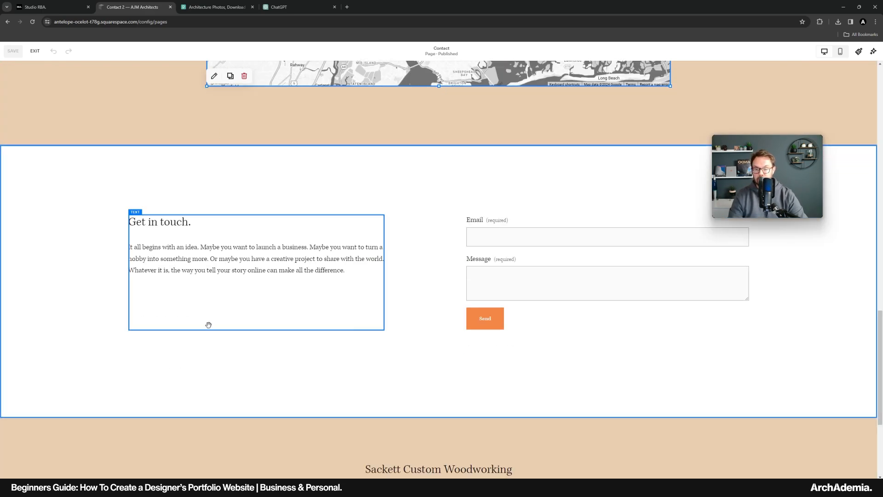
# Add a Text Area field labelled "Insert your project brief here" to the "Get in touch." form
pyautogui.click(488, 236)
pyautogui.click(473, 201)
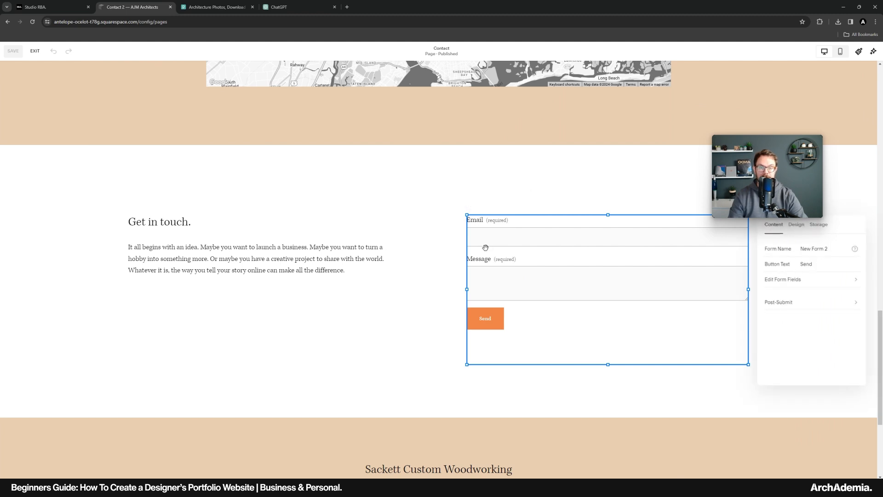
pyautogui.moveTo(843, 222); pyautogui.dragTo(778, 246)
pyautogui.click(731, 301)
pyautogui.click(717, 295)
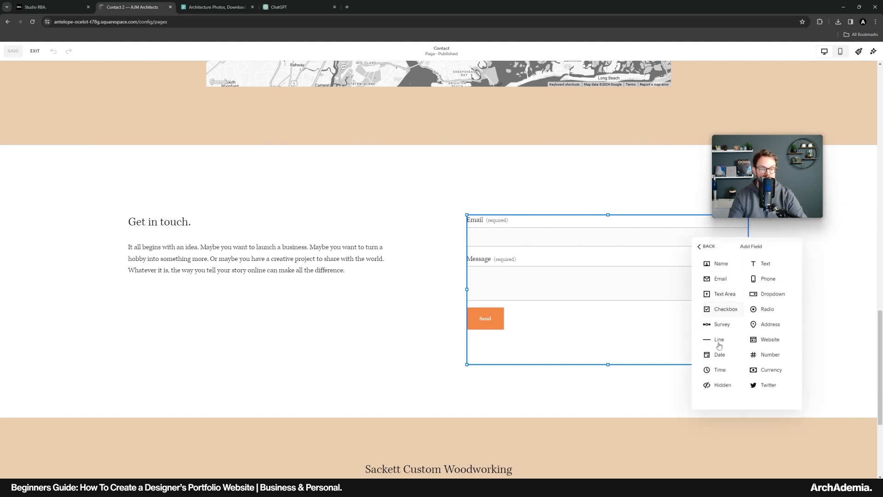
pyautogui.click(724, 294)
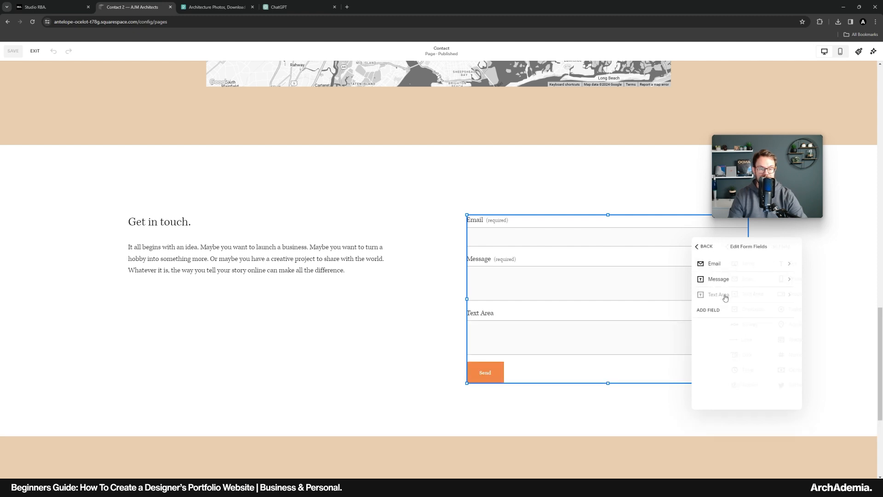
pyautogui.click(718, 294)
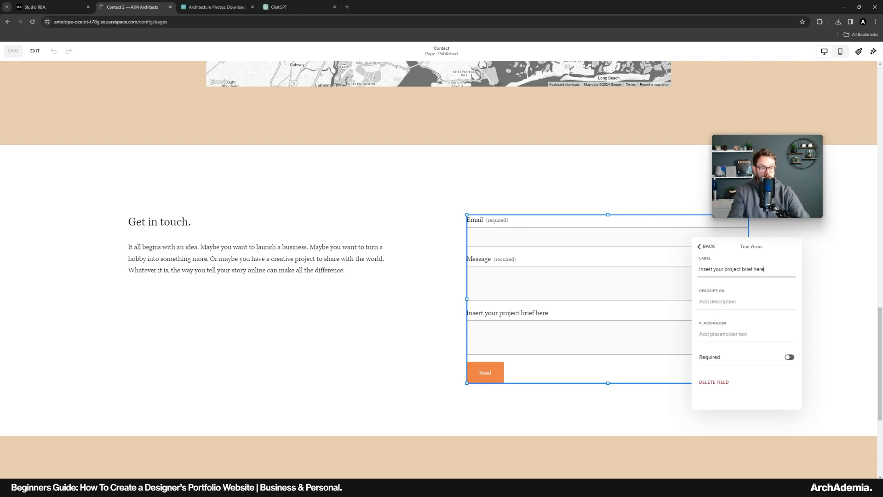
pyautogui.click(704, 253)
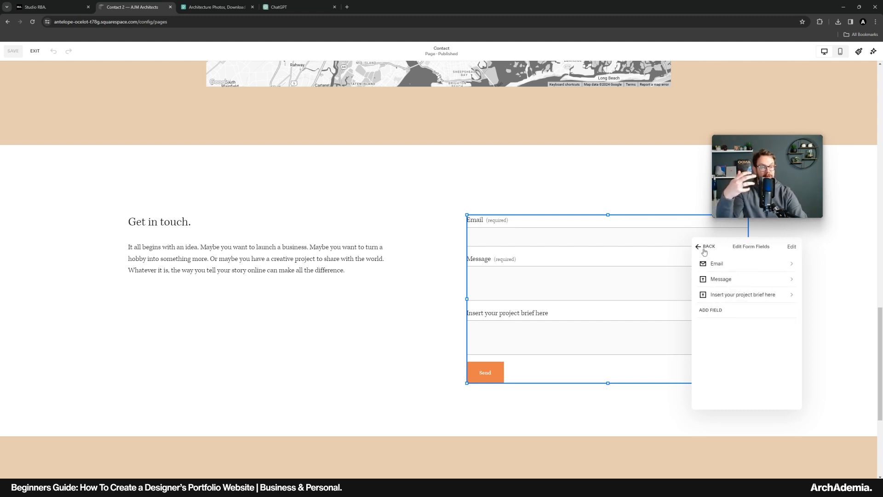
# Check the contact form's storage and email notification settings
pyautogui.click(704, 250)
pyautogui.click(754, 247)
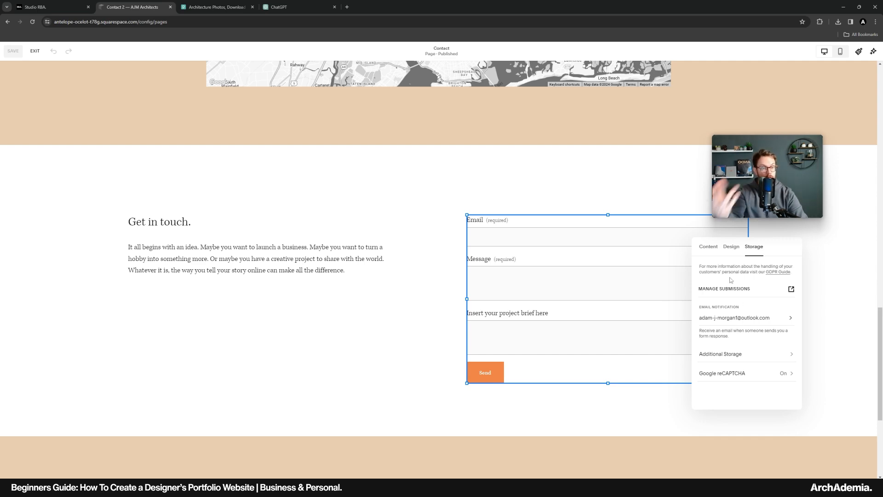
pyautogui.click(351, 308)
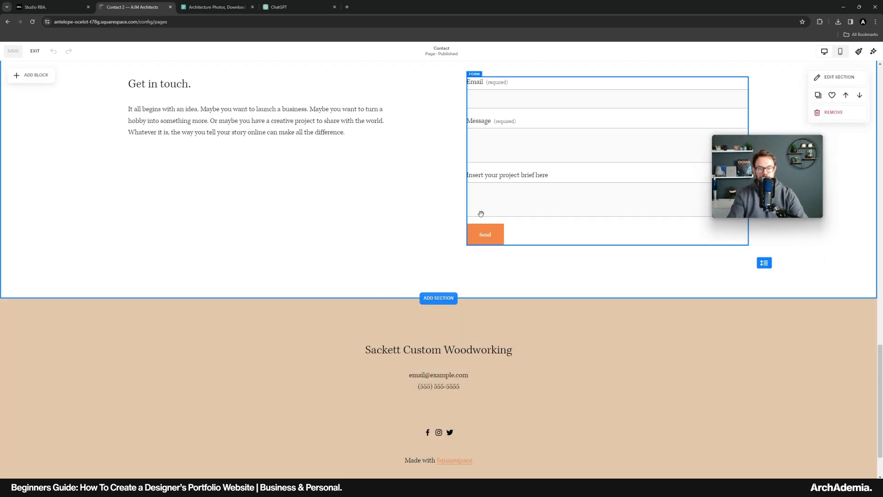
# Set the map block's location to Royal Albert Dock Liverpool and open its design options
pyautogui.scroll(-4, 361, 309)
pyautogui.scroll(8, 351, 331)
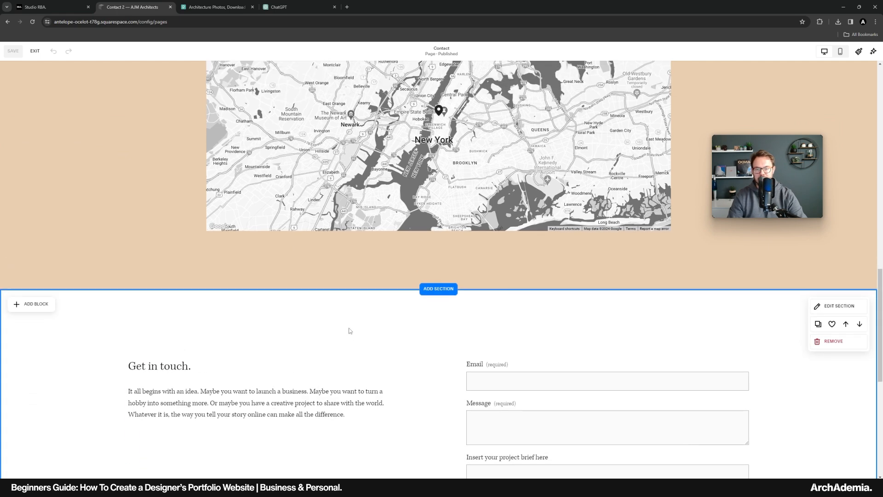
pyautogui.scroll(4, 348, 330)
pyautogui.click(321, 333)
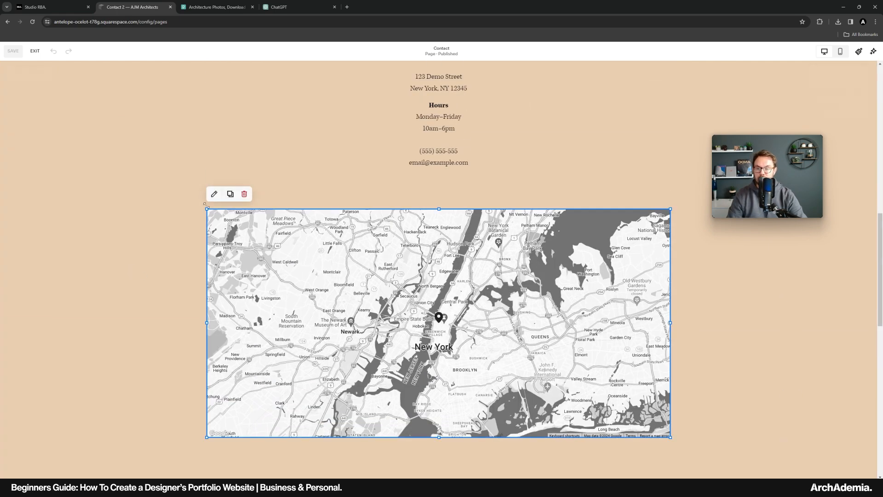
pyautogui.click(216, 195)
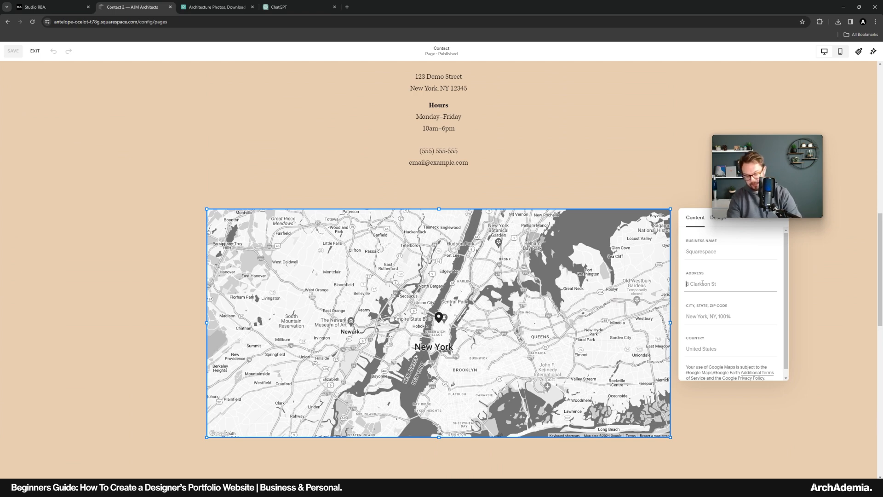
pyautogui.write('Royal Albert Dock')
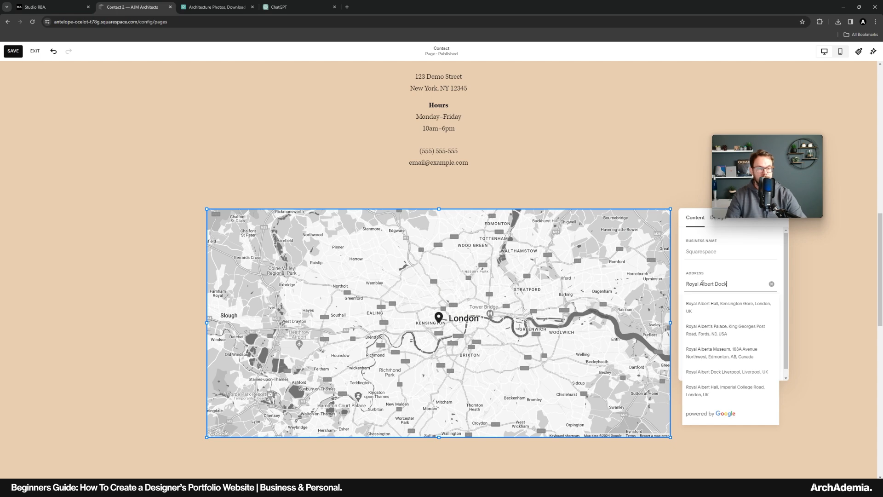
pyautogui.click(704, 307)
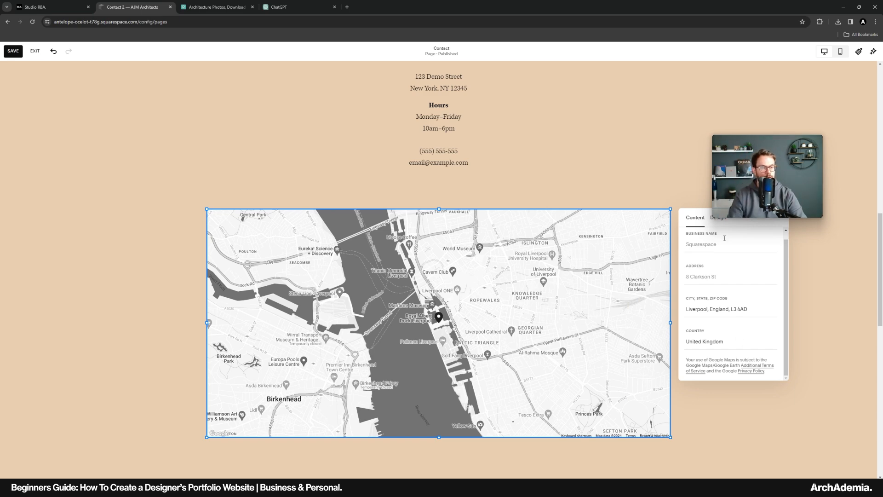
pyautogui.click(724, 223)
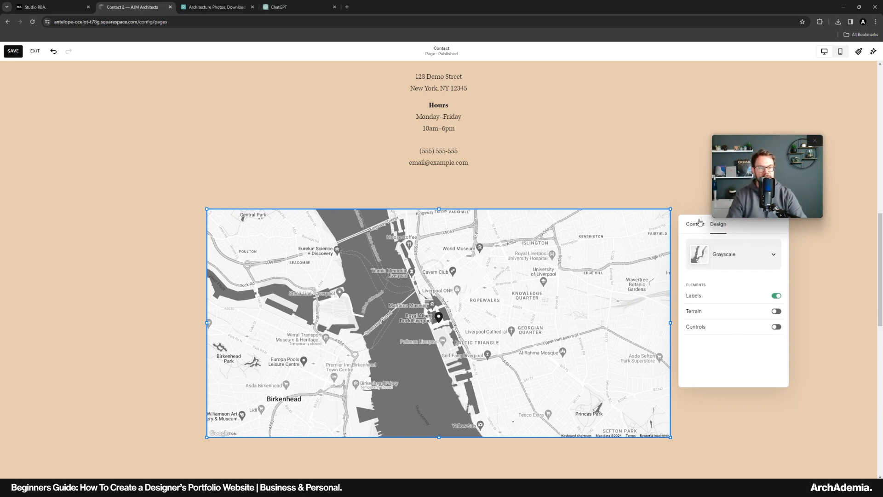
# Switch the Contact page map to the Light style and close its design options
pyautogui.click(731, 280)
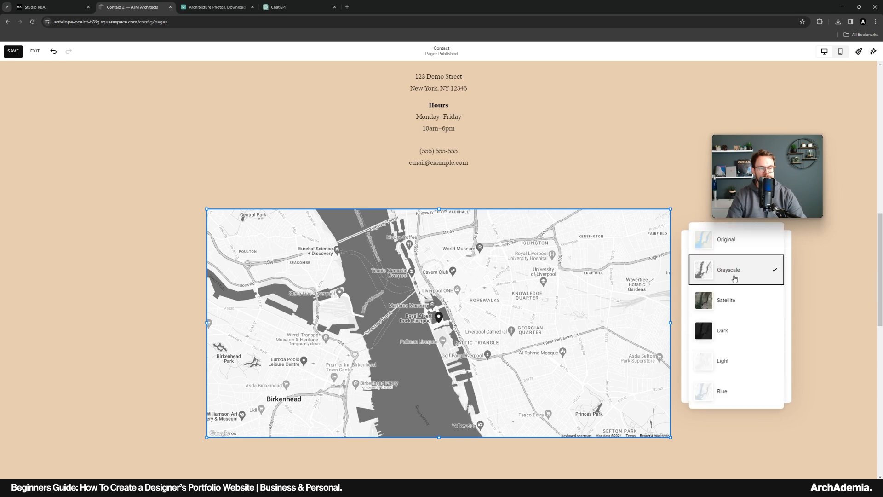
pyautogui.click(732, 358)
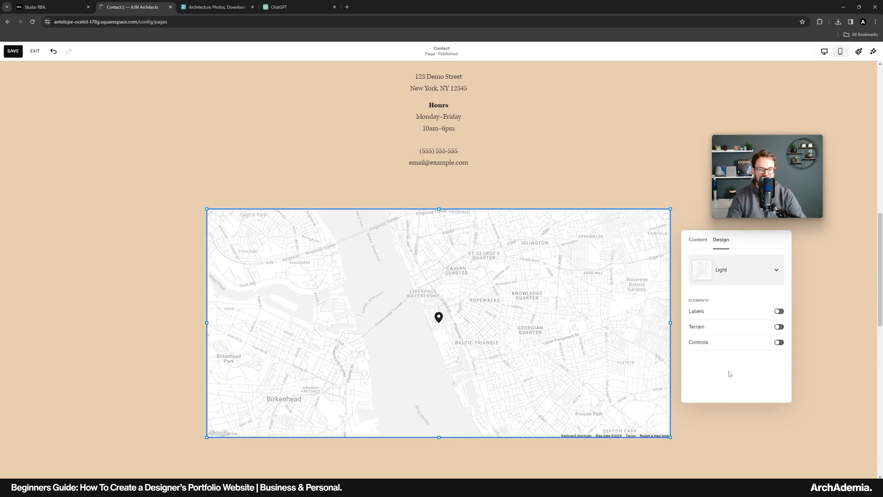
pyautogui.click(120, 285)
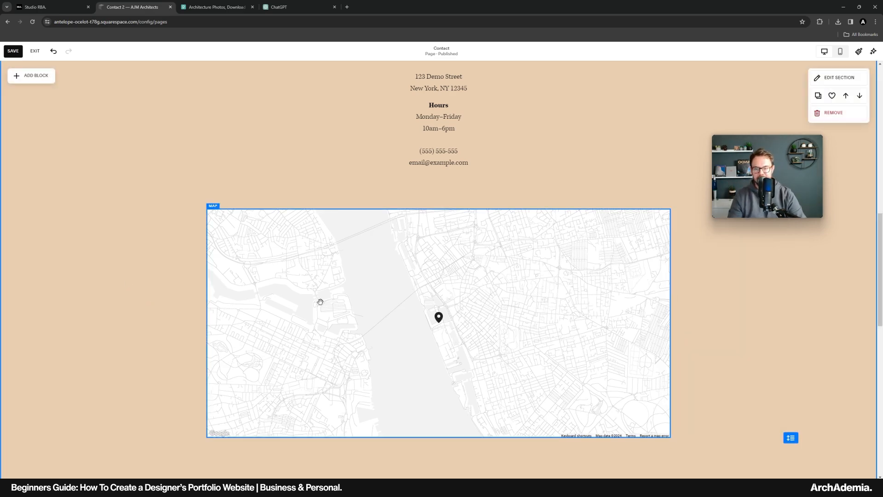
# Review the Contact page's map, contact details and "Contact us." banner
pyautogui.scroll(-3, 96, 254)
pyautogui.scroll(14, 116, 291)
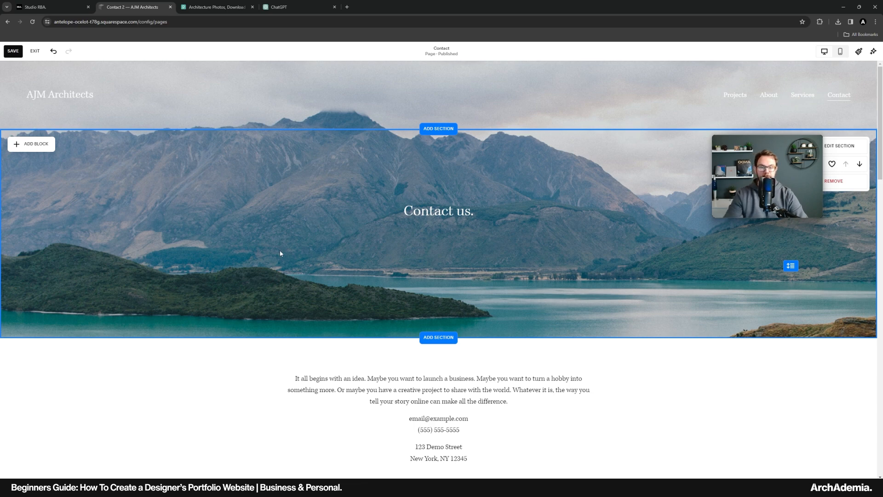
pyautogui.scroll(-2, 270, 248)
pyautogui.scroll(2, 269, 247)
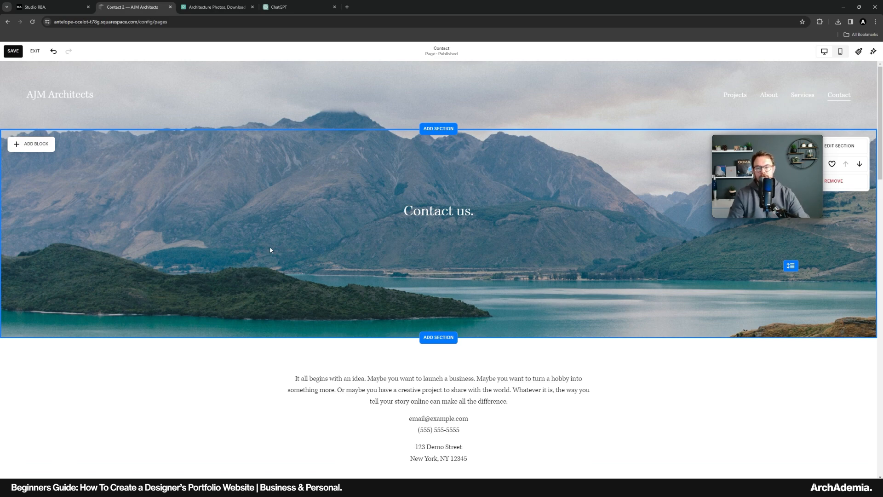
pyautogui.scroll(-5, 213, 266)
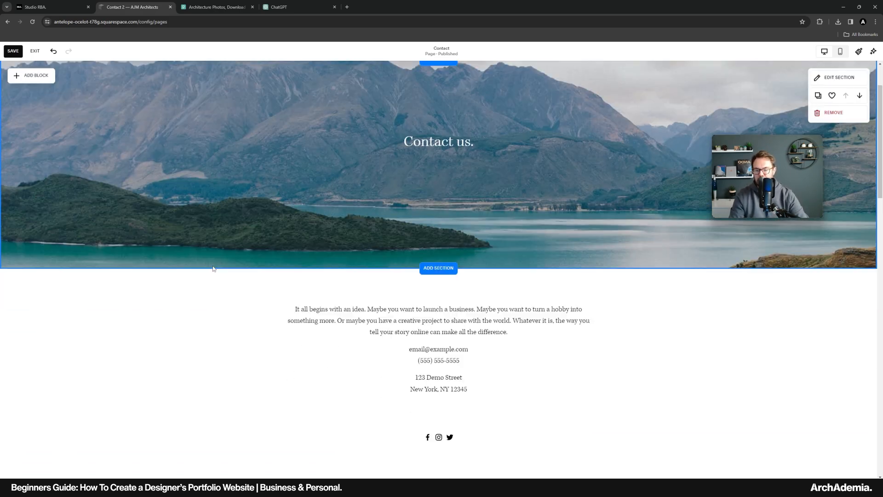
# Browse in File Explorer to Desktop > Studio RBA Resources > Office Photography > Studio Shots
pyautogui.click(336, 448)
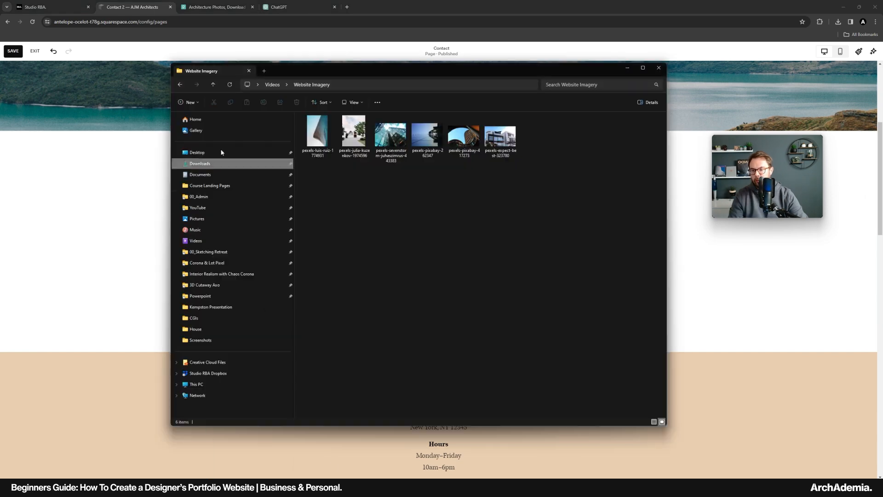
pyautogui.click(198, 152)
pyautogui.moveTo(304, 72); pyautogui.dragTo(284, 76)
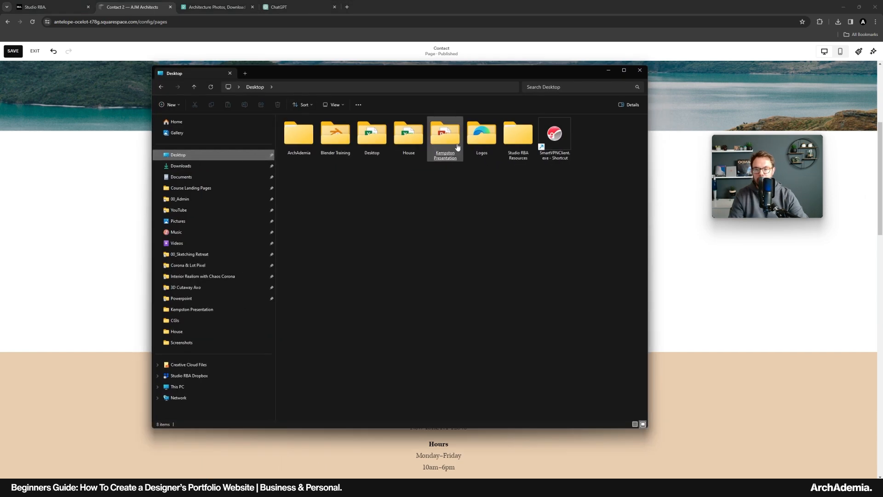
pyautogui.doubleClick(511, 140)
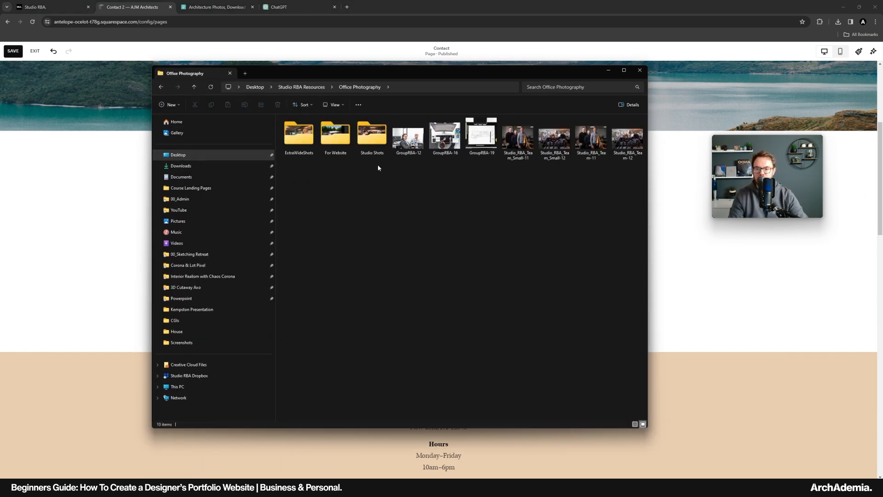
pyautogui.doubleClick(372, 134)
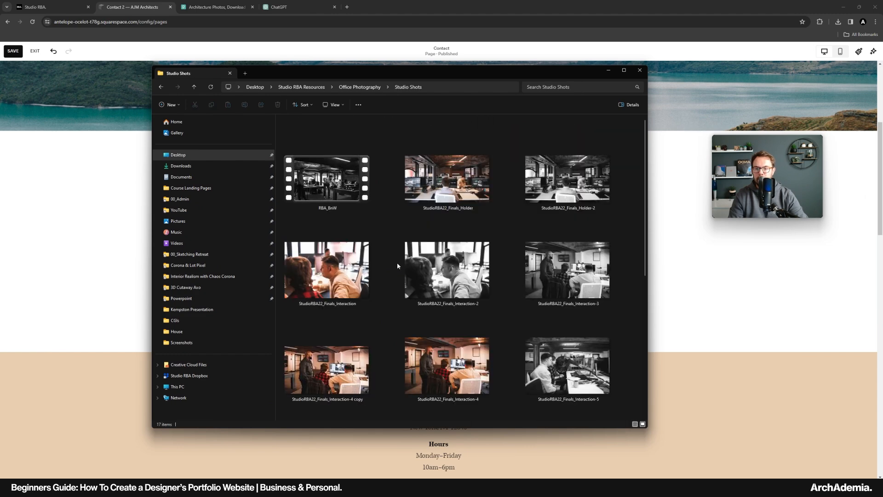
# Preview the studio photo StudioRBA22_Finals_Interaction-4 at full size, then return to the Contact page in the browser
pyautogui.scroll(-3, 399, 266)
pyautogui.click(431, 275)
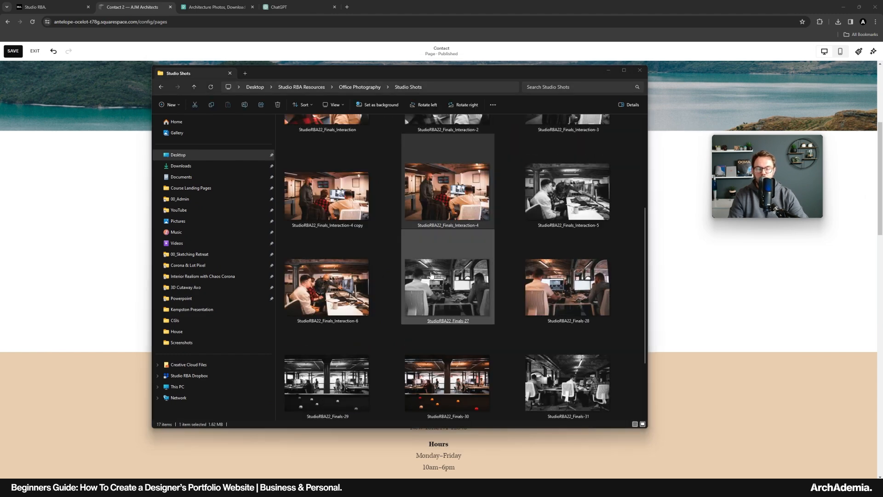
pyautogui.click(857, 265)
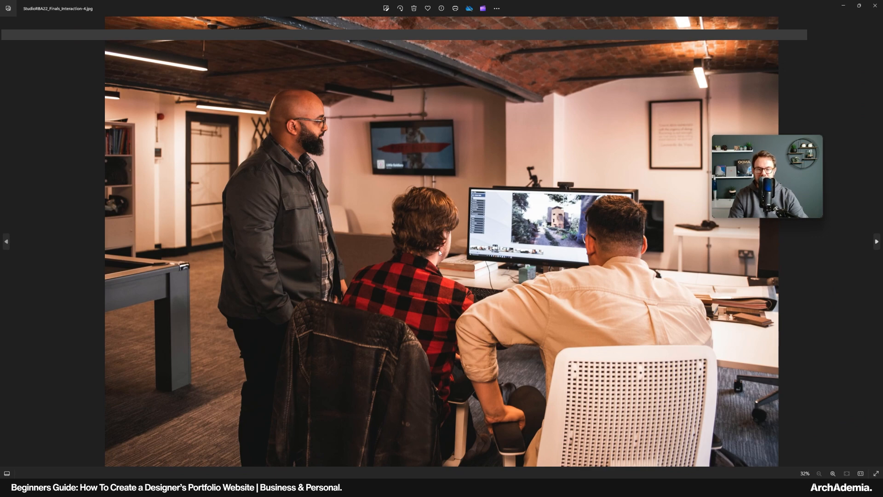
pyautogui.scroll(3, 414, 140)
pyautogui.scroll(-3, 422, 178)
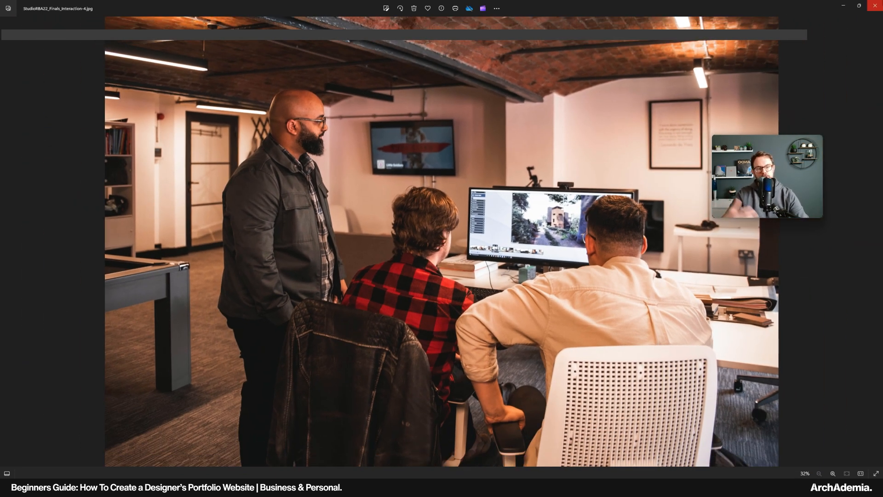
pyautogui.click(875, 6)
pyautogui.click(489, 4)
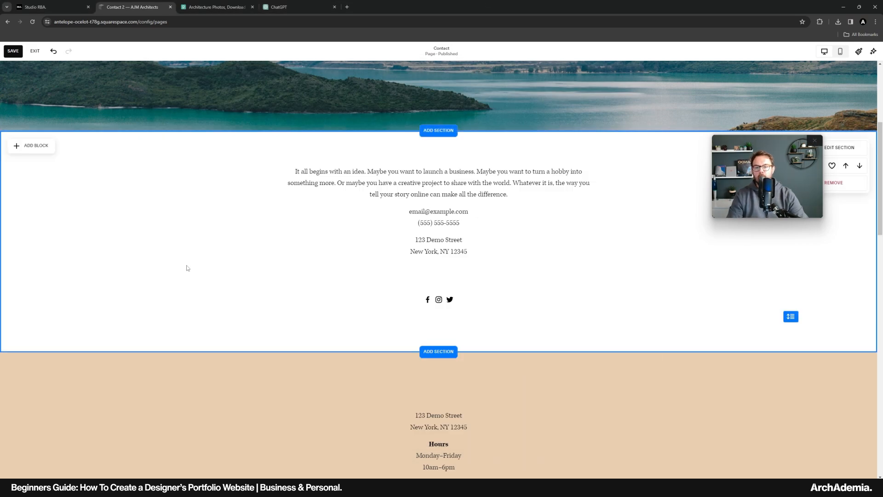
# Save the Contact page, exit its editor and dismiss the invoicing promotion
pyautogui.scroll(5, 186, 271)
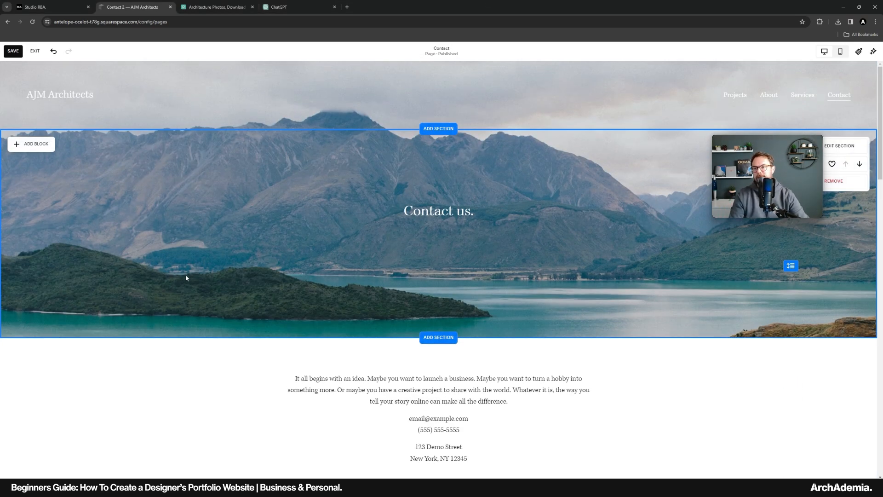
pyautogui.click(11, 51)
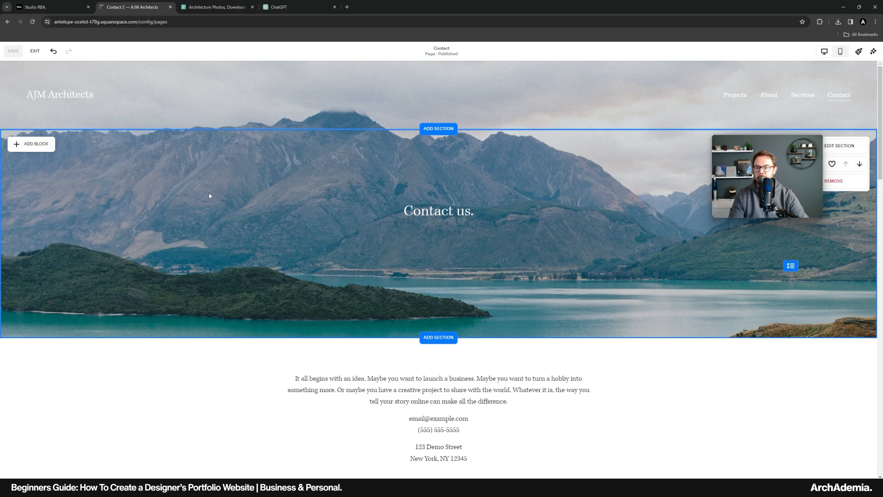
pyautogui.click(38, 53)
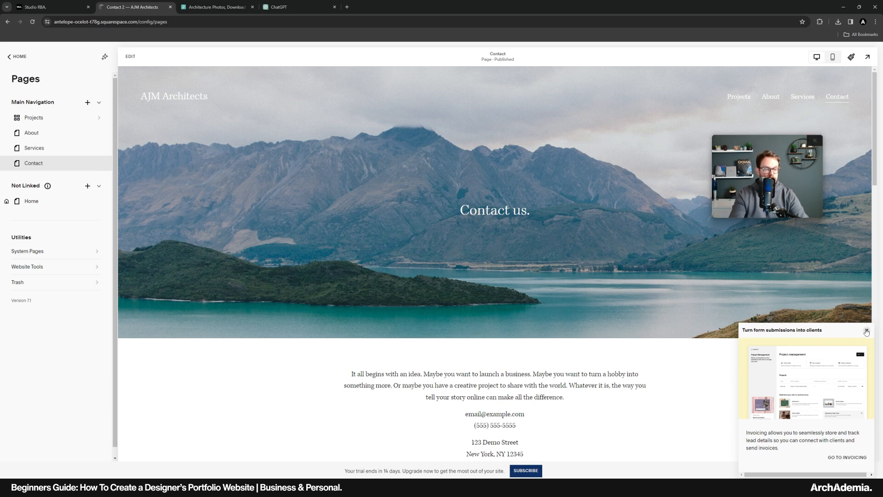
pyautogui.click(866, 331)
# Examine the Projects portfolio page from the project grid down to the footer, then return to the site's page list
pyautogui.click(54, 117)
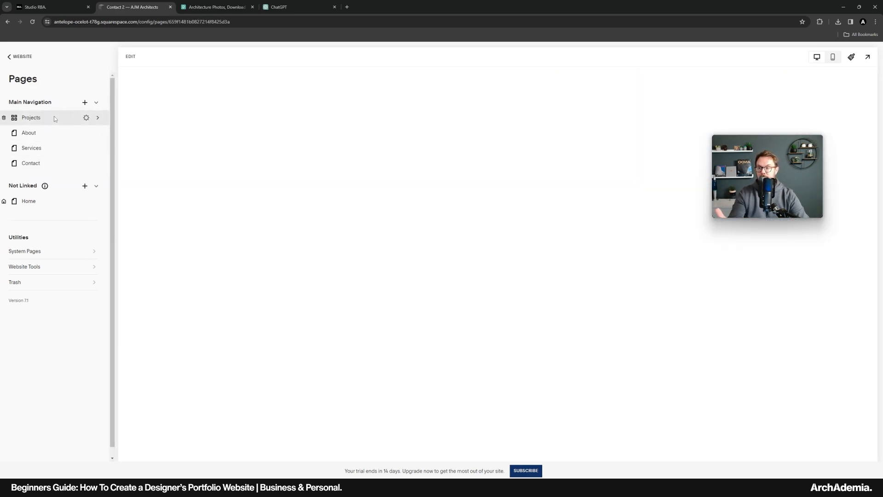
pyautogui.scroll(-1, 366, 269)
pyautogui.scroll(-4, 366, 269)
pyautogui.scroll(5, 272, 183)
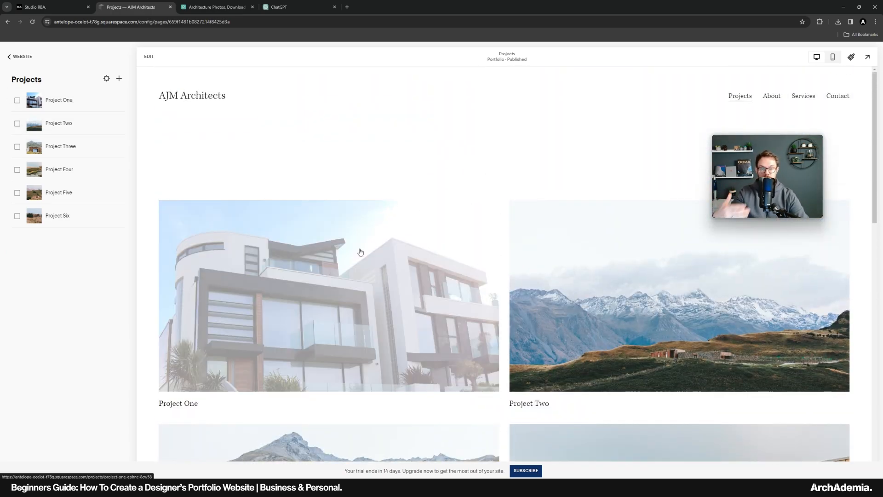
pyautogui.scroll(-6, 359, 258)
pyautogui.scroll(-7, 359, 271)
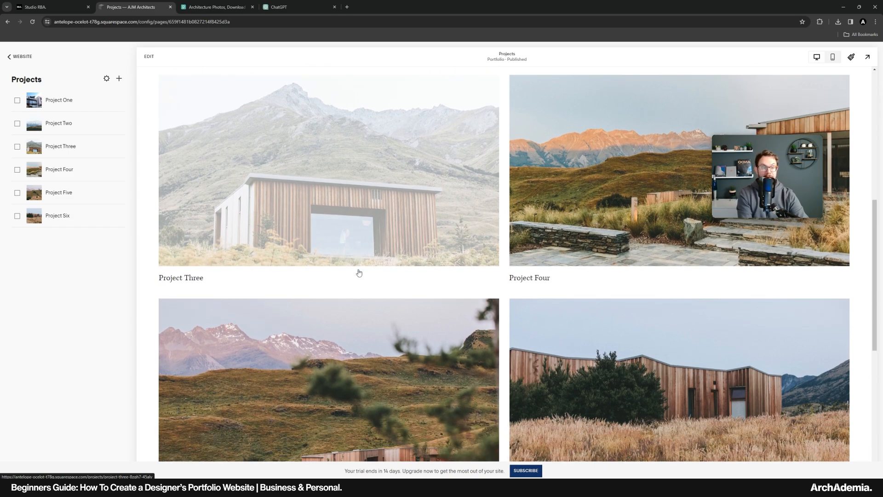
pyautogui.scroll(8, 367, 293)
pyautogui.scroll(5, 371, 298)
pyautogui.scroll(-10, 438, 324)
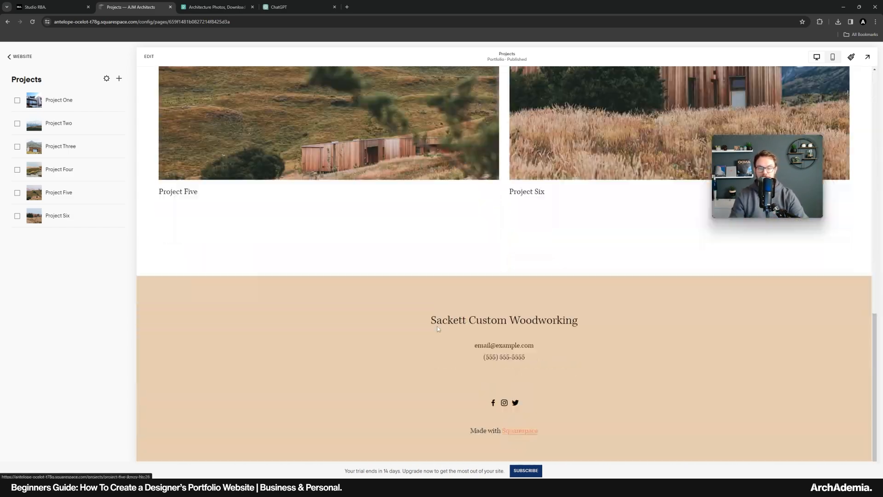
pyautogui.scroll(9, 435, 329)
pyautogui.scroll(2, 447, 329)
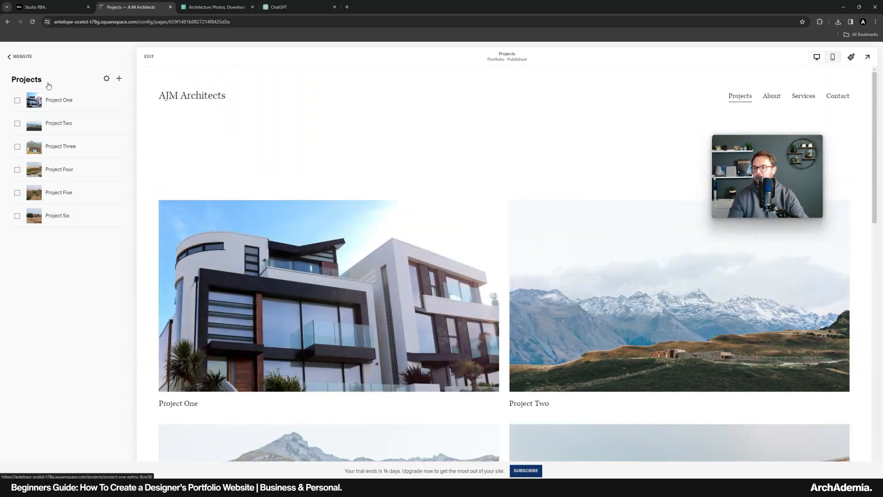
pyautogui.click(19, 56)
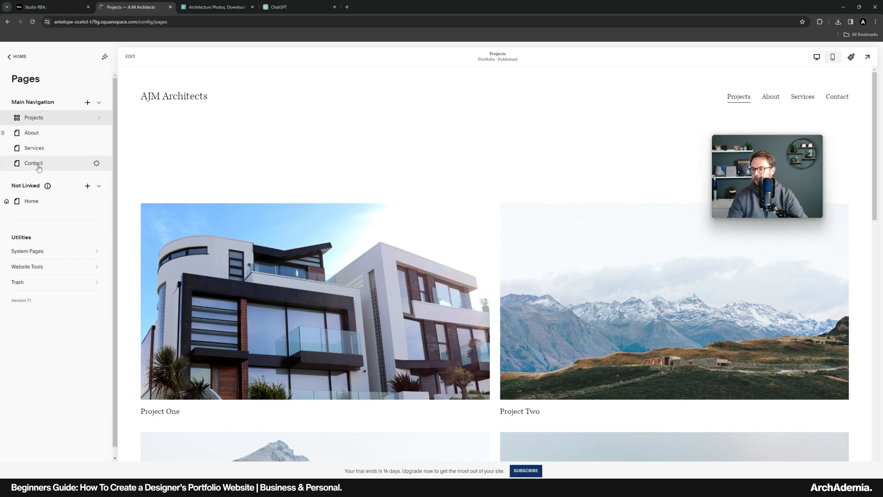
# Open the Home page for editing and bring up the hero section's background settings
pyautogui.click(34, 201)
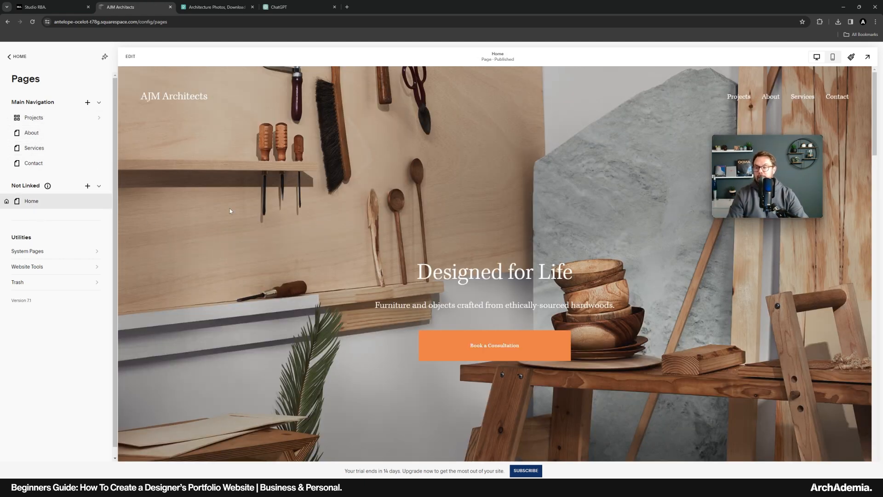
pyautogui.click(131, 57)
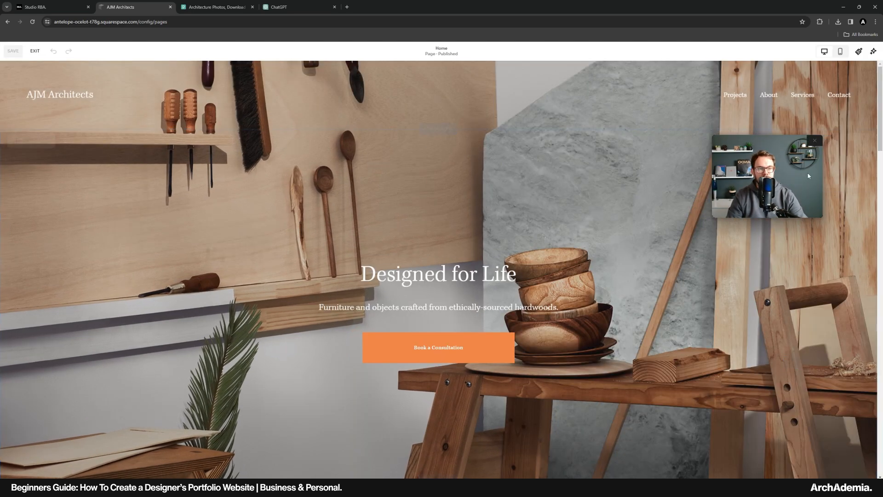
pyautogui.moveTo(791, 181); pyautogui.dragTo(678, 134)
pyautogui.click(823, 148)
pyautogui.click(808, 168)
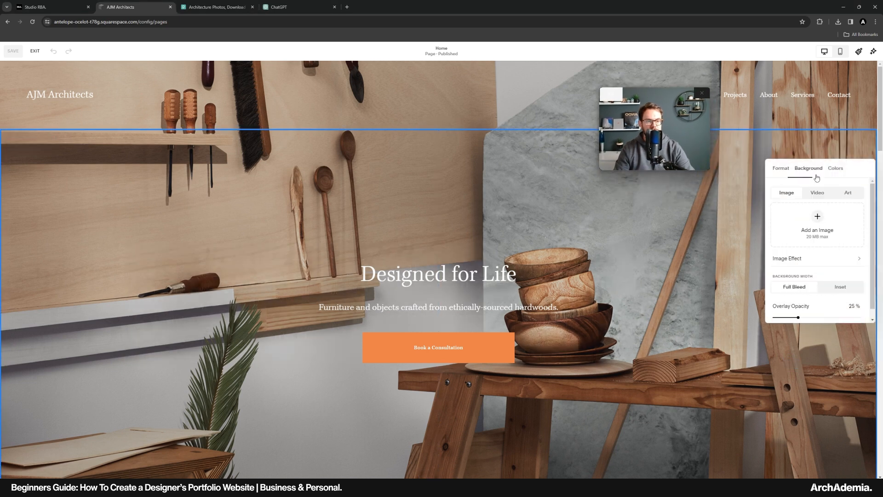
# Replace the hero section's background image by uploading pexels-pixabay-417273 from the Videos > Website Imagery folder
pyautogui.click(783, 272)
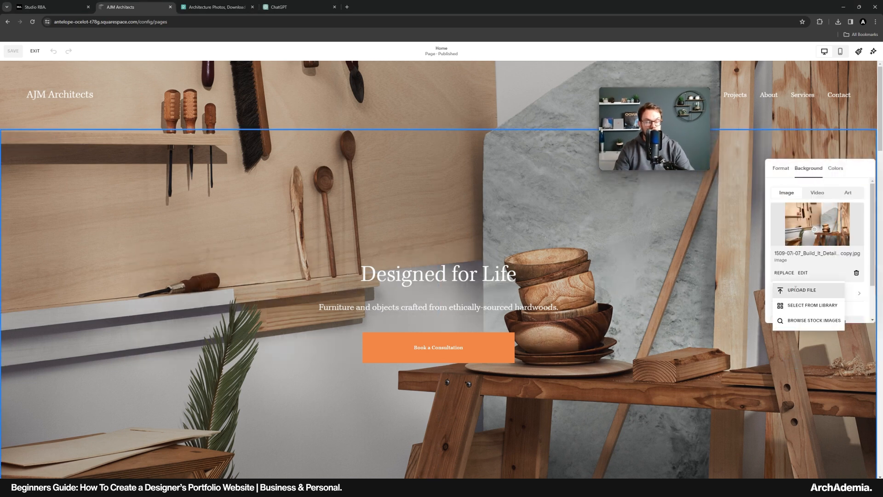
pyautogui.click(795, 290)
pyautogui.moveTo(253, 56)
pyautogui.mouseDown()
pyautogui.moveTo(217, 56)
pyautogui.moveTo(270, 56)
pyautogui.mouseUp()
pyautogui.click(21, 217)
pyautogui.doubleClick(226, 110)
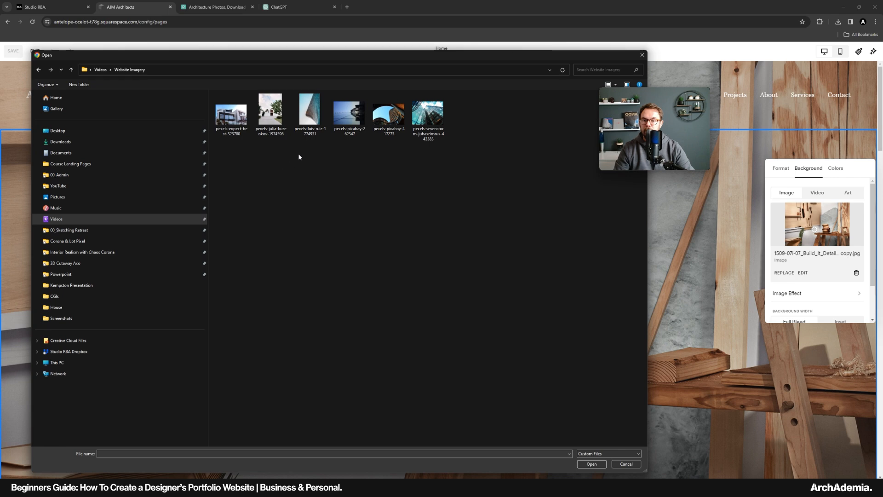
pyautogui.click(310, 120)
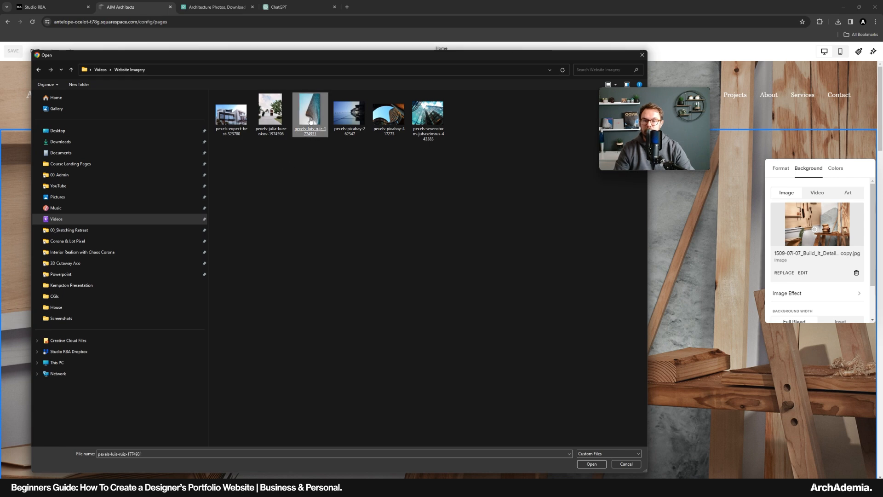
pyautogui.doubleClick(389, 115)
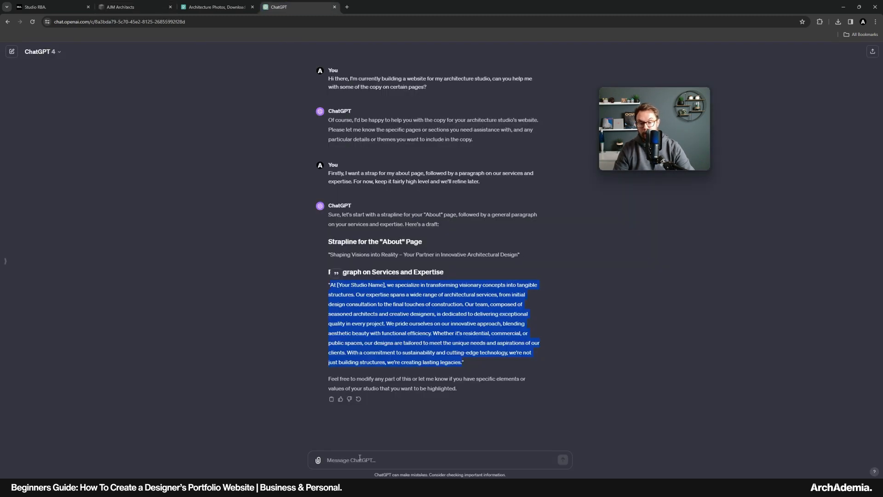
# In the ChatGPT conversation, ask for a home page hero statement and a good sub-title to go with it
pyautogui.click(359, 458)
pyautogui.write('No')
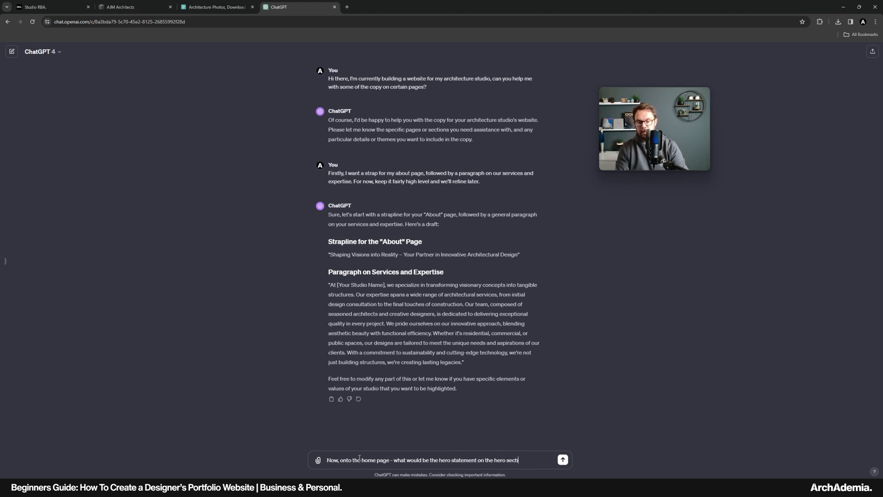
pyautogui.write('also what would be a good sub-title to the hero statement?')
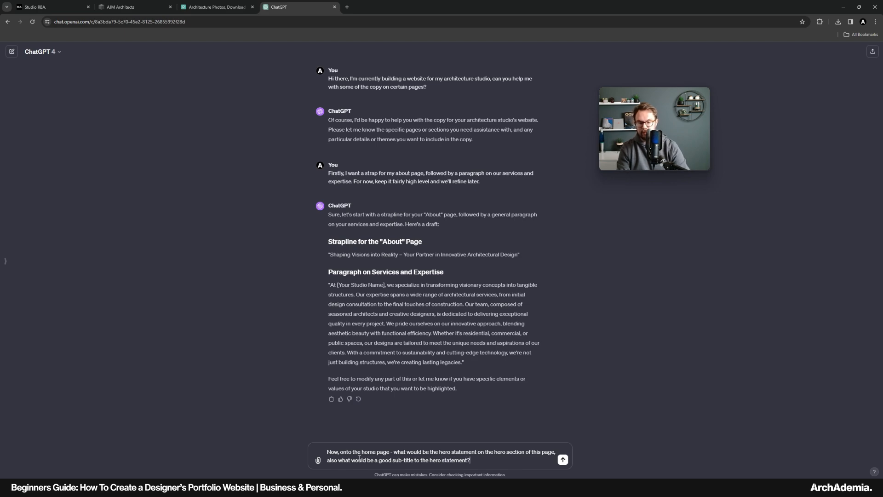
pyautogui.press('Return')
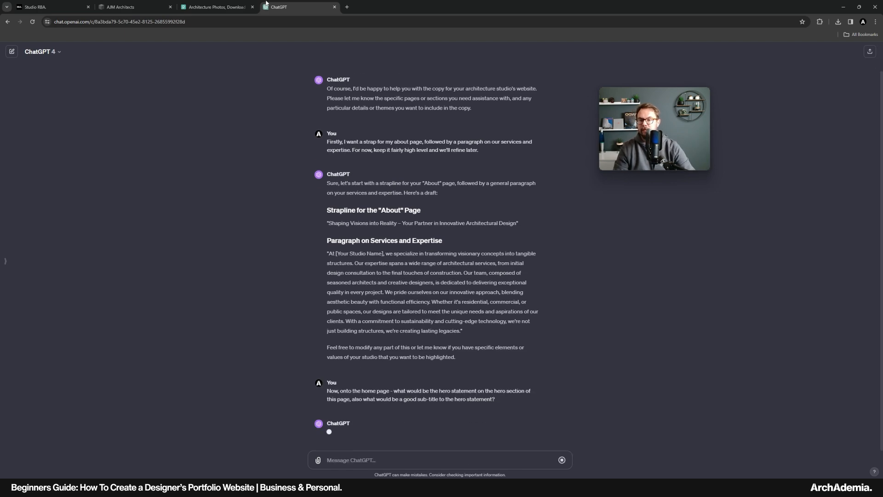
# Inspect the hero section's format settings on the Home page, and view the Studio RBA homepage for comparison
pyautogui.click(136, 4)
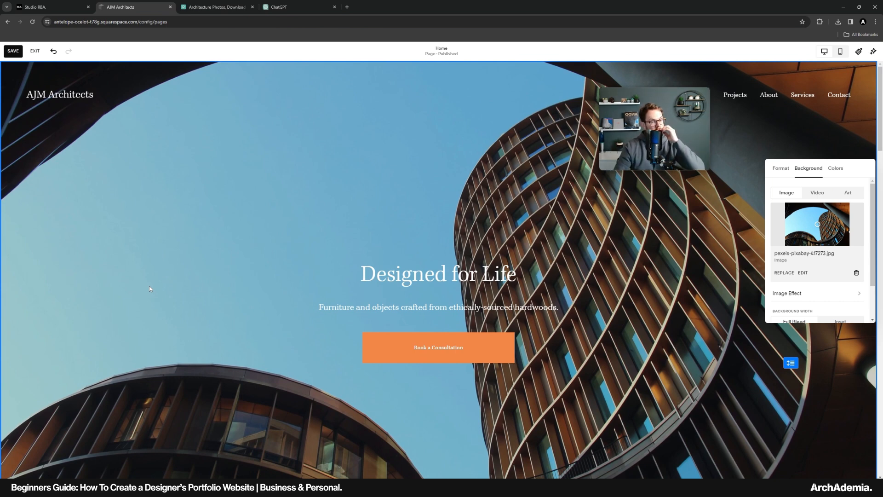
pyautogui.click(782, 168)
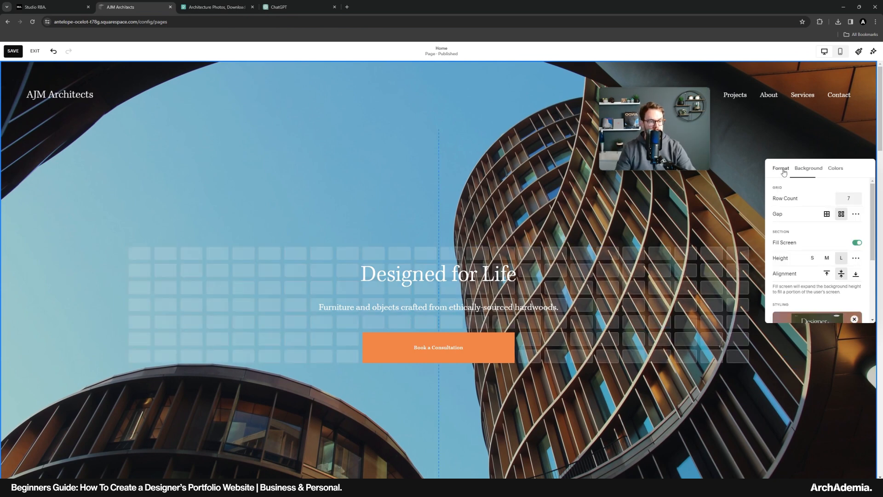
pyautogui.click(583, 234)
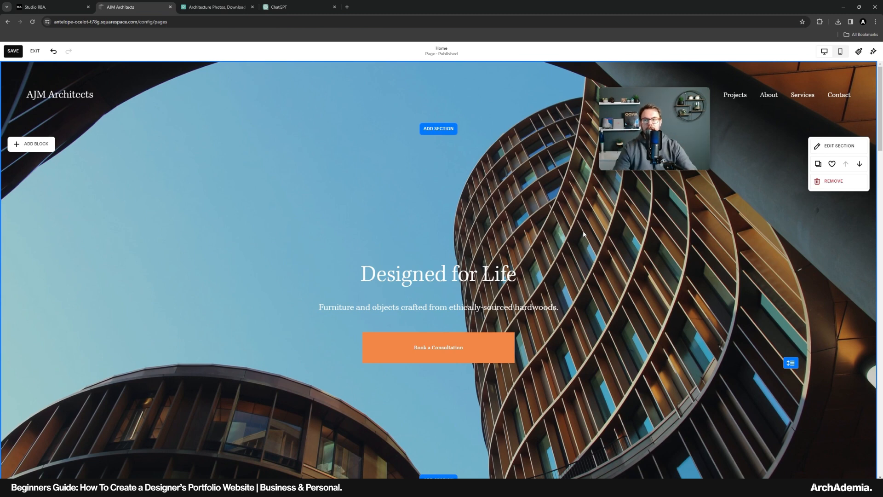
pyautogui.click(61, 3)
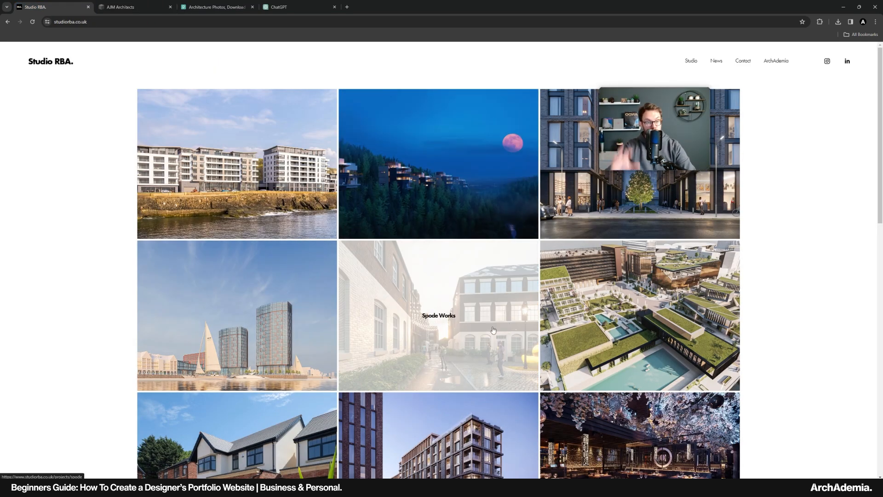
pyautogui.click(134, 6)
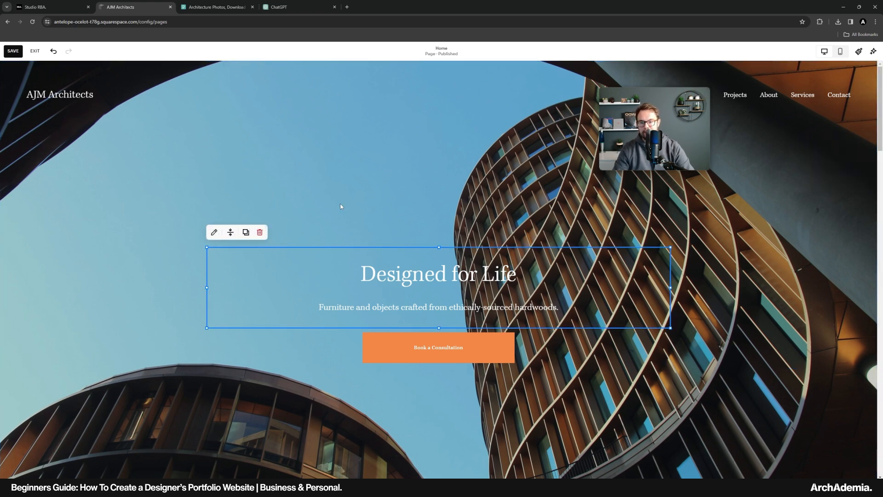
# Move the hero text block to the left edge of the grid and left-align its heading and sub-title
pyautogui.moveTo(446, 271); pyautogui.dragTo(367, 271)
pyautogui.click(283, 275)
pyautogui.hotkey('ctrl', 'a')
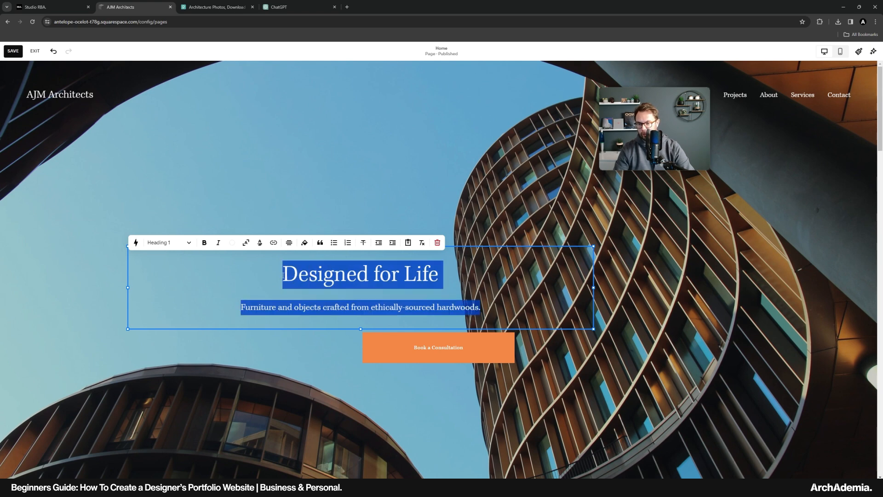
pyautogui.click(288, 243)
pyautogui.click(268, 259)
# Move the Book a Consultation button in line with the hero text's left edge and shift the hero content slightly upward
pyautogui.click(408, 357)
pyautogui.moveTo(408, 357); pyautogui.dragTo(168, 364)
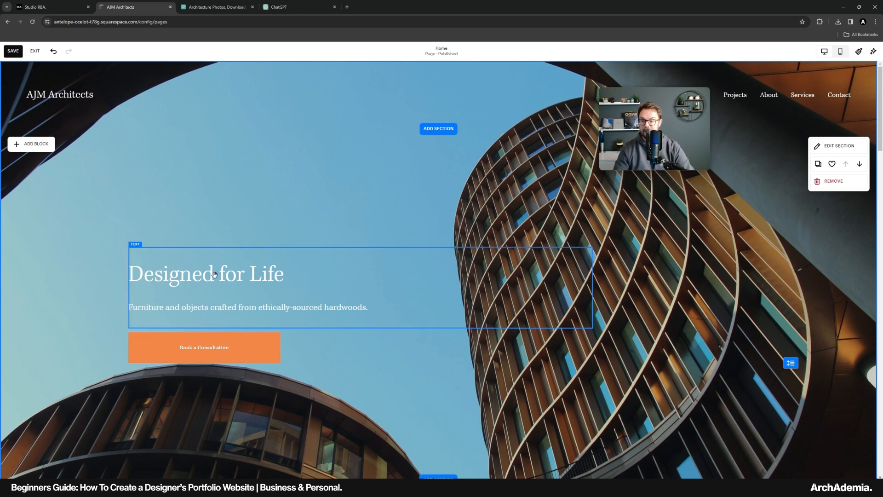
pyautogui.click(235, 278)
pyautogui.click(633, 314)
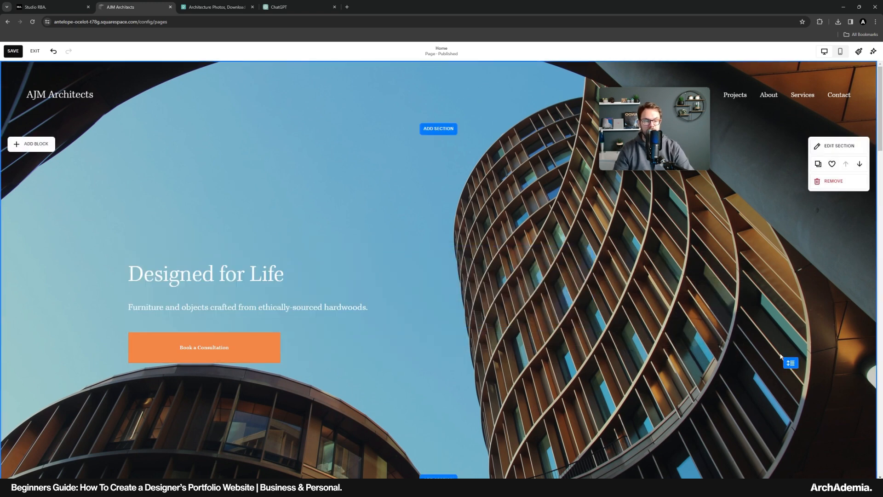
pyautogui.click(296, 305)
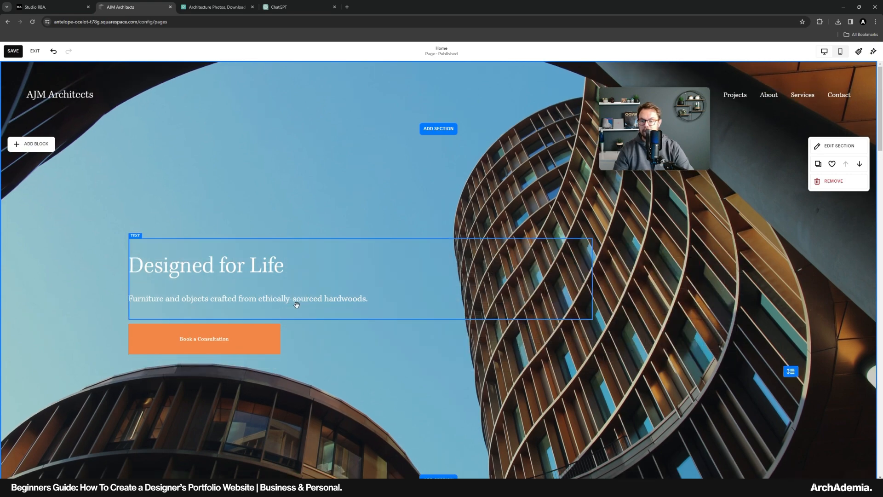
pyautogui.moveTo(296, 305); pyautogui.dragTo(297, 295)
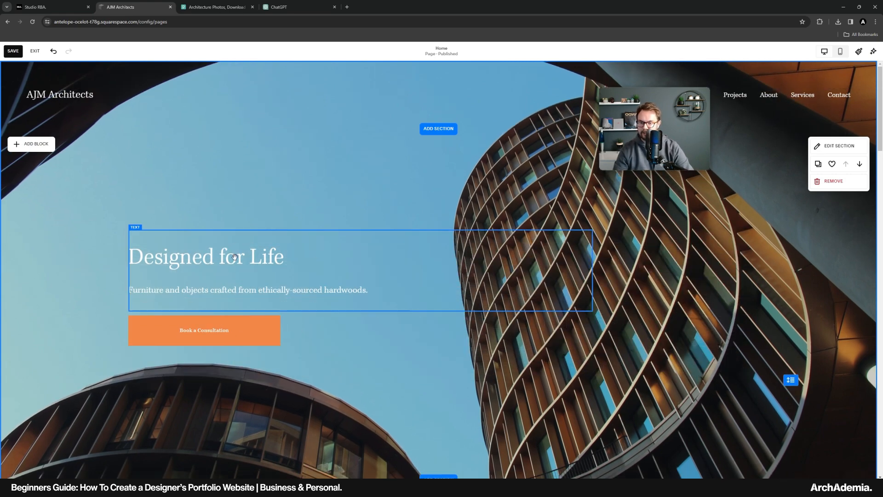
# Try ChatGPT's "Crafting the Future of Architecture, One Space at a Time" as the hero heading, then undo the replacement
pyautogui.click(286, 6)
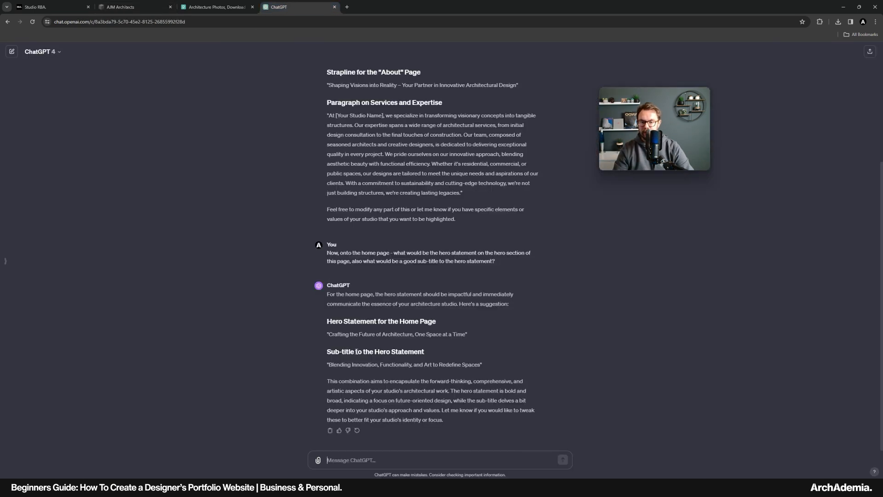
pyautogui.moveTo(329, 336); pyautogui.dragTo(455, 334)
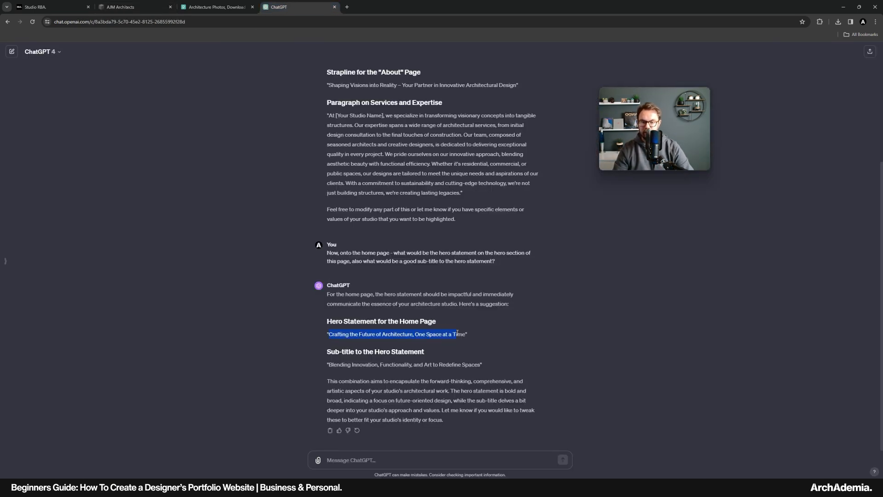
pyautogui.click(120, 7)
pyautogui.click(279, 256)
pyautogui.click(280, 256)
pyautogui.moveTo(280, 255); pyautogui.dragTo(134, 256)
pyautogui.write('Crafting the Future of Architecture, One Space at a Time')
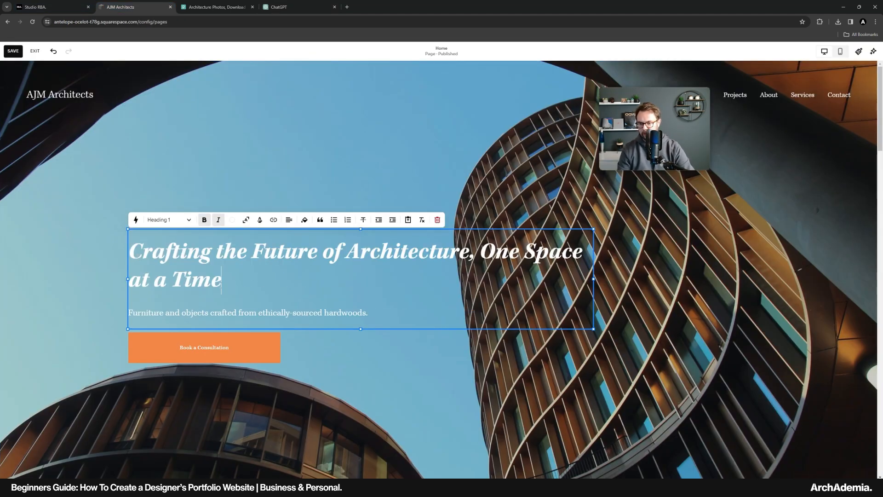
pyautogui.hotkey('ctrl', 'z')
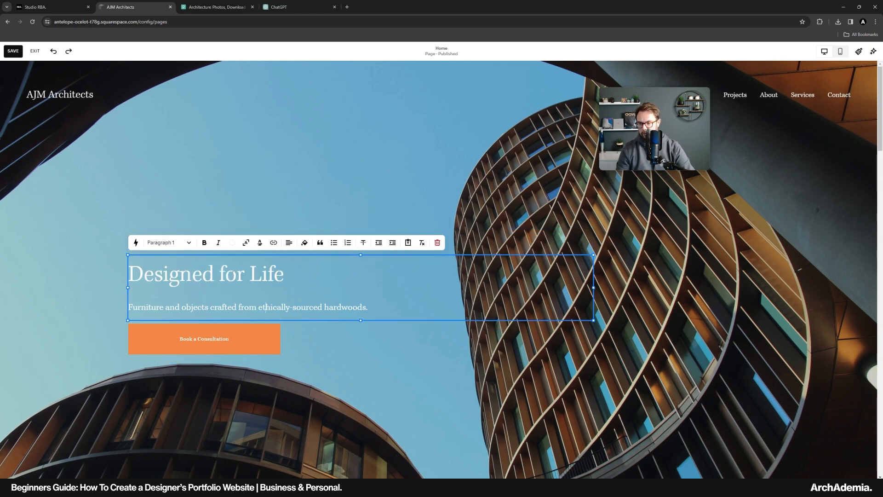
# Replace the hero heading with "Carefully crafted spaces."
pyautogui.moveTo(286, 274); pyautogui.dragTo(129, 274)
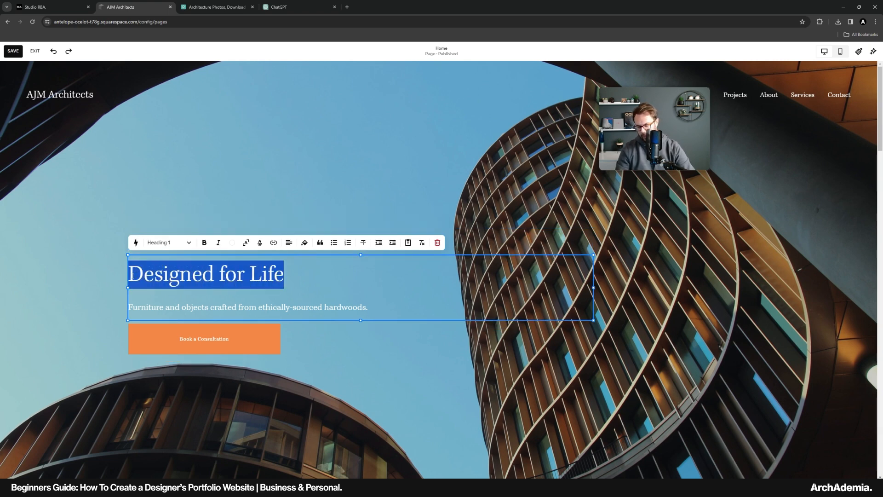
pyautogui.write('Carefu')
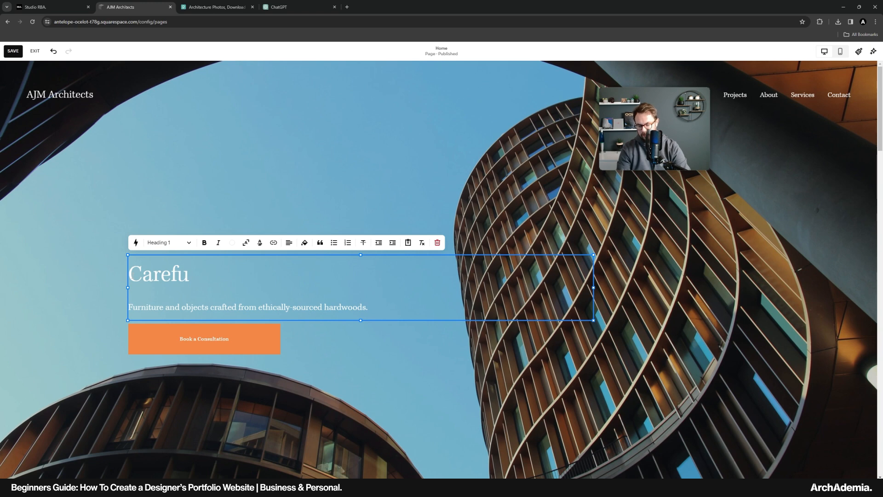
pyautogui.write('lly crafted')
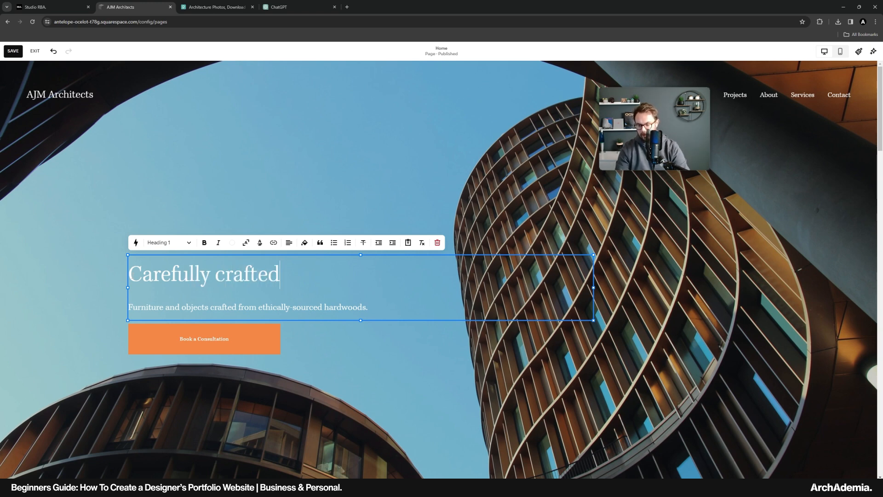
pyautogui.write(' spaces.')
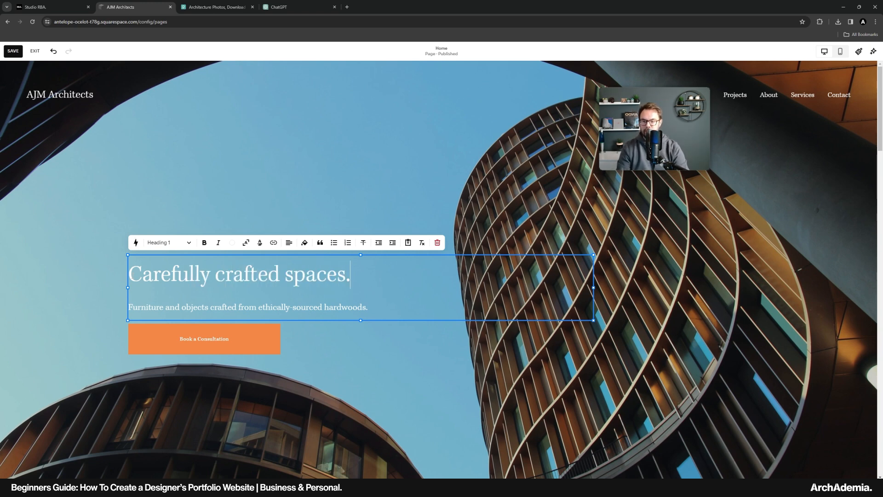
# Replace the hero sub-title with ChatGPT's "Blending Innovation, Functionality, and Art to Redefine Spaces" and remove its bold and italic formatting
pyautogui.click(216, 7)
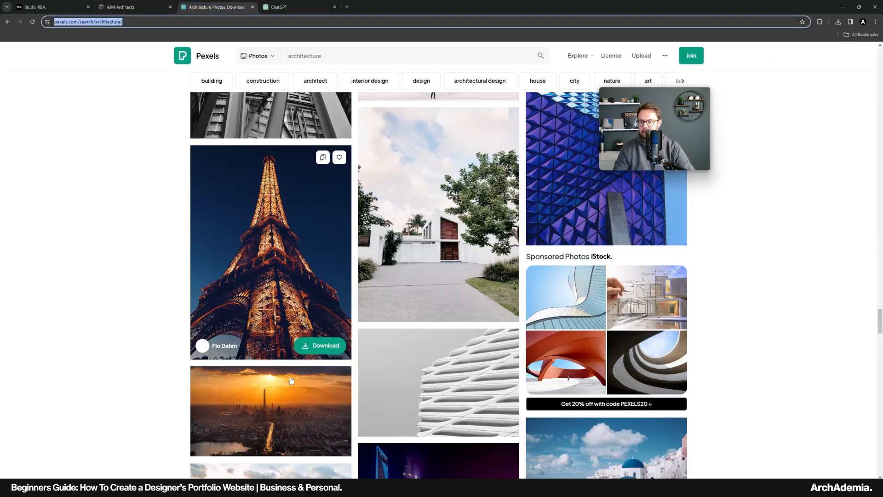
pyautogui.click(281, 6)
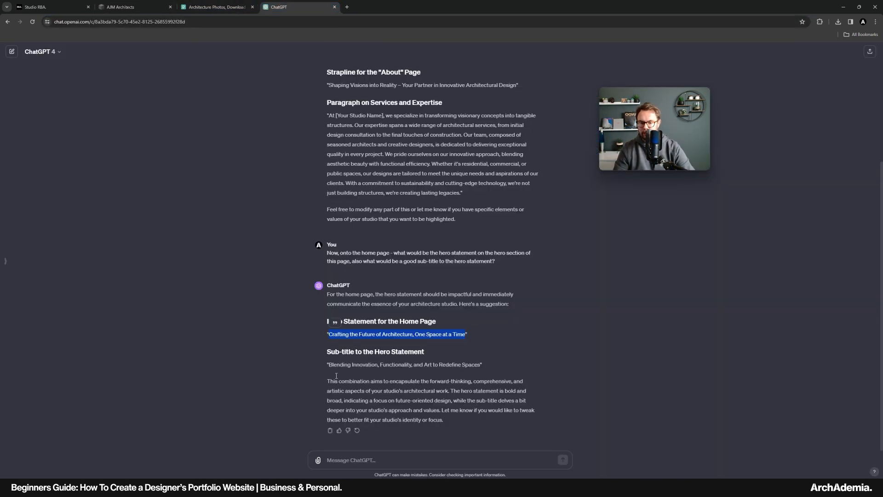
pyautogui.moveTo(329, 364); pyautogui.dragTo(478, 365)
pyautogui.hotkey('ctrl', 'c')
pyautogui.click(124, 4)
pyautogui.moveTo(368, 307); pyautogui.dragTo(125, 311)
pyautogui.hotkey('ctrl', 'v')
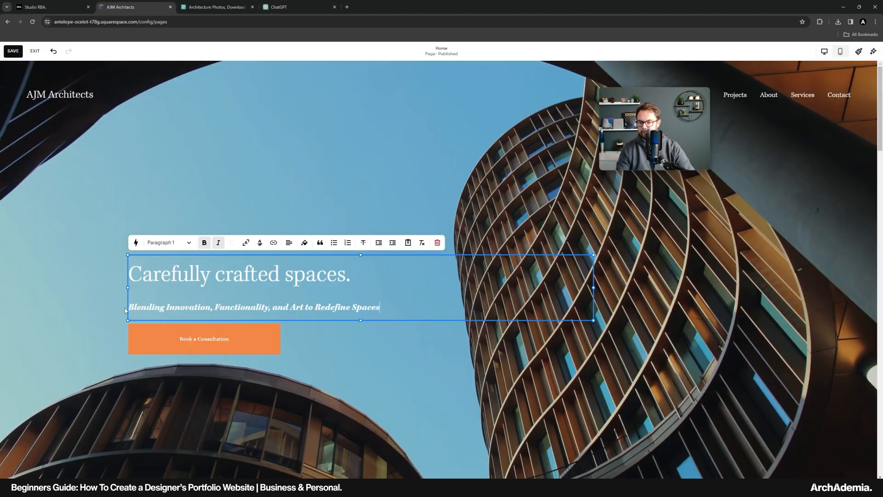
pyautogui.moveTo(379, 307); pyautogui.dragTo(125, 308)
pyautogui.click(219, 243)
pyautogui.click(204, 243)
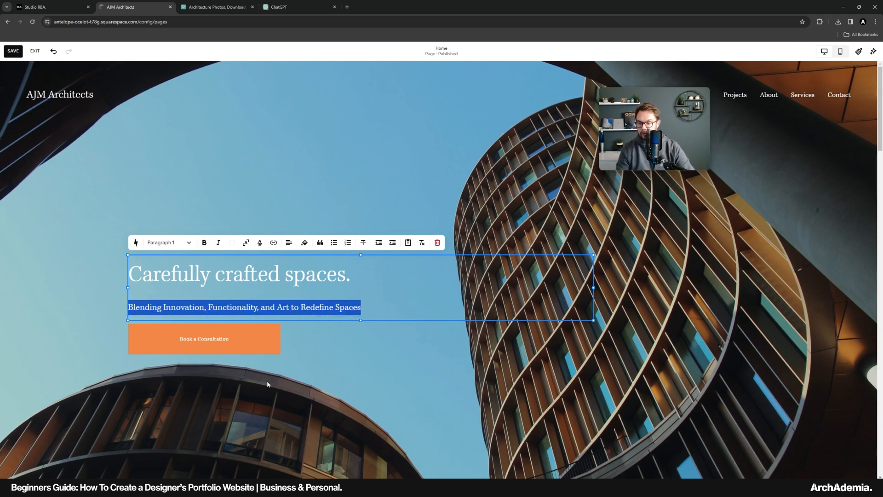
# Change the hero button's label to "Get in touch about your project"
pyautogui.click(228, 357)
pyautogui.click(159, 337)
pyautogui.tripleClick(330, 349)
pyautogui.write('Get in touch about your peo')
pyautogui.press('BackSpace')
pyautogui.press('BackSpace')
pyautogui.write('roject')
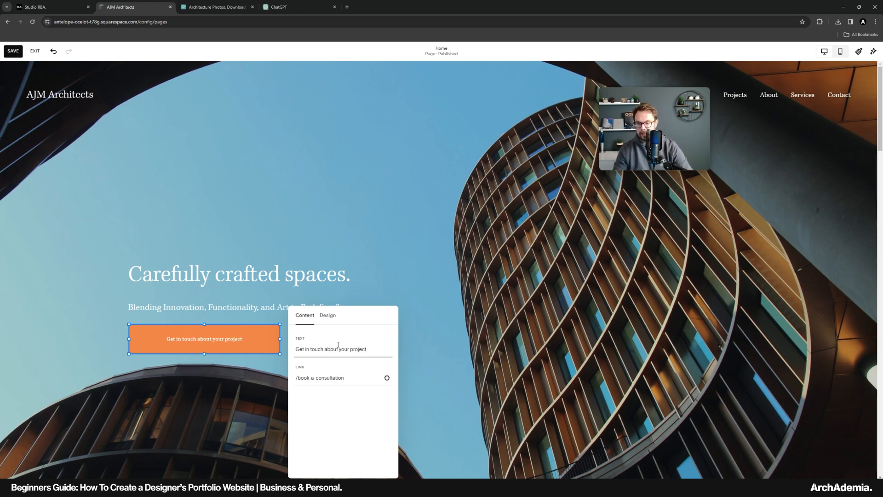
# Set the hero button's link to /contact and look over the email link options
pyautogui.moveTo(344, 377); pyautogui.dragTo(298, 378)
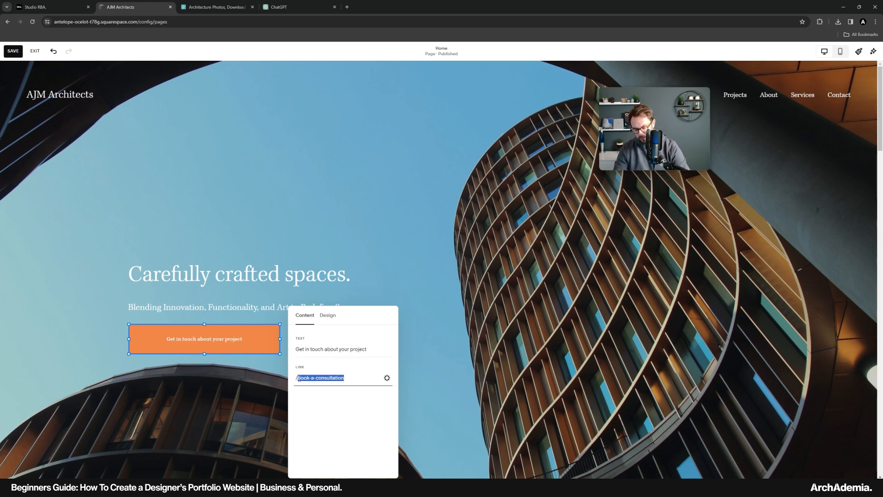
pyautogui.write('contact')
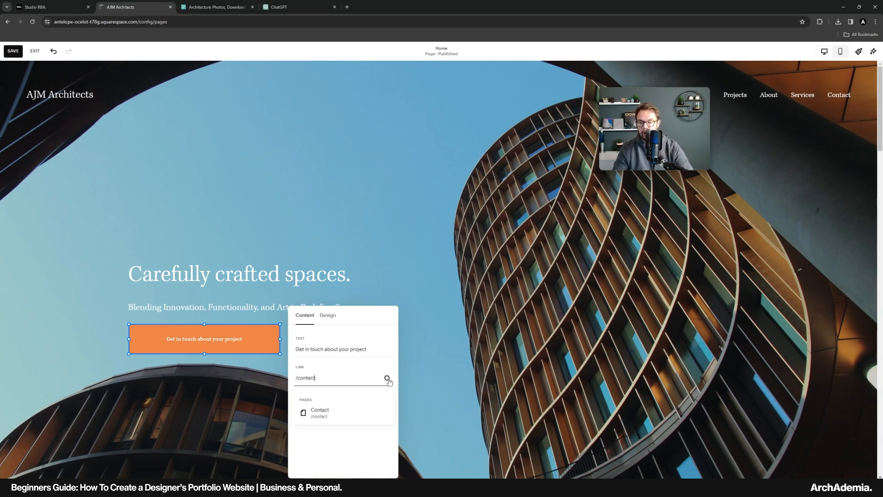
pyautogui.click(388, 379)
pyautogui.click(311, 233)
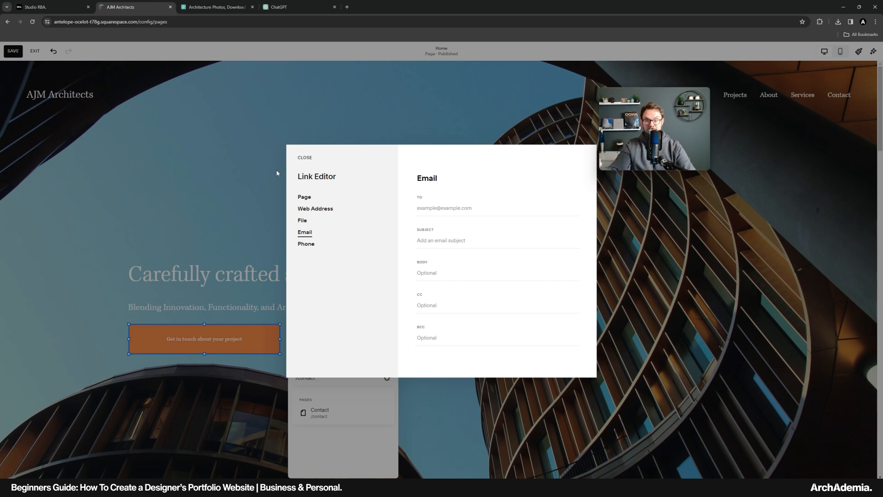
pyautogui.click(298, 159)
pyautogui.click(339, 326)
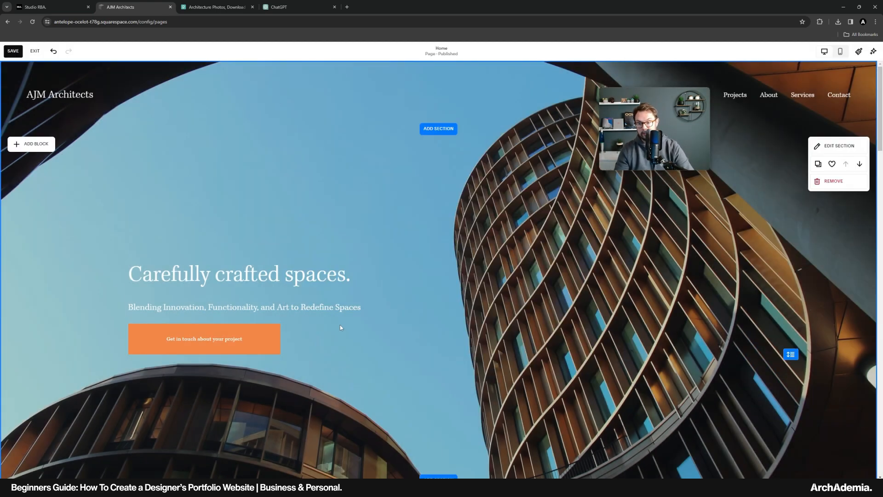
# Review the hero section's background settings and look over the rest of the Home page
pyautogui.scroll(-1, 496, 294)
pyautogui.scroll(1, 496, 293)
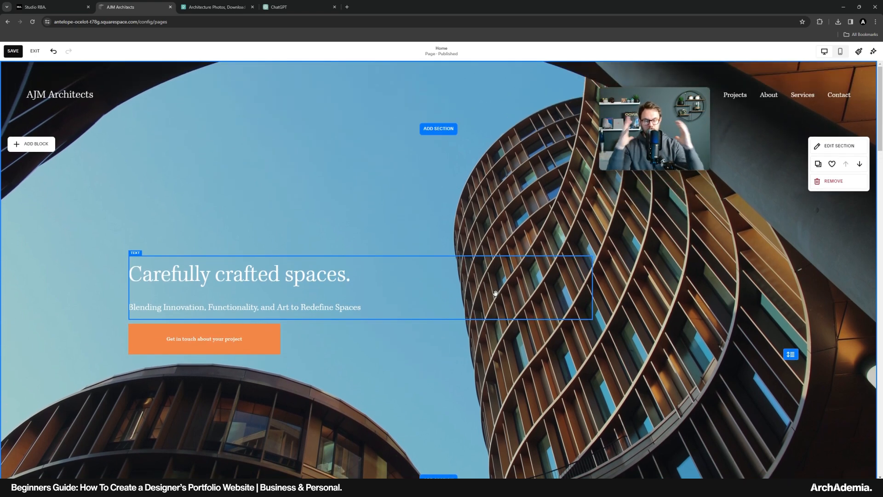
pyautogui.click(835, 146)
pyautogui.click(812, 180)
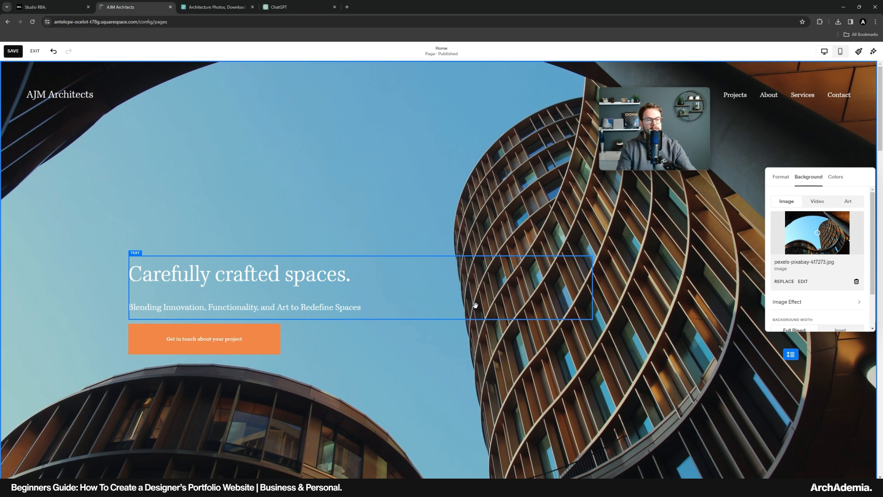
pyautogui.click(465, 232)
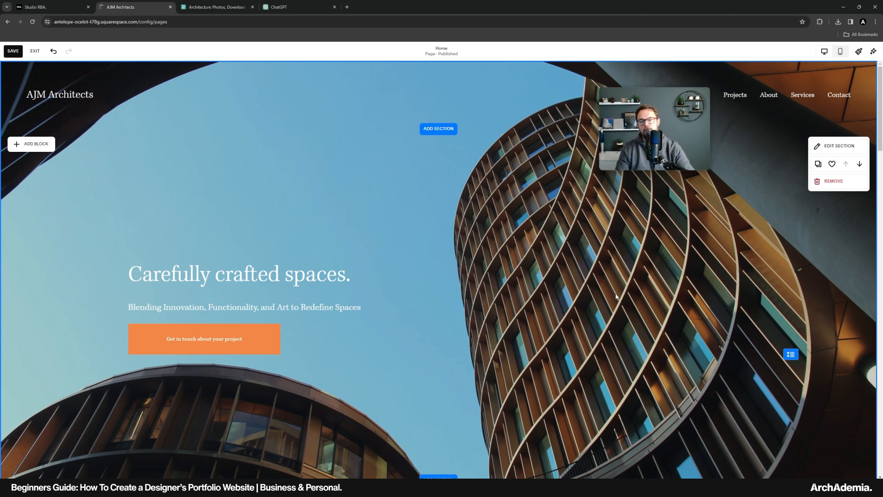
pyautogui.scroll(-8, 416, 208)
pyautogui.scroll(8, 390, 309)
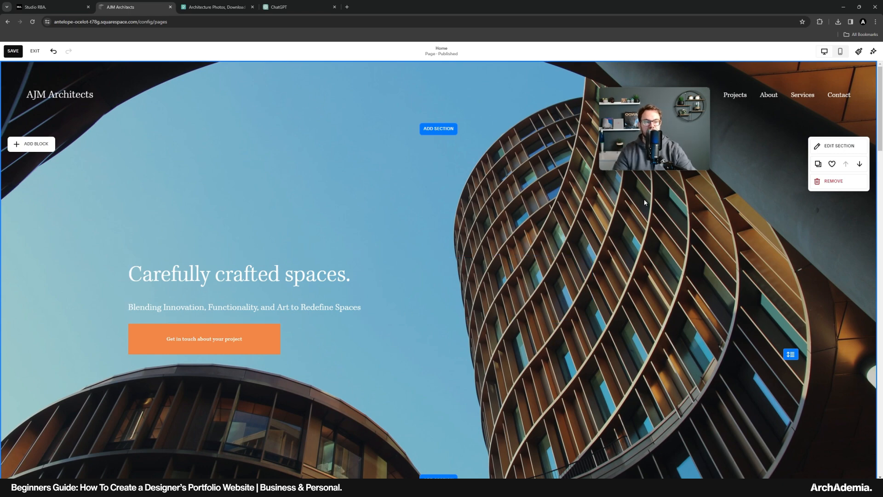
# Examine the introduction section below the hero, including its "Generations of Exceptional Craftsmanship" heading and accompanying paragraph
pyautogui.scroll(-4, 290, 309)
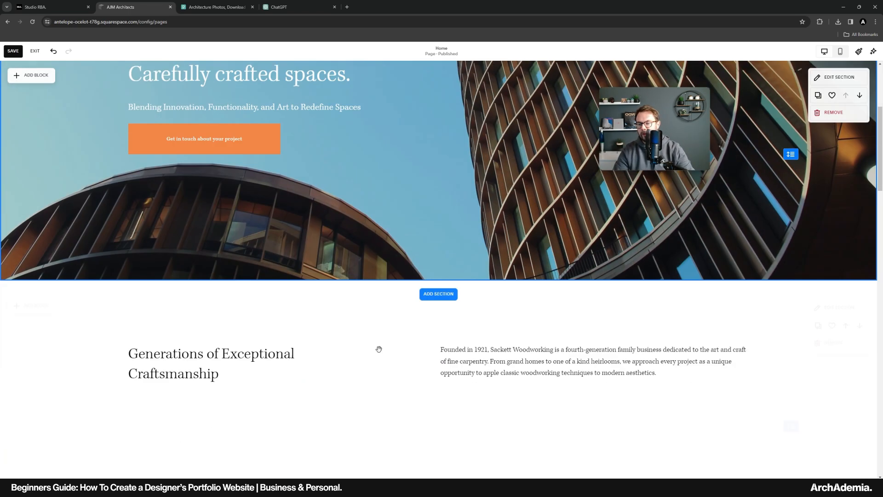
pyautogui.scroll(4, 350, 295)
pyautogui.scroll(-4, 366, 281)
pyautogui.scroll(-4, 365, 281)
pyautogui.scroll(1, 270, 325)
pyautogui.click(246, 261)
pyautogui.click(478, 302)
pyautogui.click(427, 285)
pyautogui.scroll(2, 235, 261)
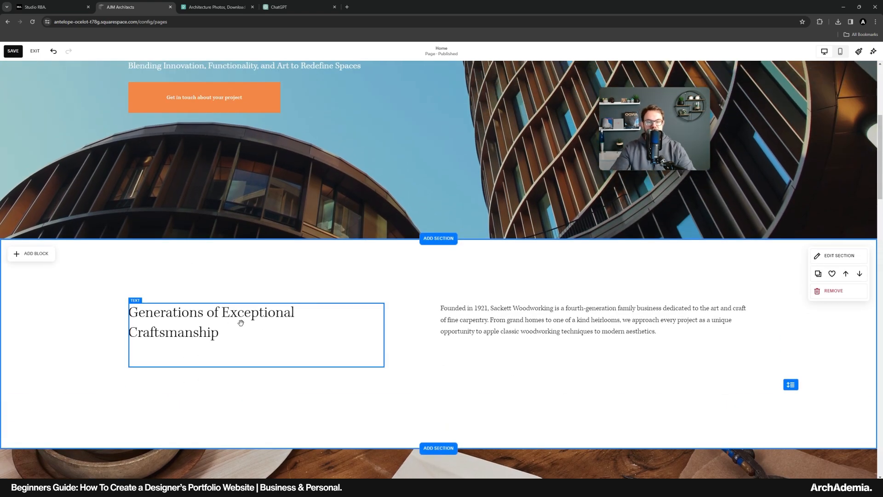
# Switch to ChatGPT and ask for help summarising why clients should choose the studio, for the Home page's under the fold section
pyautogui.click(284, 4)
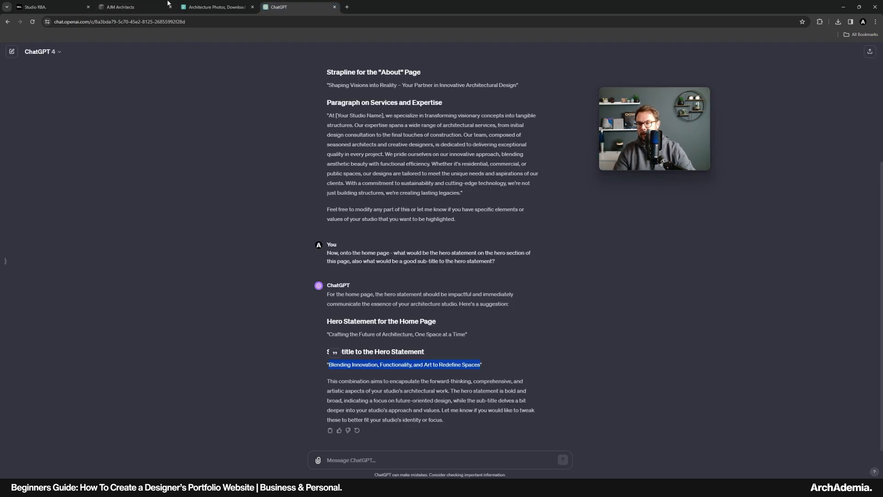
pyautogui.click(355, 459)
pyautogui.write('Now')
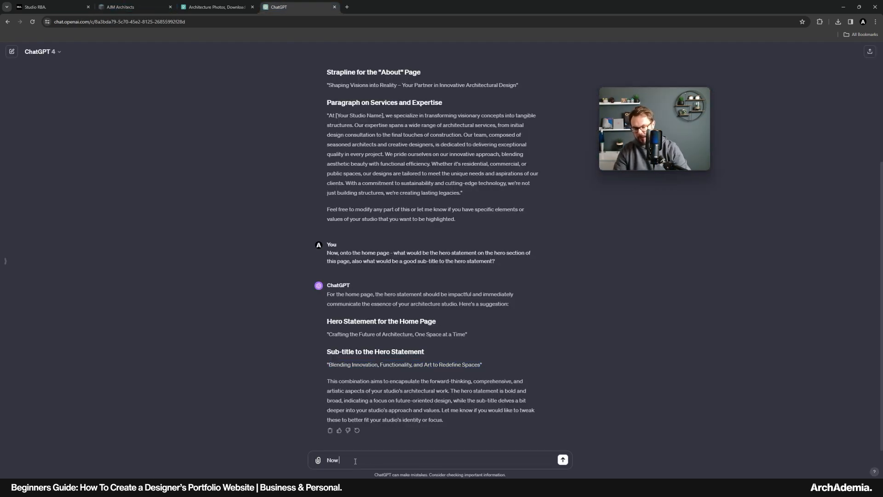
pyautogui.write(" we're")
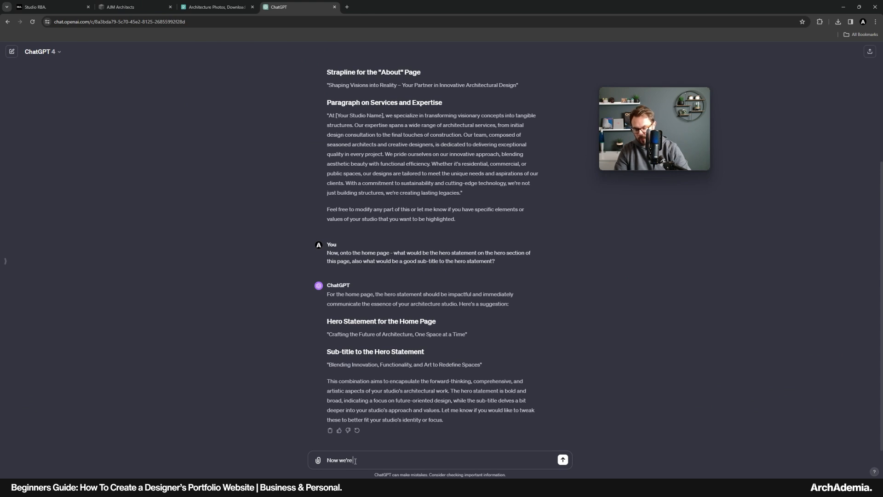
pyautogui.write(' on the under the f')
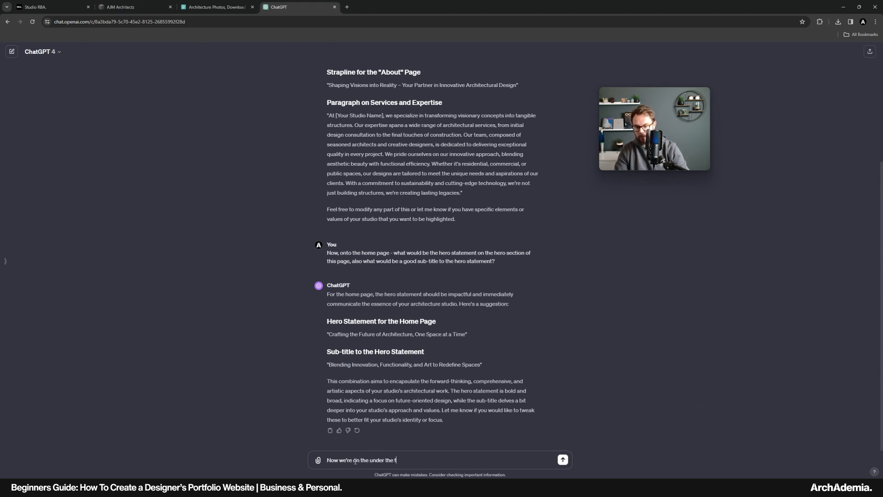
pyautogui.write('old section and I')
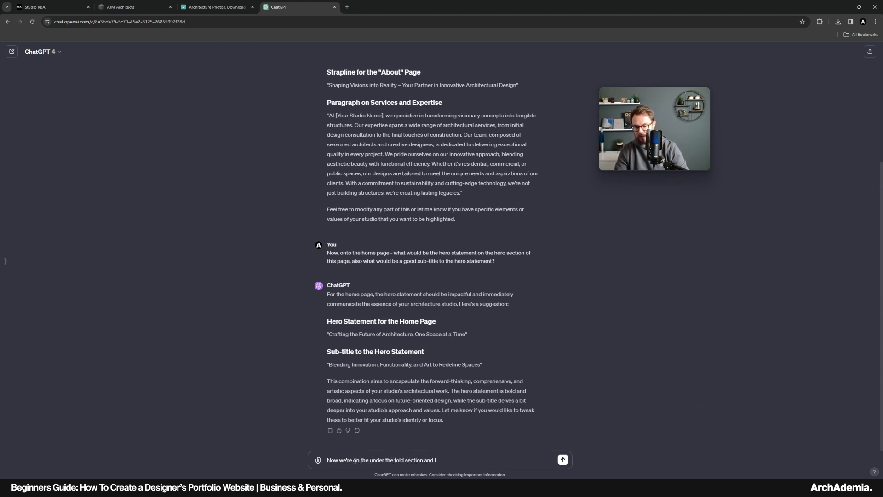
pyautogui.write(' want to summarise ')
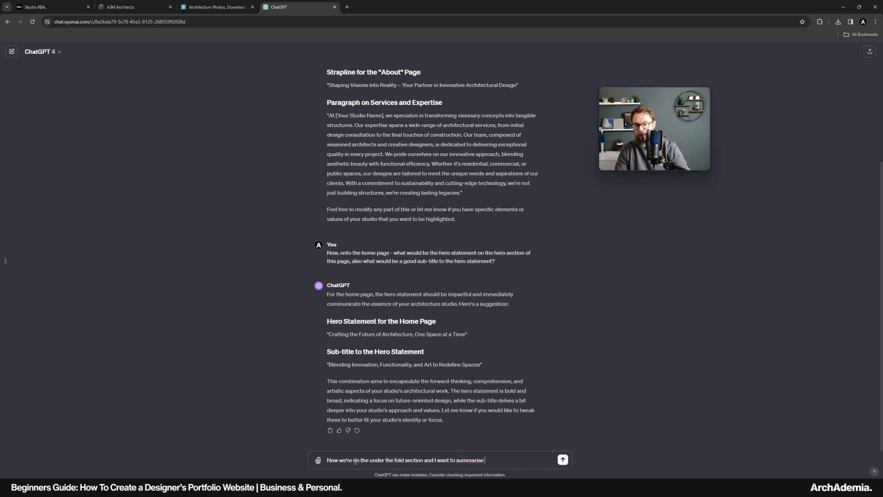
pyautogui.write('why clients')
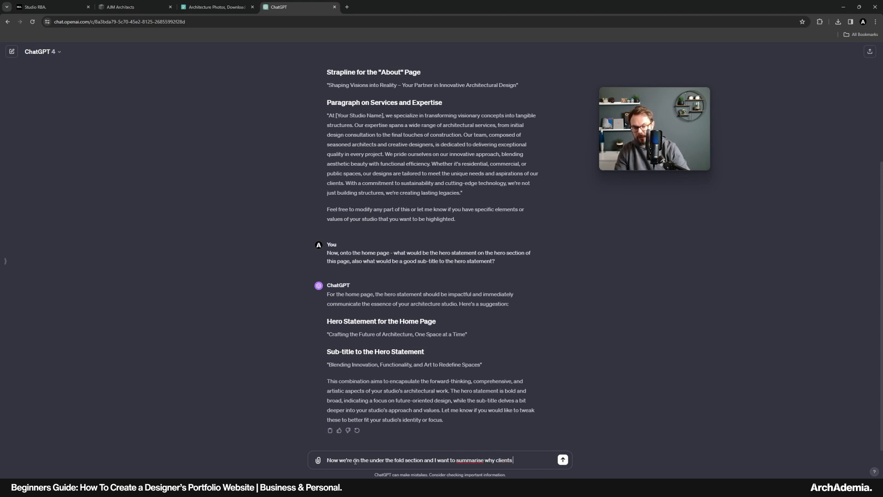
pyautogui.write(' should choose us')
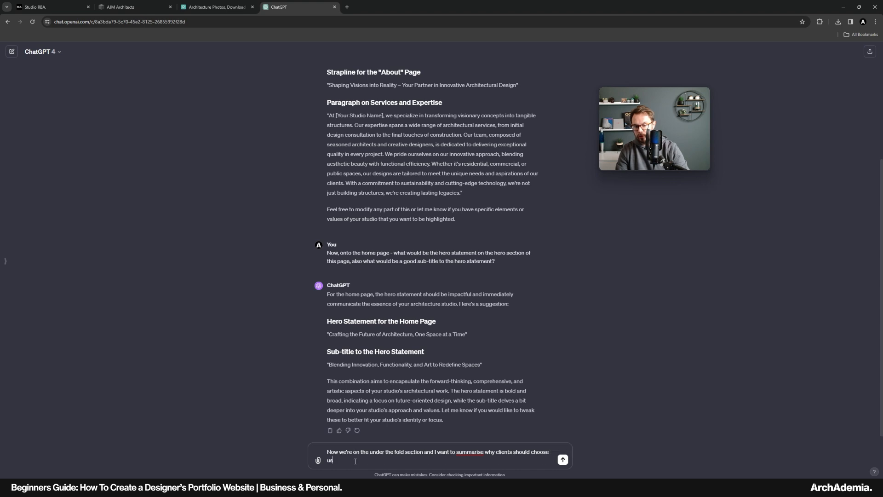
pyautogui.write('e can you')
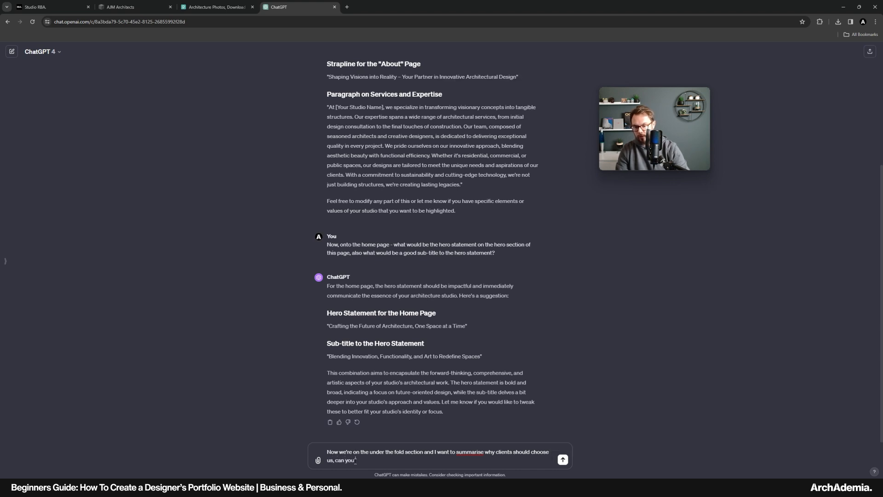
pyautogui.write(' help with that?')
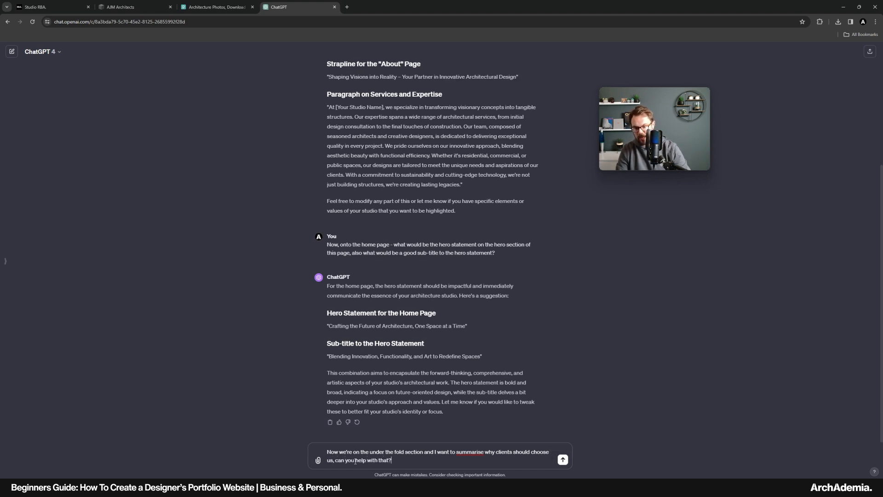
pyautogui.press('Return')
# Return to the Squarespace editor and examine the Home page's lower sections, including the image banners and Testimonials
pyautogui.click(120, 7)
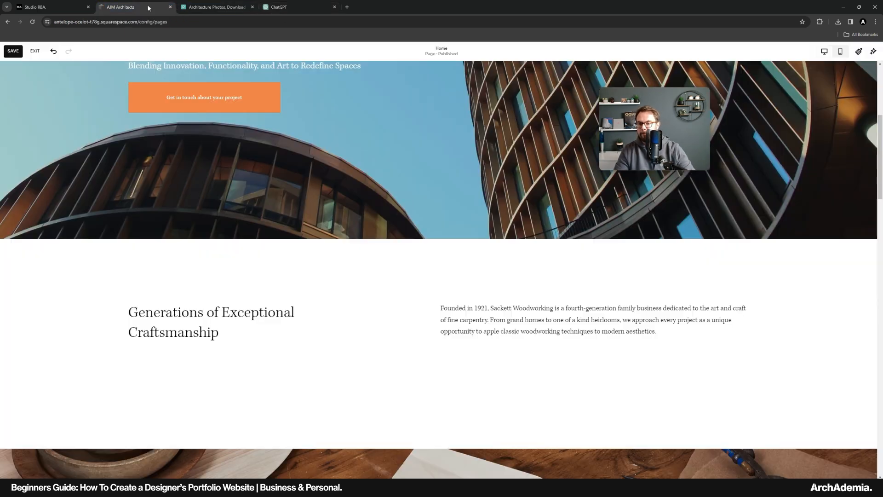
pyautogui.scroll(-5, 499, 326)
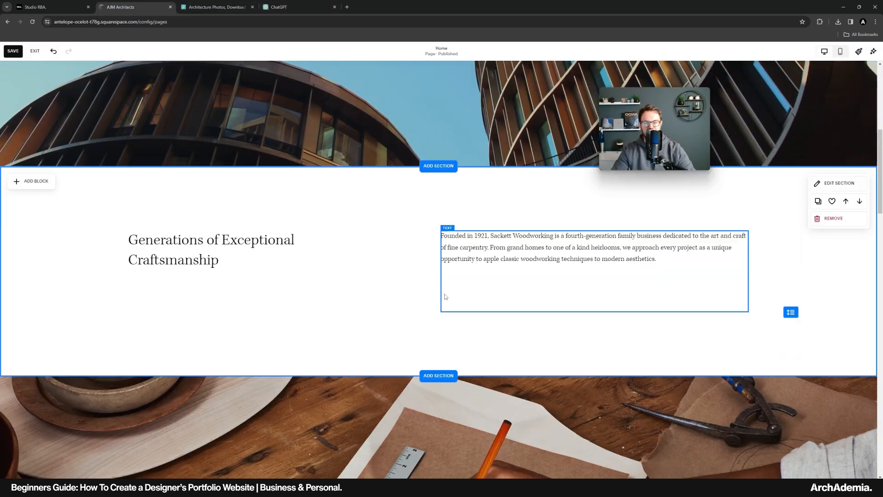
pyautogui.scroll(-3, 253, 276)
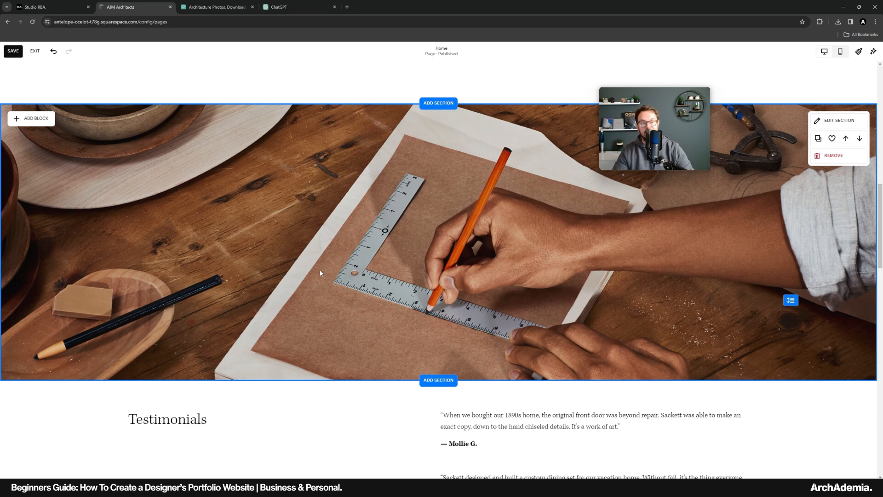
pyautogui.scroll(-5, 299, 272)
pyautogui.click(502, 234)
pyautogui.click(403, 275)
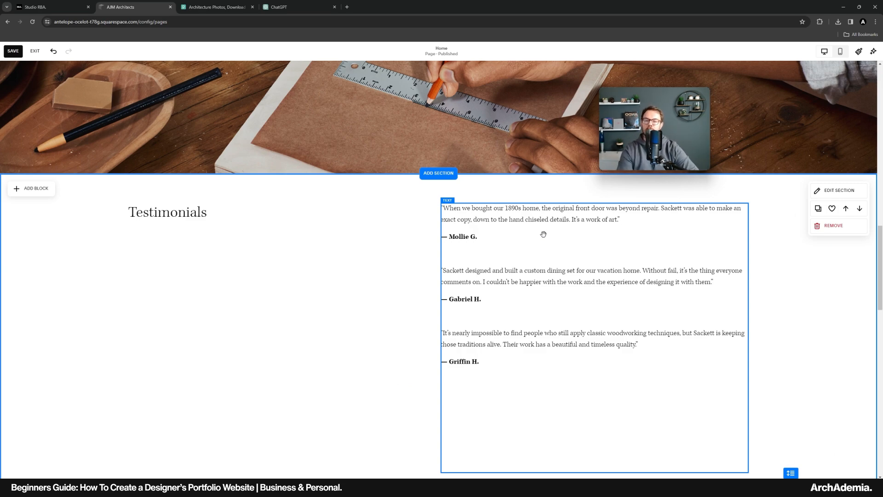
pyautogui.scroll(4, 392, 193)
pyautogui.scroll(-7, 404, 372)
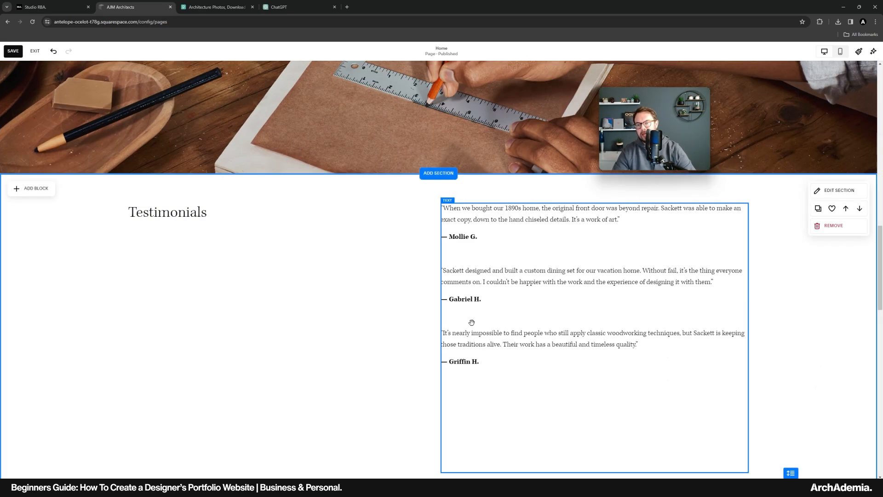
pyautogui.scroll(2, 294, 310)
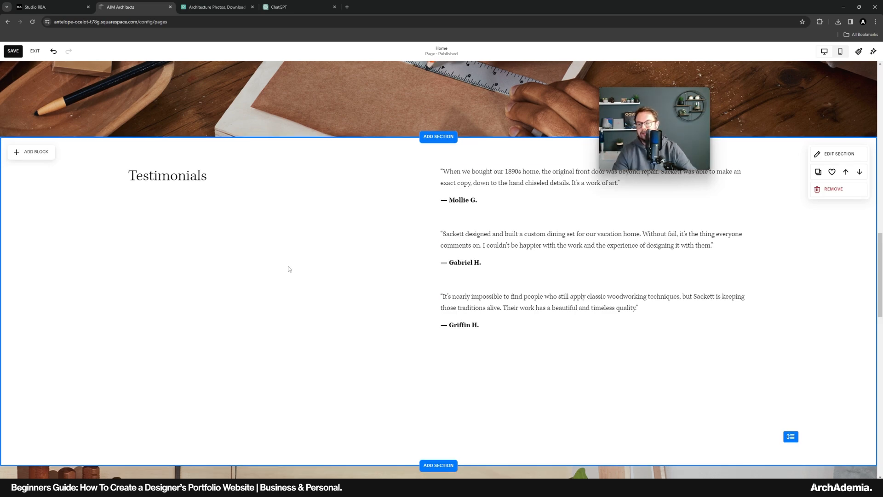
pyautogui.scroll(-6, 288, 270)
pyautogui.scroll(-6, 323, 285)
pyautogui.scroll(2, 245, 282)
pyautogui.scroll(-4, 248, 295)
pyautogui.scroll(8, 252, 305)
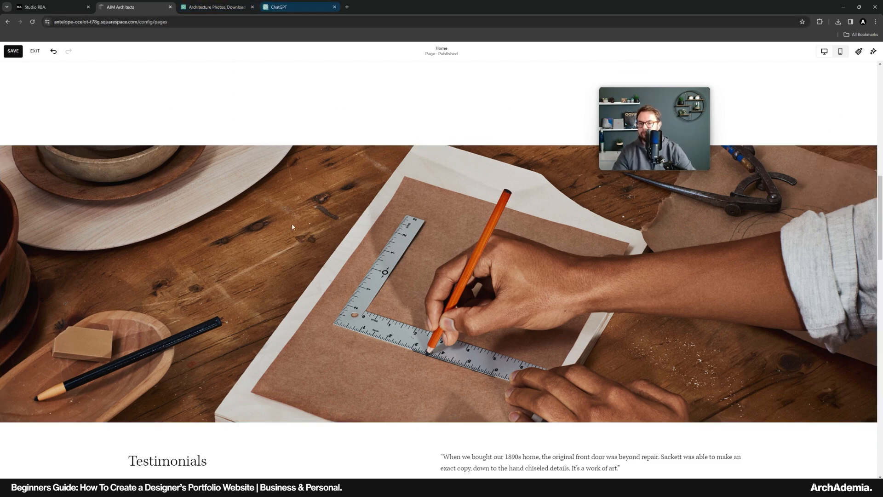
# Replace the background image of the banner above Testimonials with pexels-sevenstorm-juhaszimrus-443383 from the Website Imagery folder
pyautogui.click(835, 162)
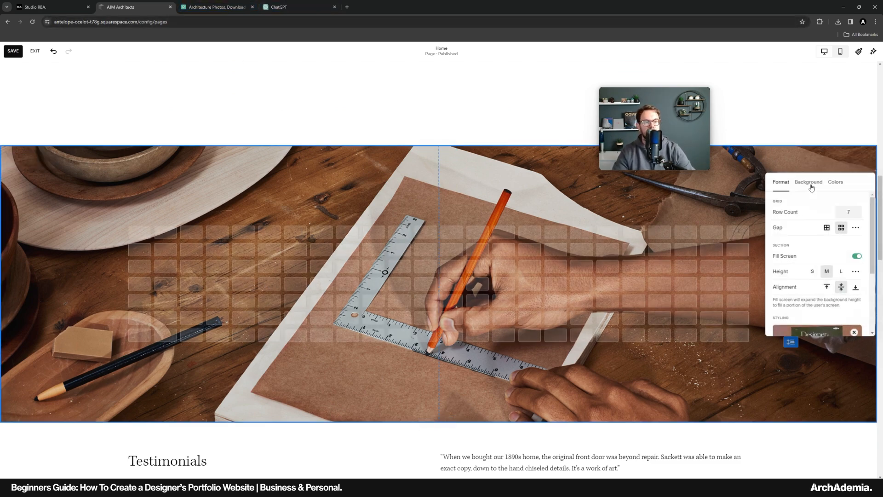
pyautogui.click(785, 286)
pyautogui.click(785, 305)
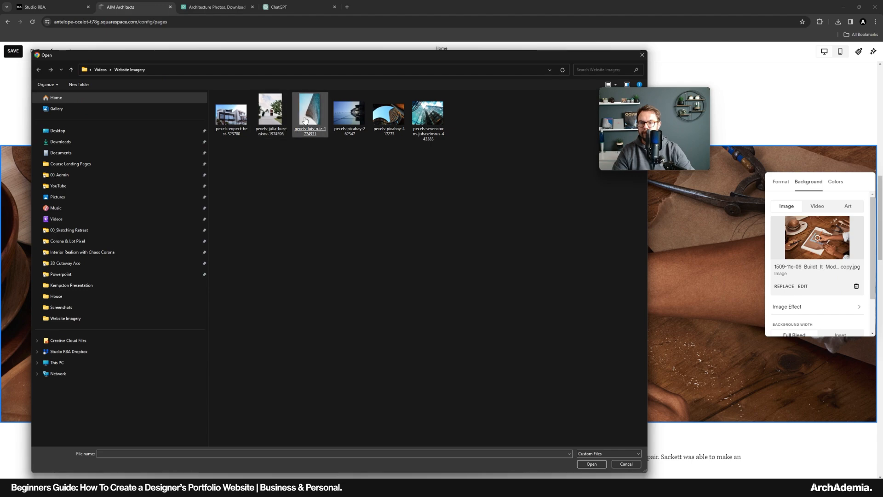
pyautogui.doubleClick(412, 118)
pyautogui.scroll(-3, 377, 247)
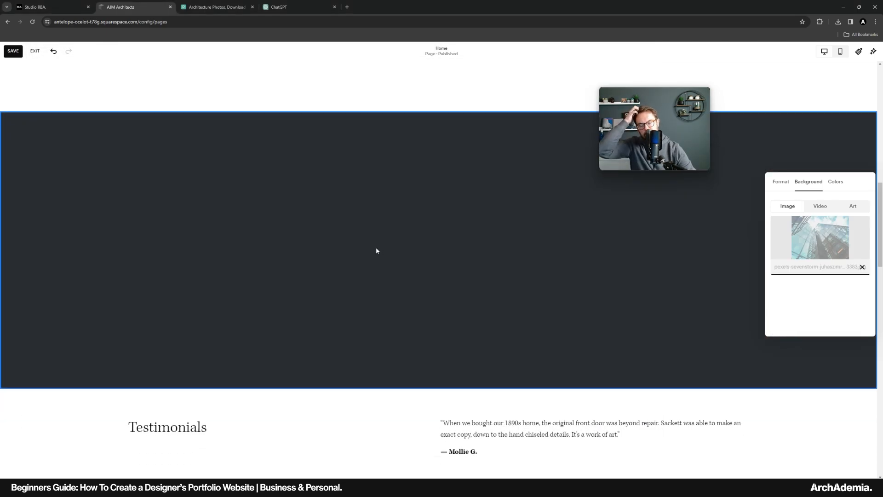
pyautogui.scroll(10, 376, 248)
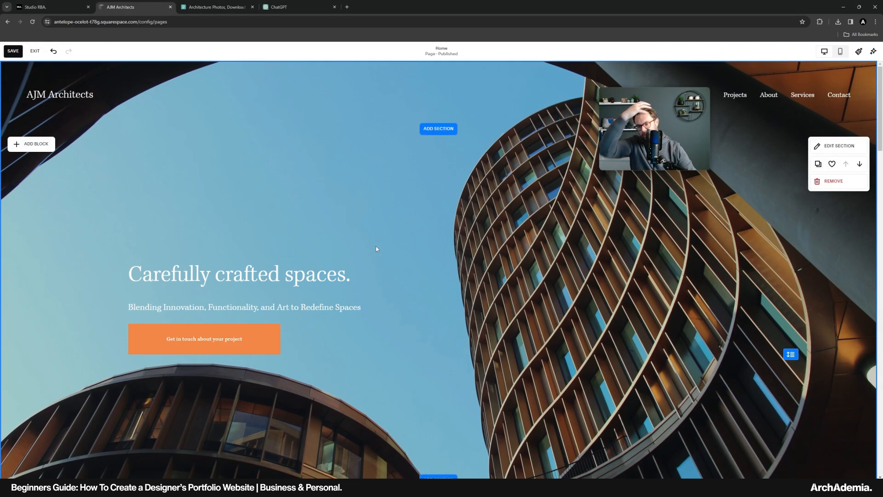
pyautogui.scroll(-10, 376, 249)
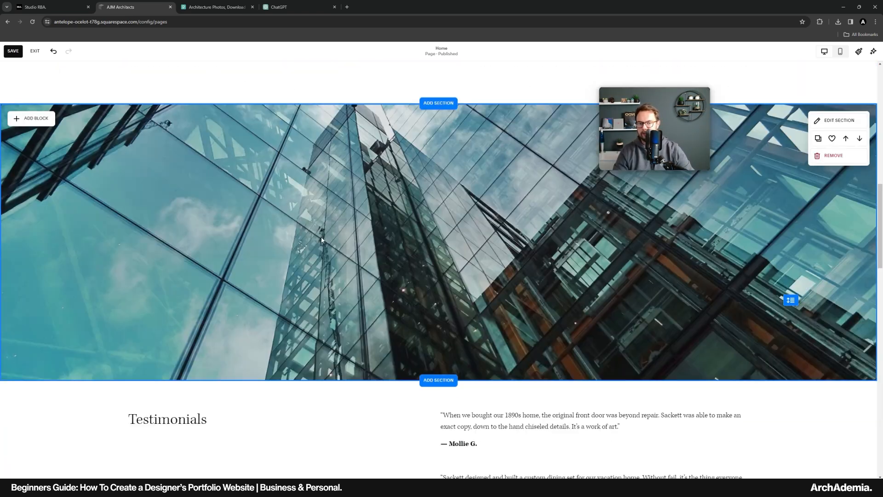
# Replace the background image of the banner below Testimonials with StudioRBA_StudioSHOTS-5.jpg from Studio RBA Resources > Office Photography > ExtraWideShots
pyautogui.scroll(-10, 316, 230)
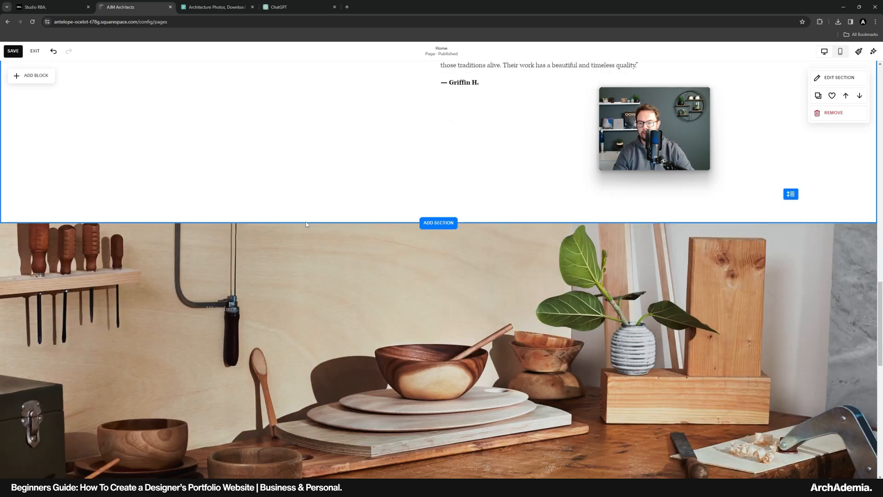
pyautogui.scroll(2, 218, 220)
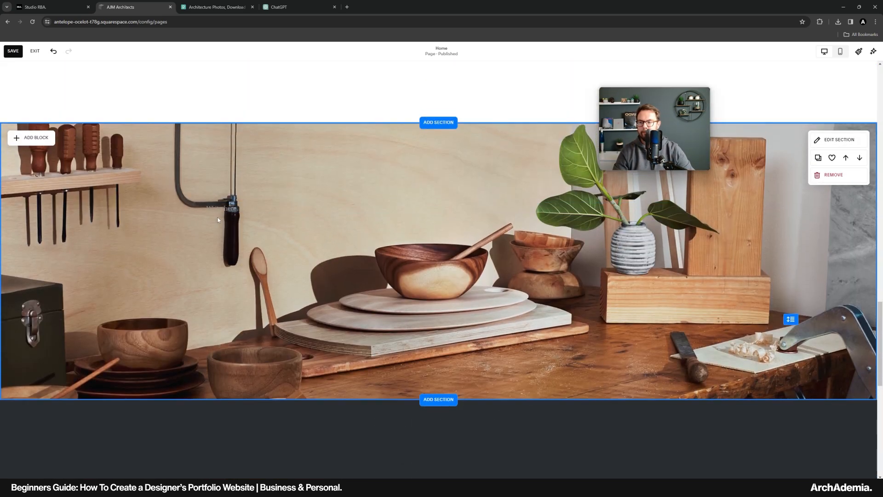
pyautogui.click(838, 139)
pyautogui.click(808, 159)
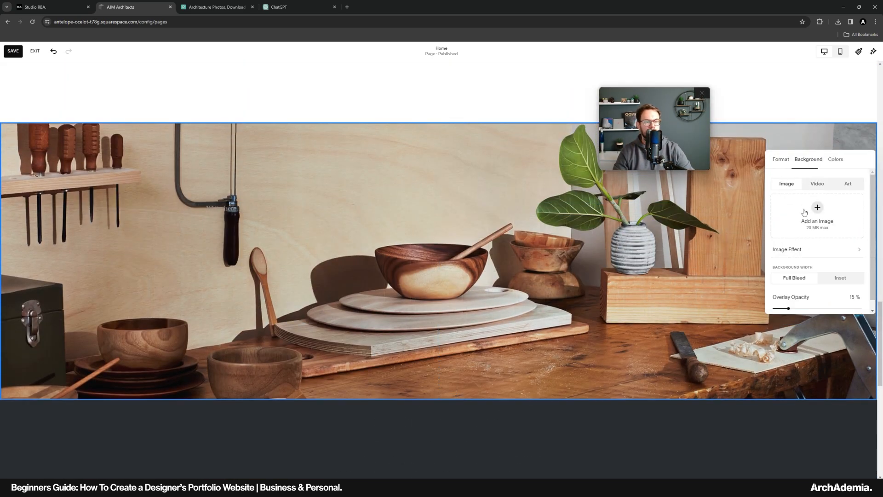
pyautogui.click(784, 264)
pyautogui.click(801, 281)
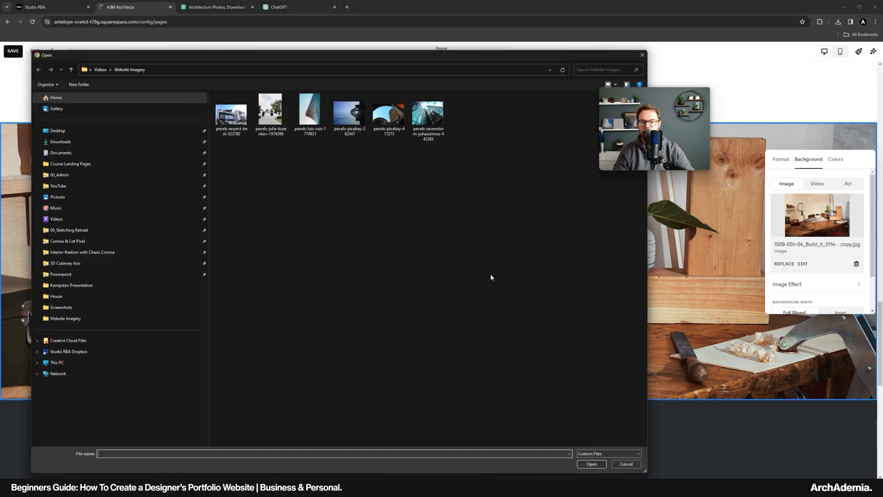
pyautogui.click(58, 131)
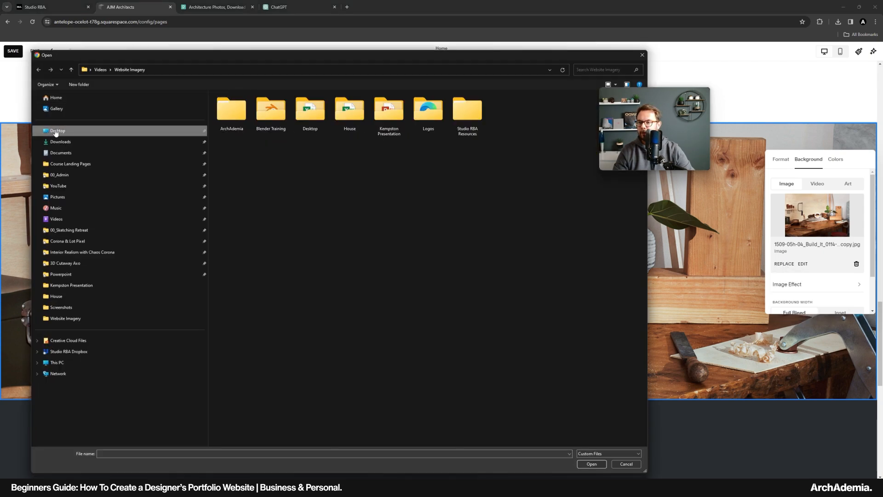
pyautogui.doubleClick(468, 110)
pyautogui.doubleClick(248, 114)
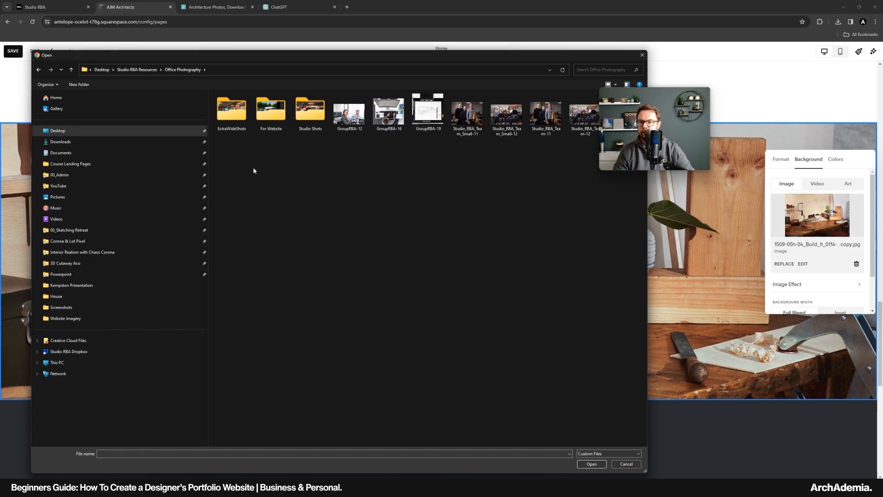
pyautogui.doubleClick(232, 110)
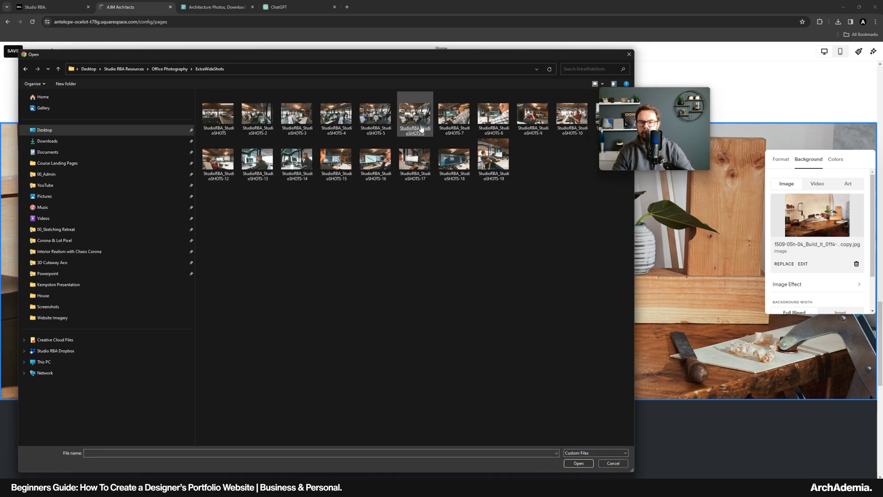
pyautogui.doubleClick(380, 122)
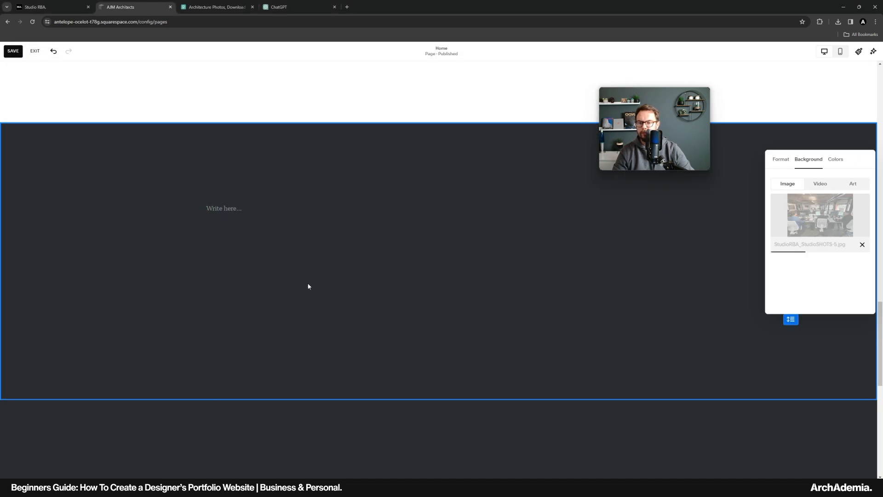
# Switch to ChatGPT and select the "Why Choose Us" section of its latest reply for copying, from the heading through the closing text
pyautogui.click(290, 7)
pyautogui.scroll(1, 249, 242)
pyautogui.scroll(-1, 249, 242)
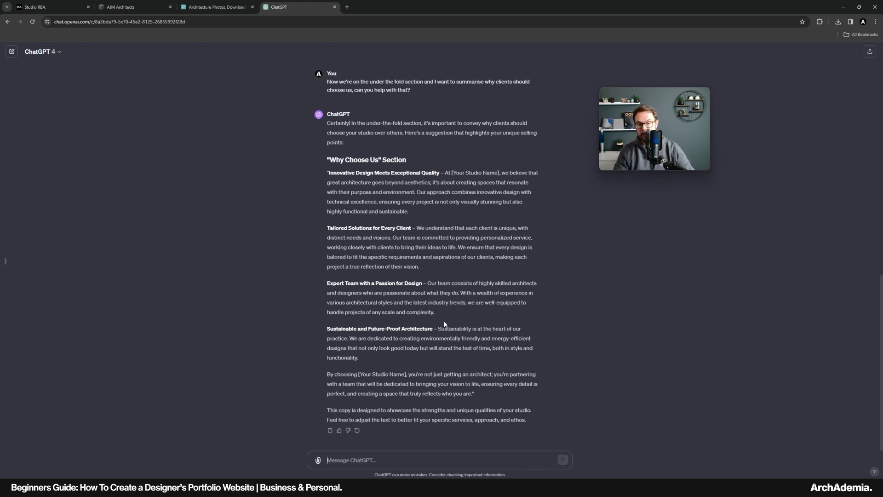
pyautogui.moveTo(506, 429); pyautogui.dragTo(325, 122)
pyautogui.rightClick(325, 162)
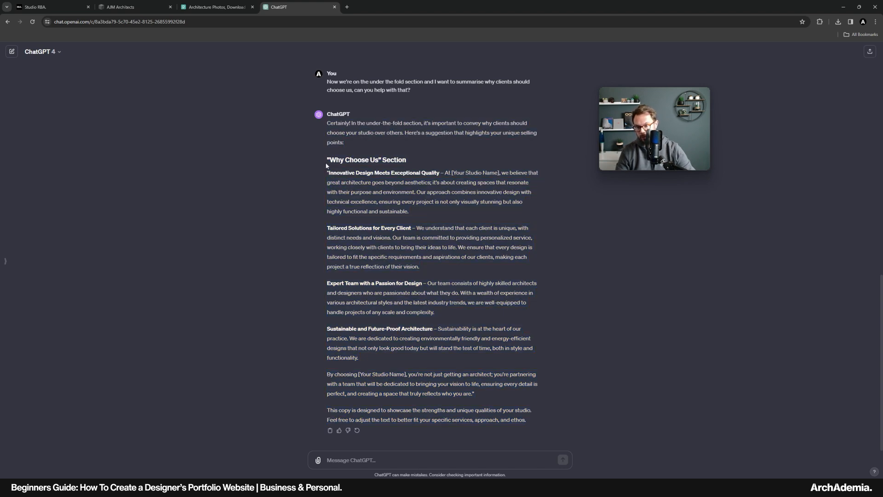
pyautogui.click(325, 161)
pyautogui.moveTo(326, 160); pyautogui.dragTo(460, 355)
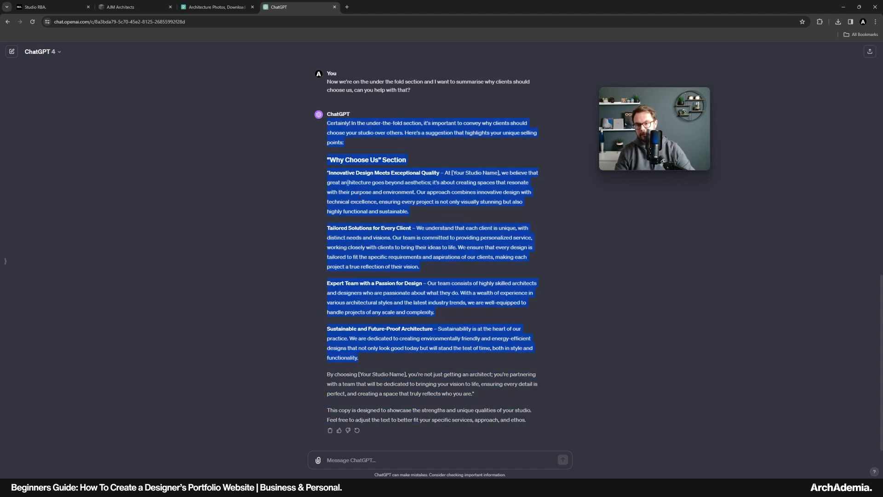
pyautogui.click(344, 168)
pyautogui.moveTo(333, 160); pyautogui.dragTo(534, 419)
# Switch to the blank Word document, enter "Hahaha" on the first line, and paste the copied "Why Choose Us" copy below it
pyautogui.hotkey('alt', 'Tab')
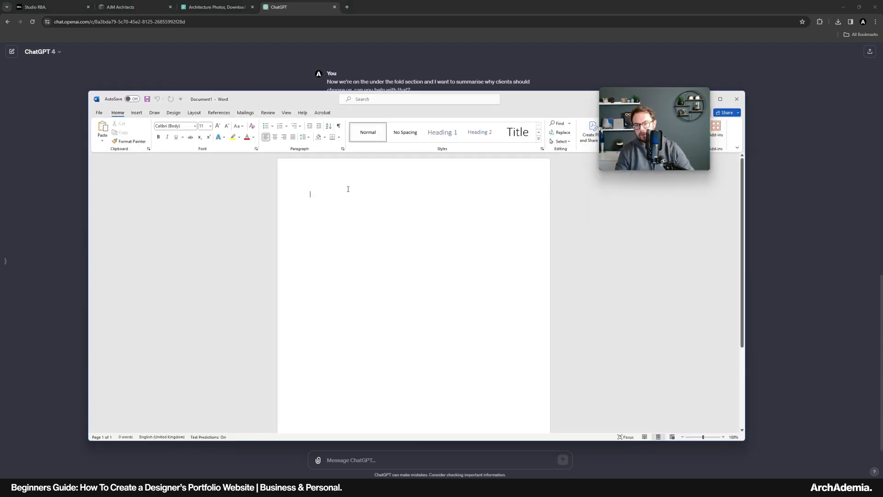
pyautogui.write('Hahaha')
pyautogui.press('Return')
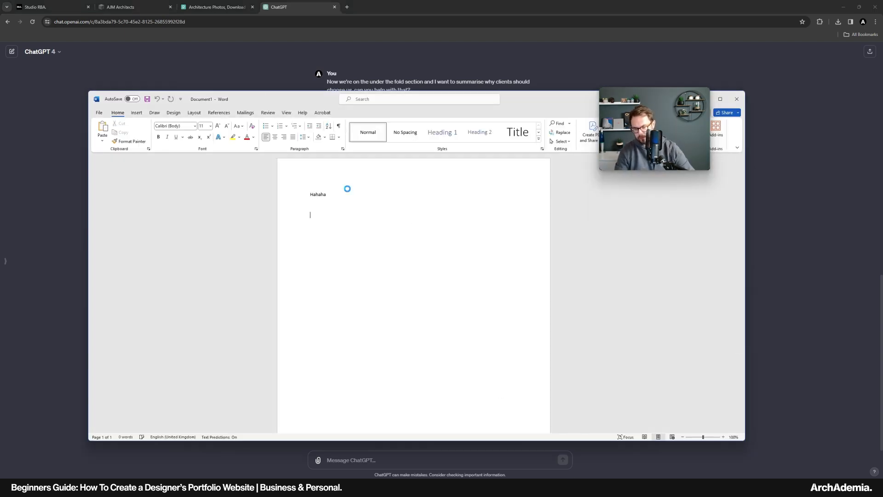
pyautogui.hotkey('ctrl', 'v')
pyautogui.scroll(-1, 343, 225)
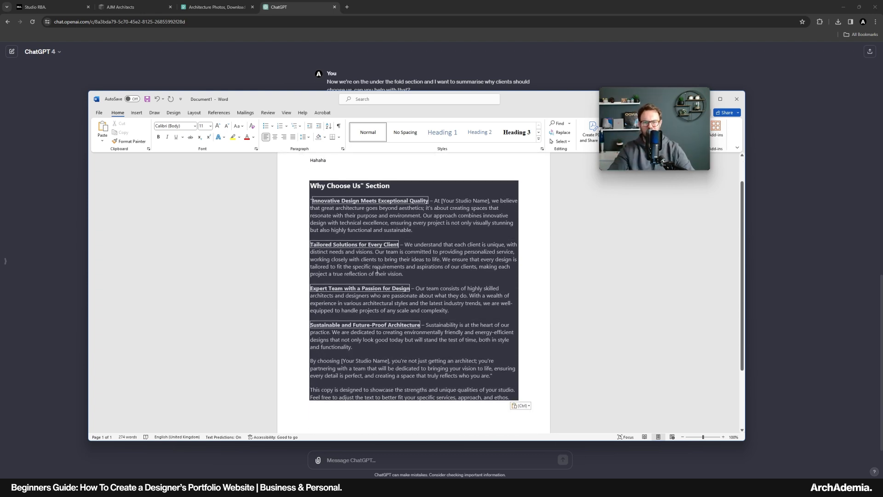
pyautogui.scroll(2, 378, 270)
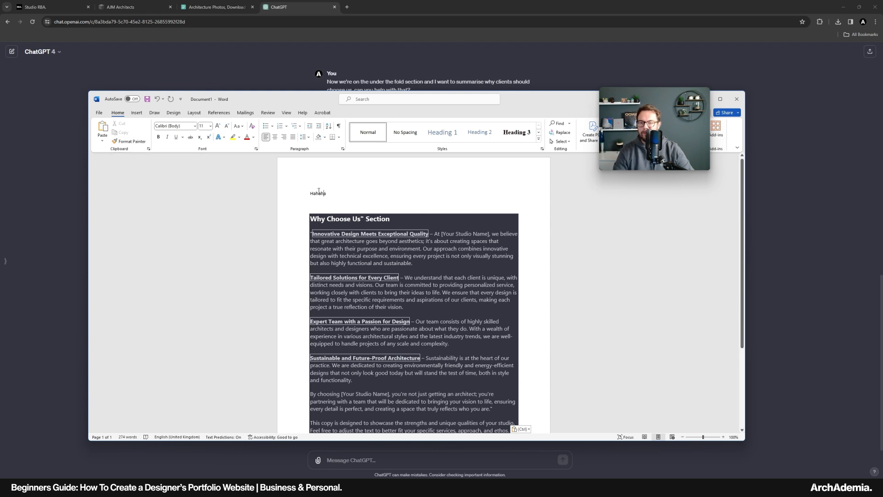
# Apply the plain formatting of the "Hahaha" line to all of the pasted copy with Format Painter
pyautogui.click(129, 141)
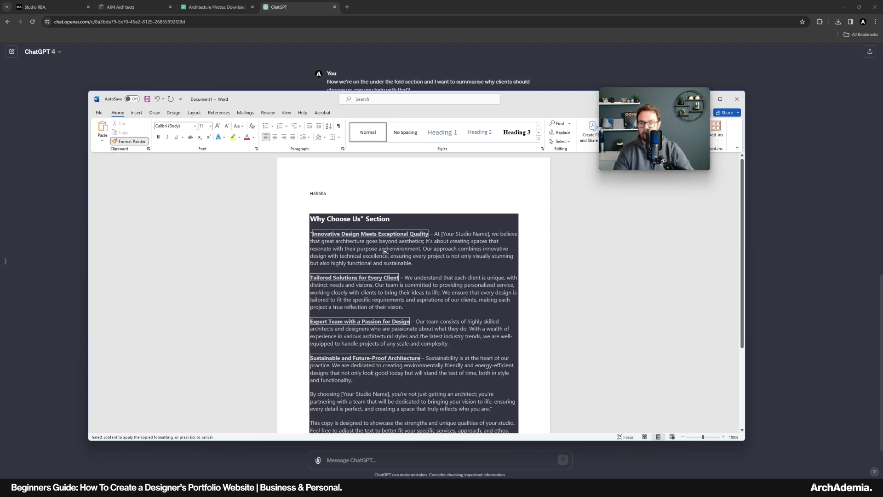
pyautogui.scroll(-1, 499, 345)
pyautogui.moveTo(511, 397)
pyautogui.mouseDown()
pyautogui.moveTo(319, 224)
pyautogui.moveTo(301, 188)
pyautogui.moveTo(310, 183)
pyautogui.mouseUp()
pyautogui.click(364, 265)
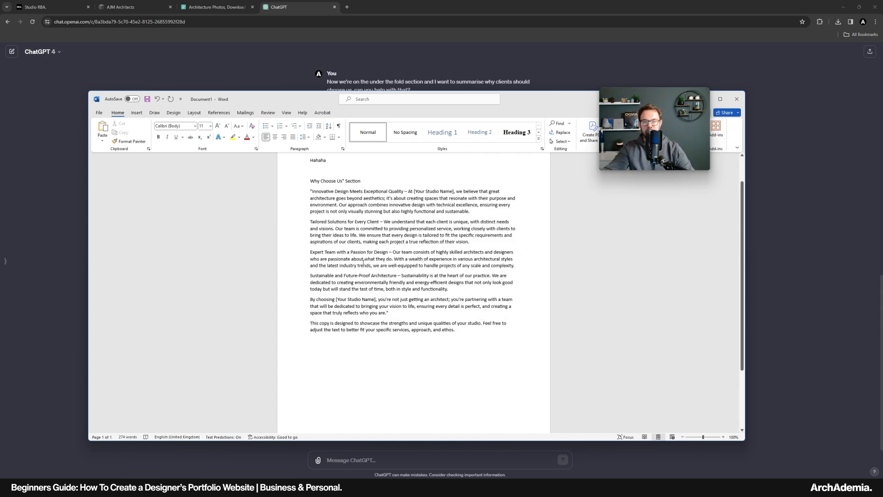
# Delete the "Hahaha" line, the "Why Choose Us" Section heading and the quotation mark opening the first paragraph
pyautogui.scroll(1, 359, 244)
pyautogui.tripleClick(346, 194)
pyautogui.press('Delete')
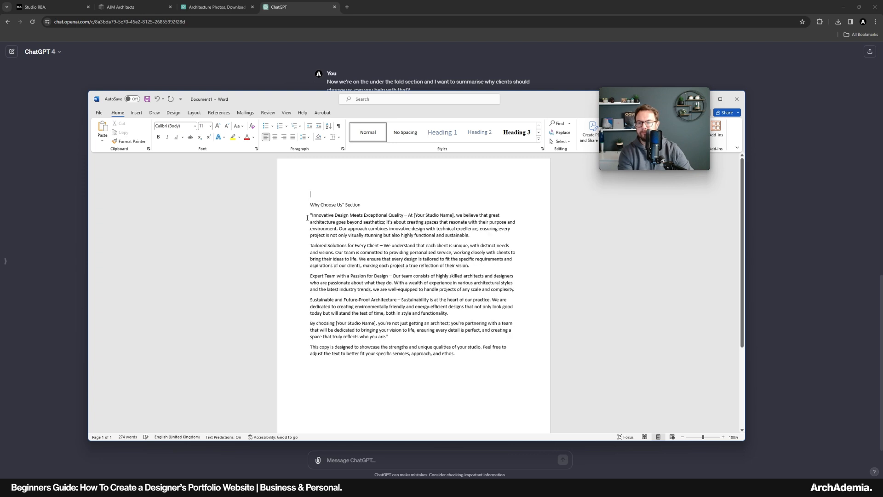
pyautogui.tripleClick(365, 204)
pyautogui.press('Delete')
pyautogui.click(309, 203)
pyautogui.press('Delete')
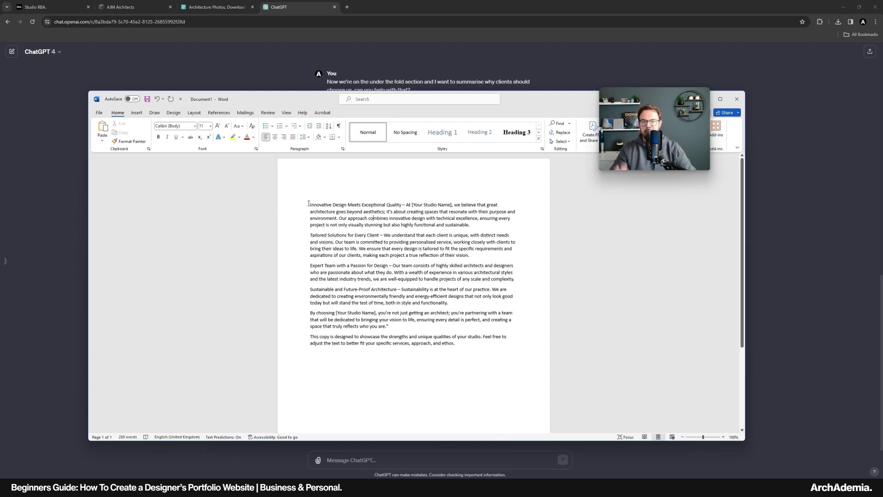
# Copy "Innovative Design Meets Exceptional Quality" and use it to replace the "Generations of Exceptional Craftsmanship" heading on the Squarespace Home page
pyautogui.moveTo(328, 207); pyautogui.dragTo(398, 206)
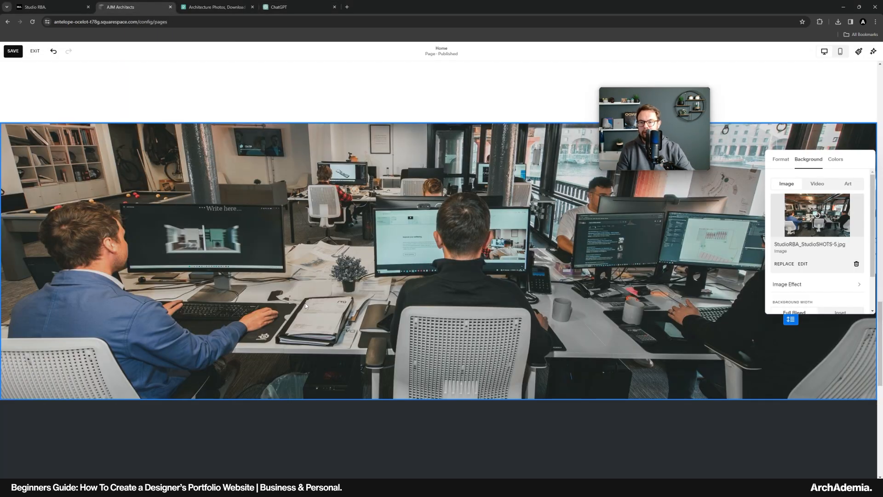
pyautogui.scroll(4, 306, 306)
pyautogui.scroll(10, 306, 305)
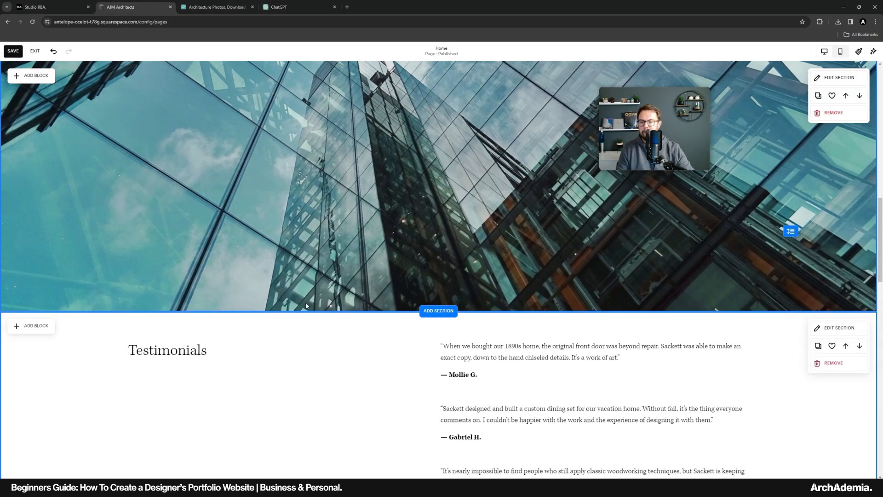
pyautogui.click(241, 292)
pyautogui.click(208, 299)
pyautogui.tripleClick(208, 299)
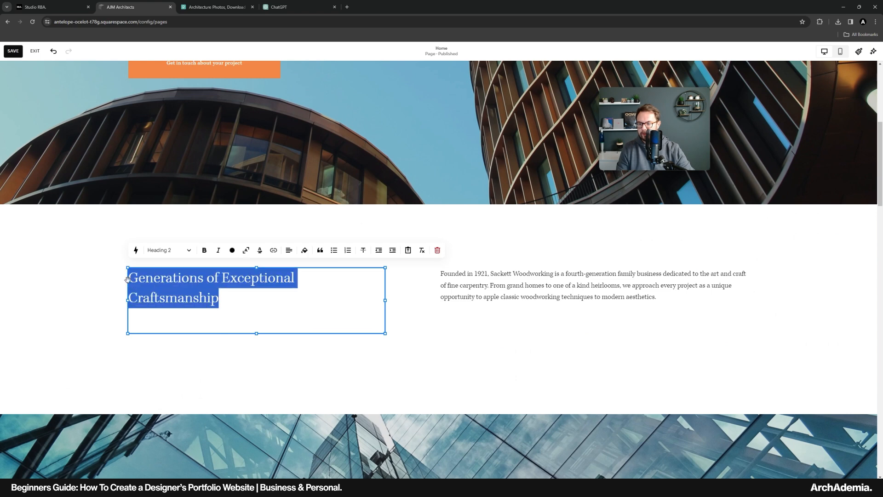
pyautogui.hotkey('ctrl', 'v')
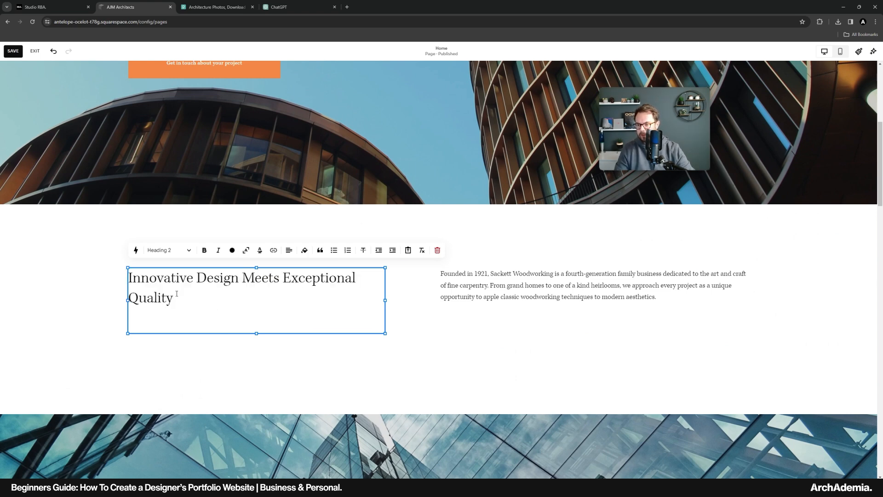
pyautogui.click(83, 320)
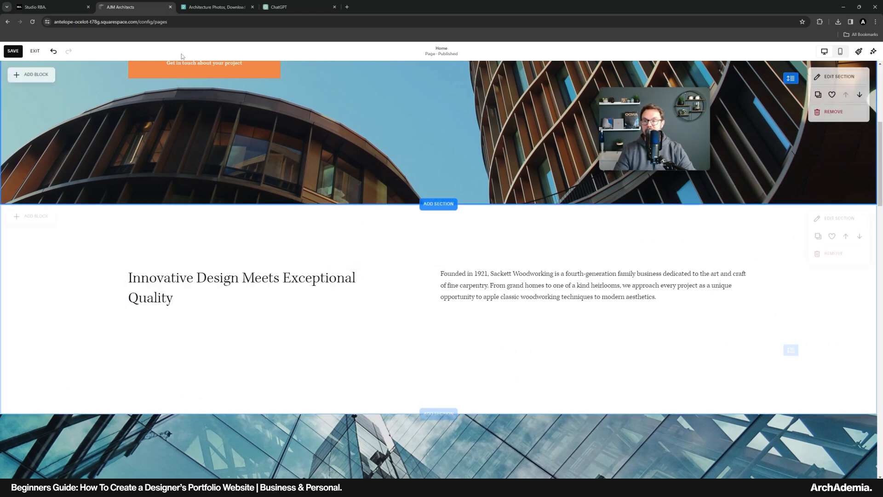
# Replace the Sackett Woodworking paragraph with ChatGPT's text on innovative design, using AJM as the studio name
pyautogui.click(219, 7)
pyautogui.click(301, 7)
pyautogui.moveTo(413, 215); pyautogui.dragTo(447, 174)
pyautogui.hotkey('ctrl', 'c')
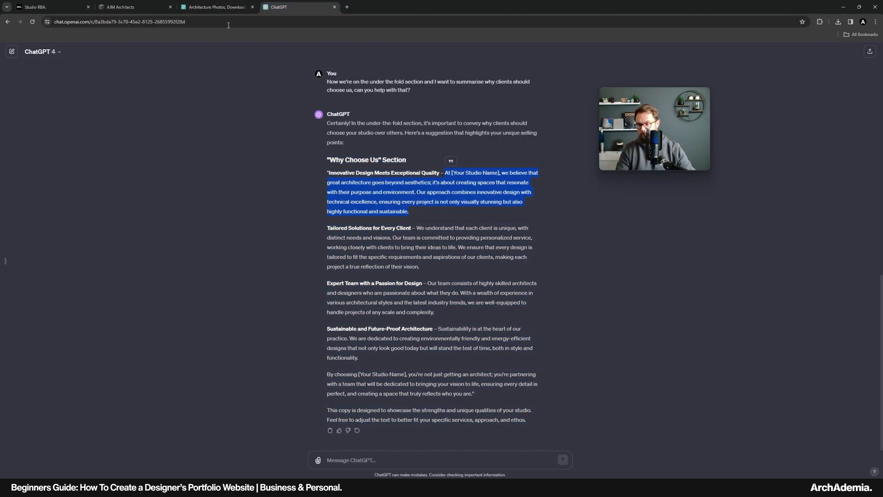
pyautogui.click(120, 7)
pyautogui.click(657, 297)
pyautogui.moveTo(658, 297); pyautogui.dragTo(508, 275)
pyautogui.hotkey('ctrl', 'v')
pyautogui.write('AJM')
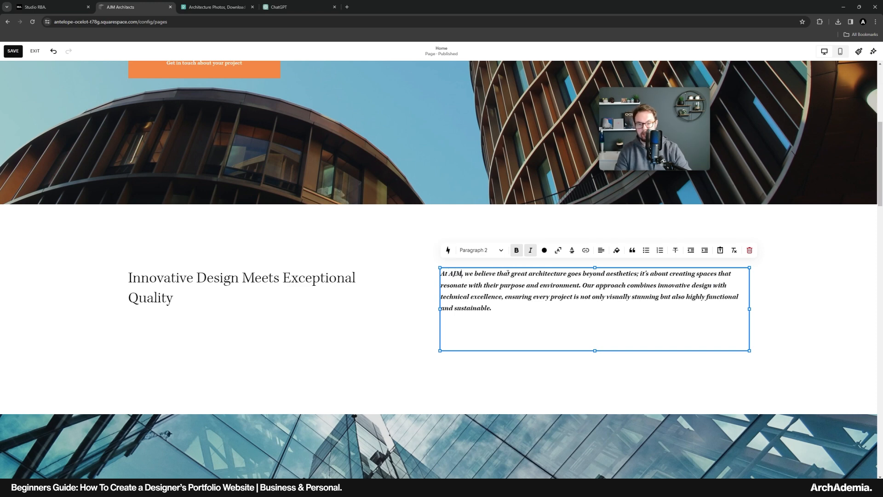
# Remove the italic and bold formatting from the whole AJM paragraph
pyautogui.hotkey('ctrl', 'a')
pyautogui.click(530, 252)
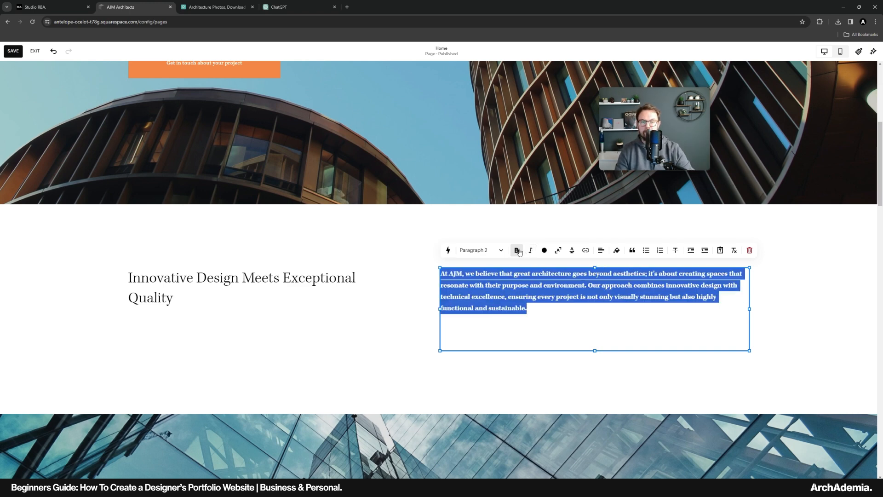
pyautogui.click(517, 253)
pyautogui.click(419, 310)
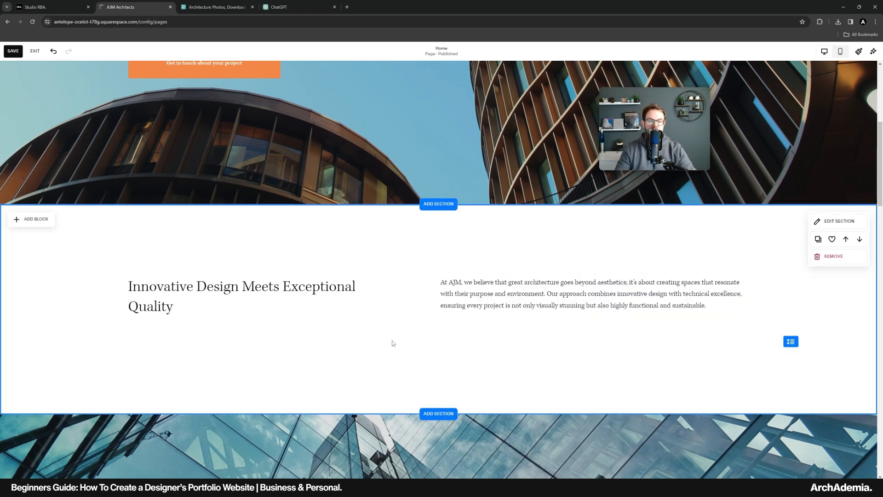
# Shorten the testimonial quotes' text block at both ends and move the Testimonials heading down to the vertical middle of the quotes
pyautogui.scroll(5, 370, 313)
pyautogui.scroll(-15, 372, 305)
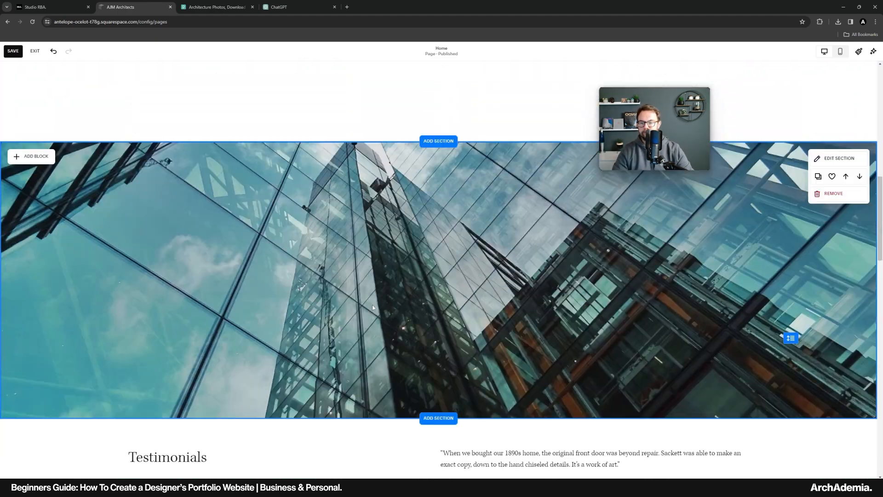
pyautogui.click(517, 285)
pyautogui.moveTo(595, 169); pyautogui.dragTo(597, 204)
pyautogui.moveTo(596, 437); pyautogui.dragTo(597, 403)
pyautogui.click(301, 288)
pyautogui.moveTo(195, 184); pyautogui.dragTo(191, 291)
pyautogui.click(218, 332)
pyautogui.click(299, 353)
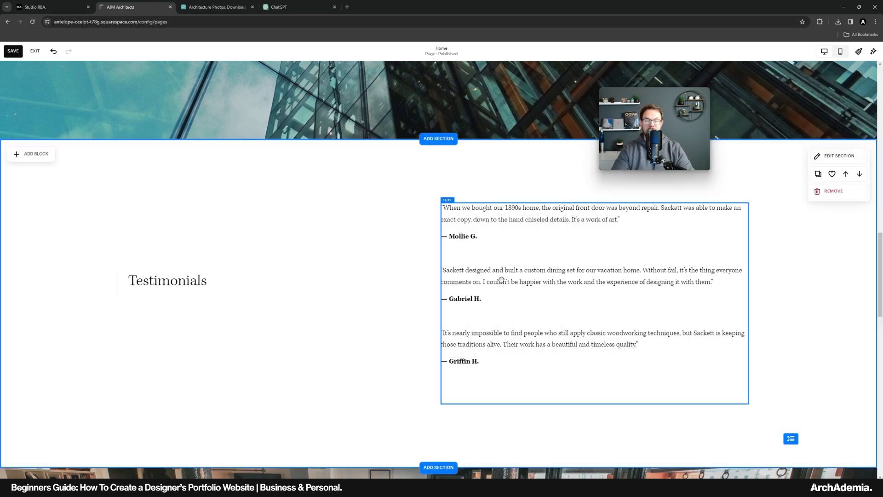
# Change the Testimonials heading to "Client Testimonials"
pyautogui.click(132, 280)
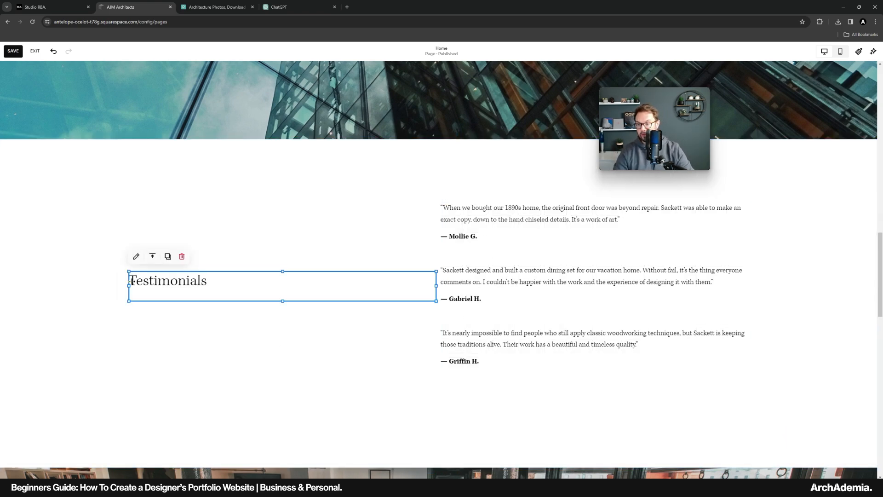
pyautogui.click(132, 280)
pyautogui.write('Client')
pyautogui.click(82, 280)
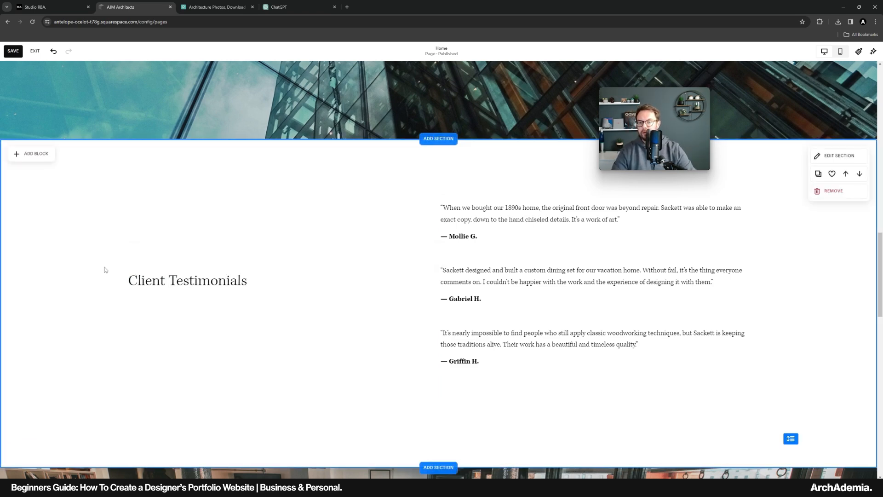
# Narrow the text box of the heading beside the quotes and replace its text with "Skills & Expertise"
pyautogui.click(266, 285)
pyautogui.moveTo(435, 286); pyautogui.dragTo(386, 286)
pyautogui.click(262, 284)
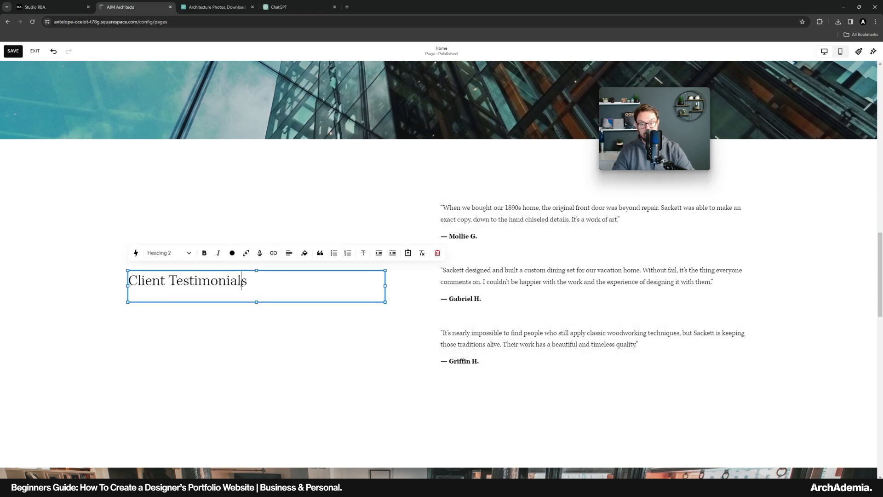
pyautogui.tripleClick(242, 282)
pyautogui.write('Skills')
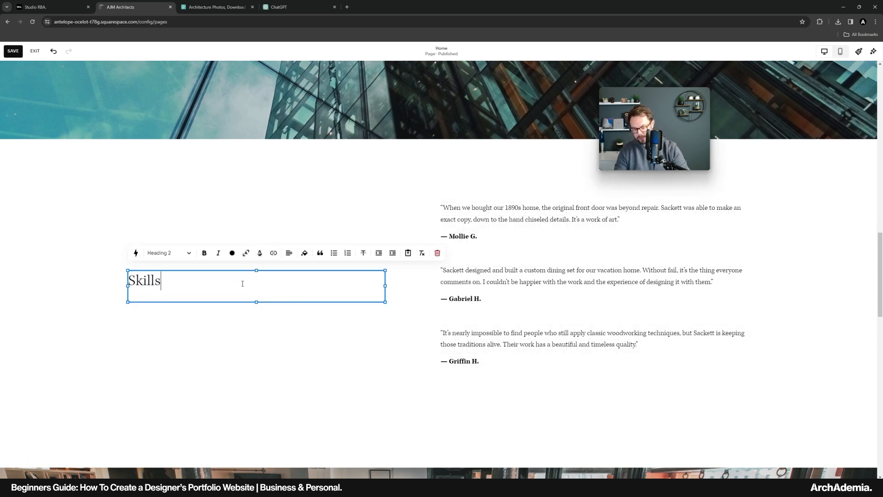
pyautogui.write(' & Experi')
pyautogui.write('tise')
pyautogui.click(504, 208)
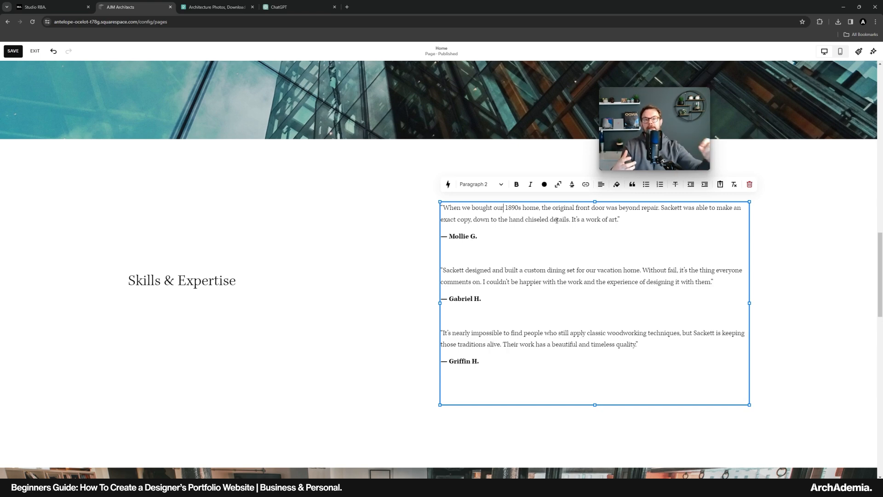
pyautogui.click(408, 293)
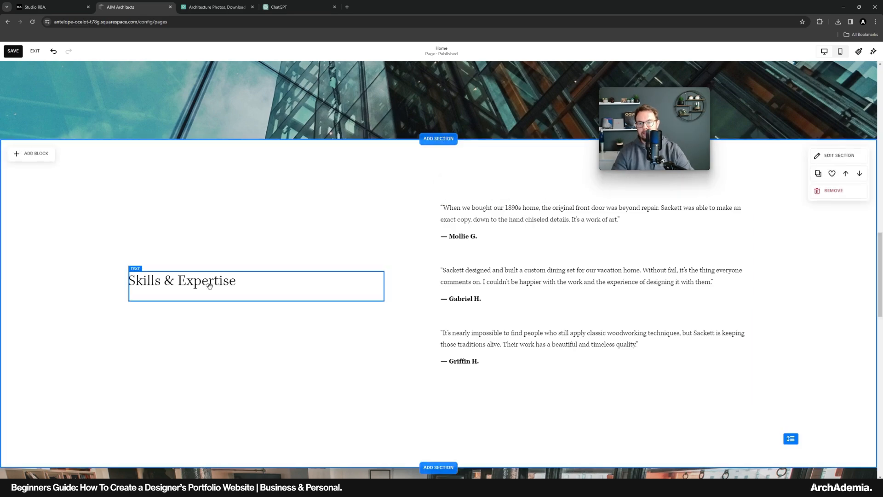
# Examine the Home page's Book a Consultation section and the site footer
pyautogui.scroll(-10, 335, 322)
pyautogui.scroll(-5, 321, 312)
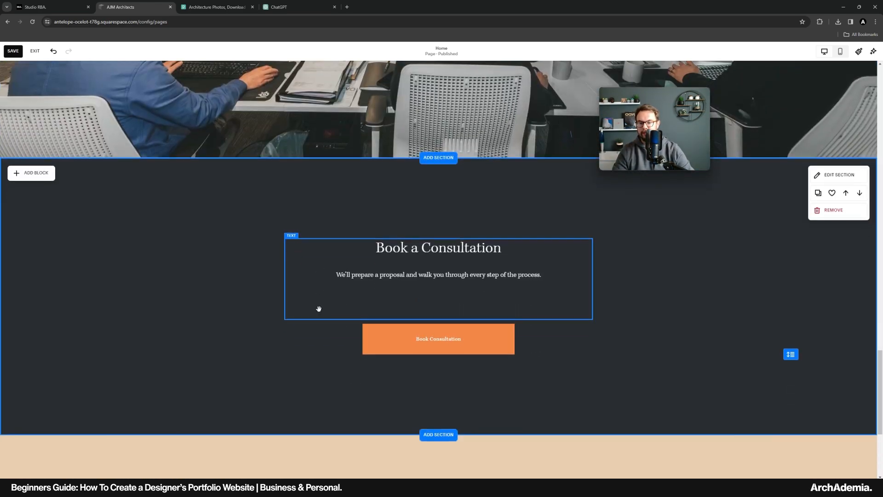
pyautogui.scroll(2, 331, 316)
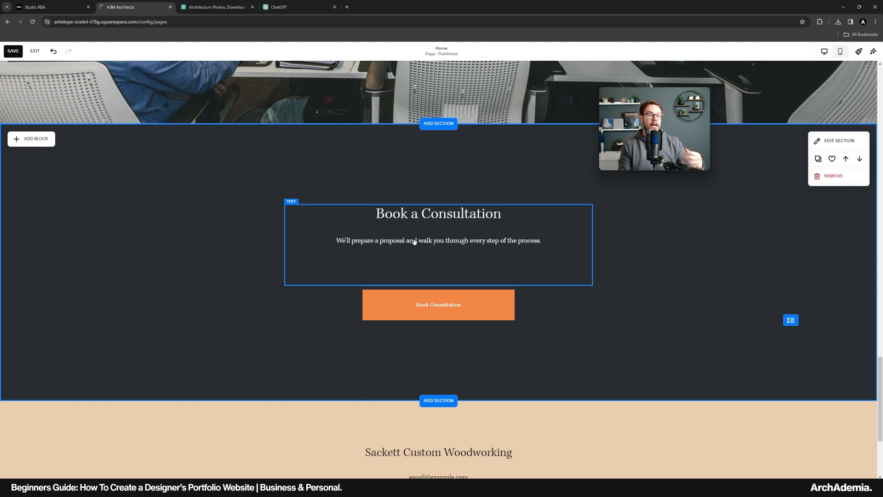
pyautogui.scroll(-3, 413, 241)
pyautogui.scroll(2, 345, 294)
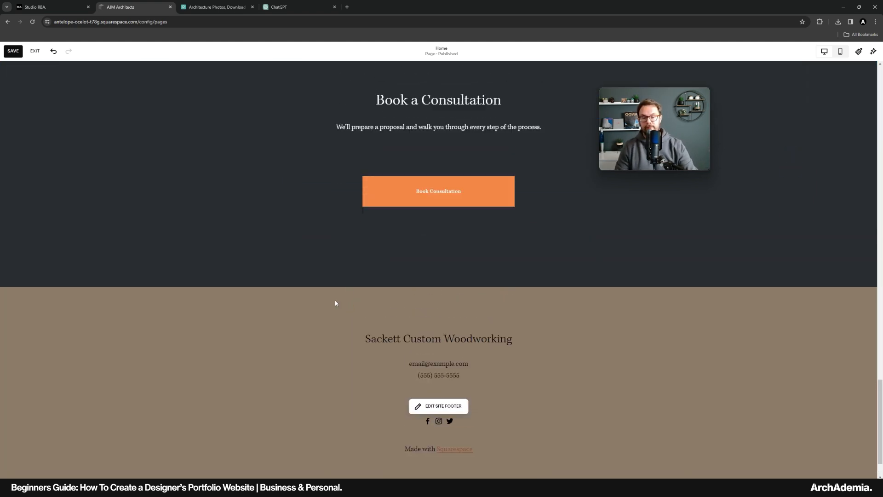
# In mobile view, turn off Fill Screen for the studio photo banner above Book a Consultation and extend the banner's height
pyautogui.click(840, 51)
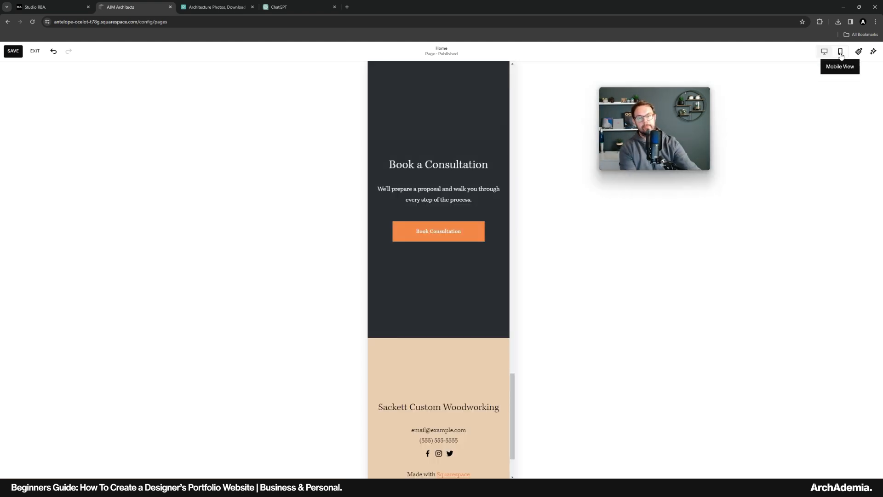
pyautogui.scroll(8, 451, 253)
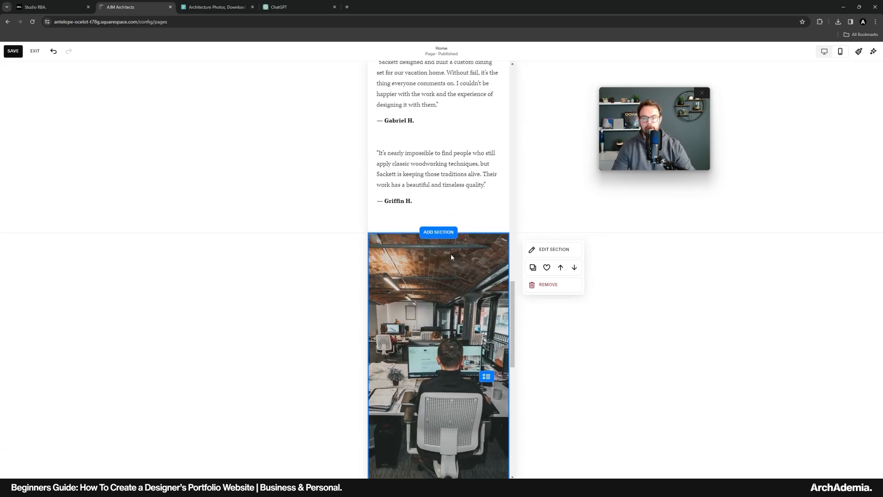
pyautogui.scroll(-2, 450, 258)
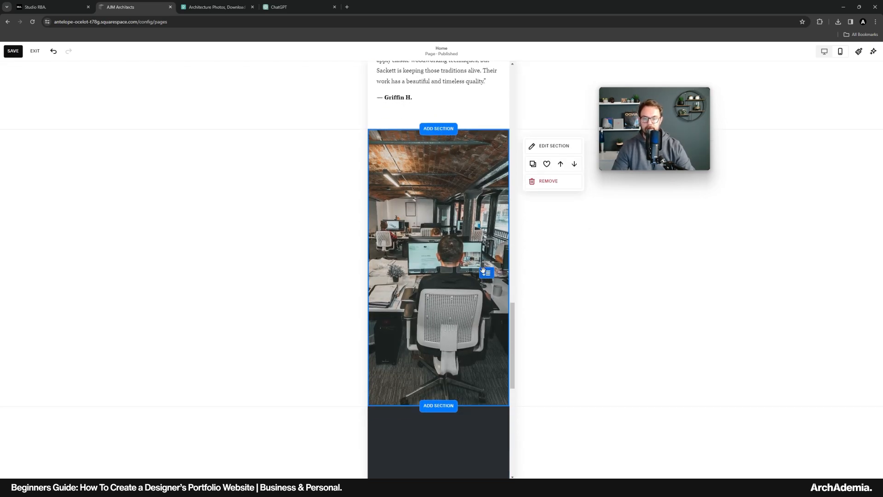
pyautogui.click(550, 146)
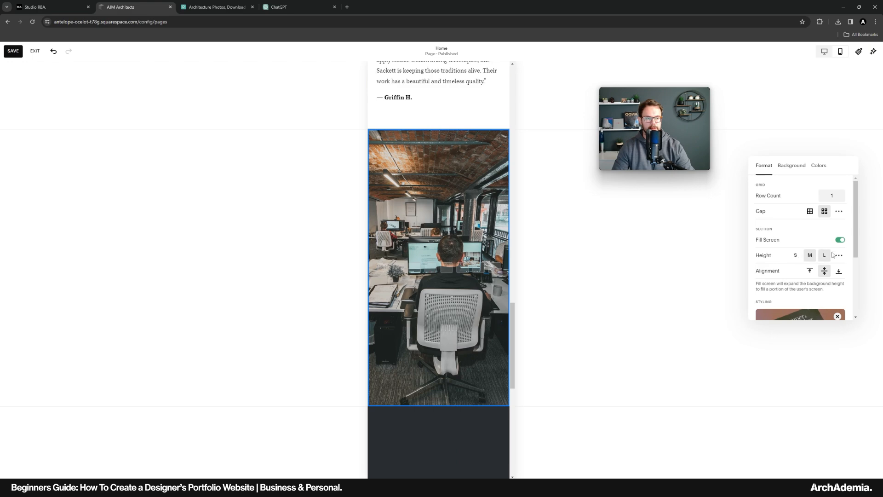
pyautogui.click(840, 239)
pyautogui.moveTo(487, 135); pyautogui.dragTo(487, 278)
pyautogui.click(612, 221)
pyautogui.scroll(2, 806, 91)
# Return to desktop view and extend the studio photo banner's height to 15 rows, checking its row count in the section settings
pyautogui.click(824, 51)
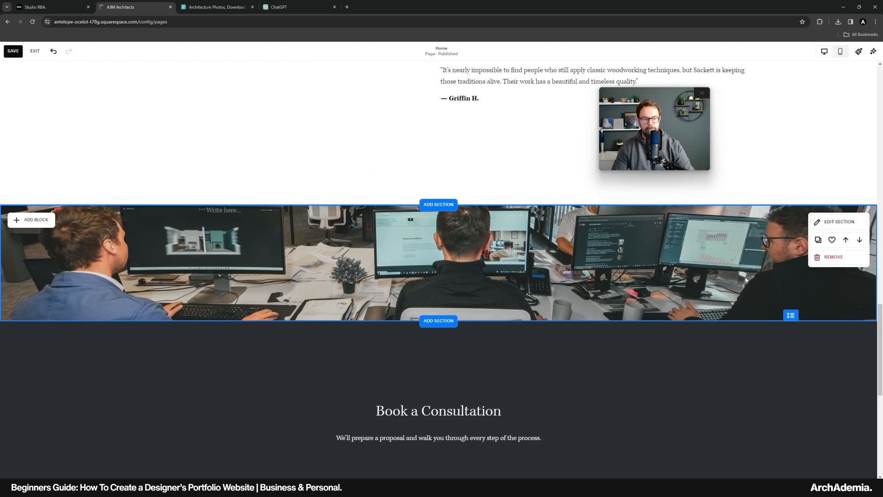
pyautogui.scroll(-3, 754, 305)
pyautogui.moveTo(790, 211); pyautogui.dragTo(791, 348)
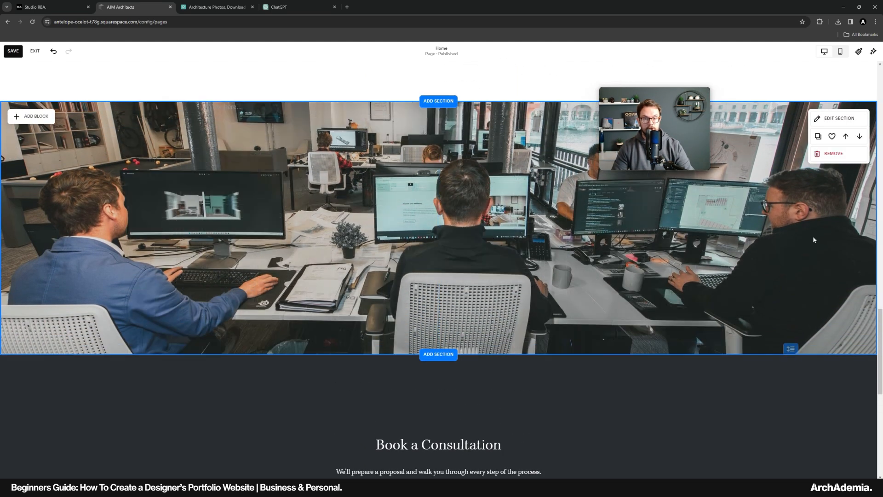
pyautogui.click(839, 119)
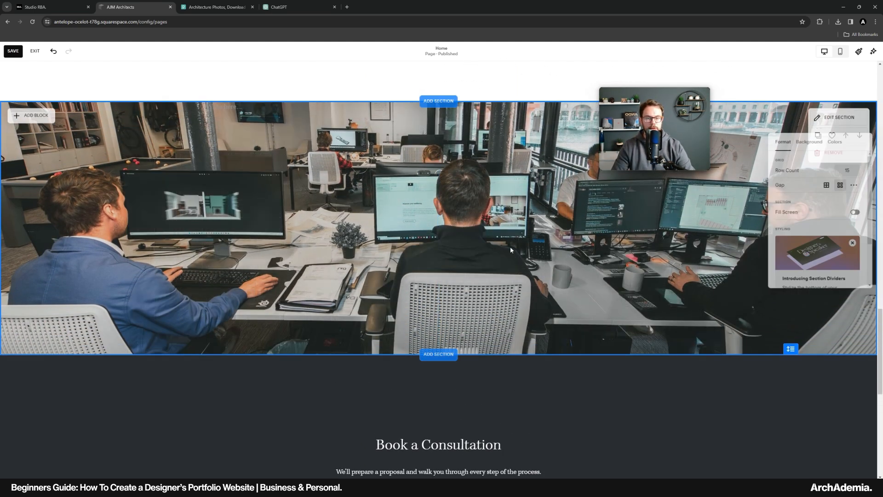
# Check the Home page's header and hero banner in mobile view and return to desktop view
pyautogui.scroll(4, 512, 249)
pyautogui.click(840, 51)
pyautogui.scroll(10, 419, 278)
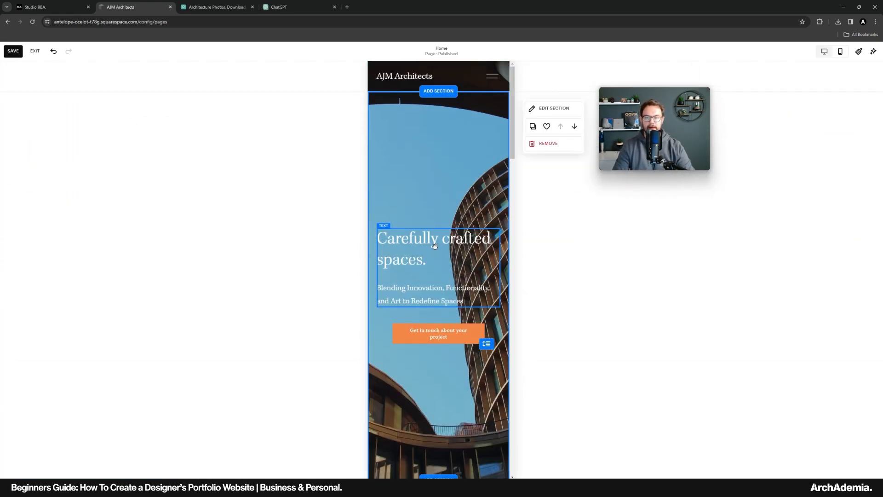
pyautogui.click(493, 80)
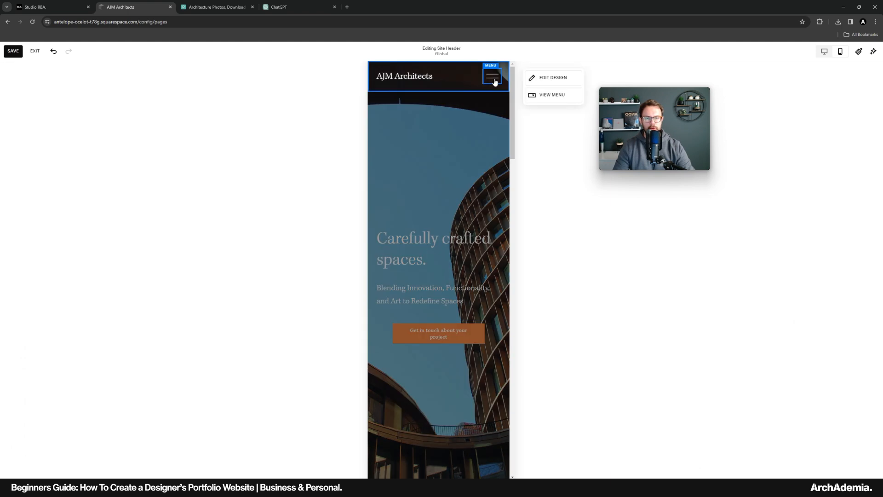
pyautogui.click(469, 147)
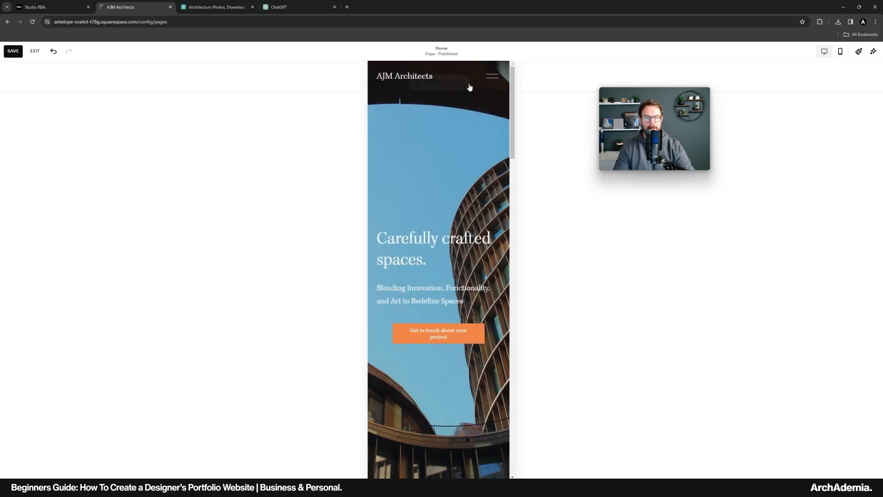
pyautogui.click(825, 56)
pyautogui.scroll(-3, 354, 241)
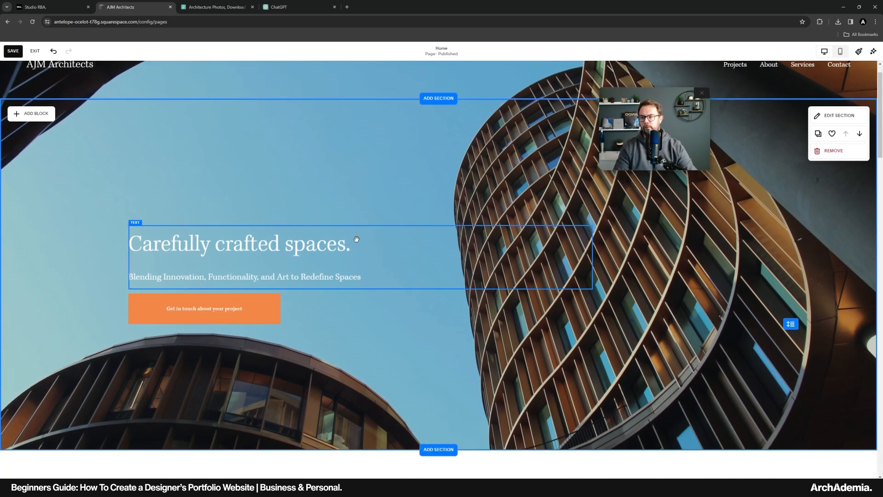
# Open the site footer for editing and remove its "Made with Squarespace" text block
pyautogui.scroll(-20, 346, 239)
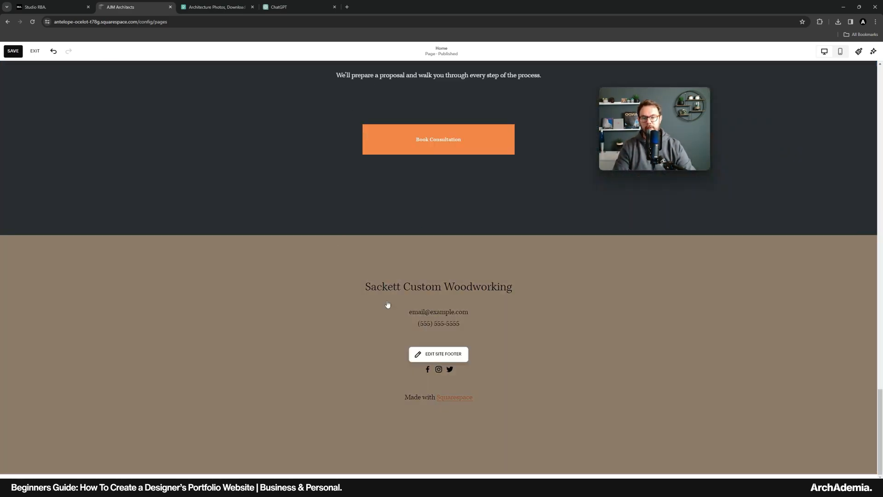
pyautogui.click(430, 358)
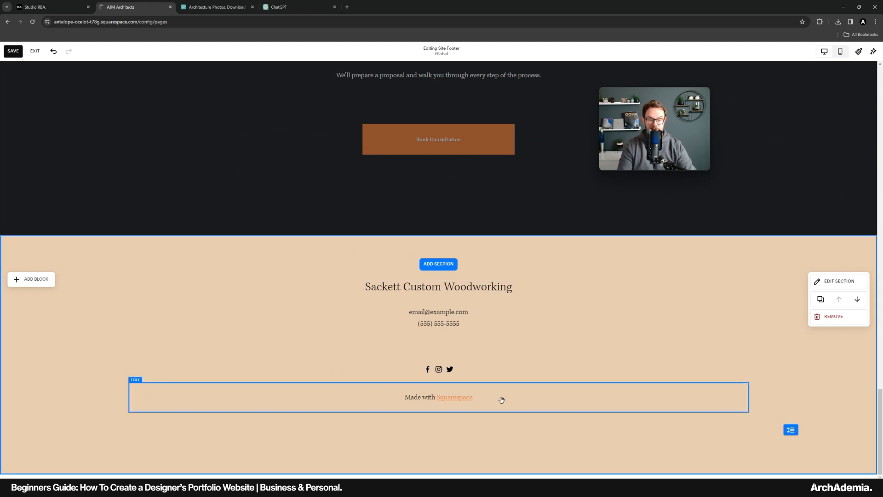
pyautogui.click(550, 402)
pyautogui.click(210, 367)
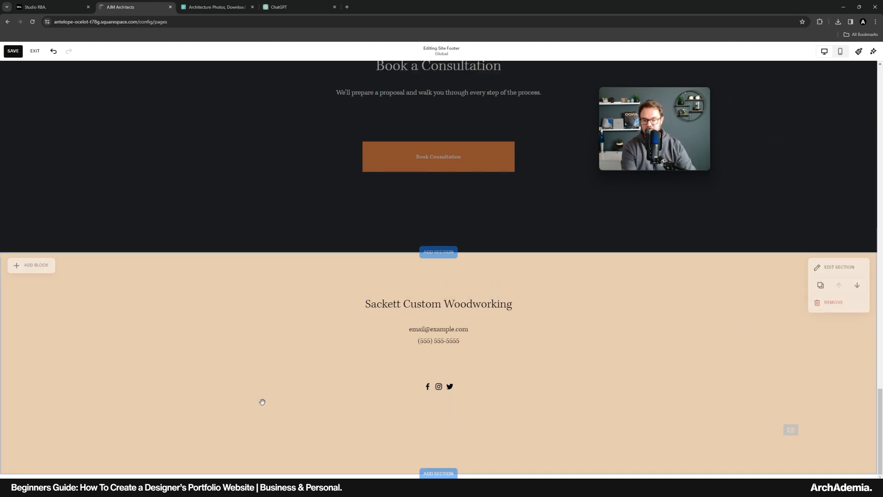
# Replace the company name in the footer heading with "AJM Architects" and save the page
pyautogui.click(492, 305)
pyautogui.moveTo(512, 305); pyautogui.dragTo(364, 304)
pyautogui.write('AJM A')
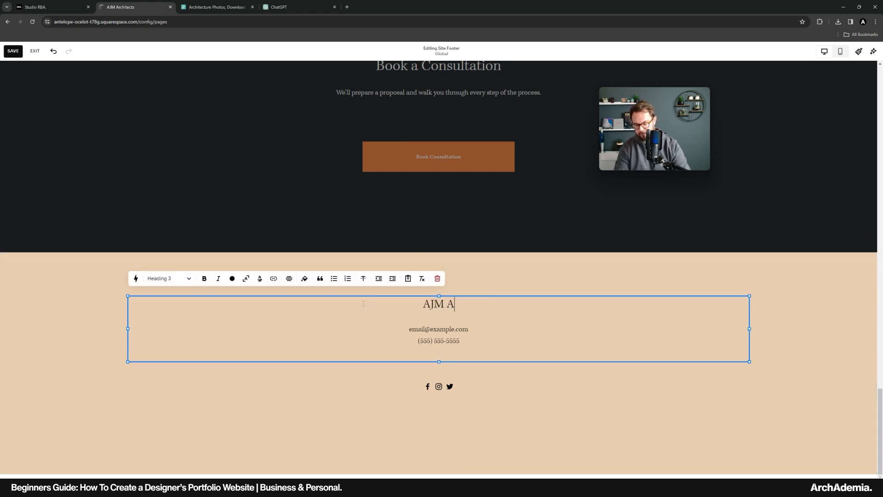
pyautogui.write('rchitects')
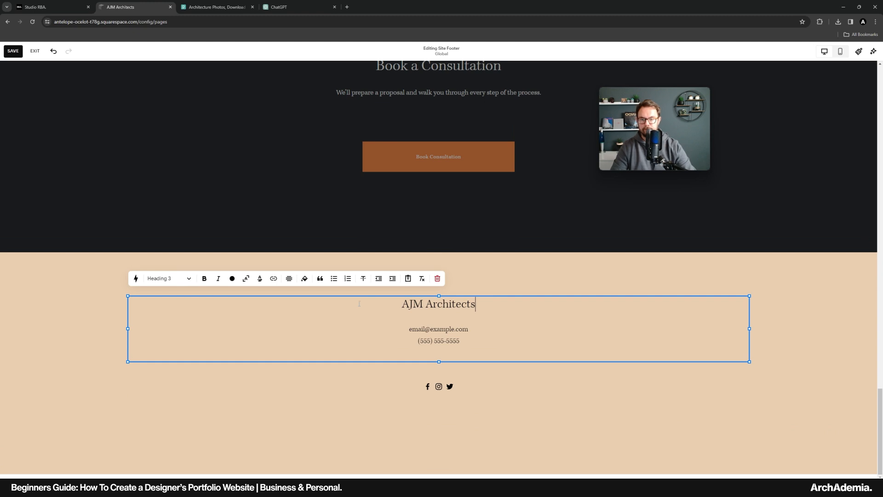
pyautogui.click(63, 342)
pyautogui.click(26, 57)
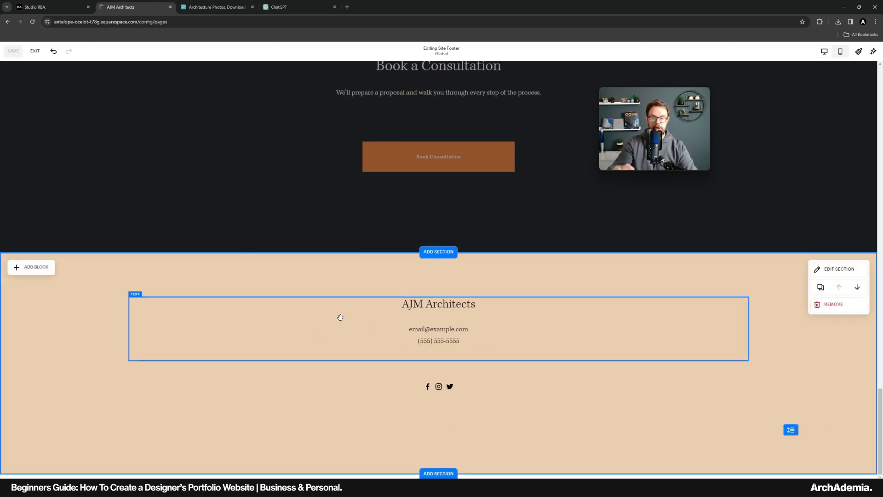
# Leave footer editing and review the Home page's hero banner and introductory section
pyautogui.scroll(1, 252, 222)
pyautogui.click(415, 269)
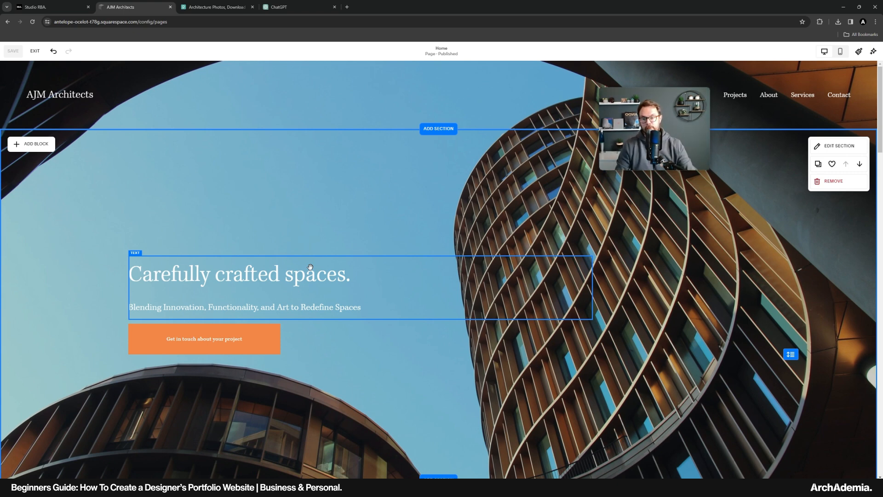
pyautogui.scroll(-3, 368, 331)
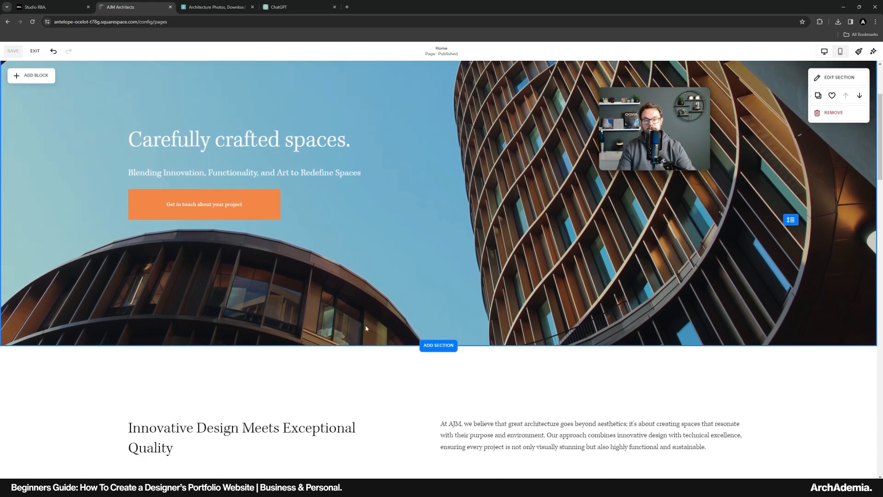
pyautogui.scroll(3, 345, 308)
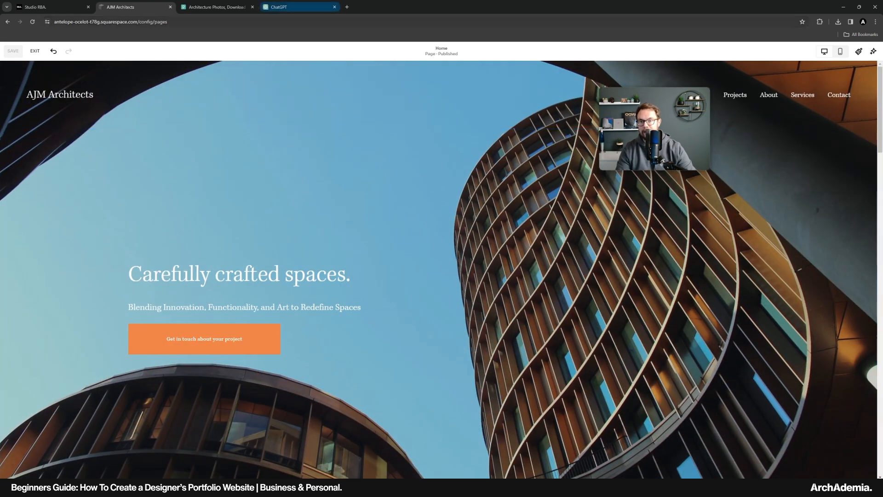
pyautogui.scroll(-5, 289, 244)
pyautogui.scroll(5, 289, 247)
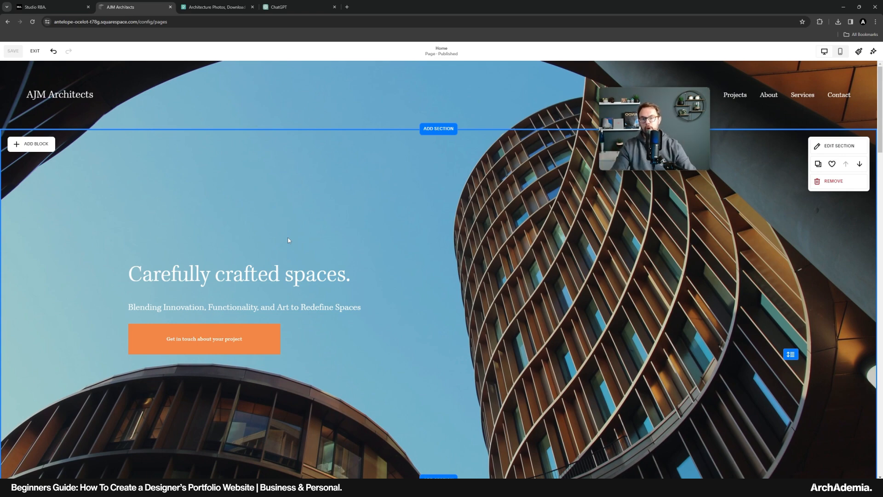
# Search Google for "best designed architects websites" in a new tab and open the article on the 10 best architecture websites separately
pyautogui.click(346, 7)
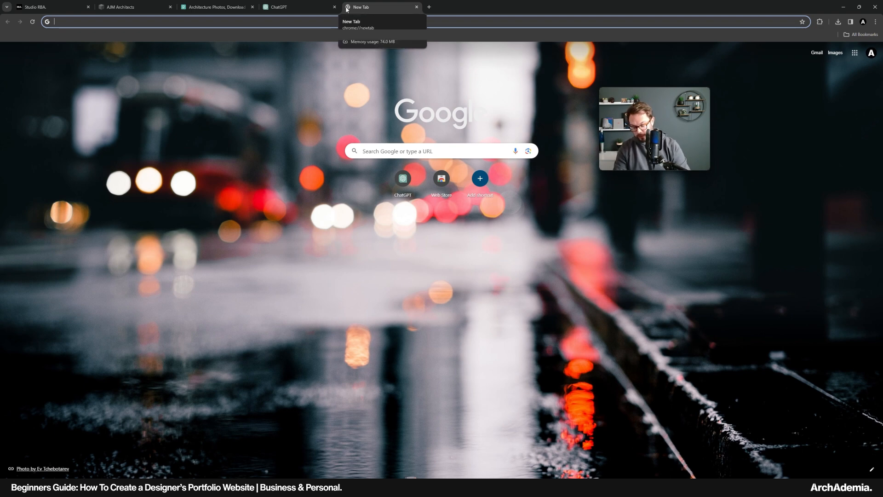
pyautogui.write('best desi')
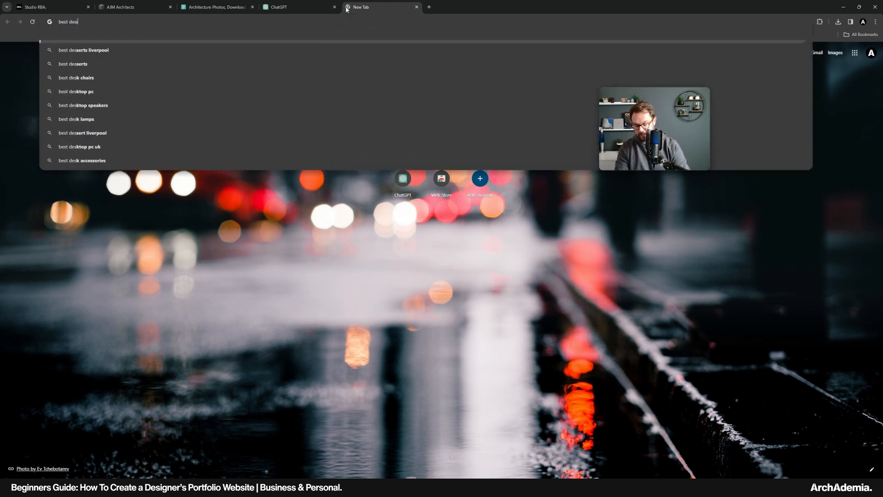
pyautogui.write('gned architects websites')
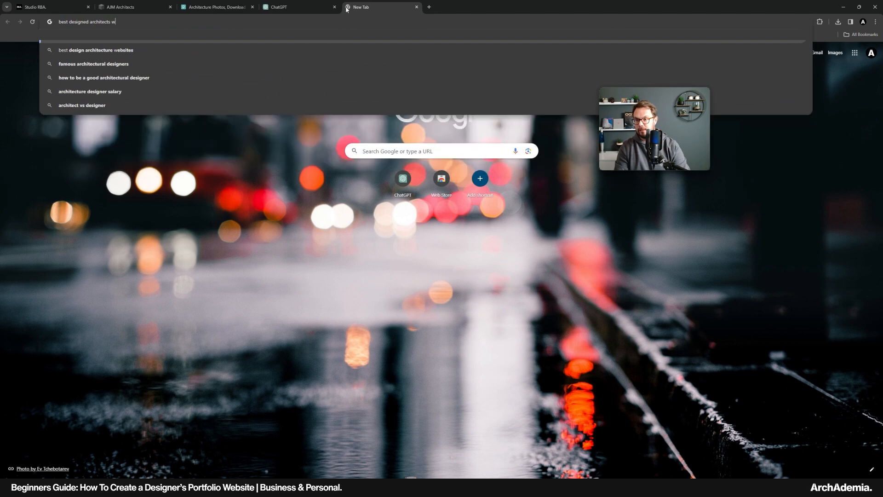
pyautogui.press('Return')
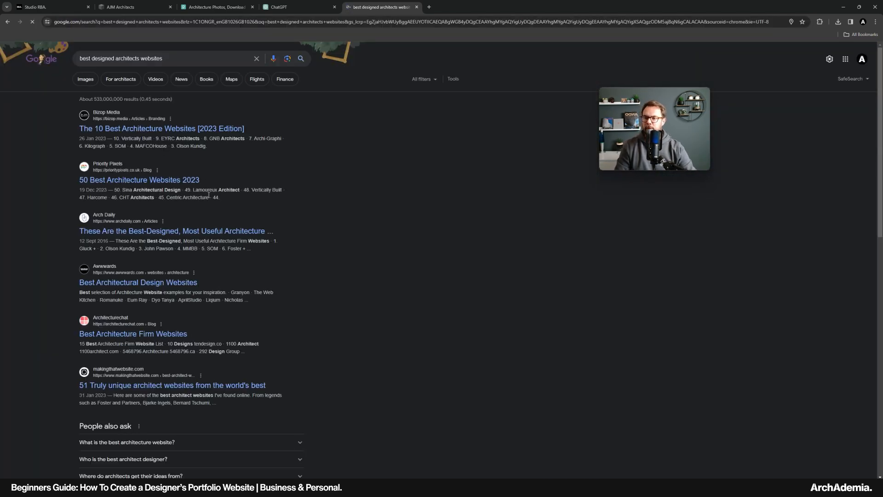
pyautogui.rightClick(143, 130)
pyautogui.click(170, 138)
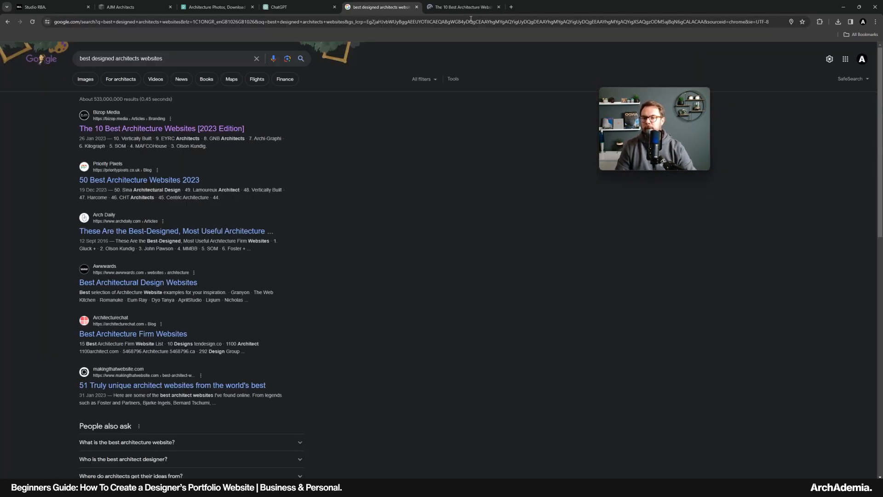
# Examine the example websites in the 10 Best Architecture Websites article and return to the AJM Architects site in Squarespace
pyautogui.hotkey('ctrl', 'Tab')
pyautogui.scroll(-9, 131, 265)
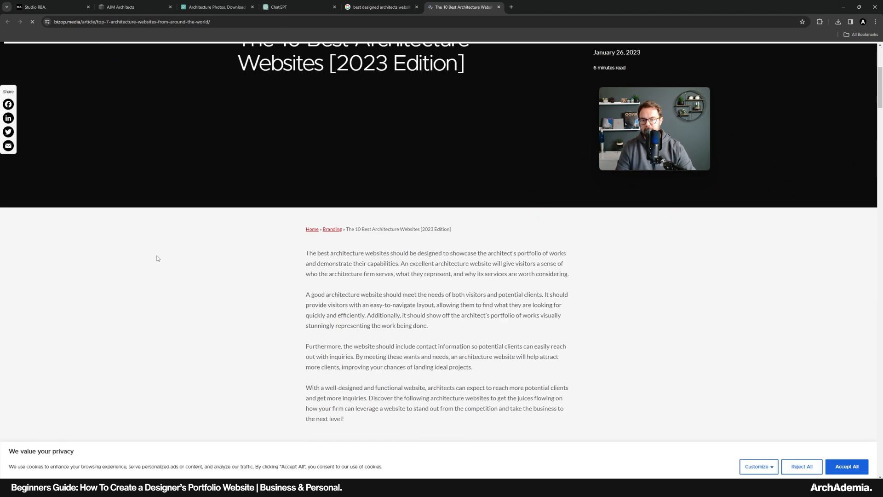
pyautogui.scroll(-3, 155, 256)
pyautogui.scroll(-5, 221, 230)
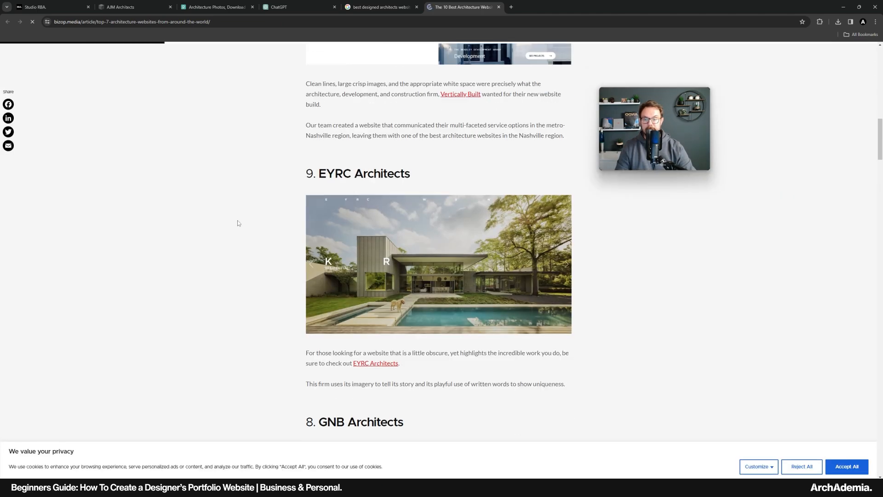
pyautogui.scroll(-6, 184, 246)
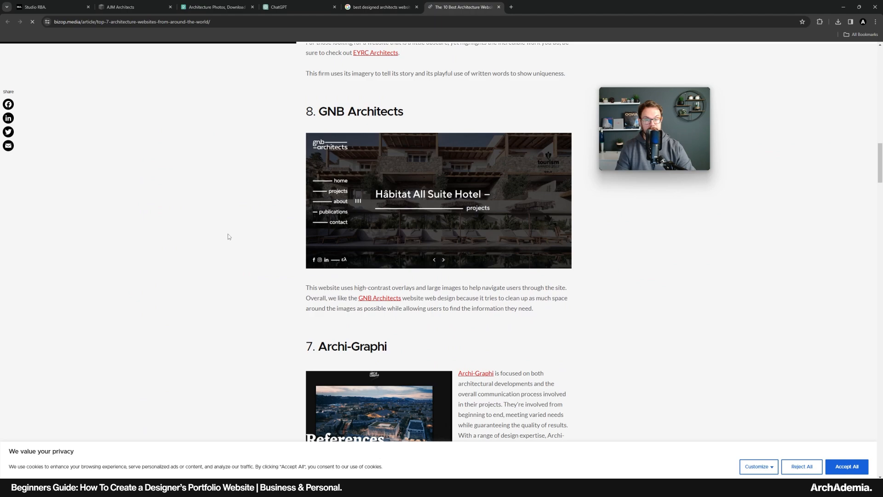
pyautogui.scroll(-4, 227, 236)
pyautogui.scroll(-4, 257, 240)
pyautogui.scroll(12, 251, 235)
pyautogui.click(417, 7)
pyautogui.click(416, 7)
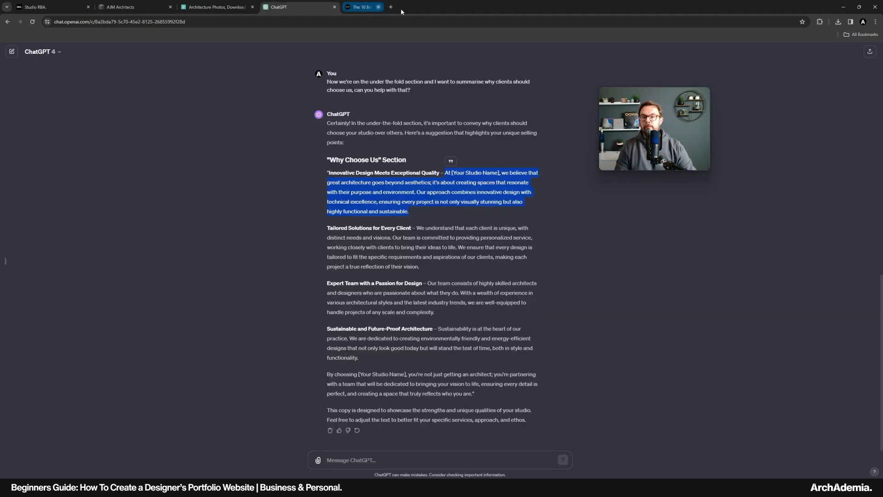
pyautogui.click(71, 6)
pyautogui.click(138, 4)
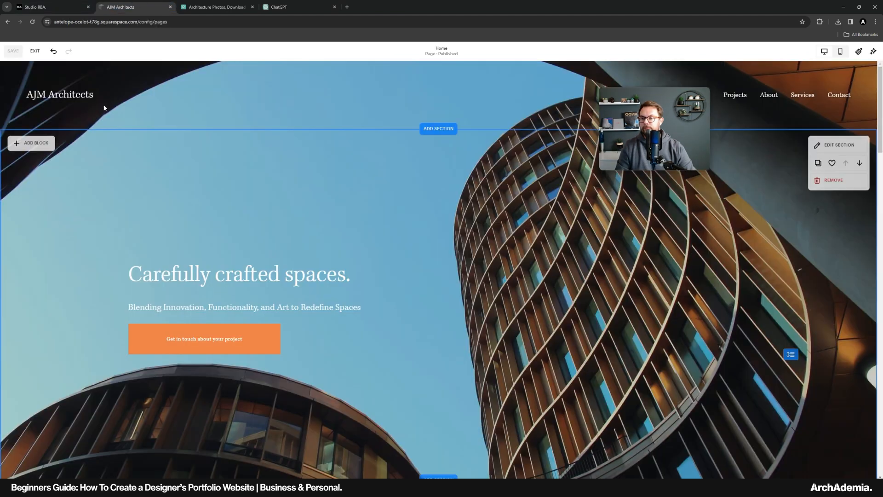
# Exit the page editor and view the Domains page of the site settings, closing the settings when done
pyautogui.click(38, 51)
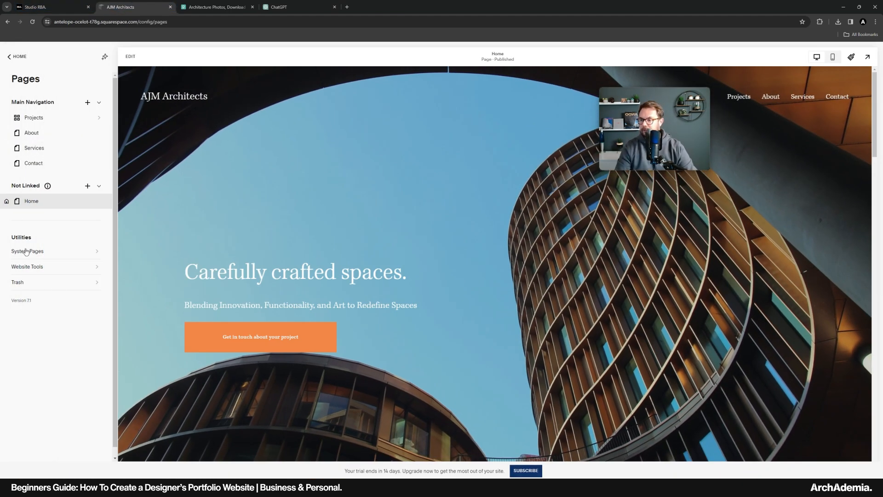
pyautogui.click(14, 56)
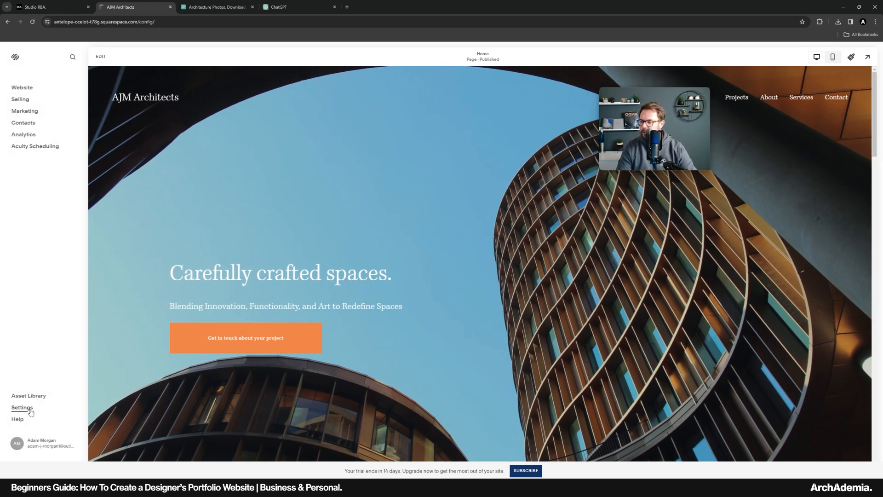
pyautogui.click(22, 407)
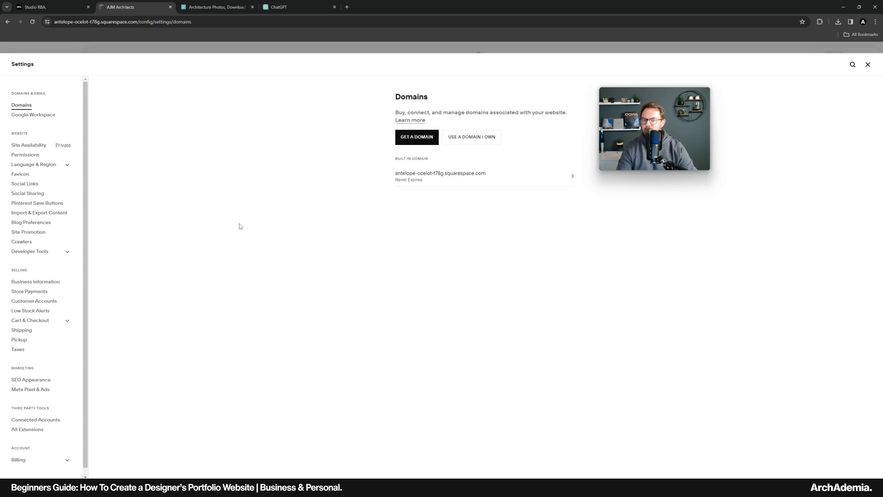
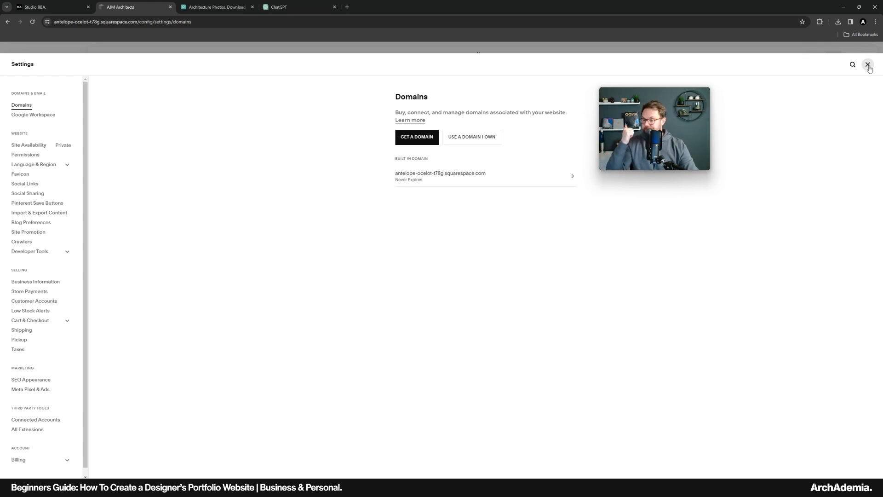
pyautogui.click(867, 65)
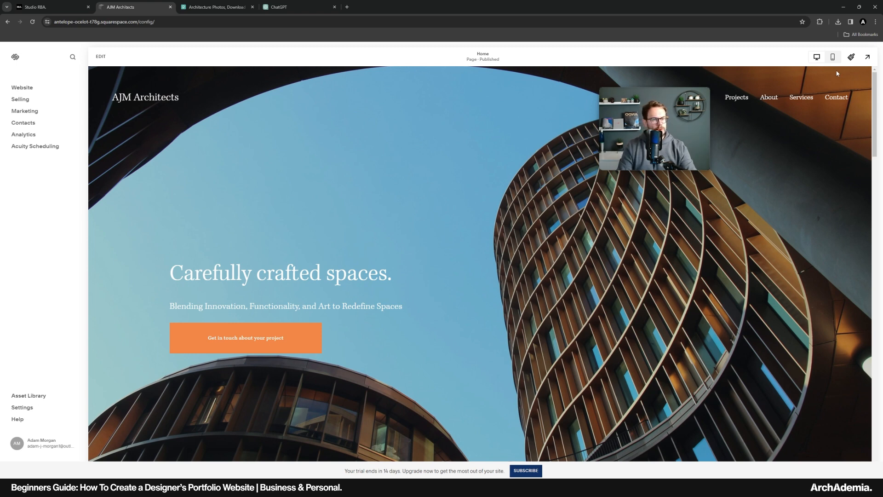
# Try several serif font packs in the site styles and apply the Orpheus Pro pack to the whole site
pyautogui.click(852, 57)
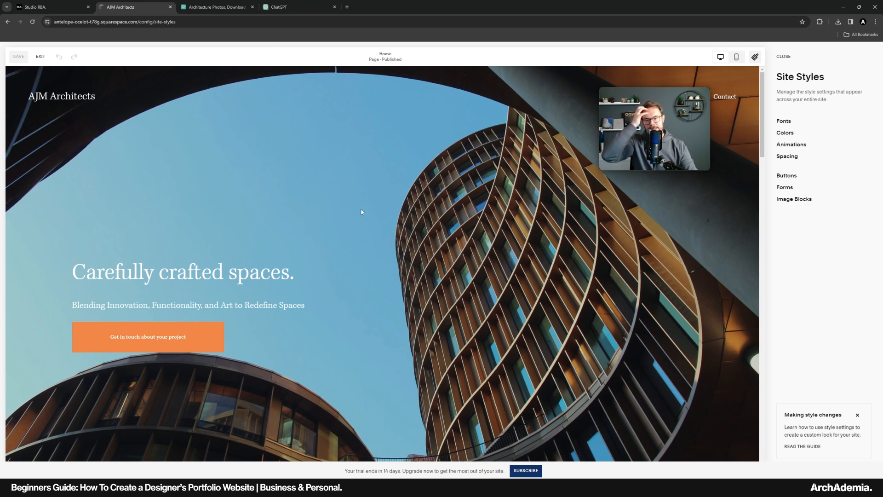
pyautogui.click(794, 122)
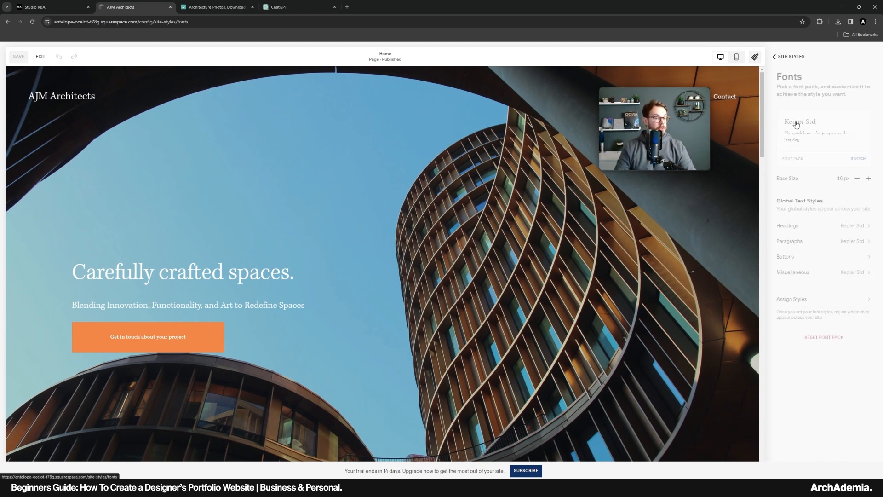
pyautogui.click(811, 151)
pyautogui.click(813, 168)
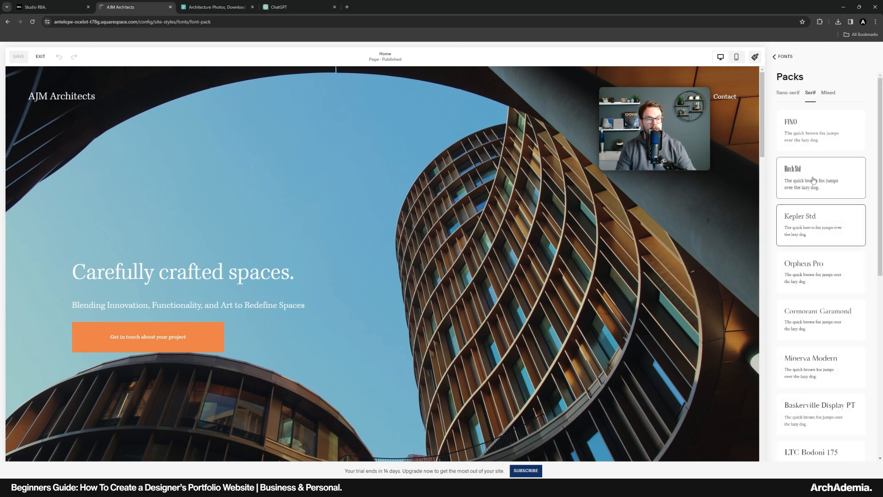
pyautogui.click(807, 145)
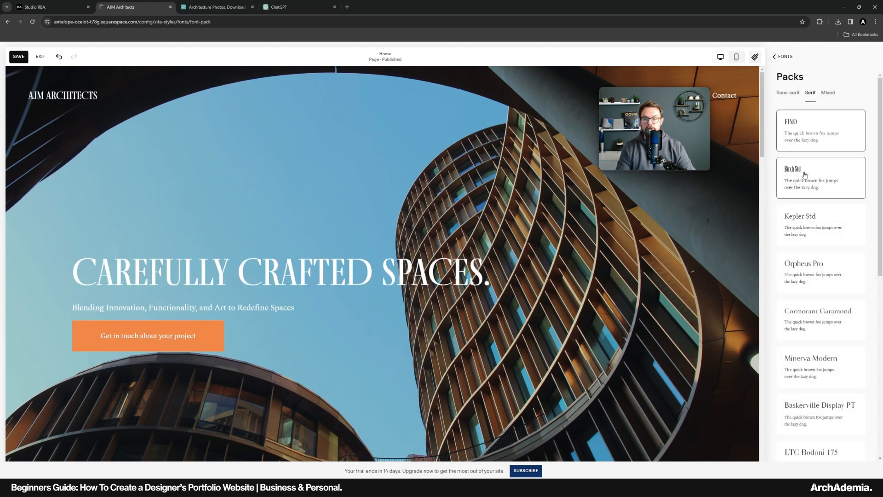
pyautogui.click(812, 238)
pyautogui.click(809, 276)
pyautogui.scroll(-2, 809, 271)
pyautogui.click(809, 225)
pyautogui.click(803, 176)
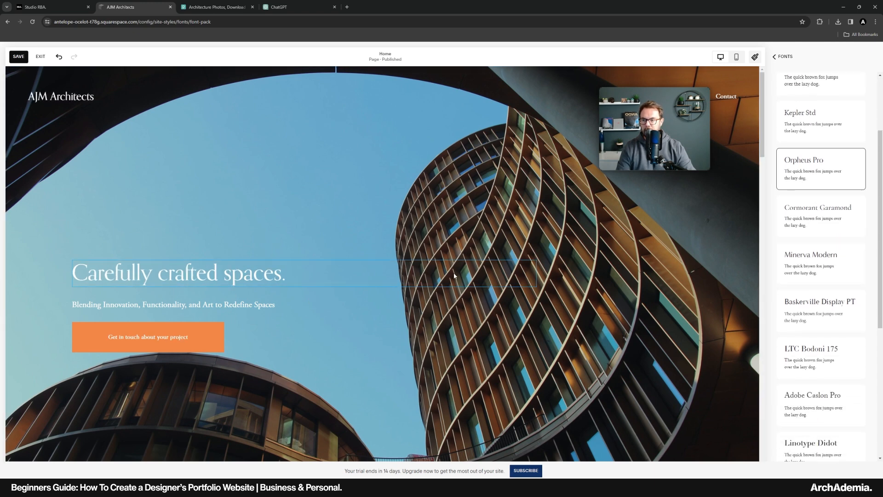
pyautogui.moveTo(643, 96); pyautogui.dragTo(603, 168)
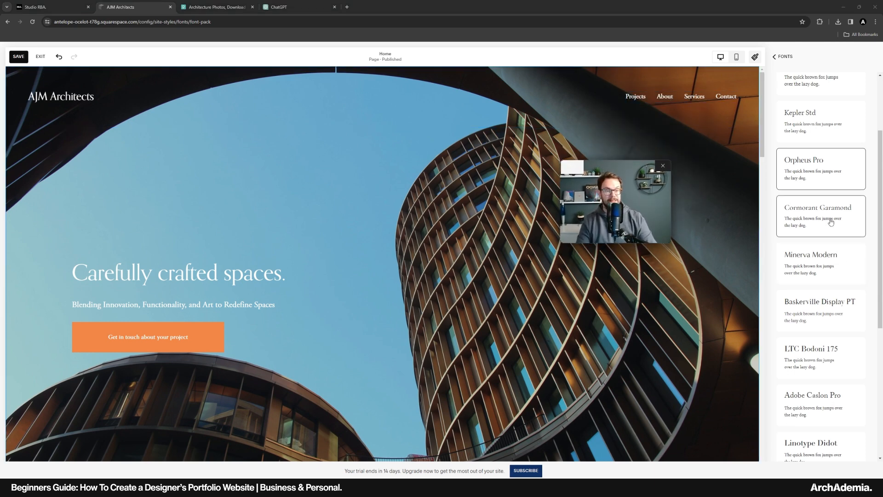
# Try the Cormorant Garamond font pack on the site and switch back to the Orpheus Pro pack
pyautogui.click(785, 203)
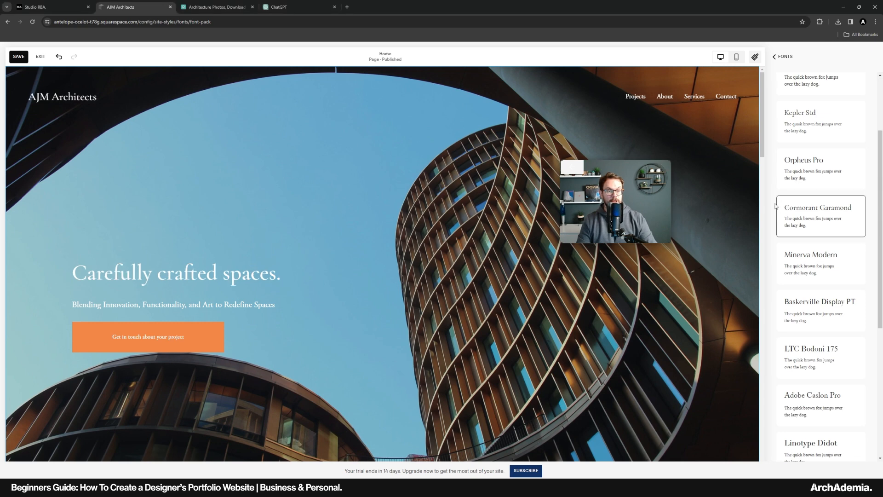
pyautogui.scroll(2, 798, 201)
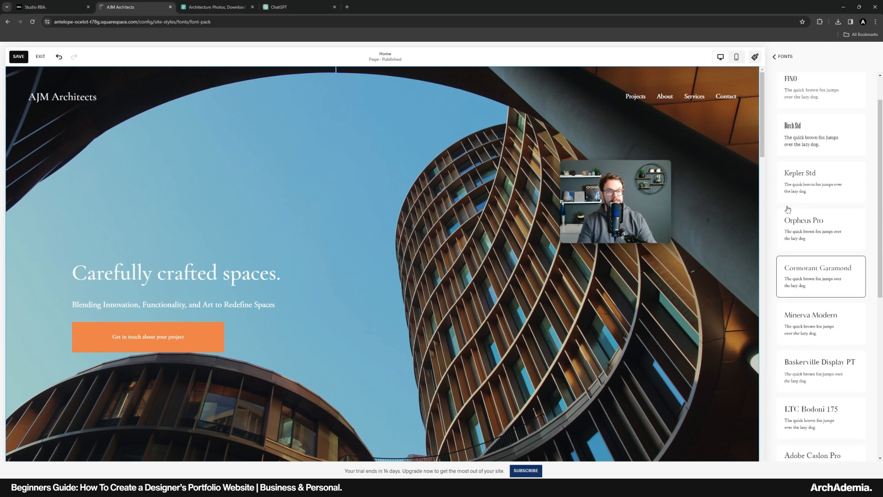
pyautogui.click(815, 238)
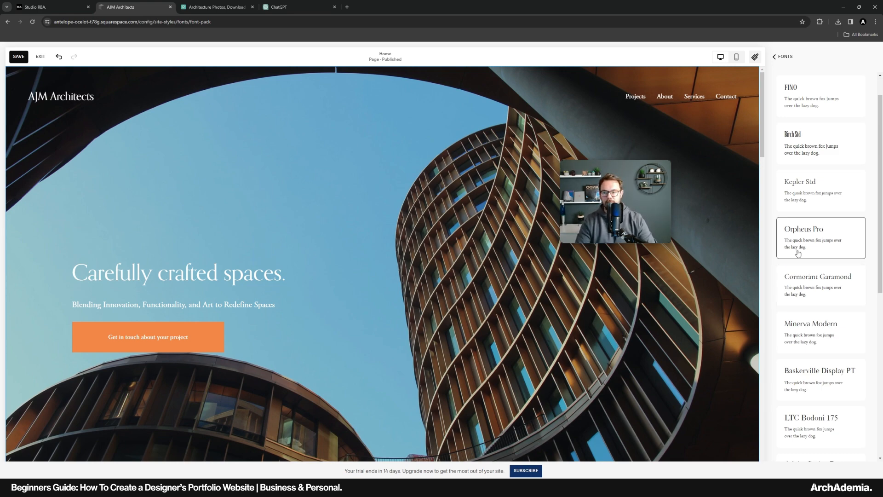
# Review how the font pack looks from the Home page's hero to the Book a Consultation section and return to the site styles overview
pyautogui.scroll(-8, 287, 338)
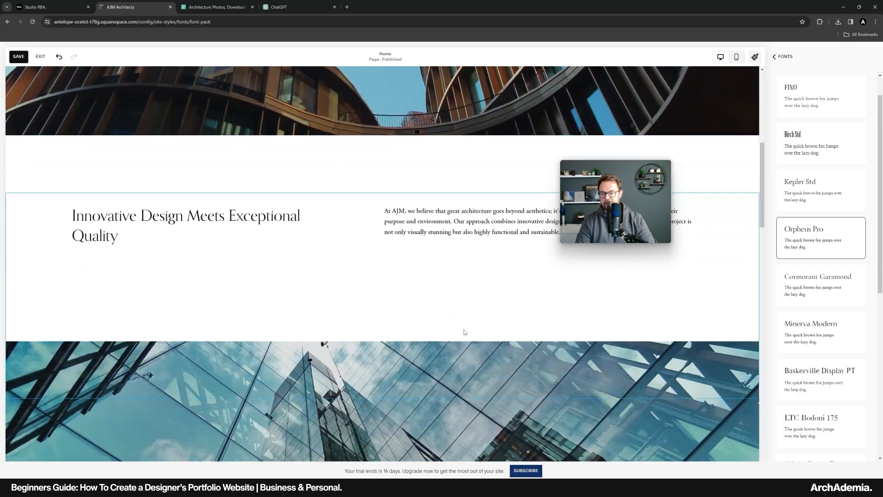
pyautogui.scroll(8, 305, 261)
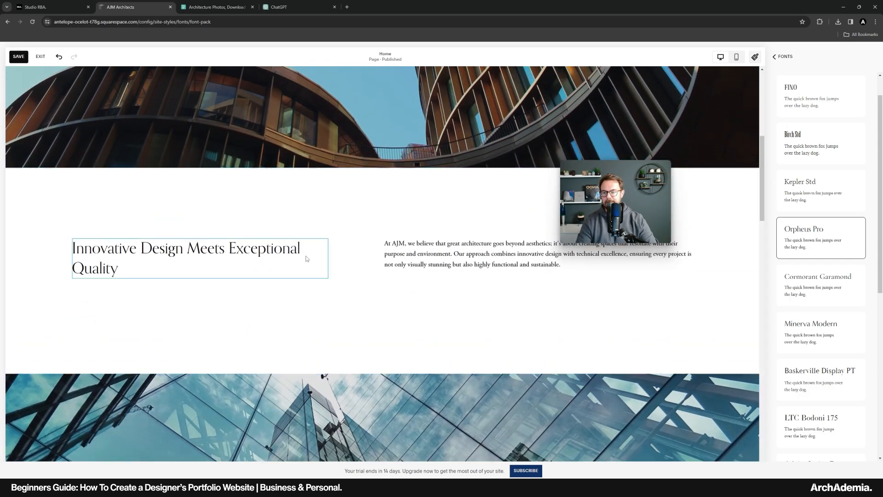
pyautogui.scroll(-10, 389, 266)
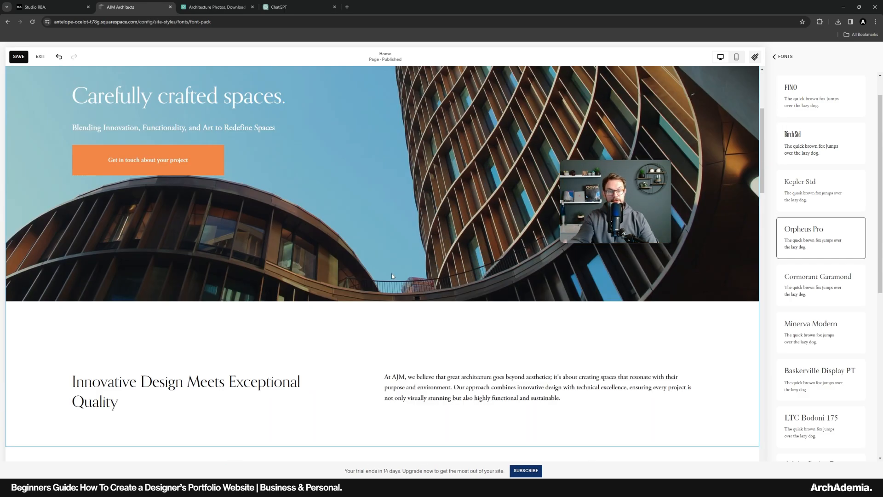
pyautogui.scroll(-12, 221, 299)
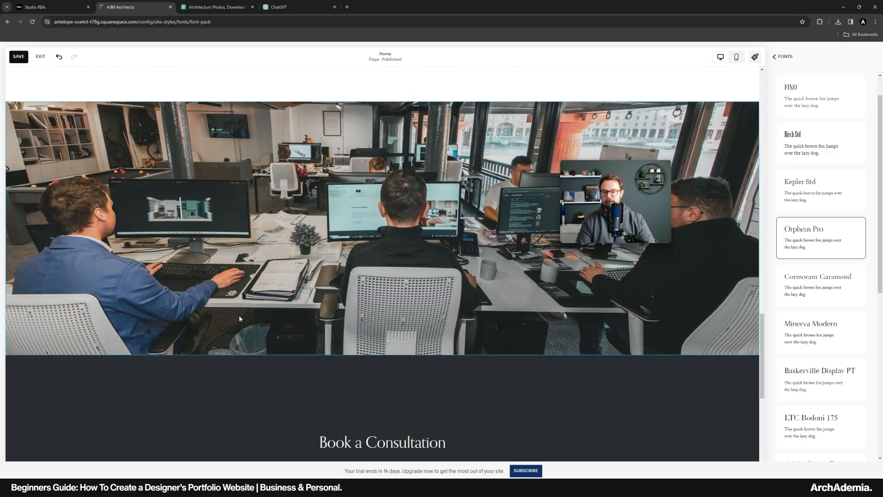
pyautogui.scroll(15, 237, 350)
pyautogui.scroll(10, 237, 350)
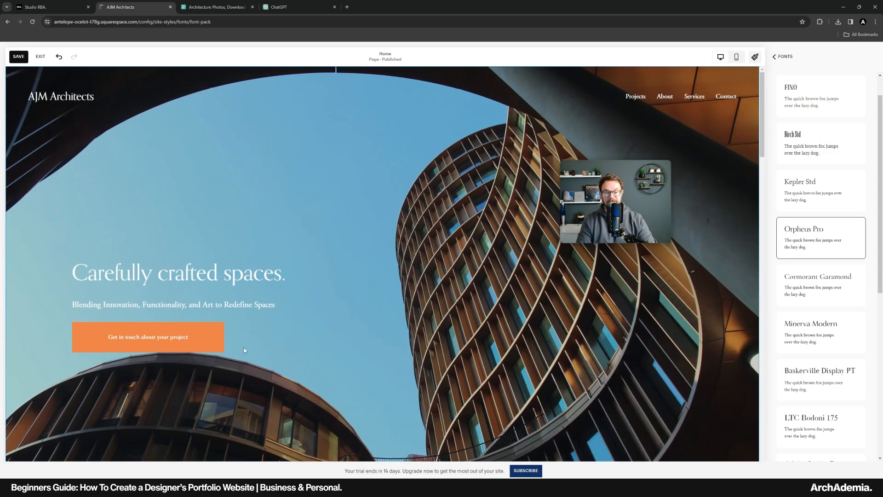
pyautogui.click(788, 61)
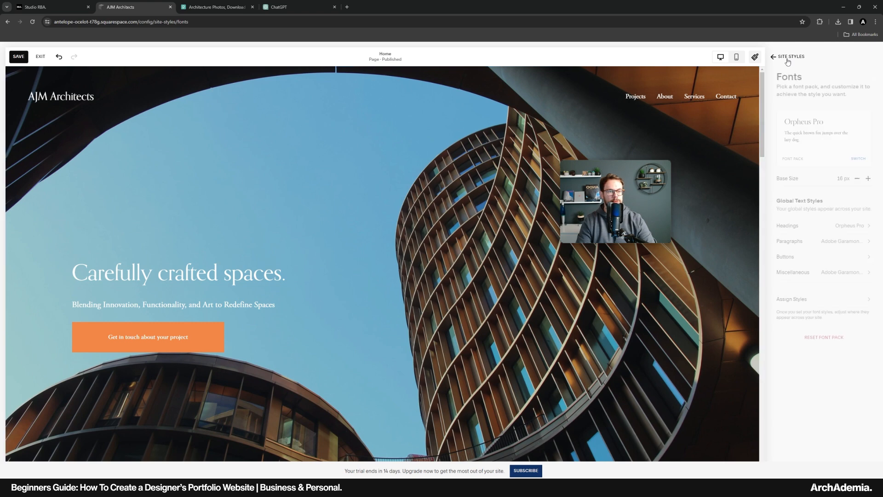
pyautogui.click(787, 57)
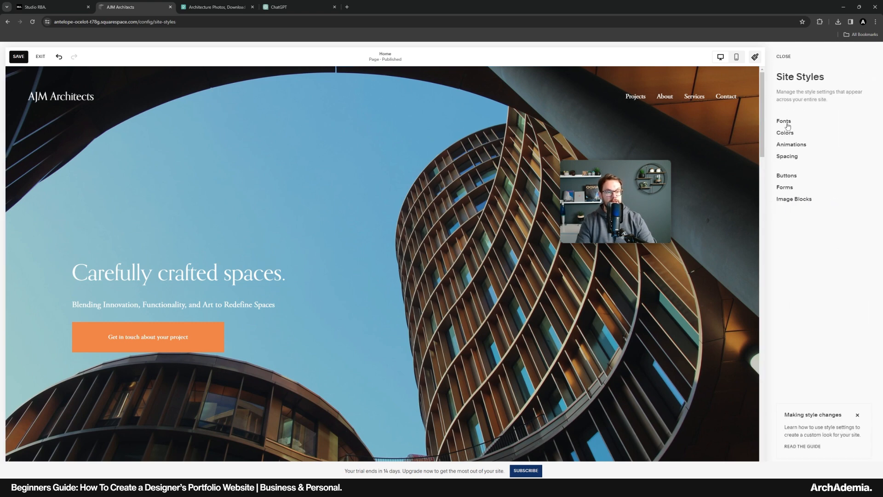
pyautogui.click(785, 122)
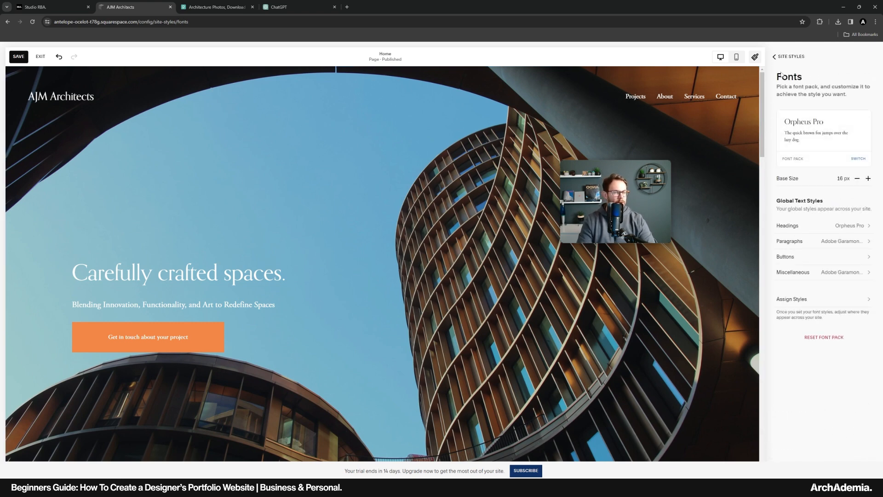
pyautogui.click(784, 59)
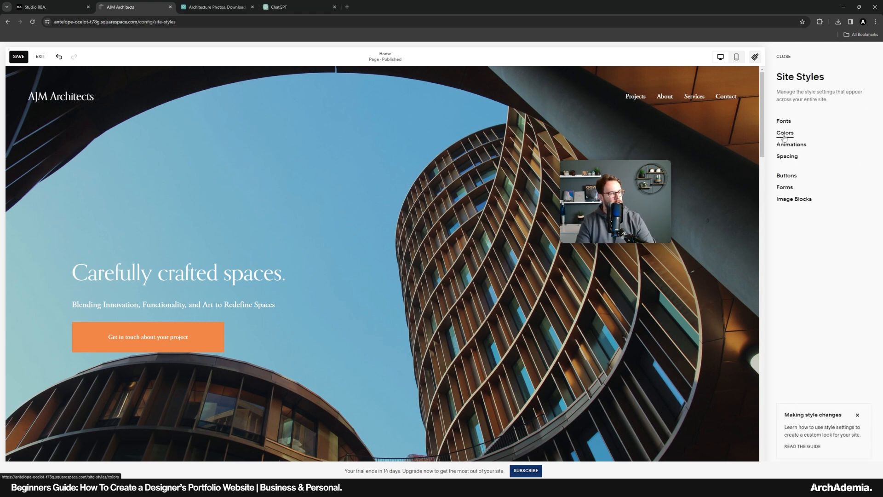
# Try the Rounded Rectangle and pill shapes on the primary buttons and set the shape back to Square
pyautogui.click(786, 176)
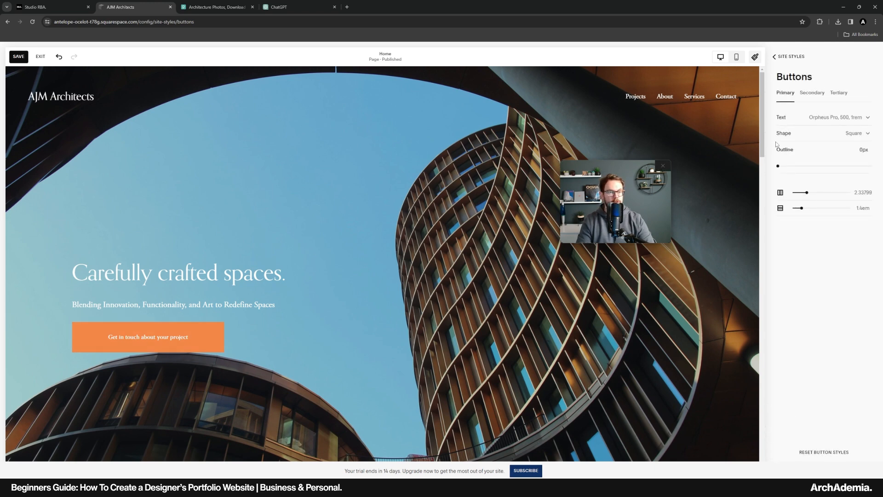
pyautogui.click(845, 134)
pyautogui.click(830, 181)
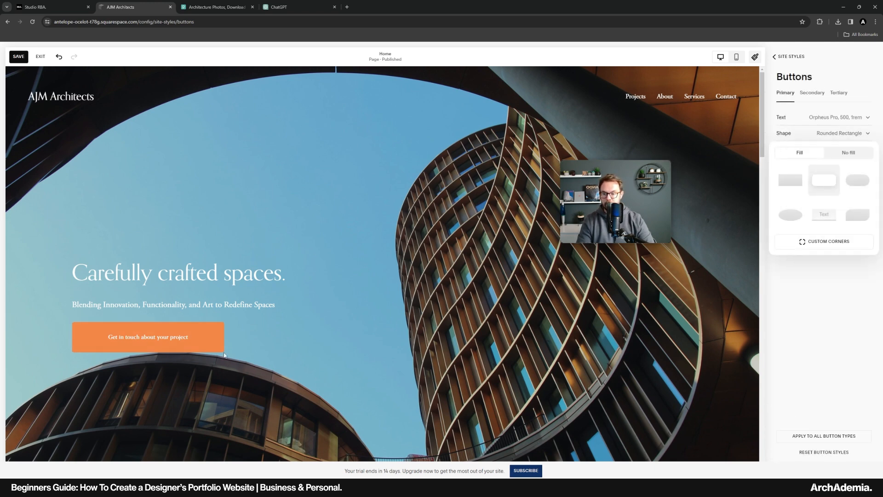
pyautogui.click(858, 184)
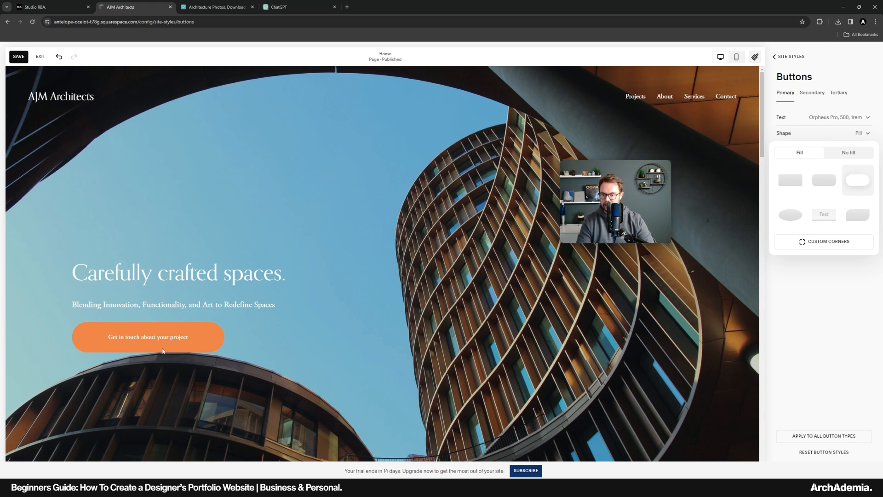
pyautogui.click(797, 184)
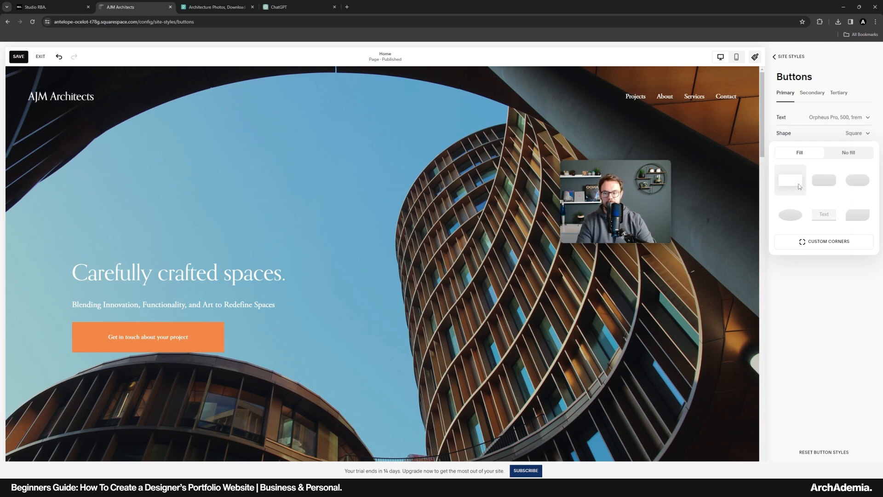
pyautogui.click(810, 279)
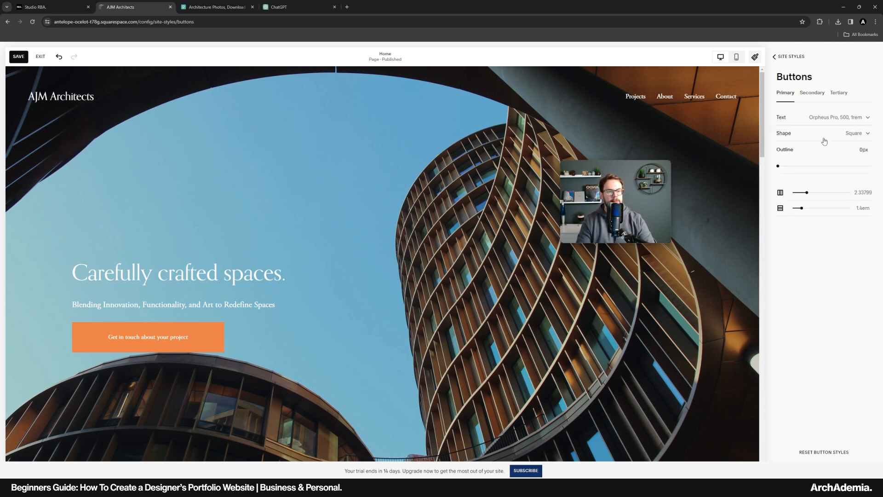
# Try no-fill shapes for the primary buttons, restore the filled Square shape and leave the button styles
pyautogui.click(816, 134)
pyautogui.click(842, 152)
pyautogui.click(823, 181)
pyautogui.click(791, 185)
pyautogui.click(801, 154)
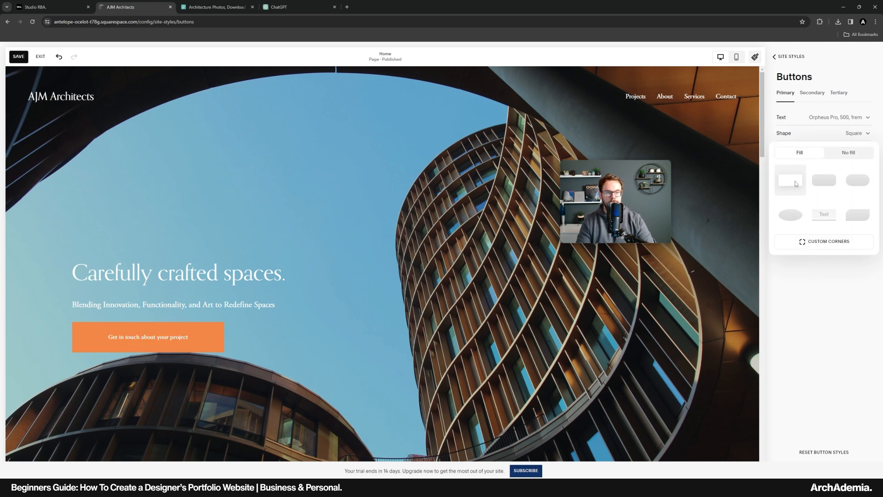
pyautogui.click(788, 57)
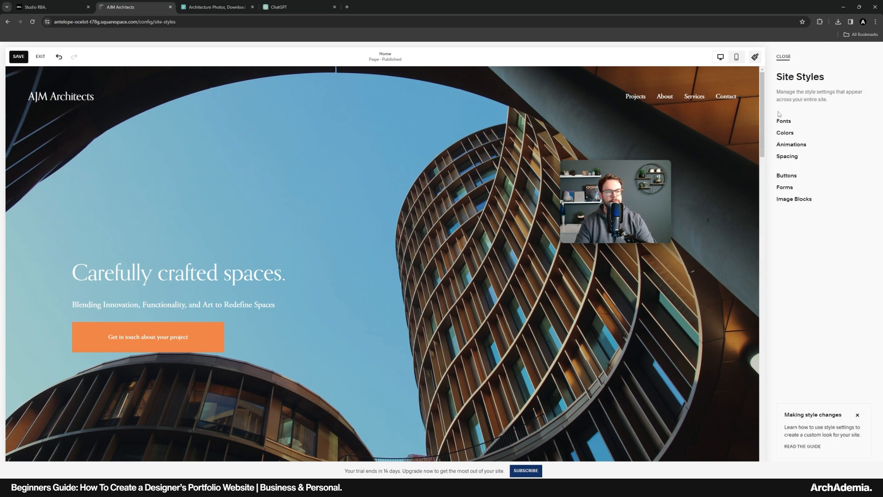
# Apply the Flex animation style to the whole site, preview it along the Home page and save the changes
pyautogui.click(791, 144)
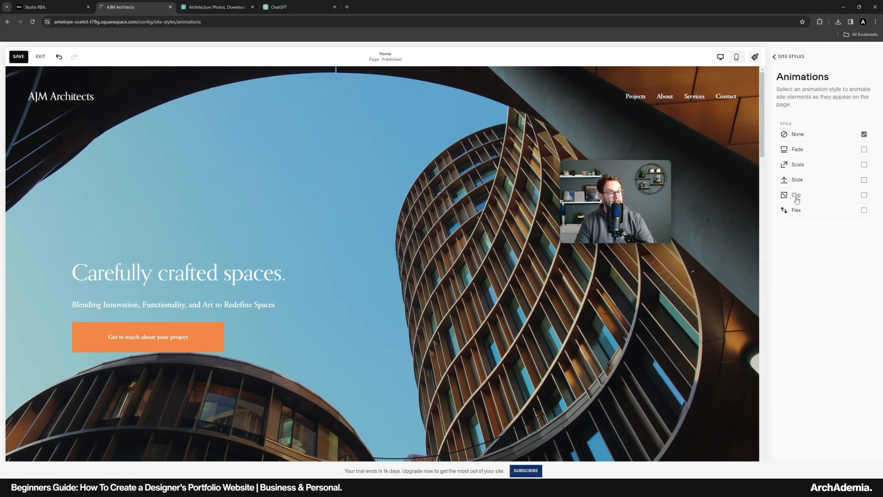
pyautogui.click(863, 211)
pyautogui.scroll(-5, 358, 242)
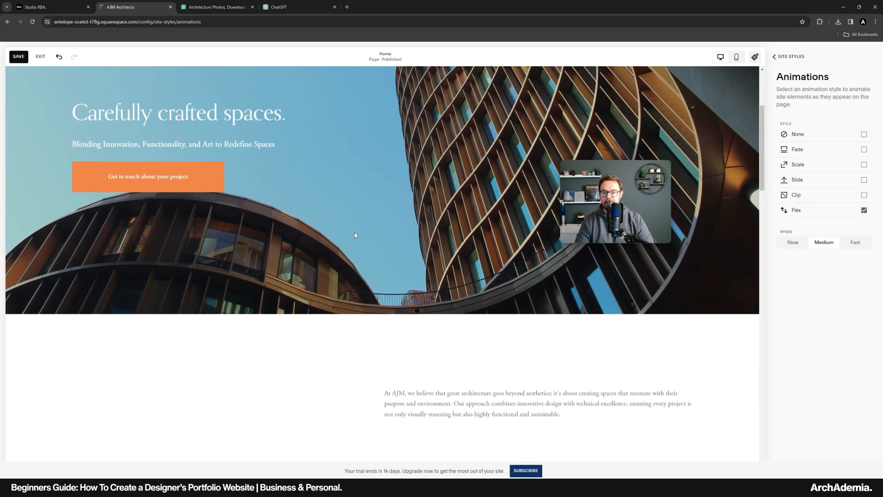
pyautogui.scroll(-20, 368, 212)
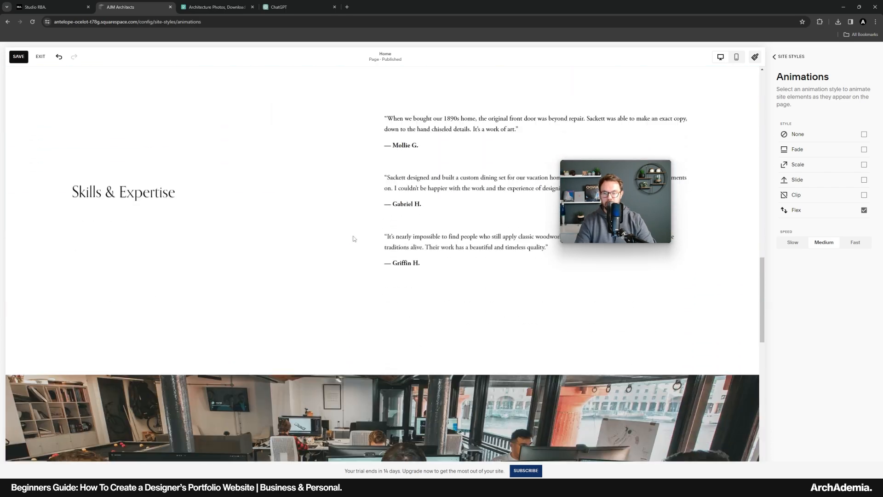
pyautogui.scroll(-5, 354, 234)
pyautogui.scroll(20, 460, 184)
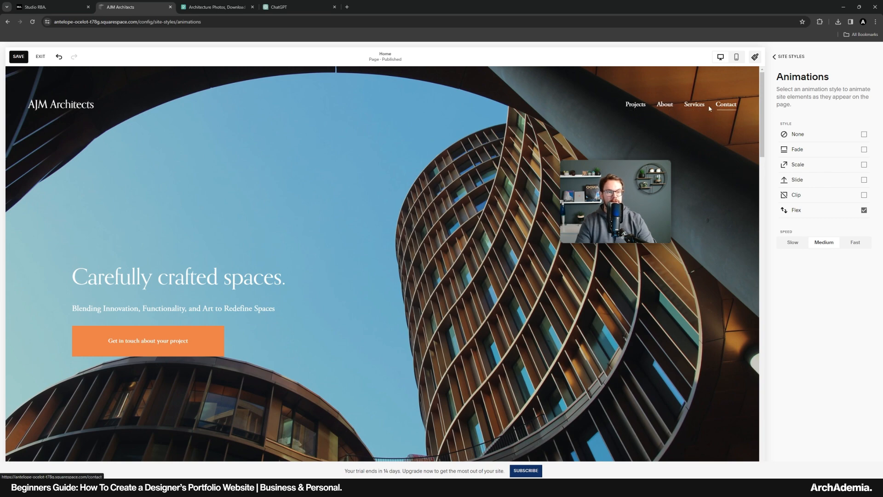
pyautogui.scroll(-5, 324, 264)
pyautogui.scroll(5, 325, 265)
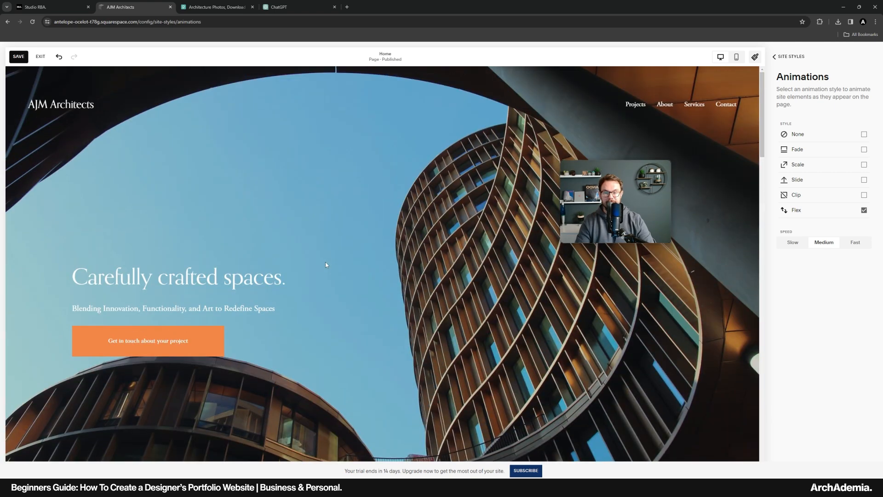
pyautogui.click(19, 58)
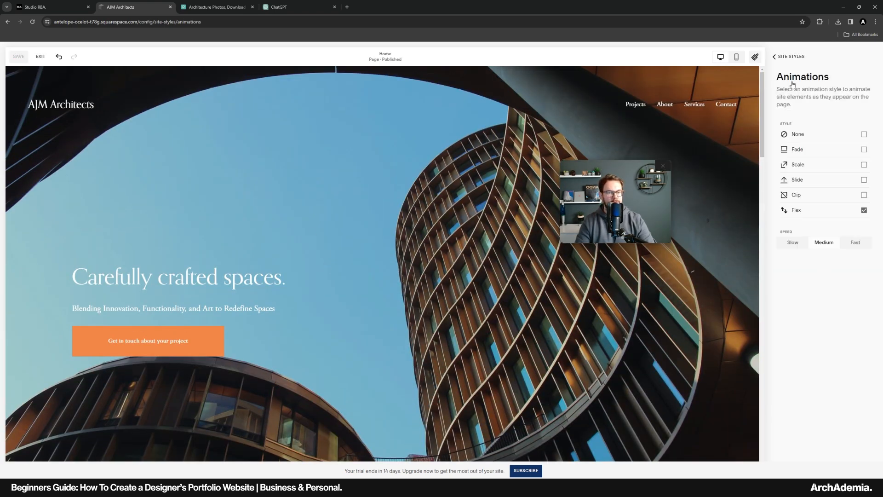
# Open the site's color settings and examine which color theme each Home page section uses
pyautogui.click(787, 57)
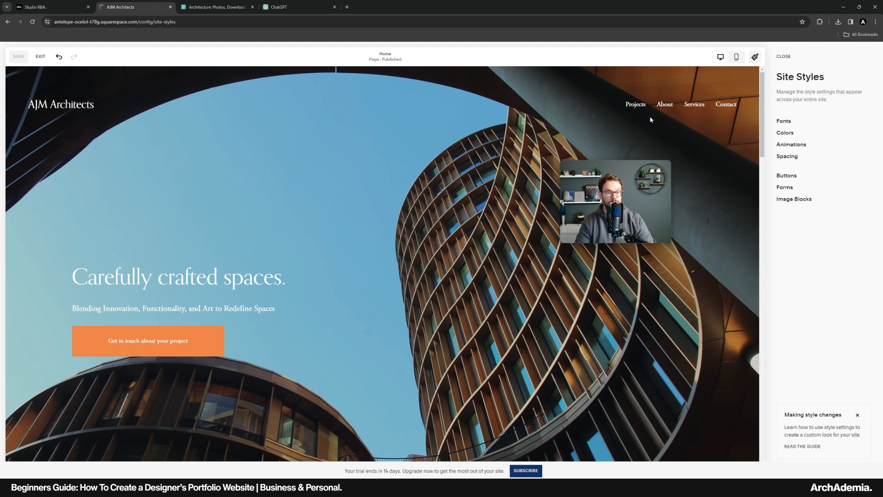
pyautogui.click(787, 133)
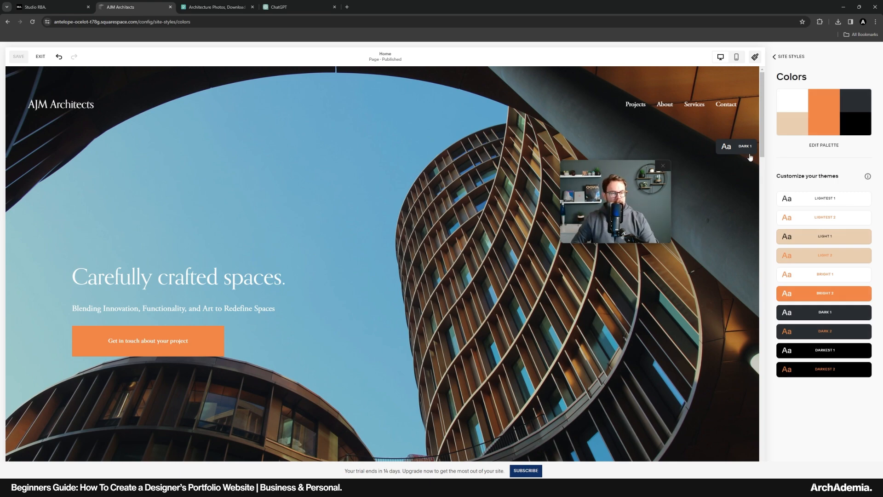
pyautogui.scroll(-5, 341, 224)
pyautogui.scroll(-4, 341, 224)
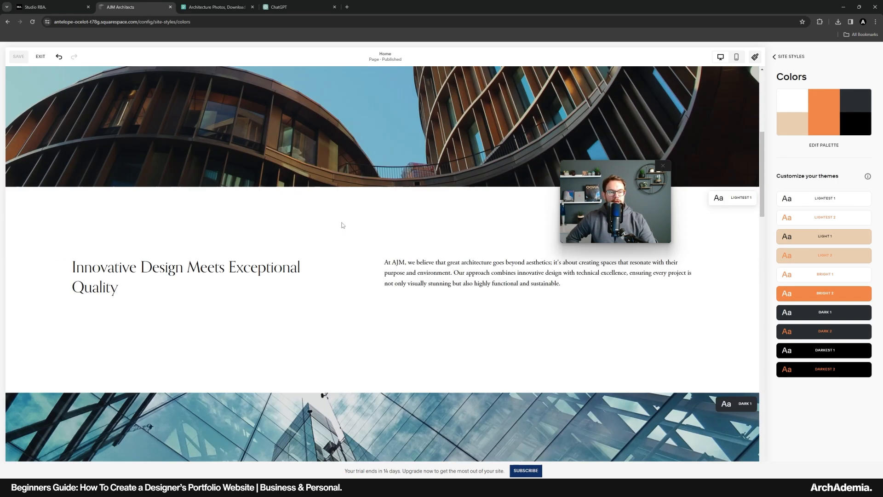
pyautogui.scroll(3, 437, 132)
pyautogui.scroll(-8, 732, 214)
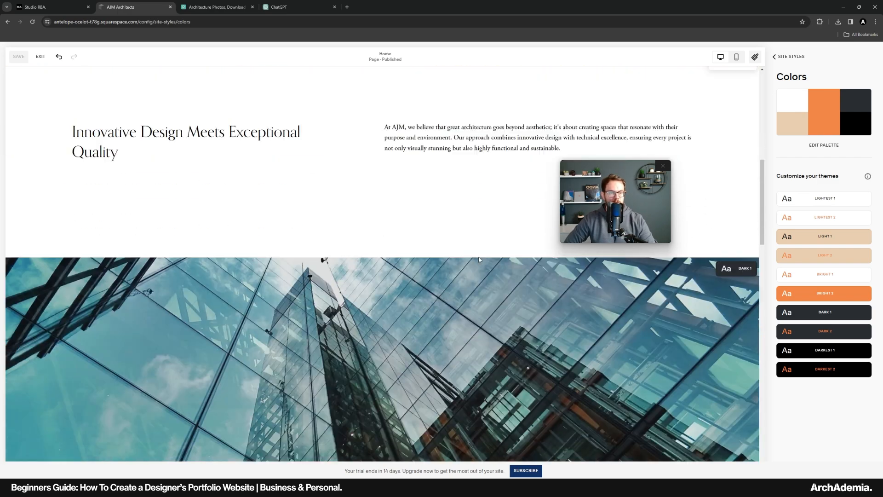
pyautogui.scroll(3, 745, 216)
pyautogui.scroll(-6, 736, 180)
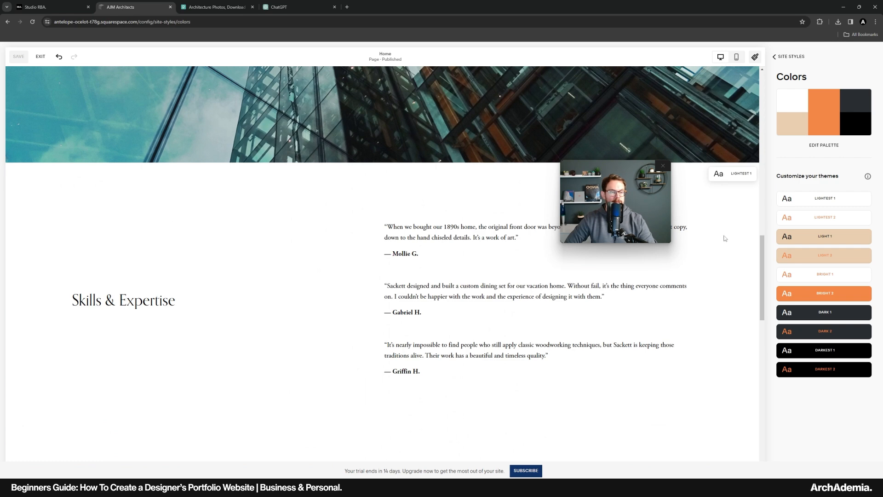
pyautogui.scroll(1, 725, 238)
# Try beige and white palette colors for the Lightest 1 theme's section background, set it to orange and preview the Home page
pyautogui.click(804, 199)
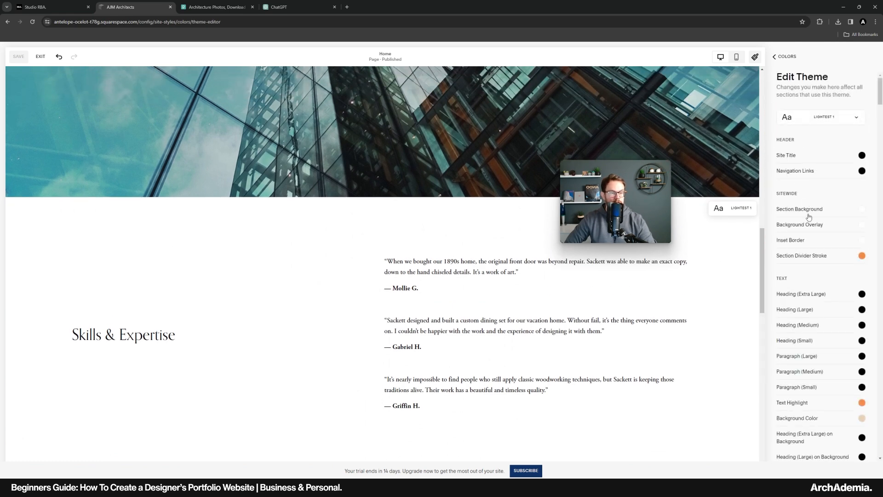
pyautogui.click(861, 212)
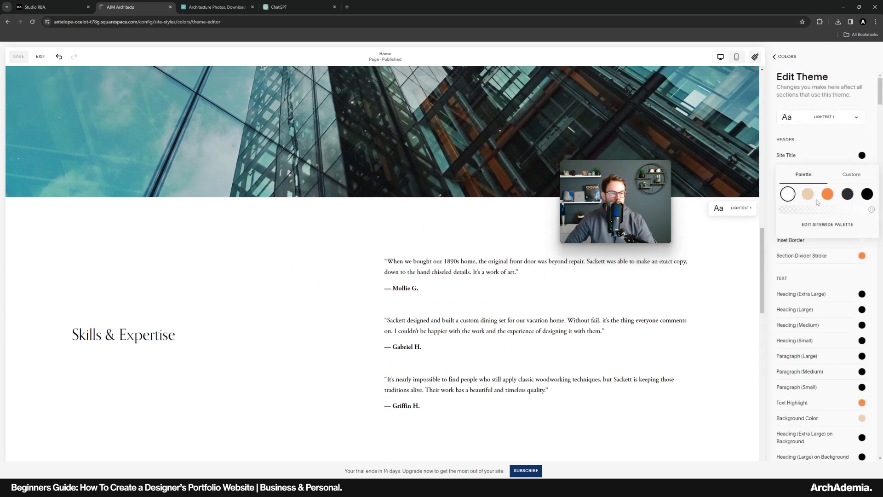
pyautogui.click(808, 194)
pyautogui.click(787, 200)
pyautogui.click(829, 197)
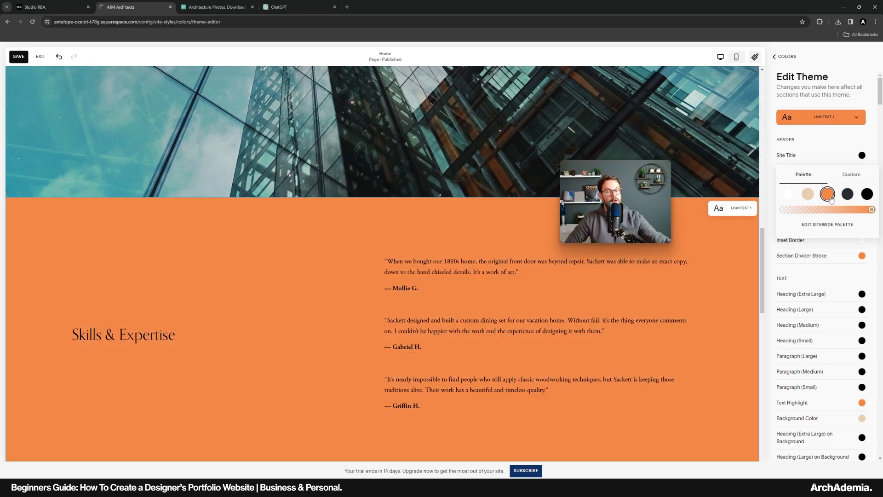
pyautogui.scroll(10, 376, 279)
pyautogui.scroll(-5, 268, 253)
pyautogui.scroll(5, 284, 266)
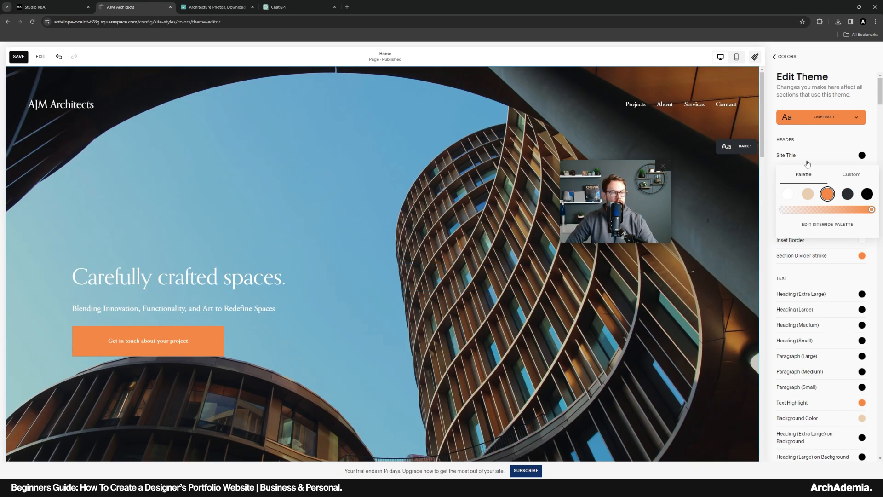
# Set the Lightest 1 theme's section background to a custom yellow, RGB 244, 236, 71, and check it on the page
pyautogui.click(850, 174)
pyautogui.moveTo(788, 243); pyautogui.dragTo(797, 242)
pyautogui.scroll(-8, 371, 251)
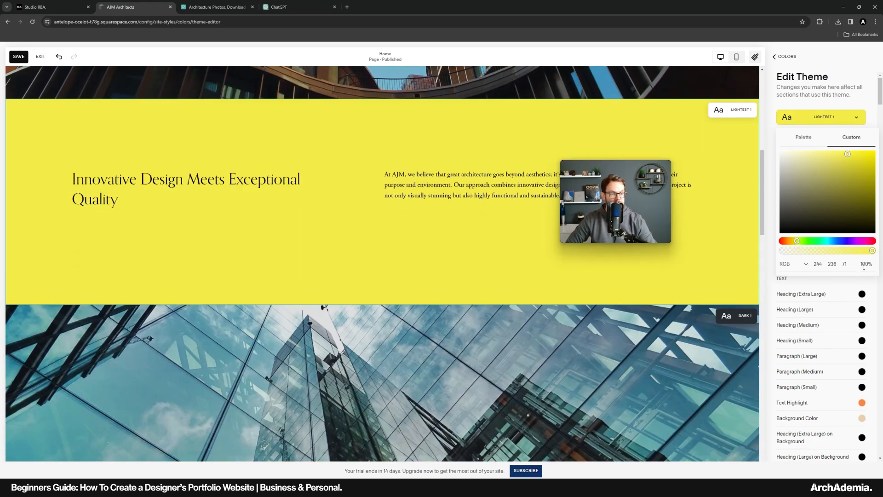
# Show the custom yellow as a hex code and copy F4EC47 into the Word document, then return to the Squarespace color settings
pyautogui.click(805, 264)
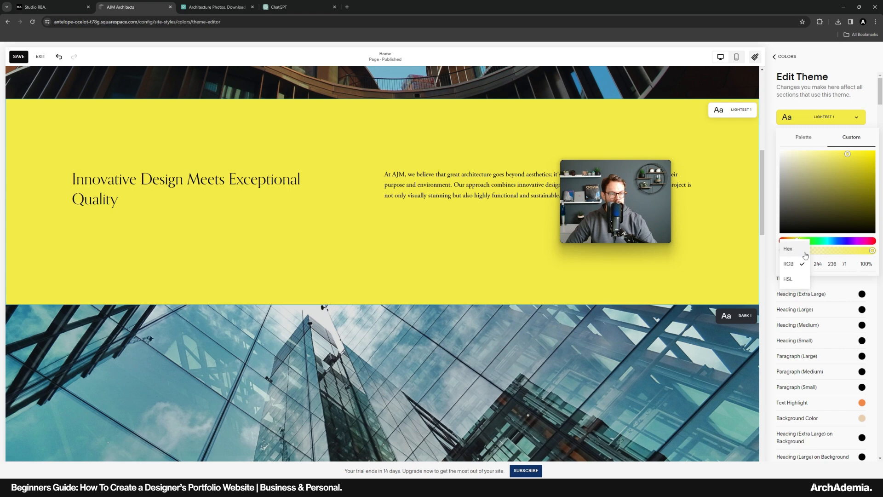
pyautogui.click(799, 251)
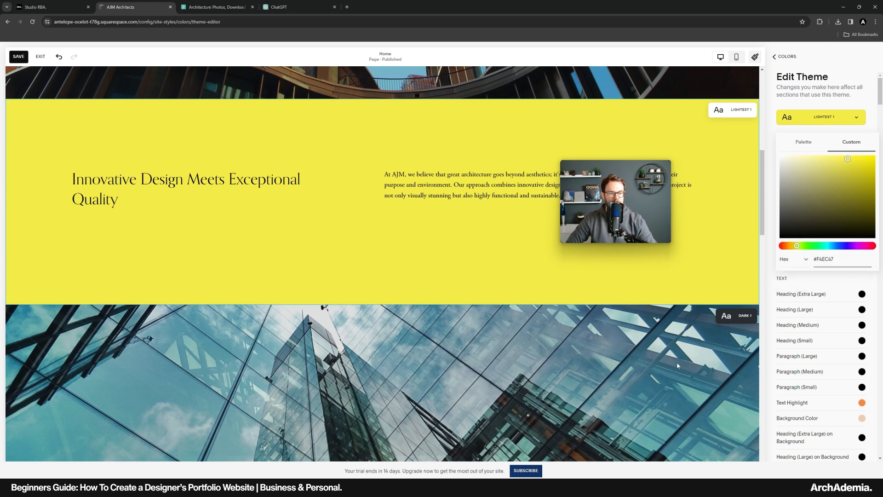
pyautogui.moveTo(820, 260); pyautogui.dragTo(843, 259)
pyautogui.hotkey('alt', 'Tab')
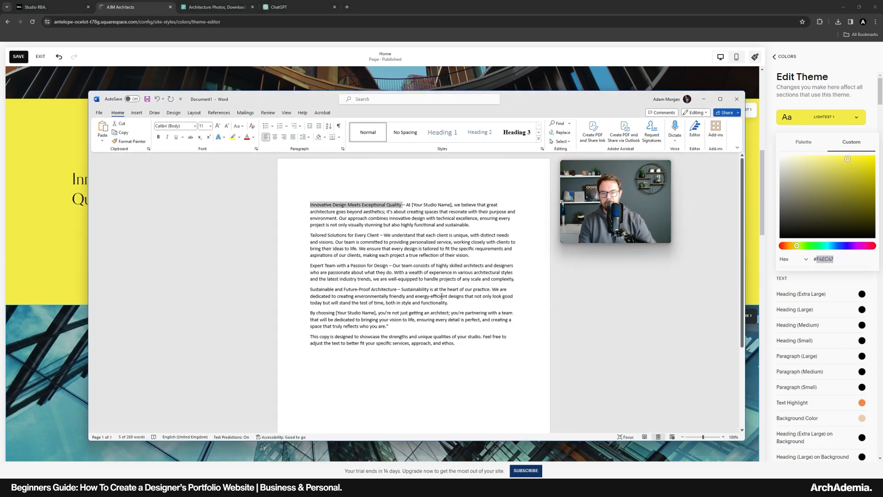
pyautogui.click(469, 342)
pyautogui.press('Return')
pyautogui.press('Return')
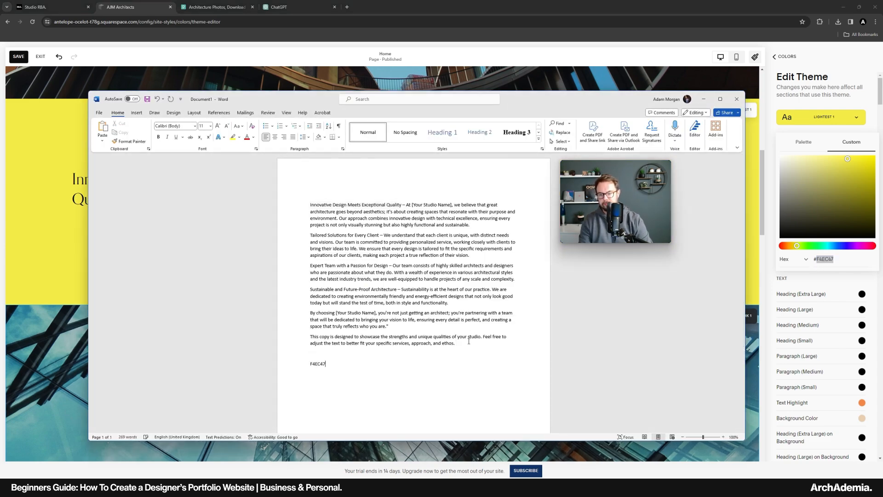
pyautogui.doubleClick(309, 363)
pyautogui.hotkey('ctrl', 'c')
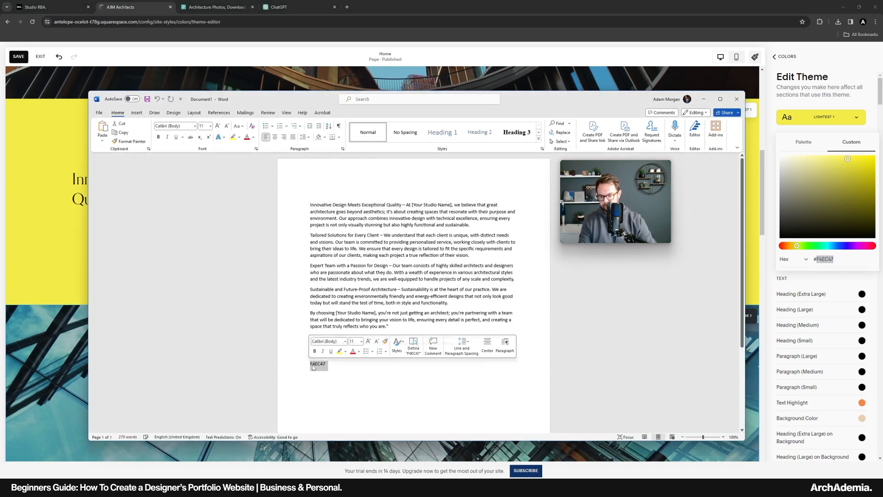
pyautogui.hotkey('alt', 'Tab')
# Set the Dark 1 theme's primary button background to the copied yellow, hex #F4EC47
pyautogui.scroll(10, 361, 225)
pyautogui.scroll(-20, 319, 252)
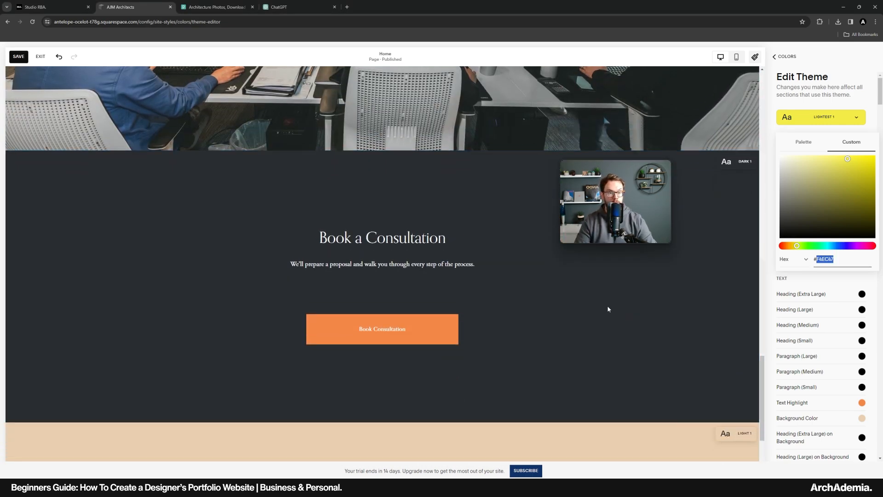
pyautogui.scroll(1, 607, 307)
pyautogui.click(783, 57)
pyautogui.click(783, 57)
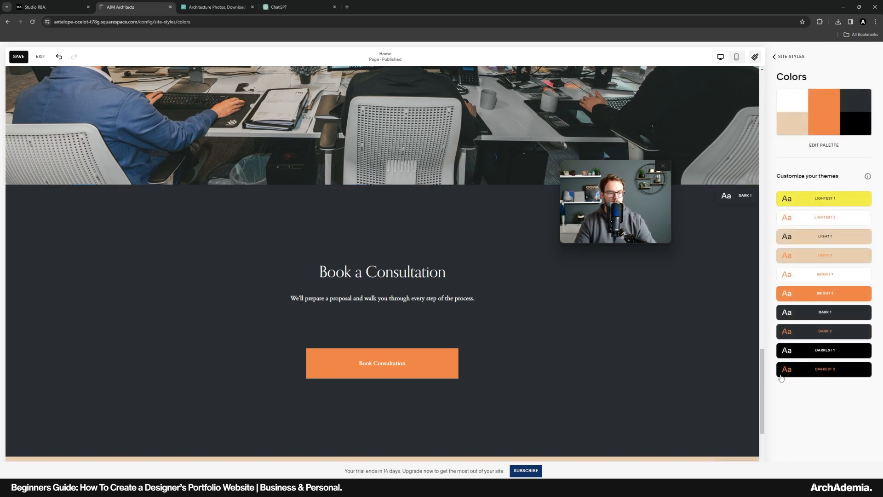
pyautogui.click(809, 312)
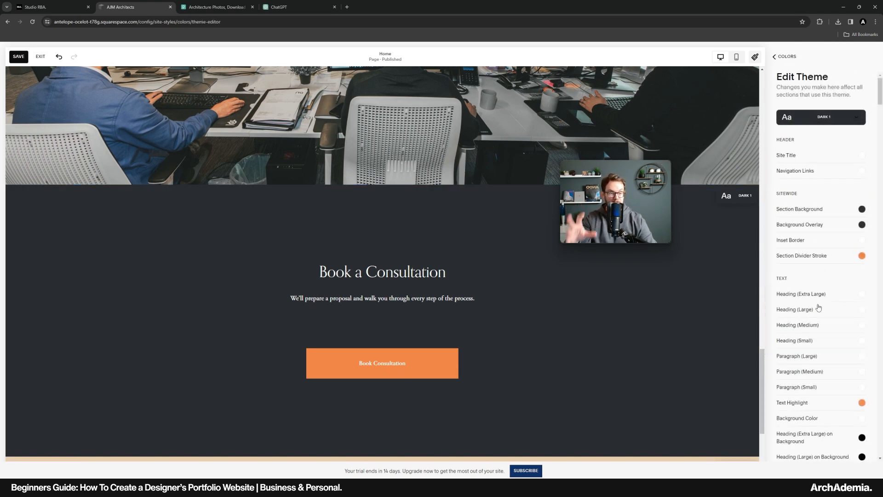
pyautogui.scroll(-10, 812, 284)
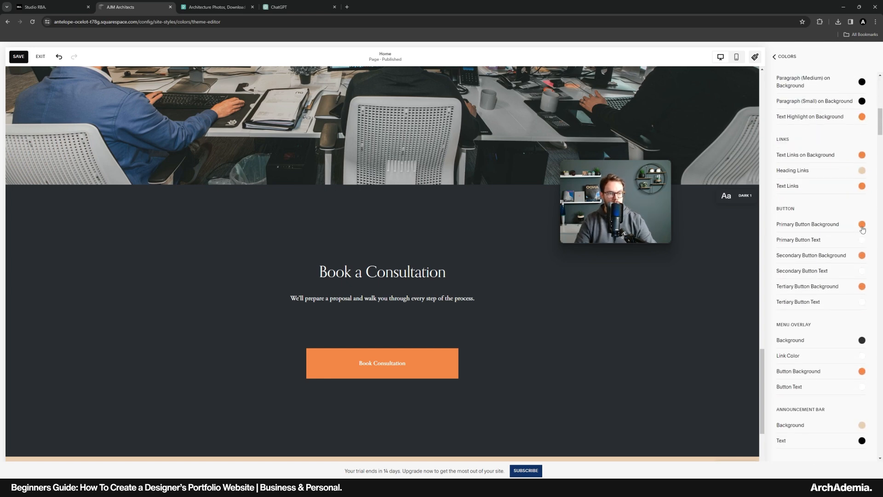
pyautogui.click(862, 224)
pyautogui.doubleClick(822, 273)
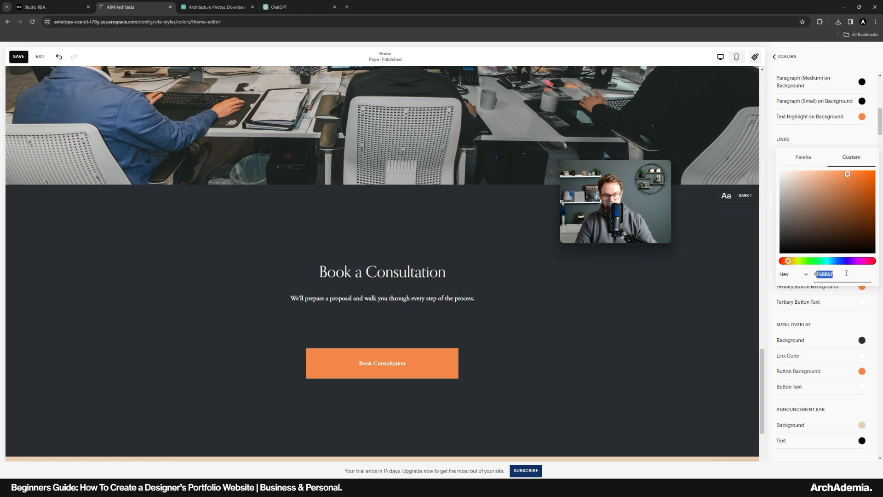
pyautogui.hotkey('ctrl', 'v')
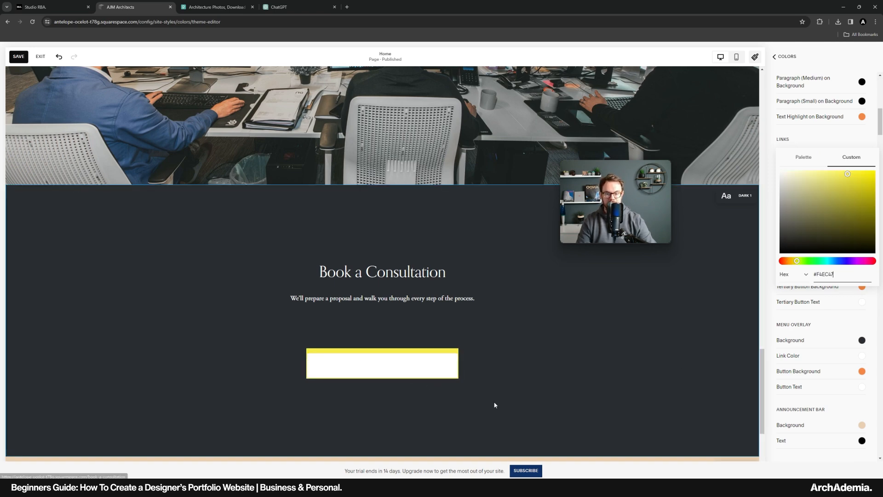
# Set the Dark 1 theme's primary button text to dark grey, hex #282828
pyautogui.click(769, 241)
pyautogui.click(861, 240)
pyautogui.moveTo(809, 249); pyautogui.dragTo(770, 256)
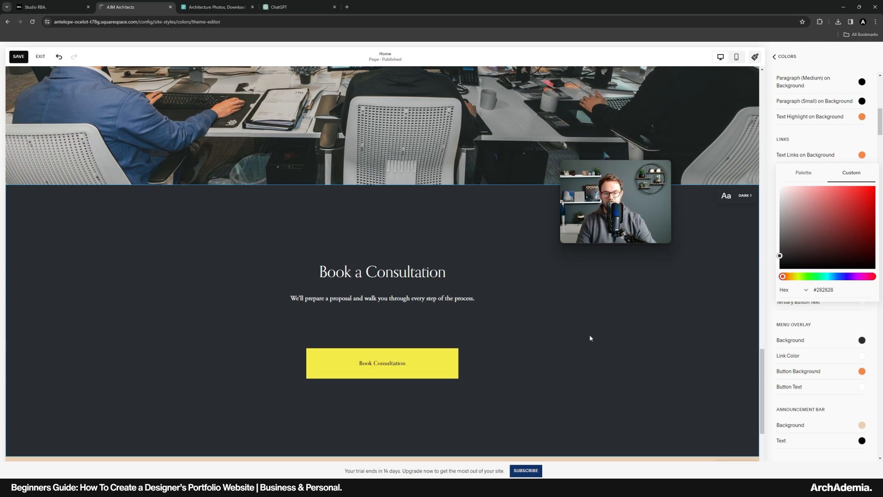
# Set the Light 1 theme's section background, used by the footer, to the yellow hex #F4EC47
pyautogui.scroll(-4, 589, 334)
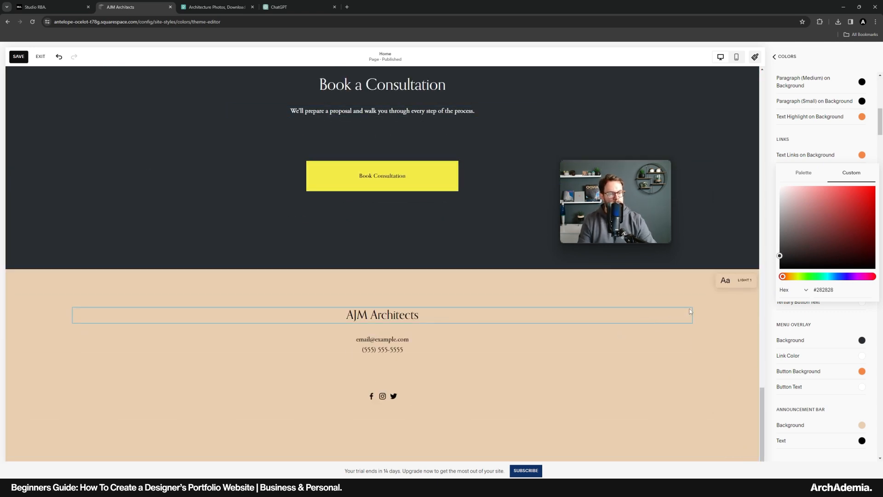
pyautogui.click(771, 216)
pyautogui.click(784, 57)
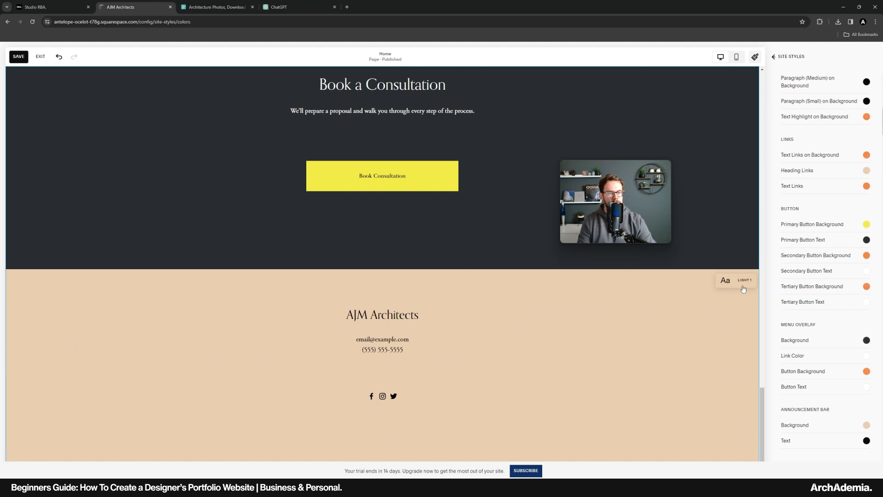
pyautogui.click(812, 236)
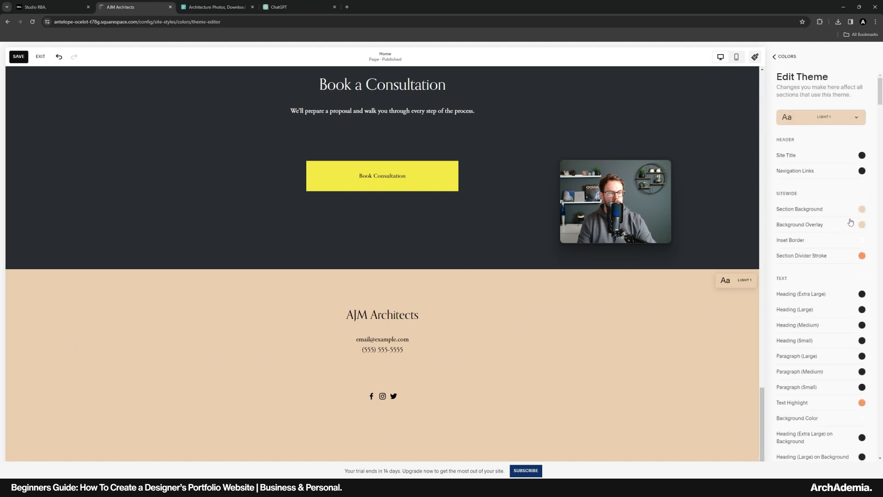
pyautogui.click(862, 211)
pyautogui.click(849, 176)
pyautogui.moveTo(836, 258); pyautogui.dragTo(821, 259)
pyautogui.hotkey('ctrl', 'v')
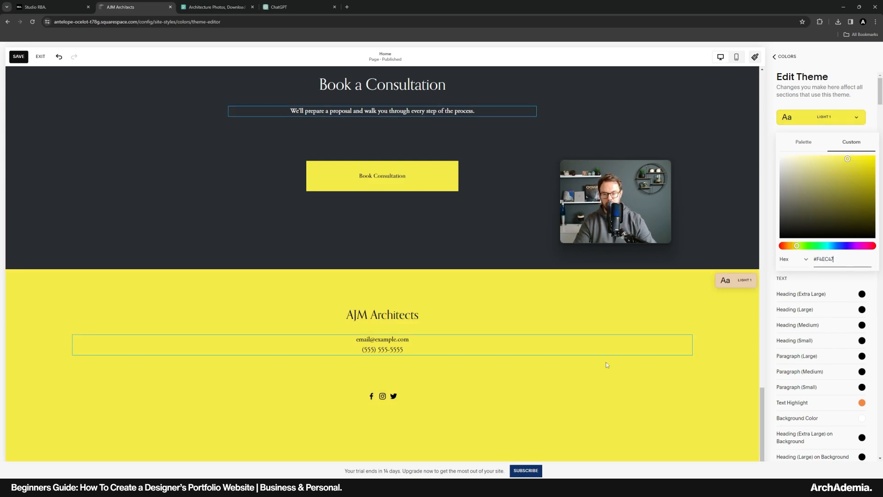
# Review the yellow backgrounds and buttons along the whole Home page, with the site's color themes open
pyautogui.scroll(15, 558, 392)
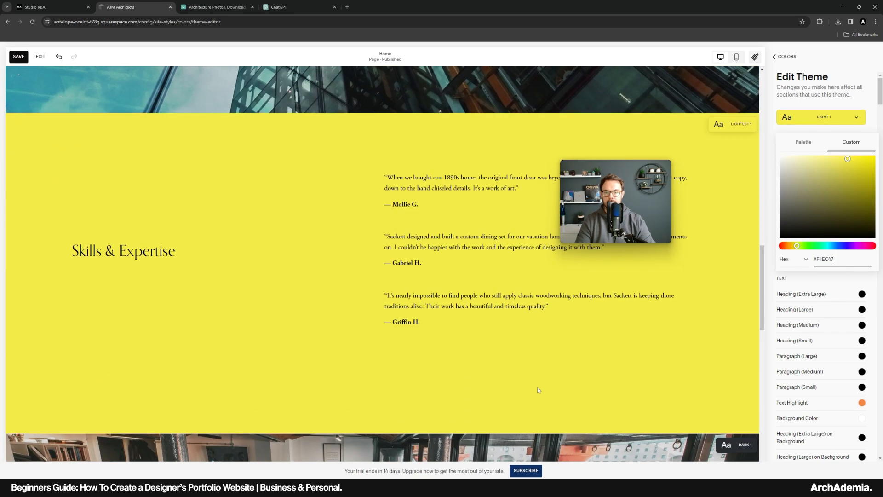
pyautogui.scroll(10, 538, 390)
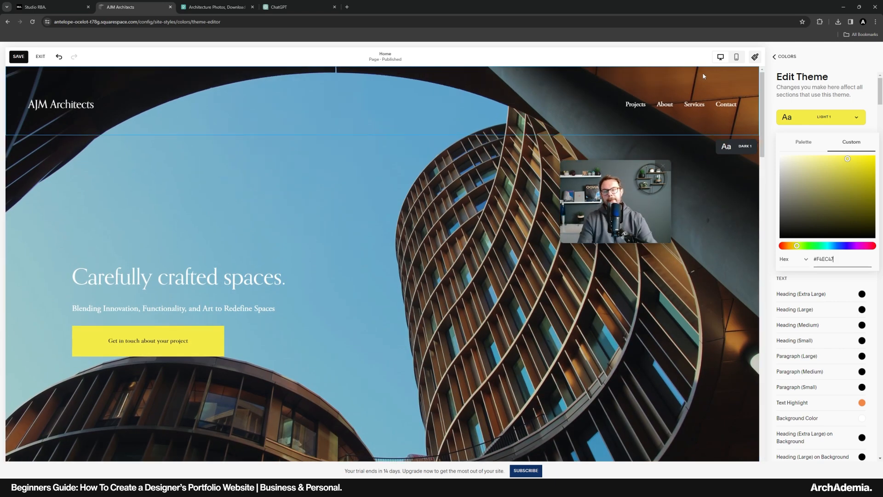
pyautogui.click(782, 57)
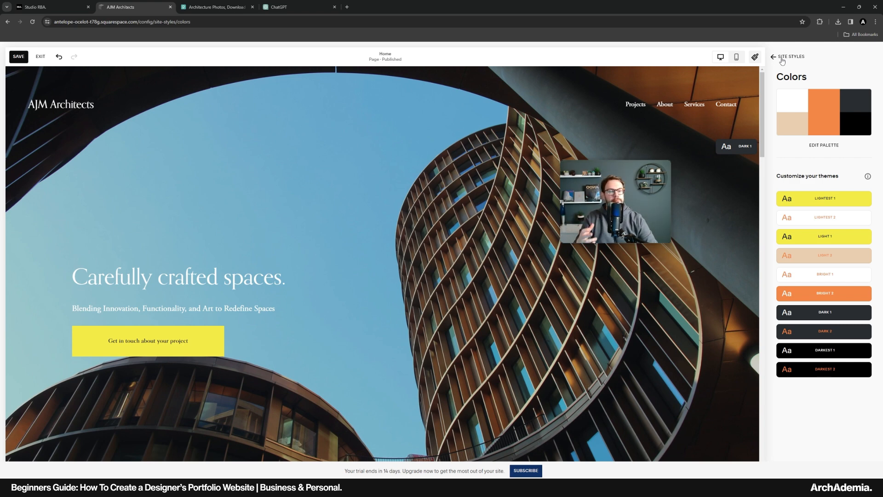
pyautogui.click(782, 57)
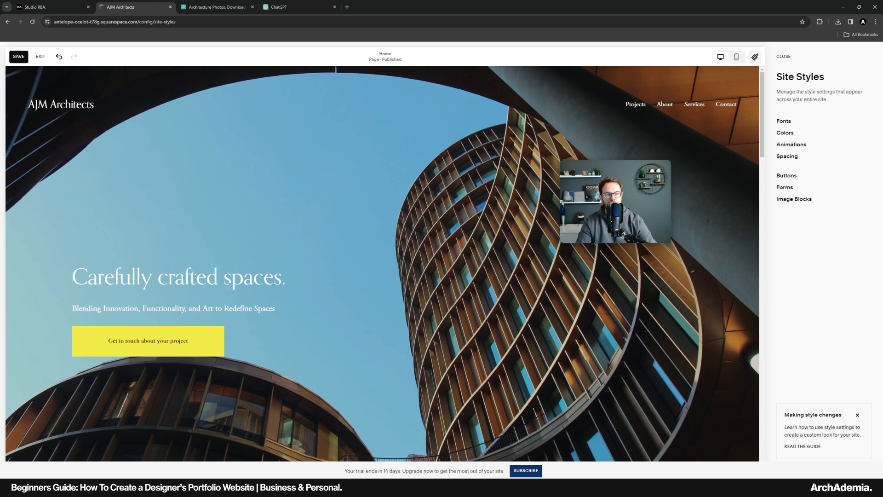
pyautogui.click(784, 133)
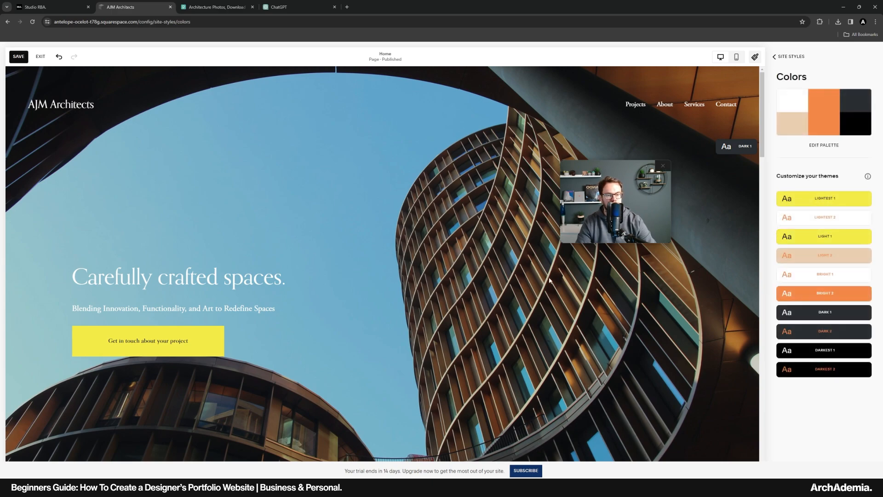
pyautogui.scroll(-20, 529, 289)
pyautogui.scroll(10, 498, 305)
pyautogui.scroll(15, 495, 302)
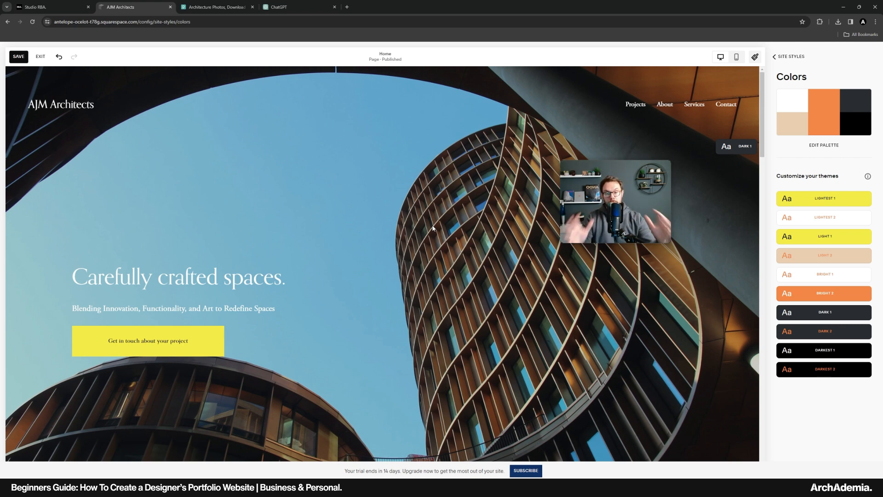
# Close the site styles, save the color changes and leave the Home page editor
pyautogui.click(795, 57)
pyautogui.click(784, 57)
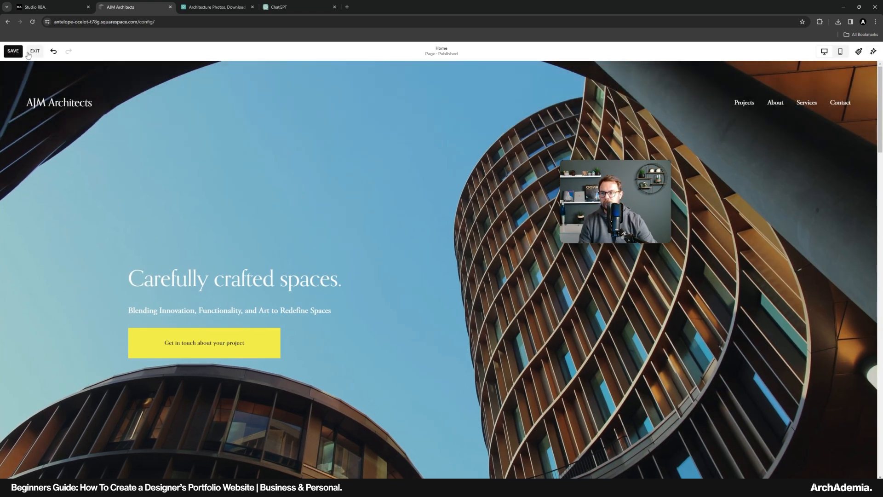
pyautogui.click(13, 50)
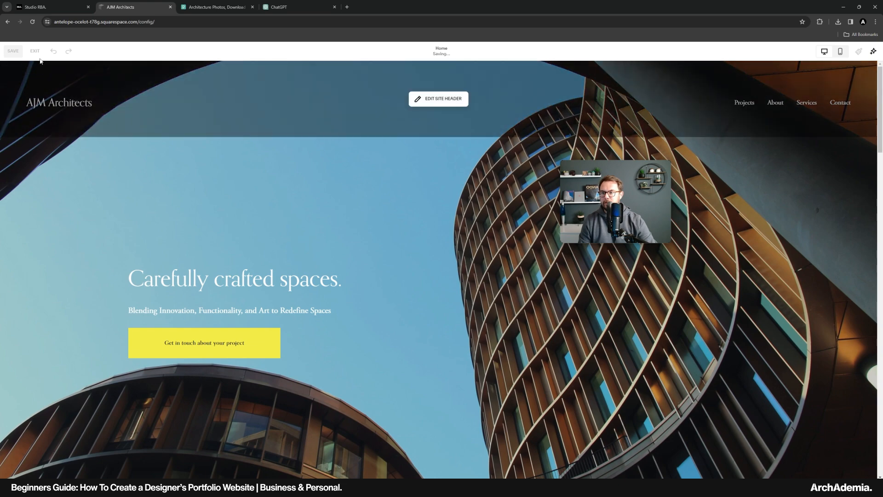
pyautogui.click(34, 51)
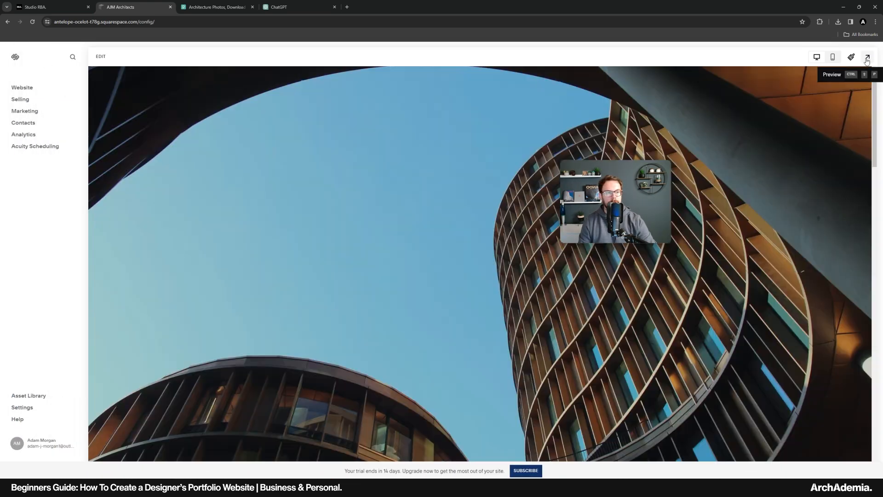
# Open the full-screen site preview and examine the yellow color scheme on the Home and Projects pages
pyautogui.click(867, 58)
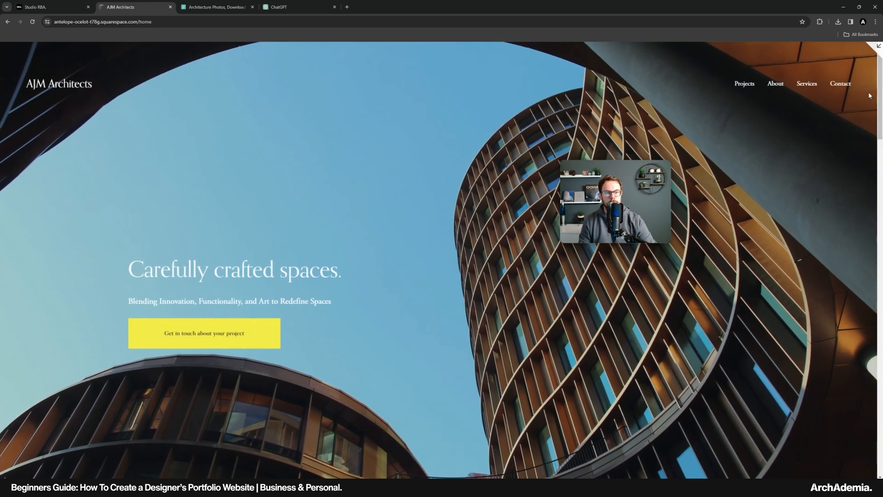
pyautogui.scroll(-15, 372, 248)
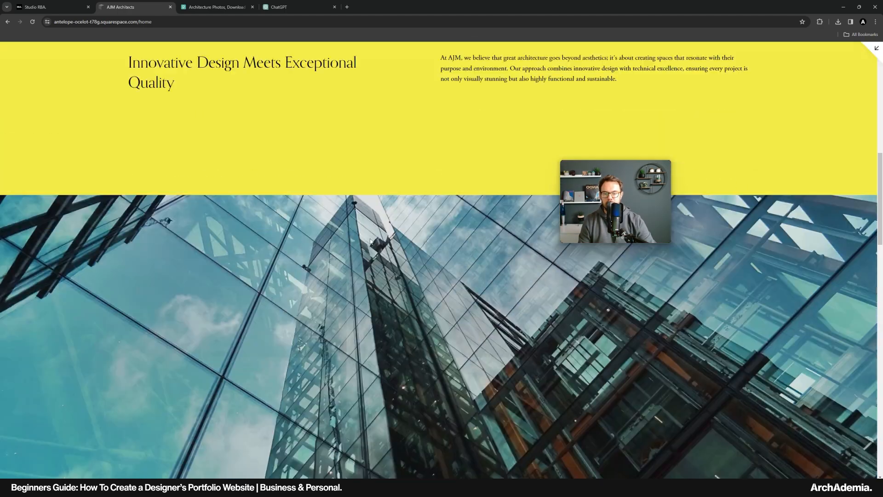
pyautogui.scroll(-12, 371, 242)
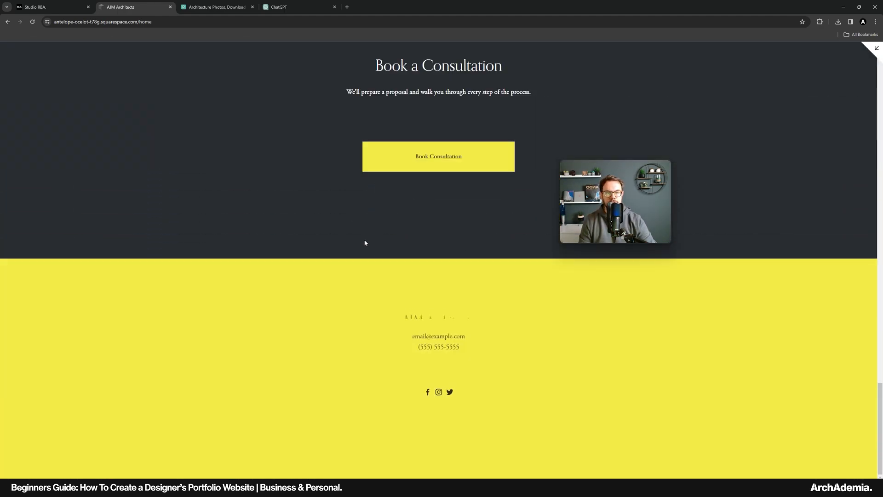
pyautogui.scroll(20, 309, 339)
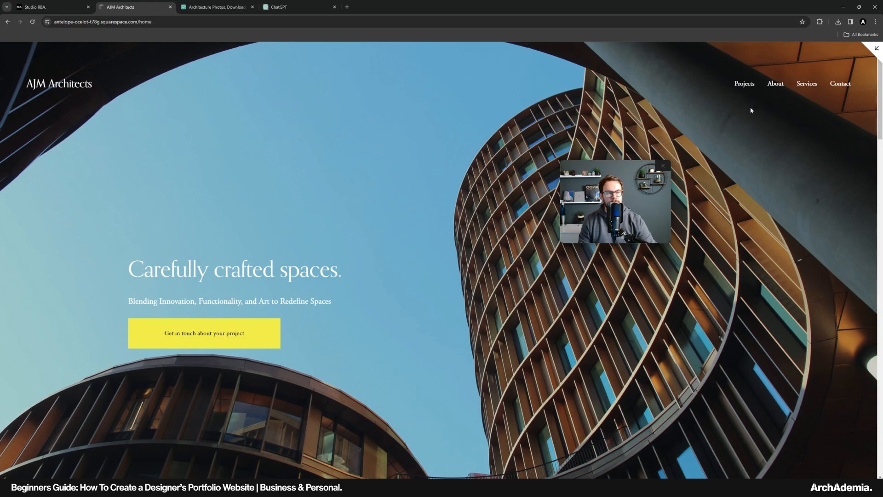
pyautogui.click(751, 88)
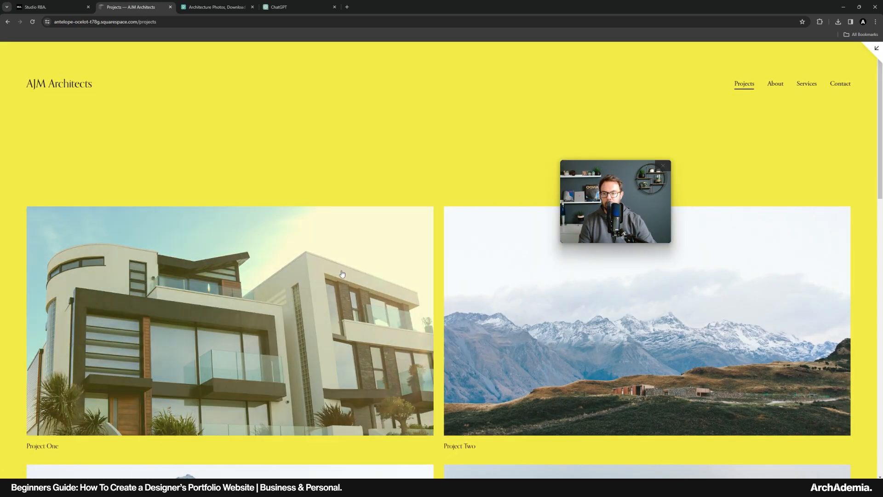
pyautogui.scroll(-3, 260, 269)
pyautogui.scroll(-10, 308, 258)
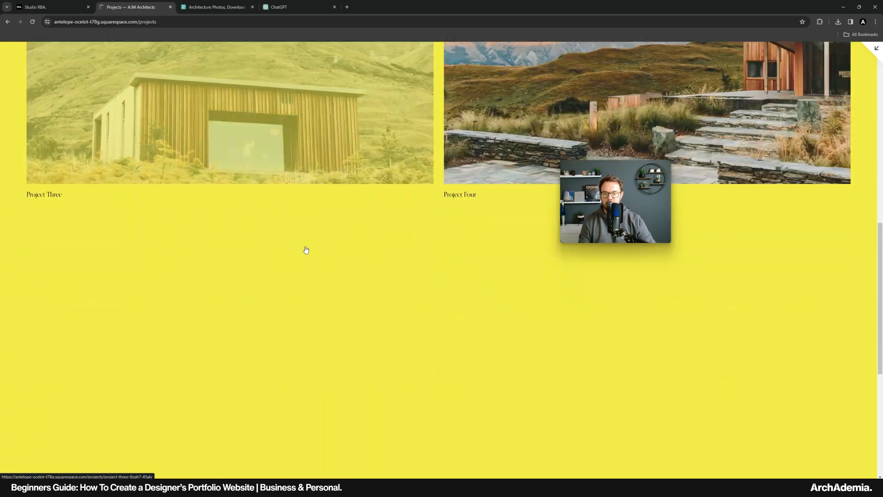
pyautogui.scroll(15, 455, 267)
pyautogui.scroll(6, 455, 267)
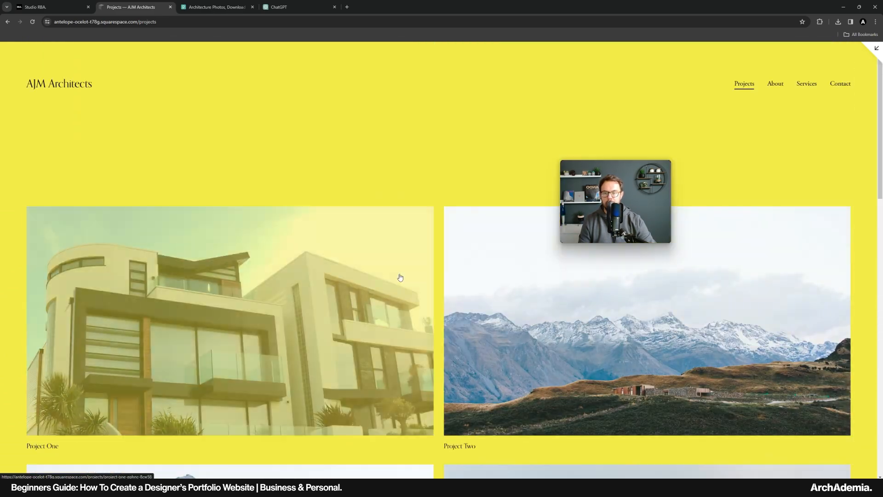
# Examine how the new color scheme looks along the About page in the site preview
pyautogui.click(775, 84)
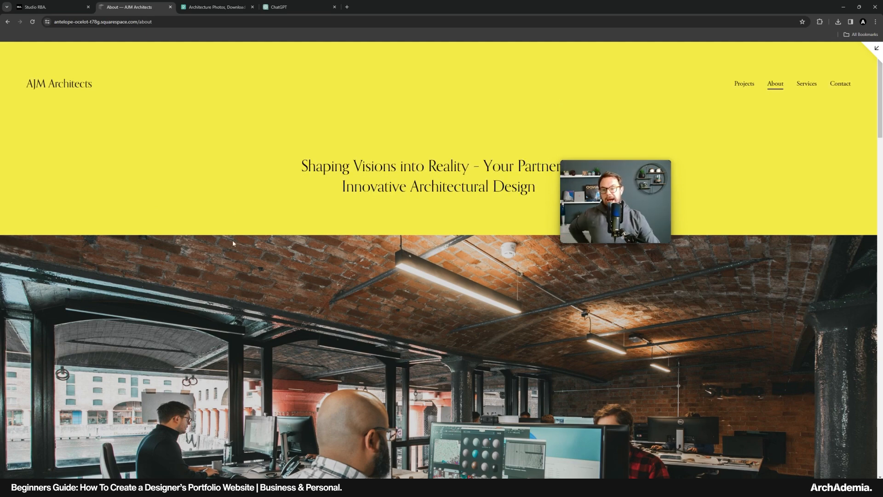
pyautogui.scroll(-12, 346, 224)
pyautogui.scroll(-15, 346, 224)
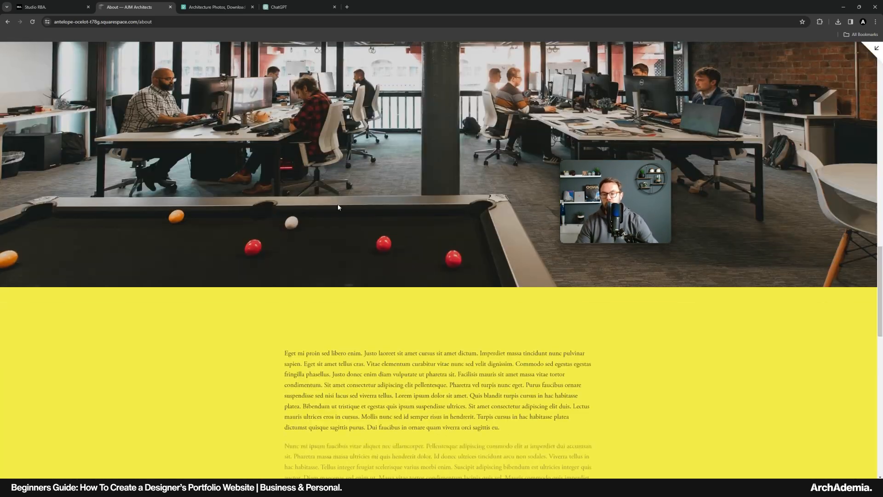
pyautogui.scroll(-2, 257, 264)
pyautogui.scroll(20, 272, 303)
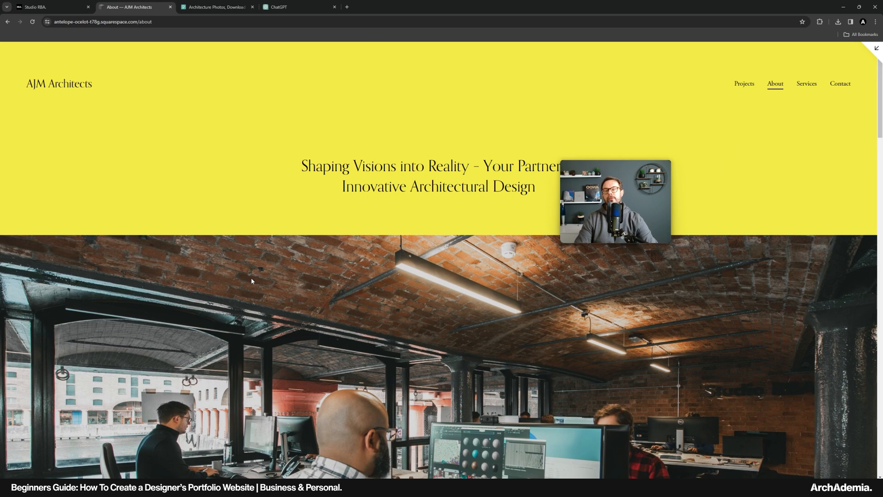